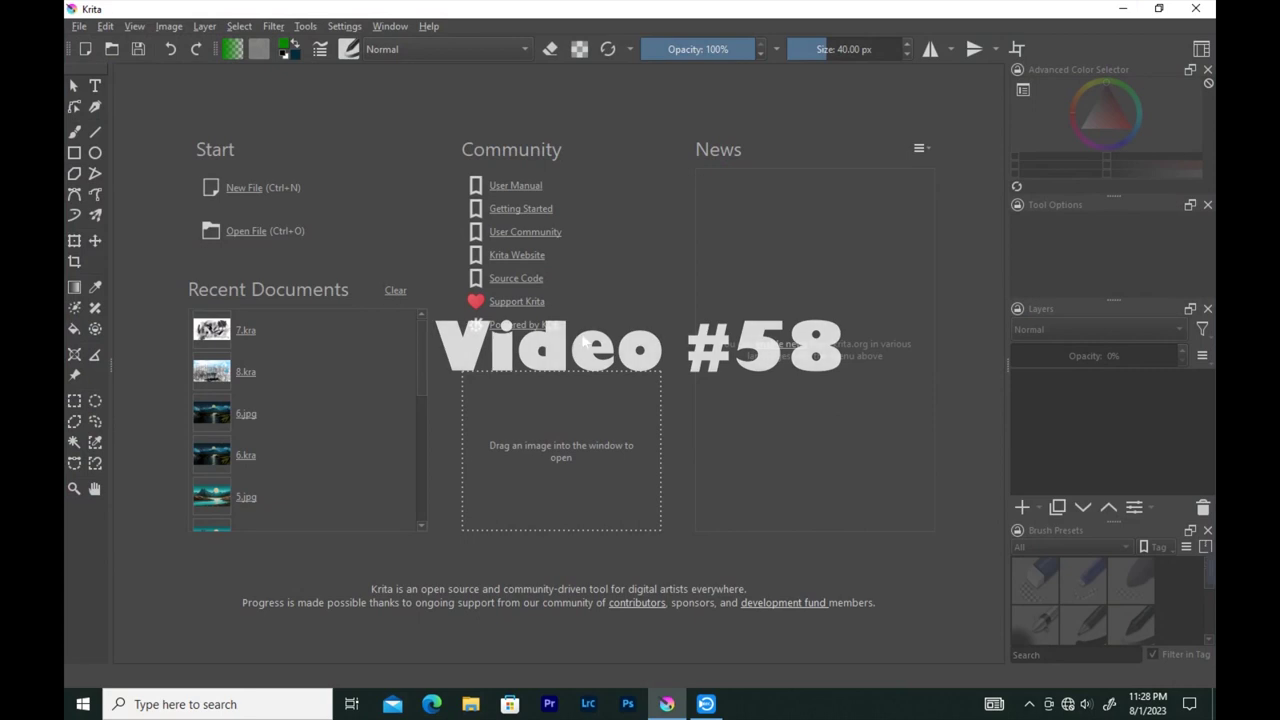
- Create a new blank canvas at the default 1360 × 768 size
key(ctrl+n)
key(Return)
- Fill the sky blue with blue-to-white gradients from the top and bottom edges
drag(1133, 128, 1161, 174)
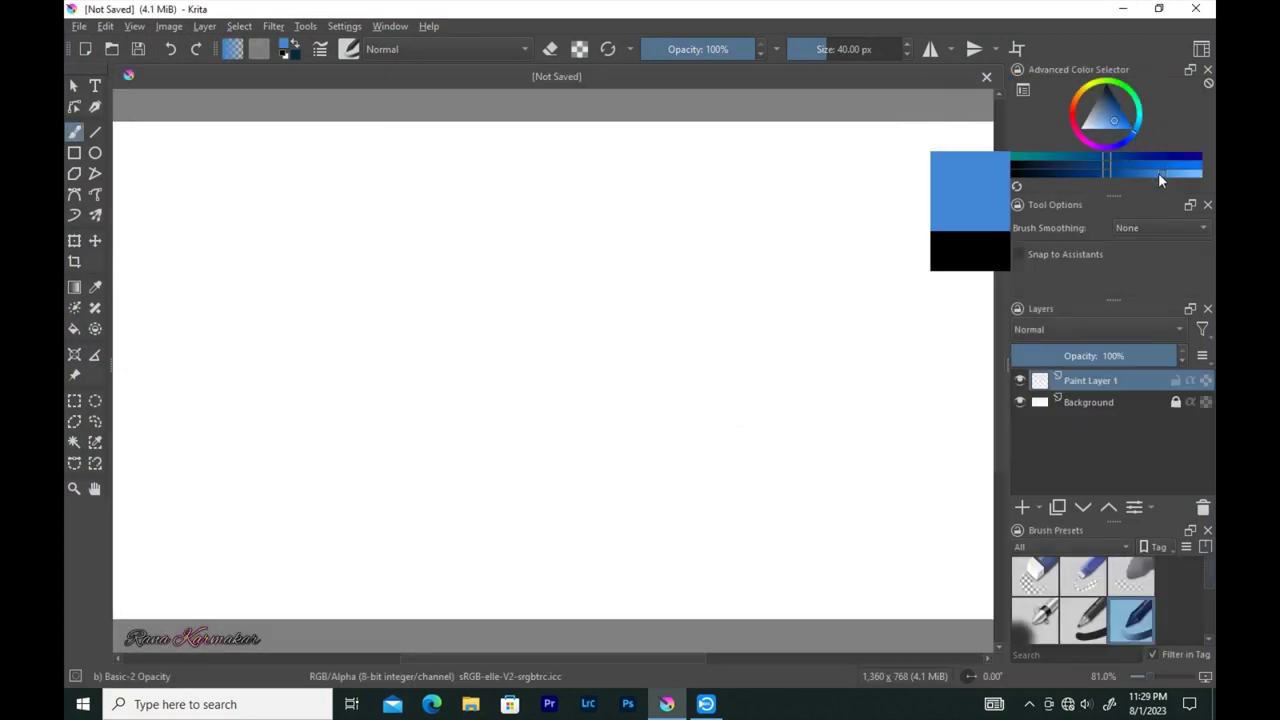
mouse_move(215, 150)
mouse_down()
mouse_move(894, 140)
mouse_move(451, 140)
mouse_move(129, 183)
mouse_move(440, 152)
mouse_move(963, 197)
mouse_move(123, 138)
mouse_move(151, 149)
mouse_move(837, 134)
mouse_move(720, 195)
mouse_up()
key(g)
drag(565, 122, 557, 345)
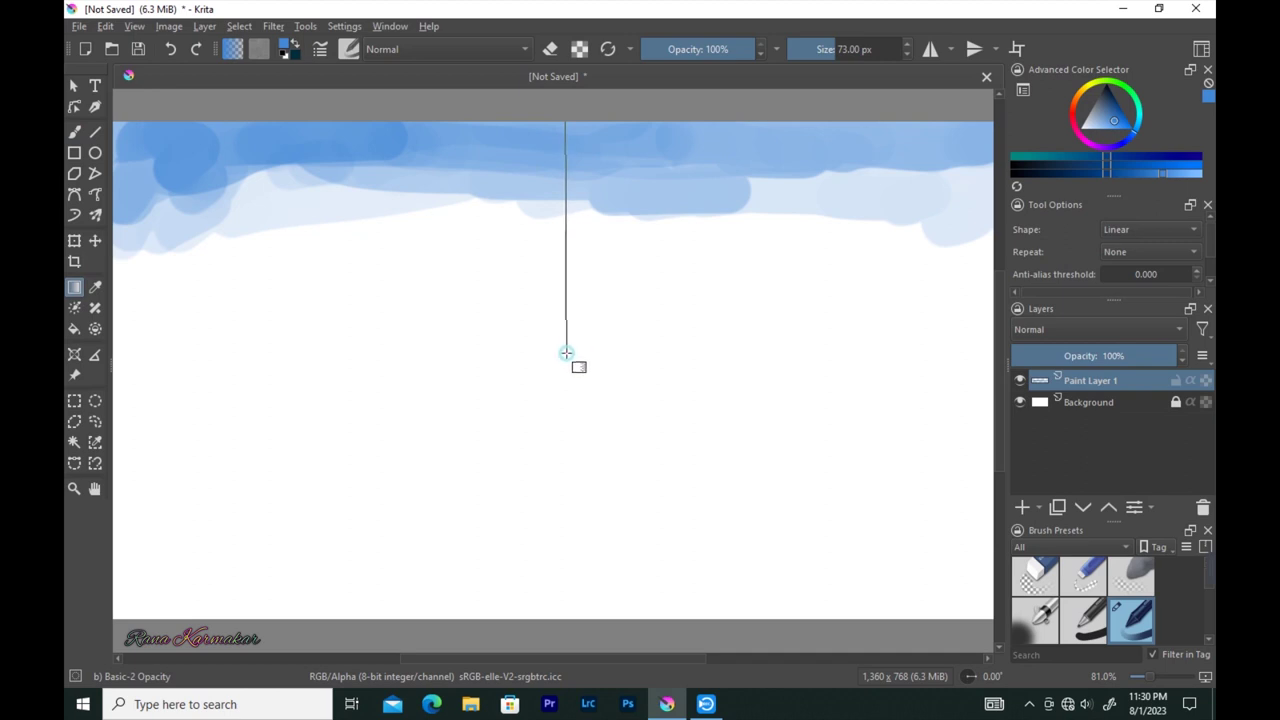
drag(569, 122, 567, 363)
drag(560, 612, 588, 363)
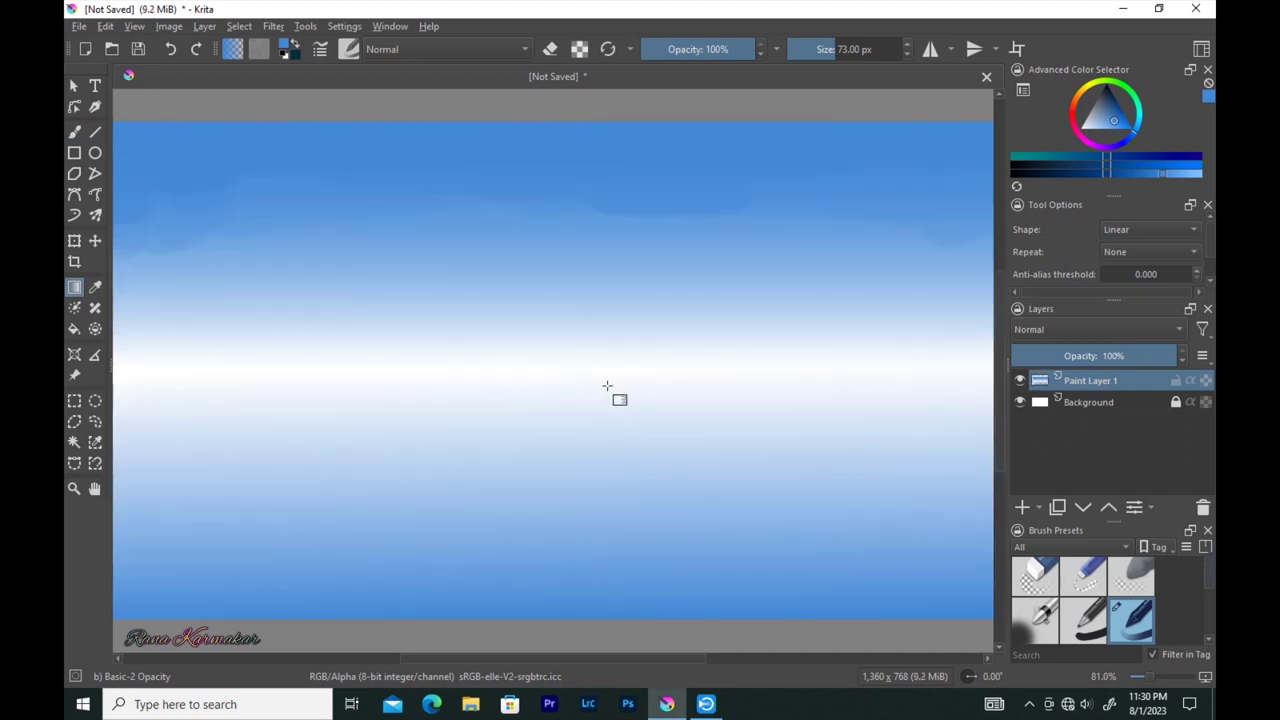
- Erase faint cloud wisps into the upper sky with a smaller eraser
key(e)
key(b)
key(bracketleft)
key(bracketleft)
key(bracketleft)
mouse_move(285, 185)
mouse_down()
mouse_move(248, 155)
mouse_move(423, 169)
mouse_move(286, 197)
mouse_up()
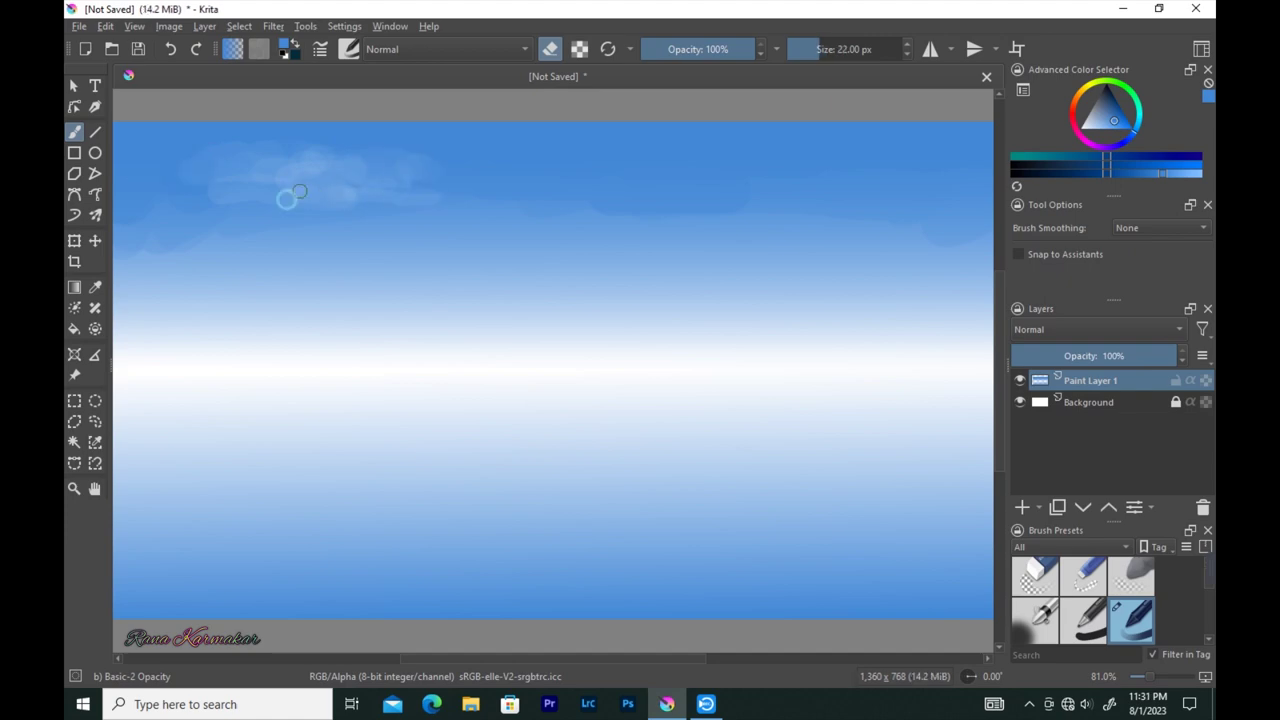
- Texture the cloud shapes with the Paint Break Brush in eraser mode
click(349, 49)
drag(680, 138, 680, 300)
click(609, 173)
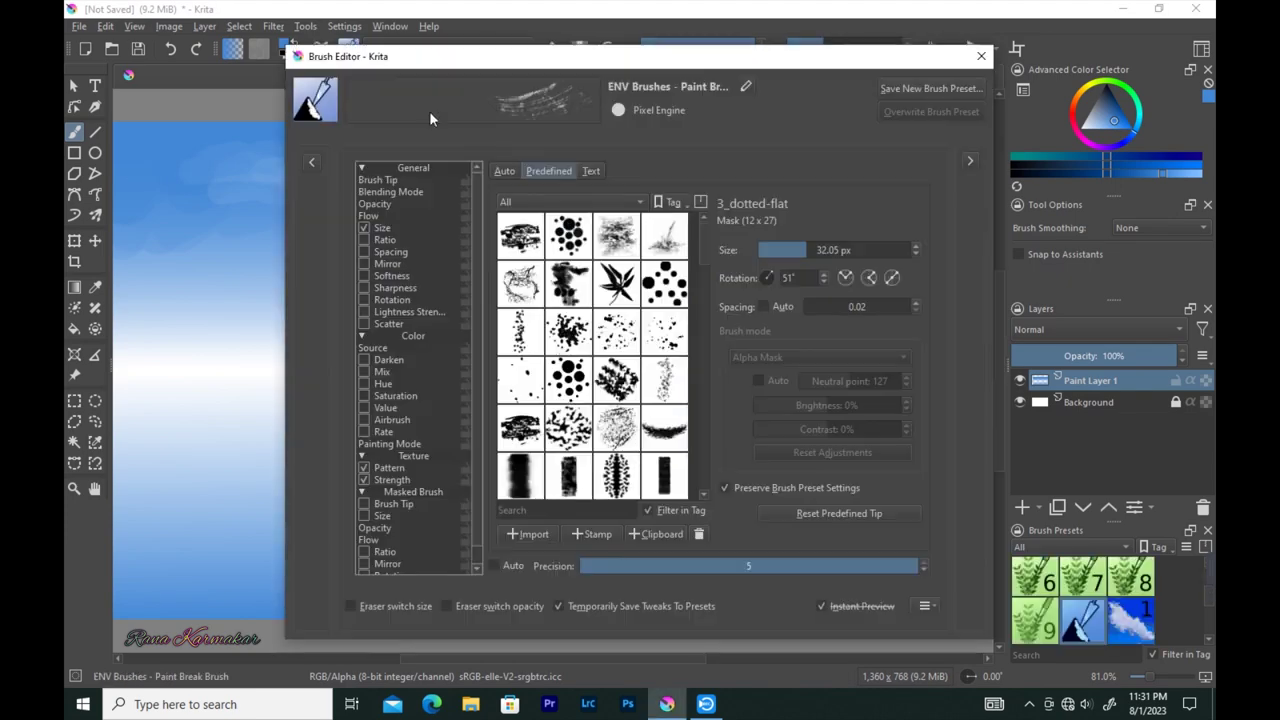
click(985, 75)
key(e)
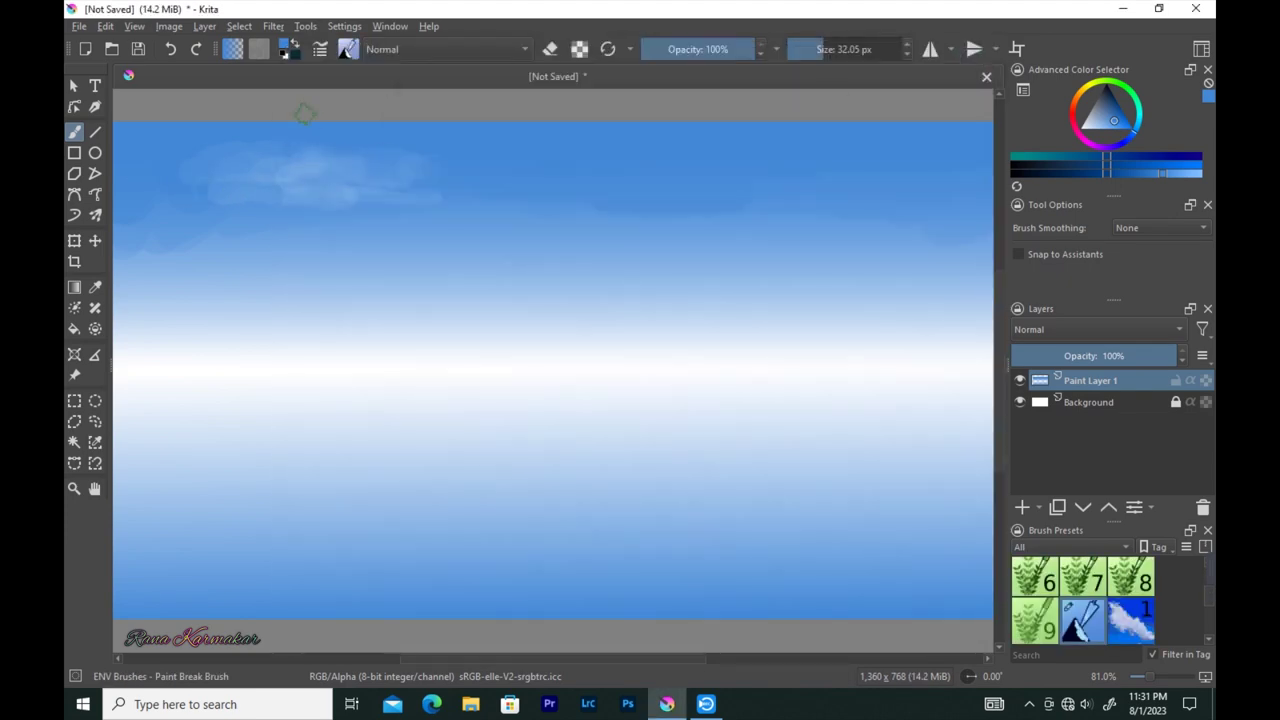
drag(263, 159, 292, 158)
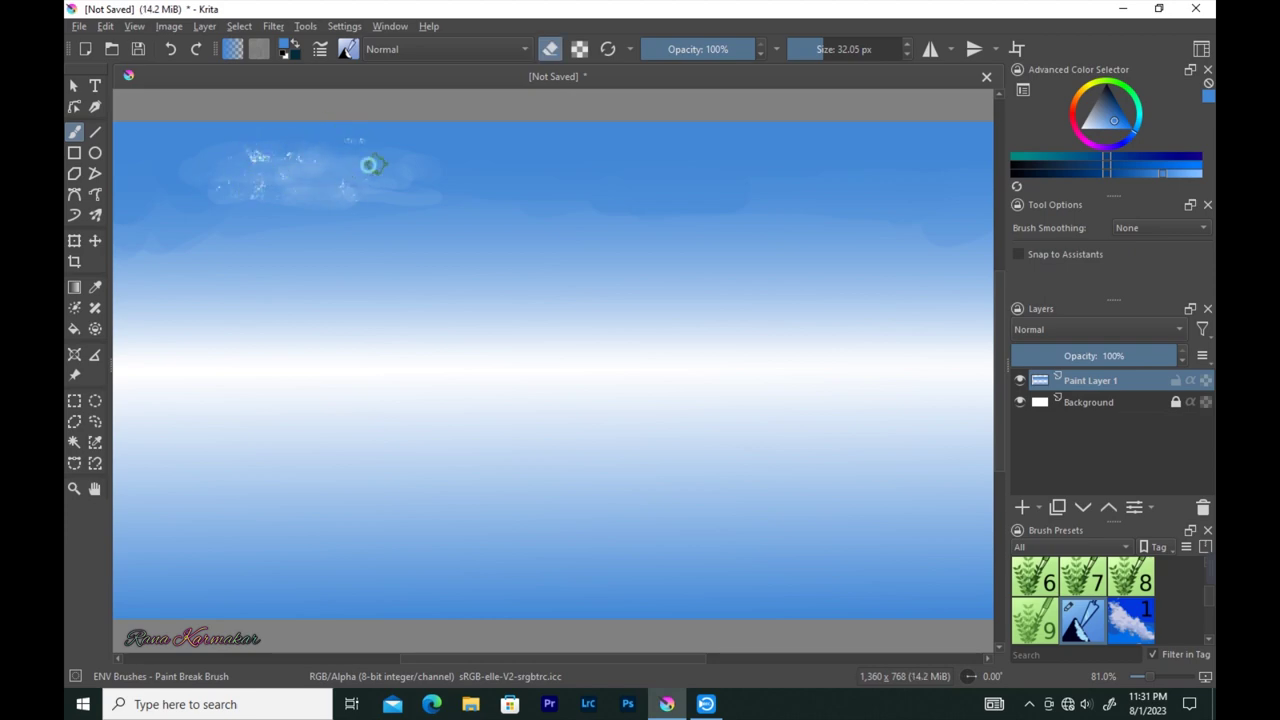
- Blend the clouds using Basic-2 Opacity, adding faint greyish-blue strokes across the top sky
click(345, 49)
click(475, 114)
mouse_move(250, 152)
mouse_down()
mouse_move(246, 191)
mouse_move(357, 143)
mouse_move(388, 168)
mouse_move(250, 155)
mouse_move(254, 197)
mouse_move(366, 134)
mouse_move(397, 173)
mouse_up()
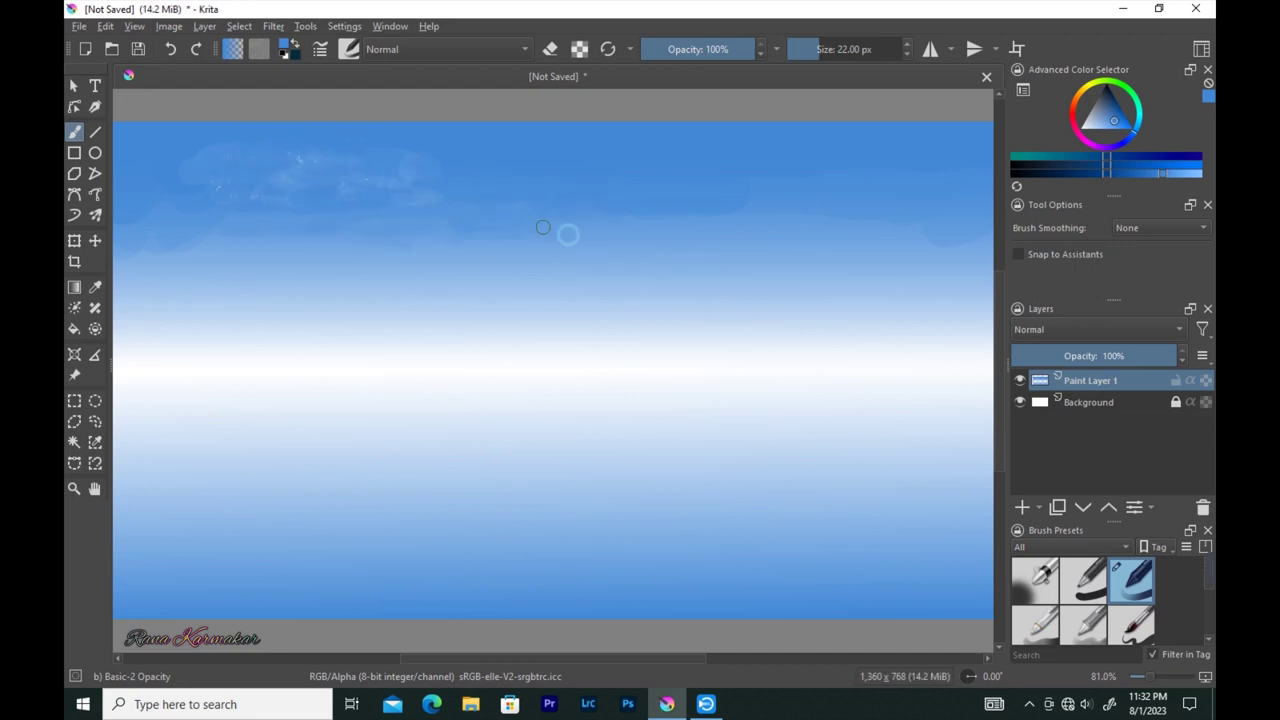
drag(918, 235, 600, 217)
click(1090, 122)
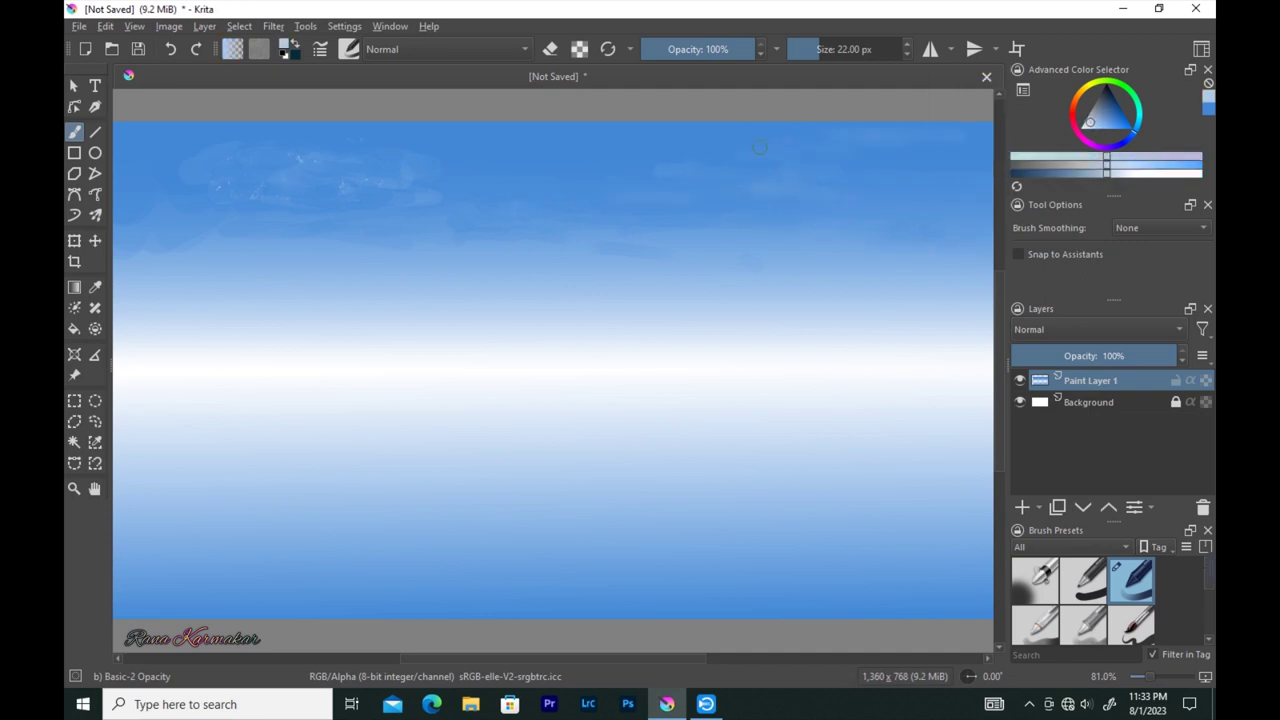
drag(821, 124, 906, 180)
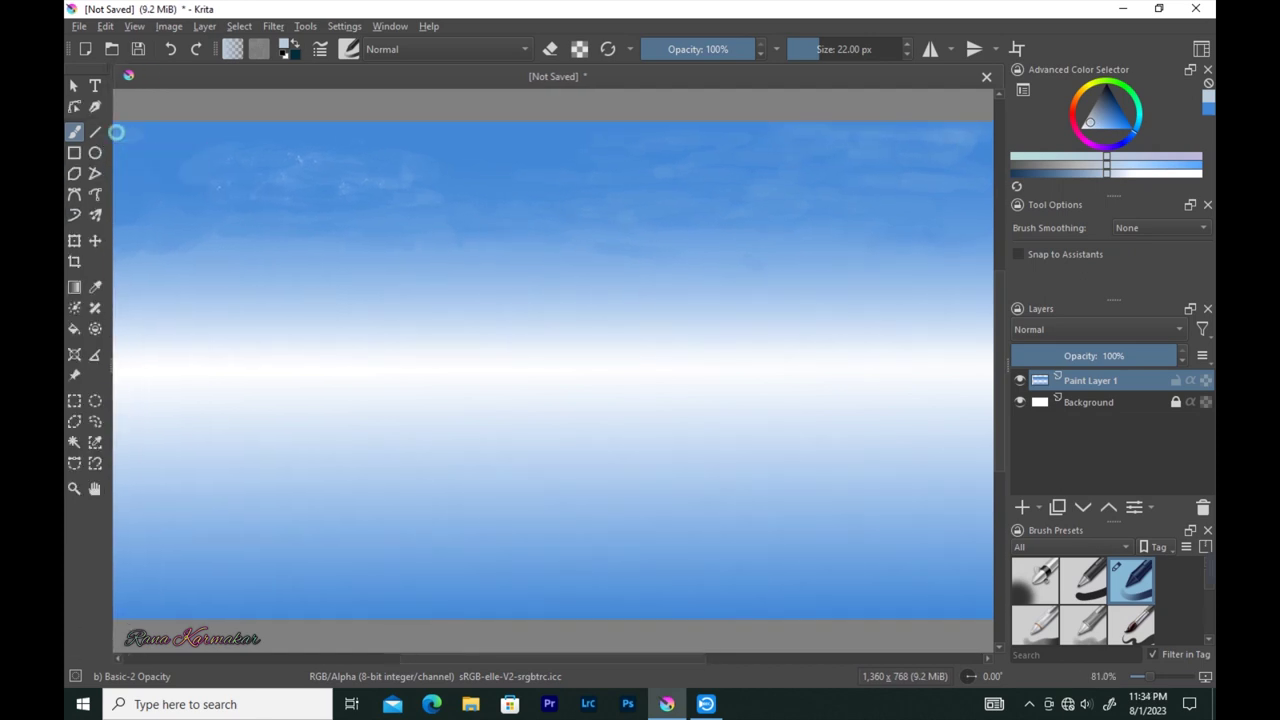
drag(257, 140, 499, 131)
click(1108, 92)
- Darken the sky with navy gradients from the top and bottom edges
key(g)
drag(557, 126, 569, 303)
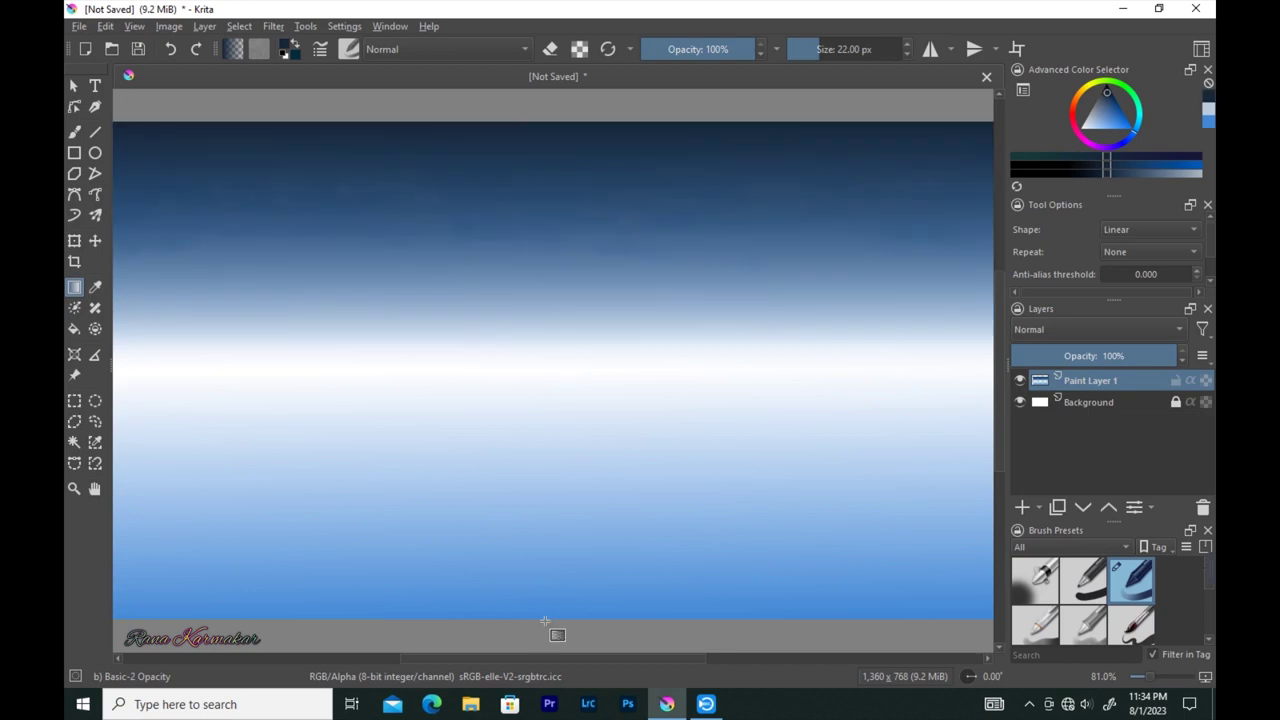
drag(555, 615, 538, 380)
drag(555, 150, 578, 446)
key(b)
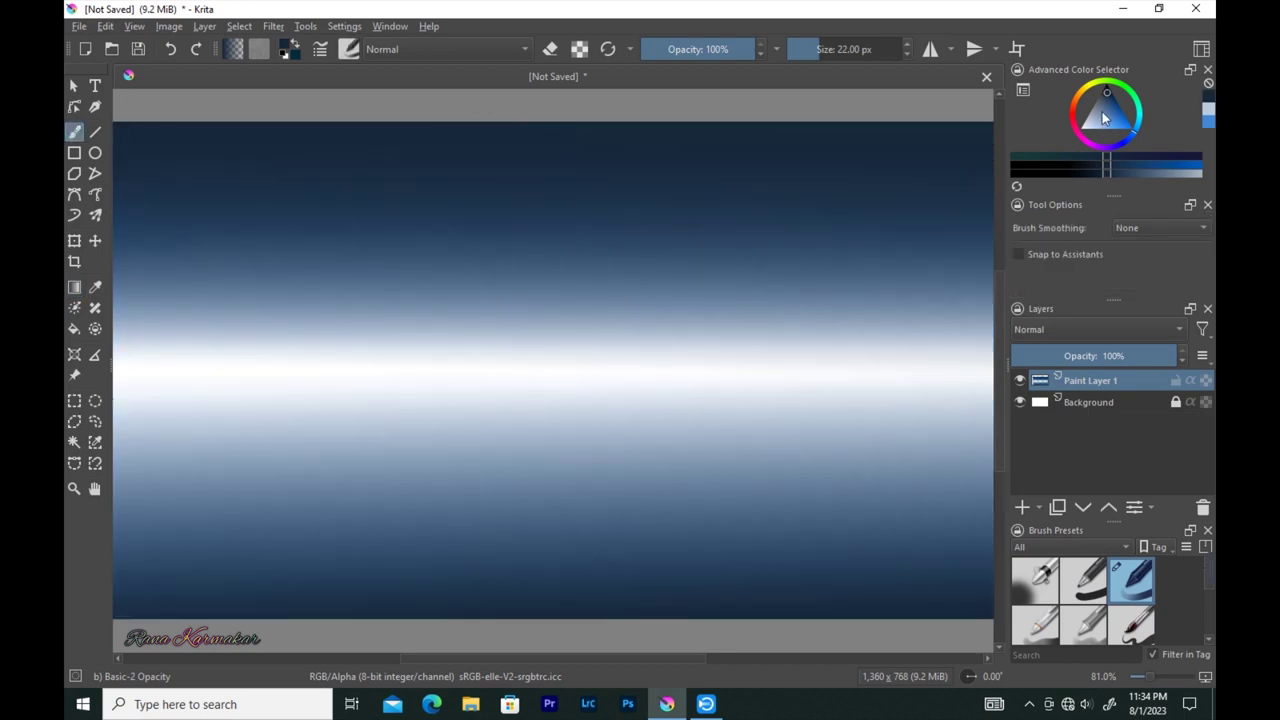
- Paint faint light cloud streaks across the top of the sky
click(1099, 110)
drag(320, 187, 254, 186)
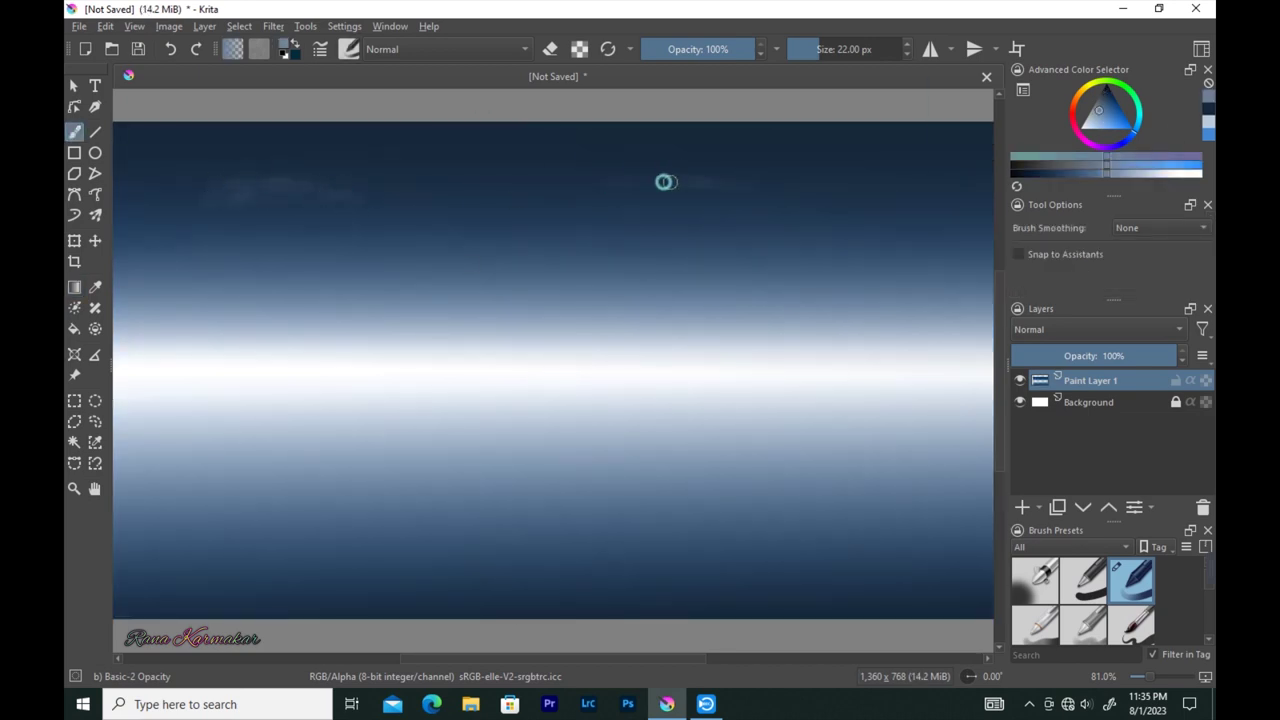
drag(753, 185, 890, 160)
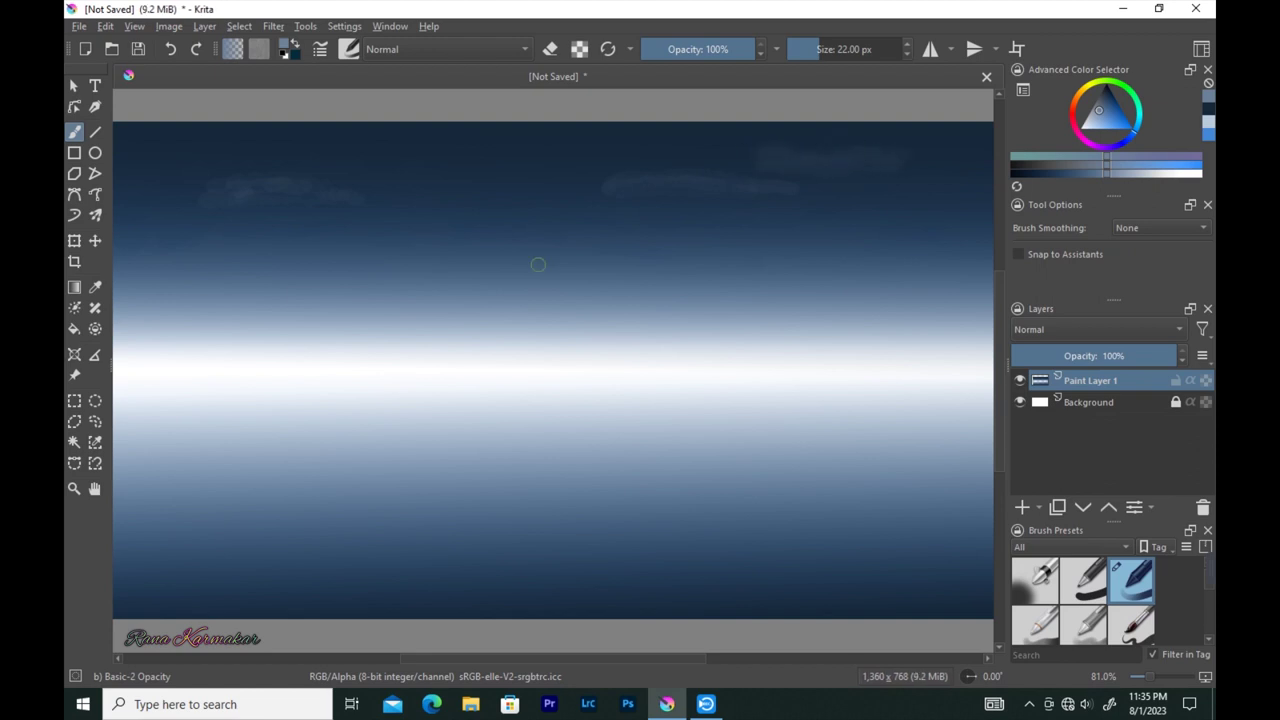
drag(355, 158, 549, 149)
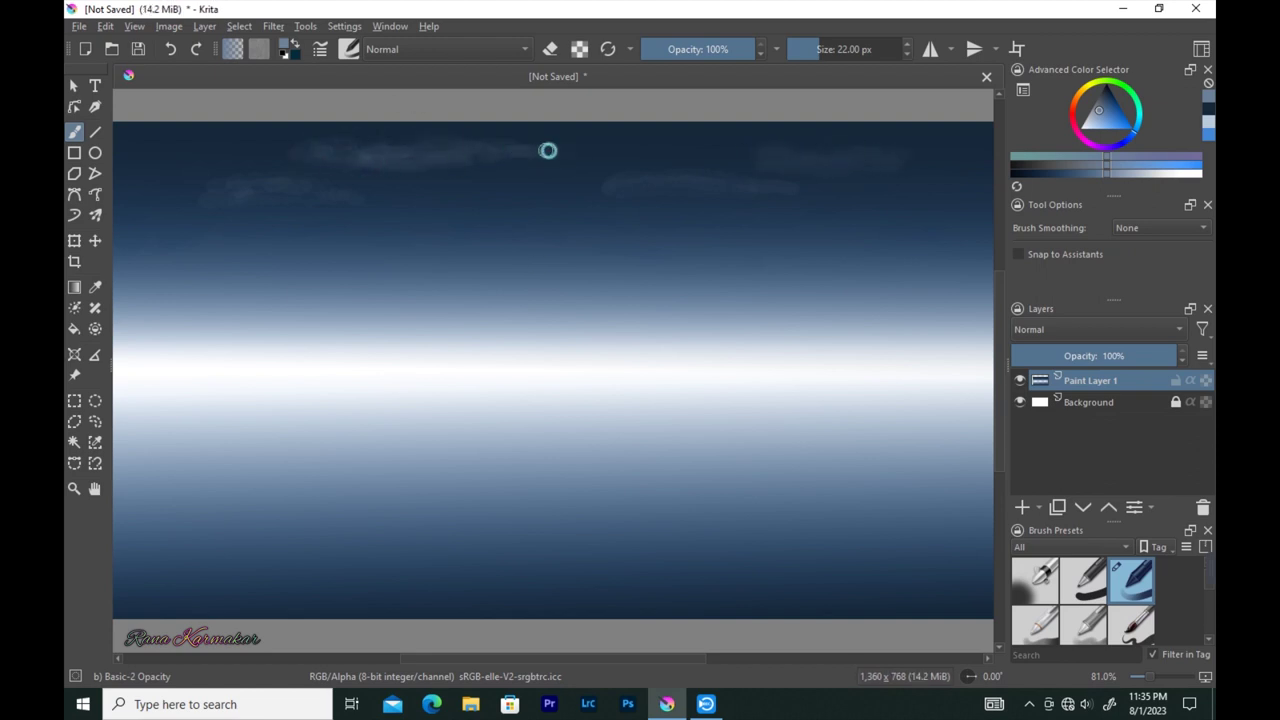
mouse_move(278, 152)
mouse_down()
mouse_move(171, 170)
mouse_move(115, 148)
mouse_up()
mouse_move(597, 187)
mouse_down()
mouse_move(289, 189)
mouse_move(500, 191)
mouse_up()
click(1105, 98)
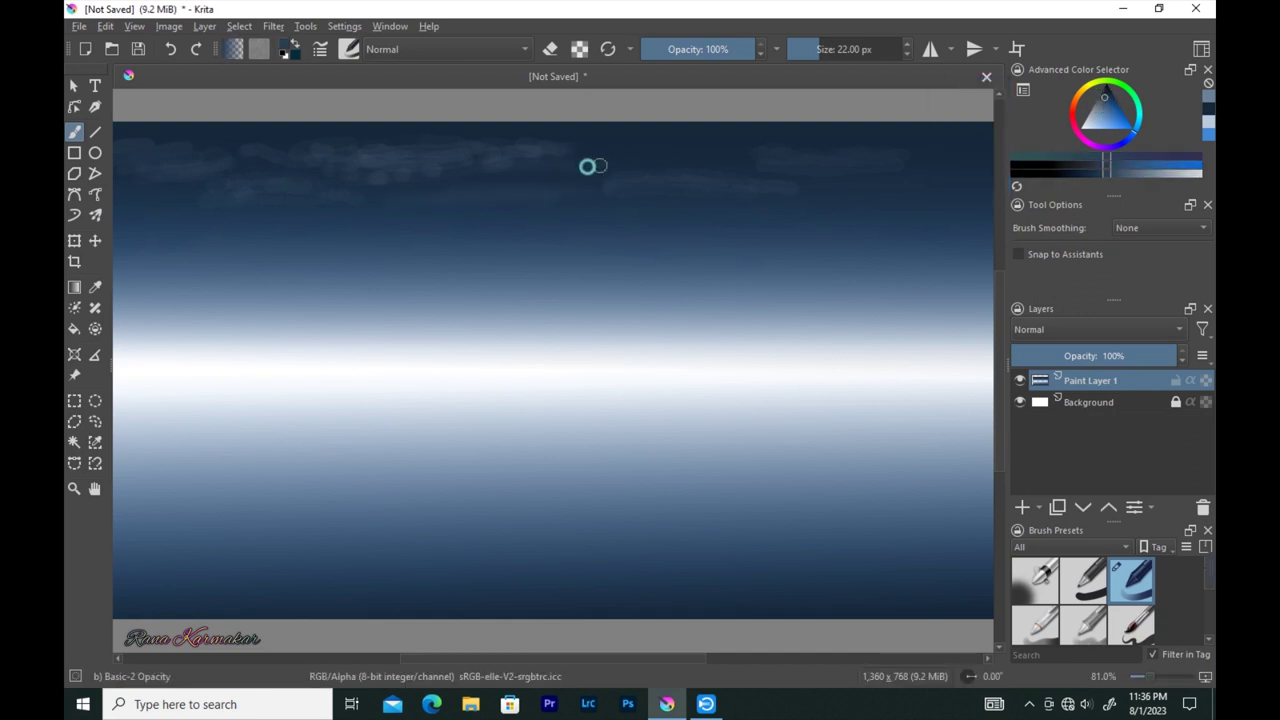
- Airbrush denser cloud streaks along the top edge with Airbrush Soft
click(349, 49)
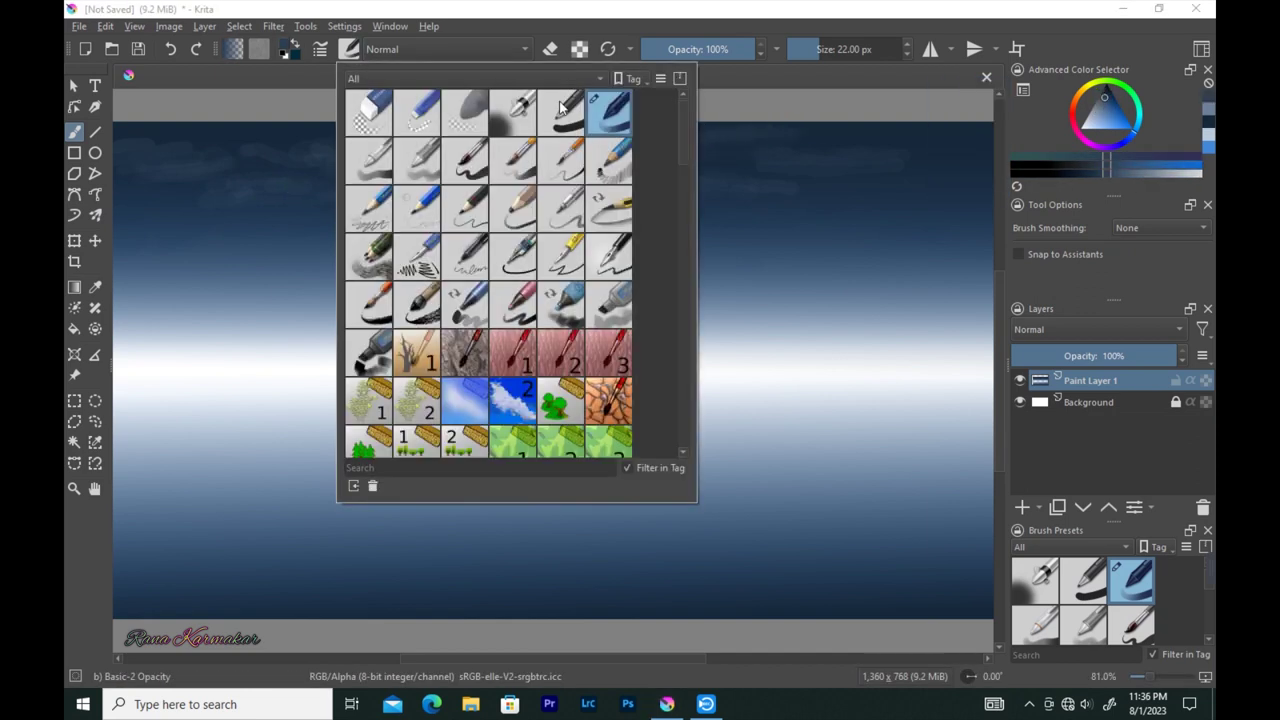
click(370, 108)
mouse_move(605, 147)
mouse_down()
mouse_move(669, 160)
mouse_move(404, 155)
mouse_up()
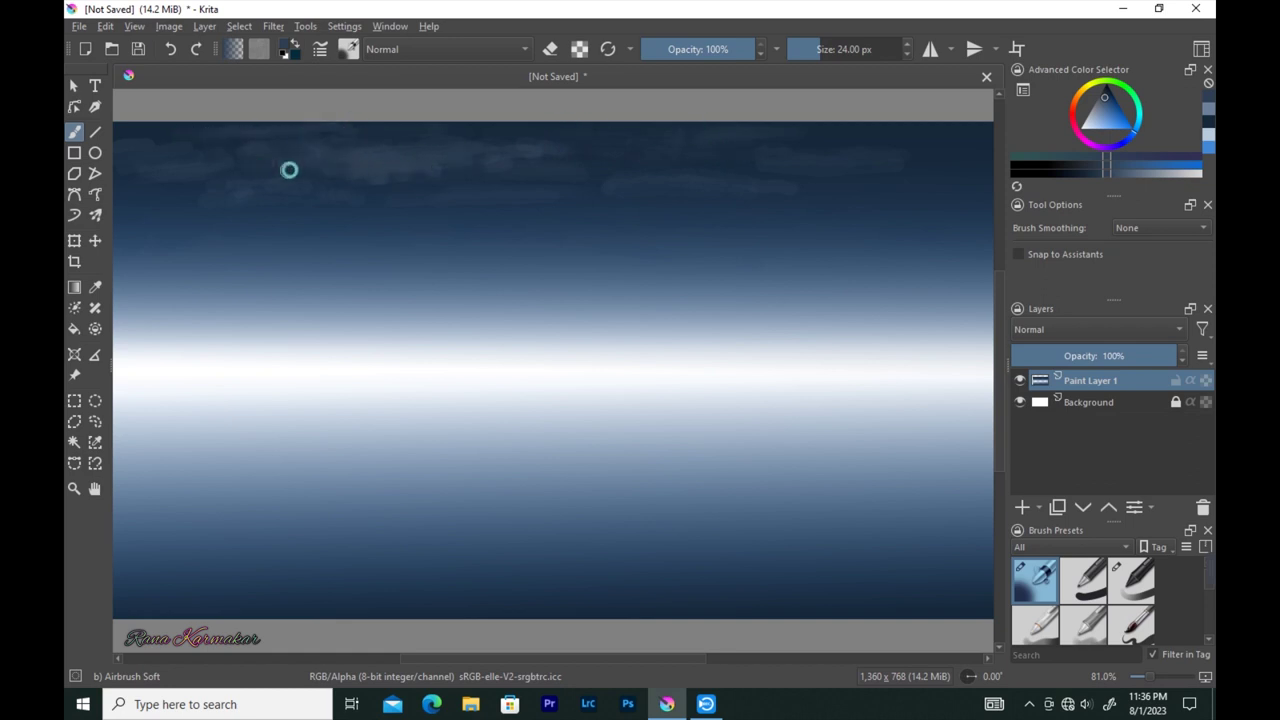
key(ctrl+z)
drag(484, 127, 630, 127)
- Sample a darker sky blue and refine the clouds by painting and erasing
key(p)
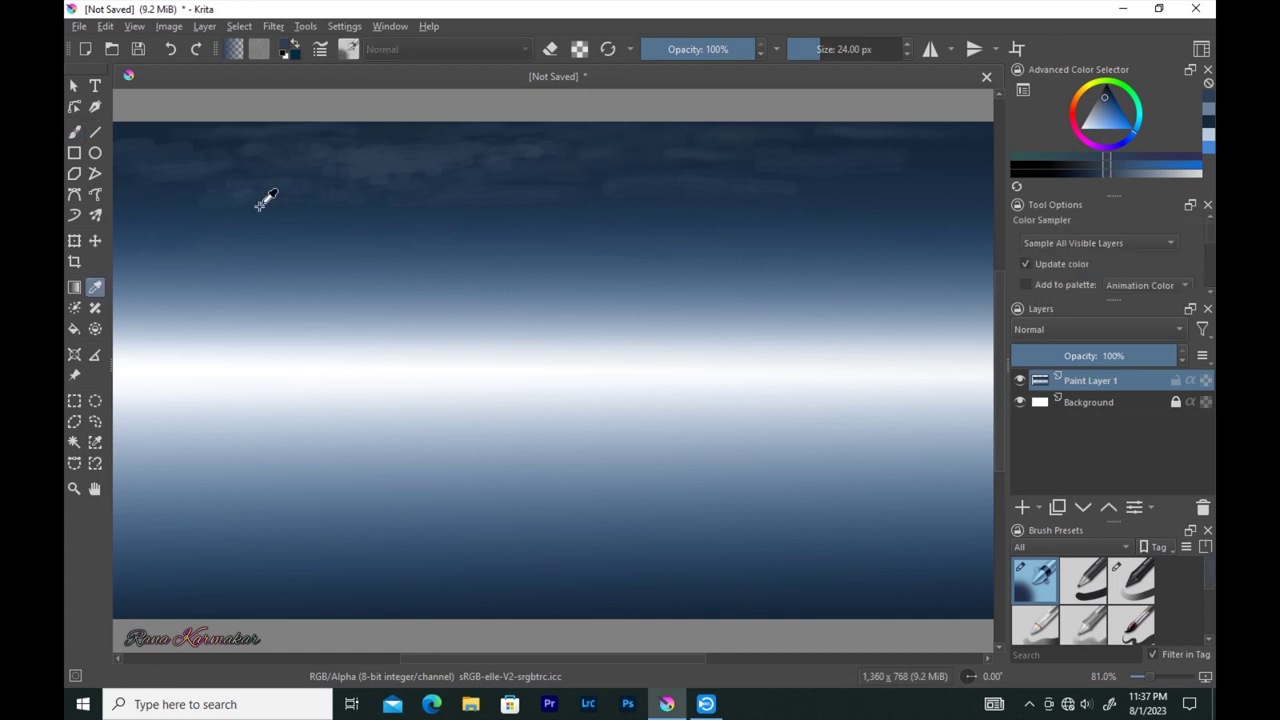
click(950, 163)
key(b)
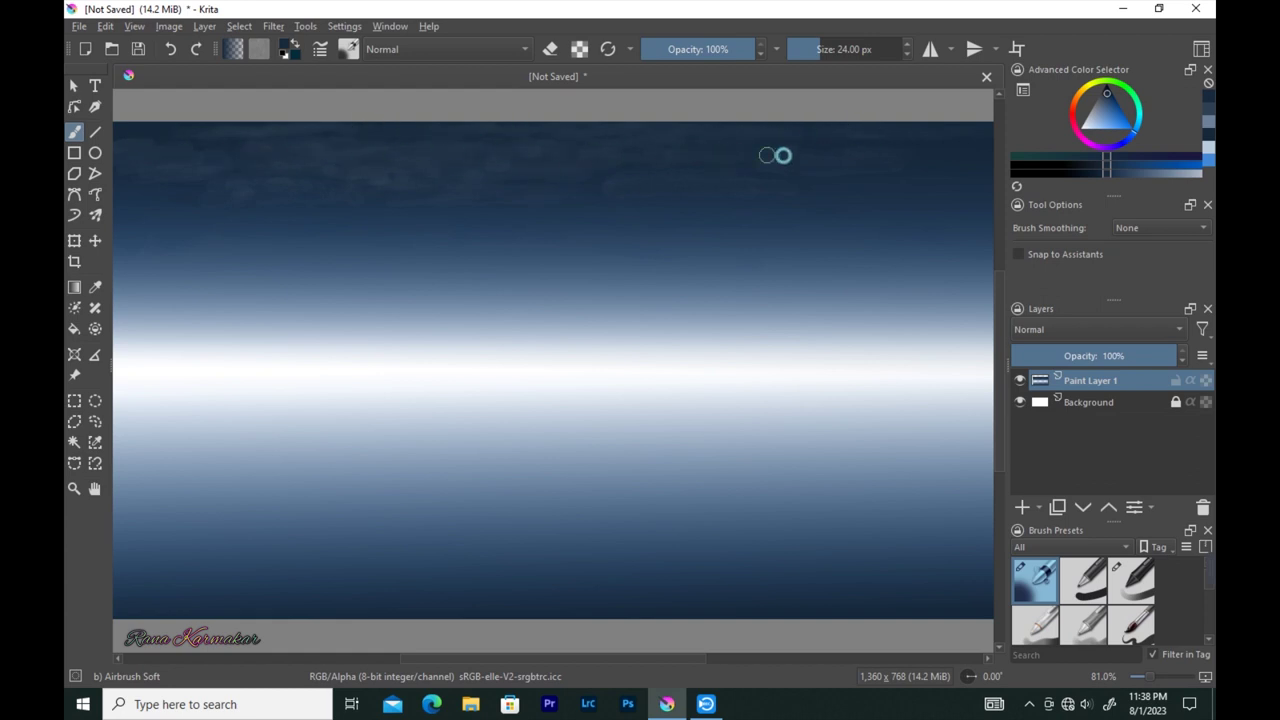
key(e)
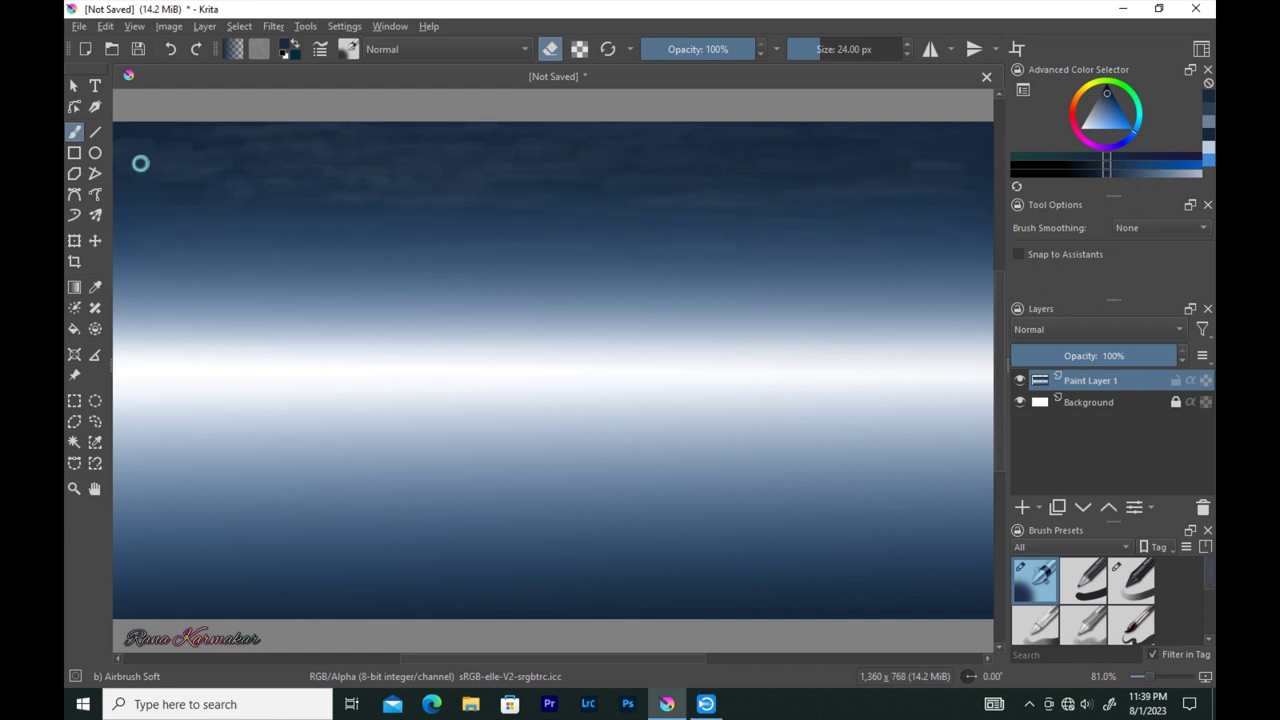
key(e)
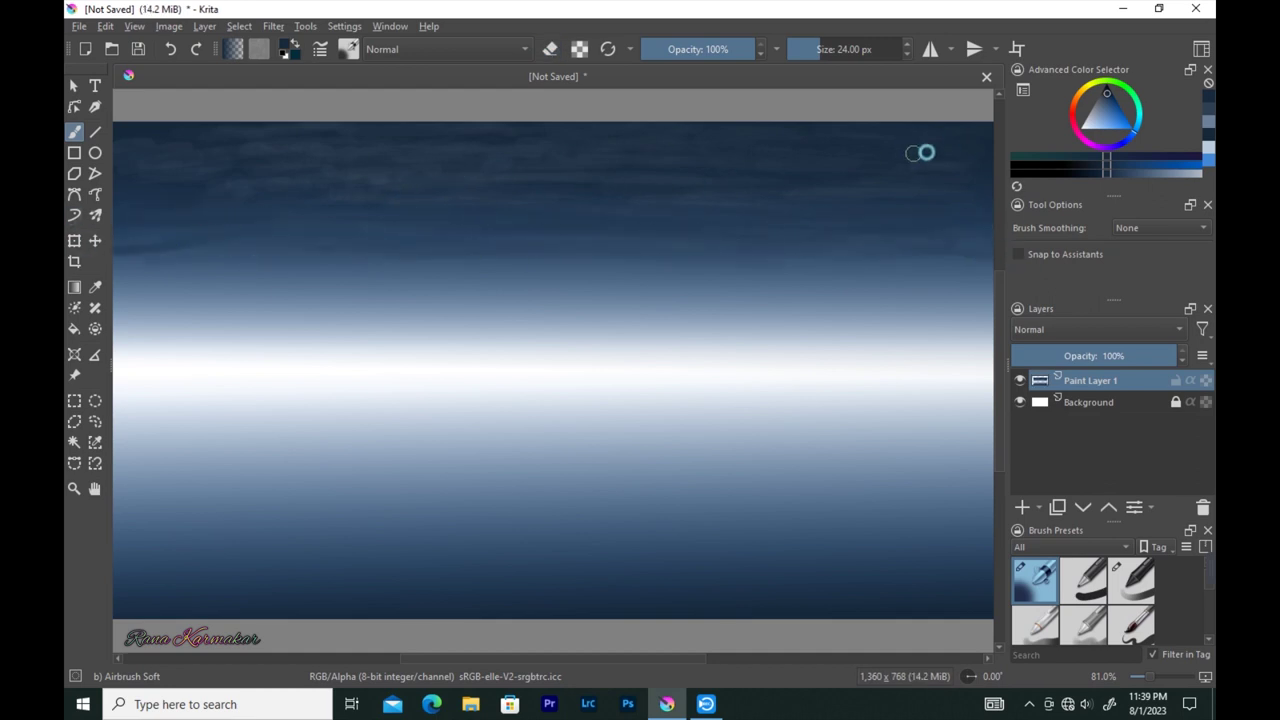
click(356, 49)
click(423, 183)
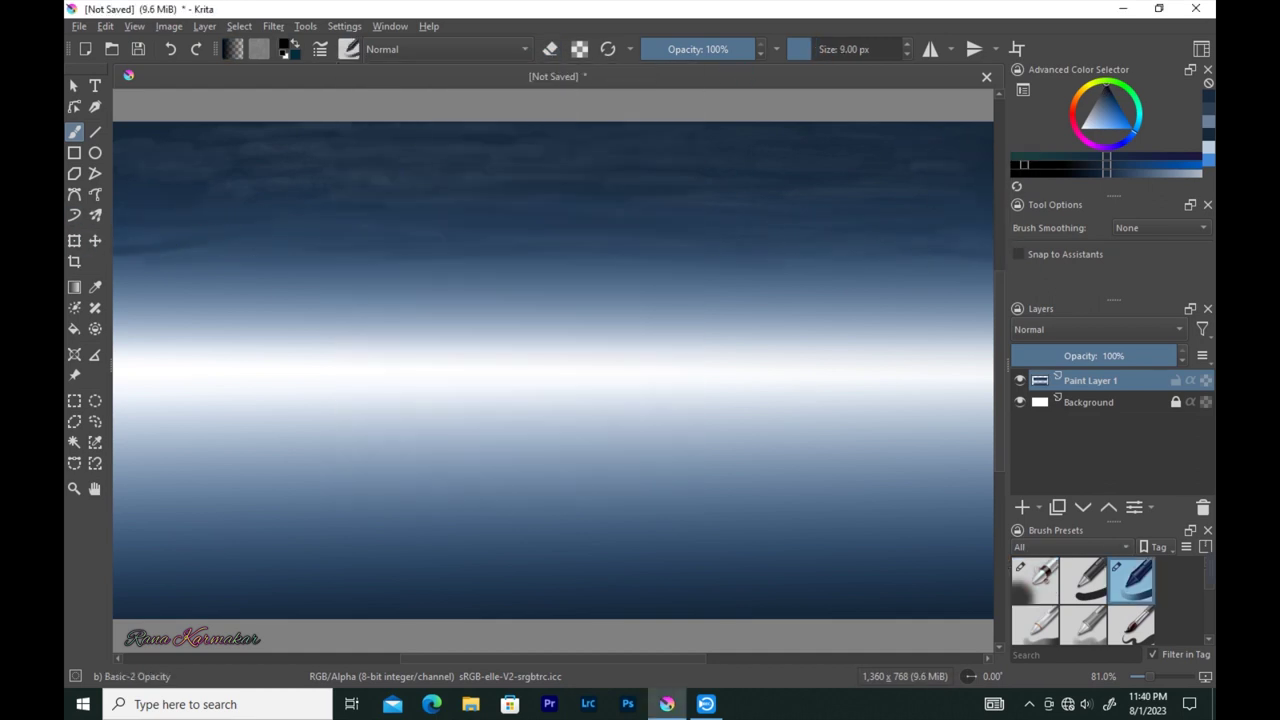
- On a new paint layer, sketch the mountain outline and darken the left slope
click(1022, 507)
drag(114, 205, 993, 188)
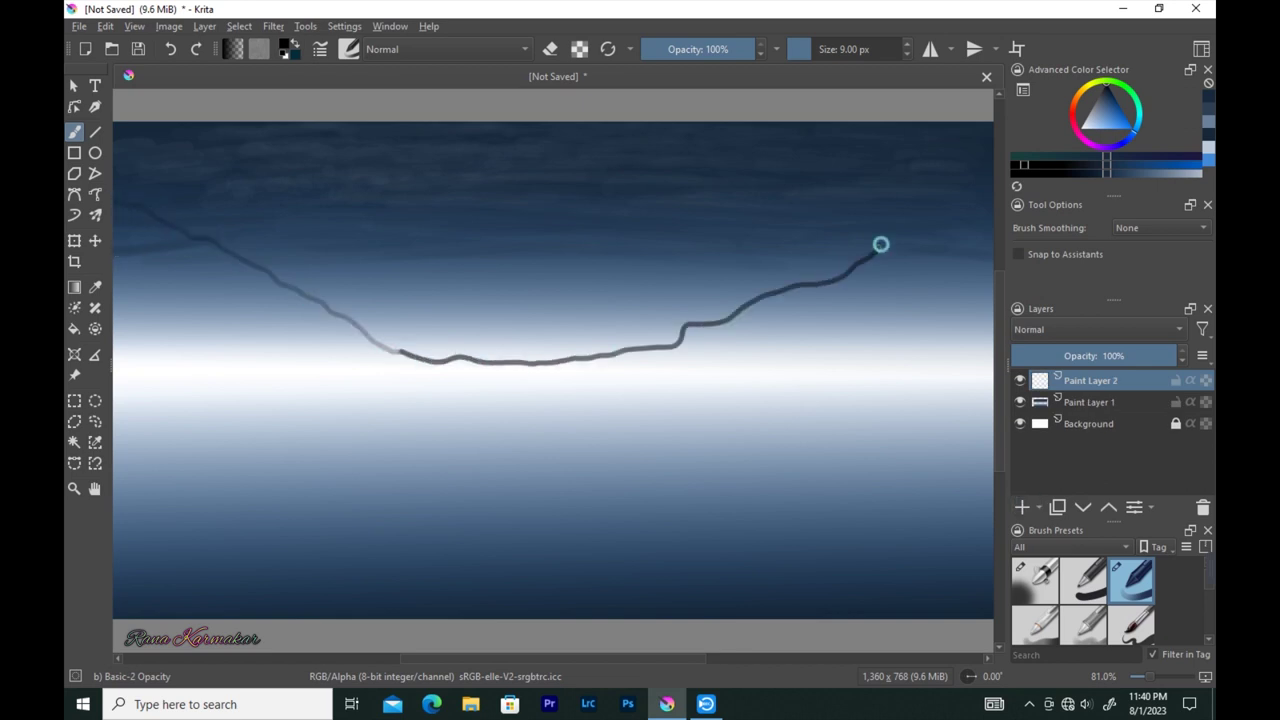
key(bracketright)
key(bracketright)
key(bracketright)
mouse_move(115, 208)
mouse_down()
mouse_move(323, 320)
mouse_move(213, 267)
mouse_up()
key(bracketleft)
key(bracketleft)
key(bracketleft)
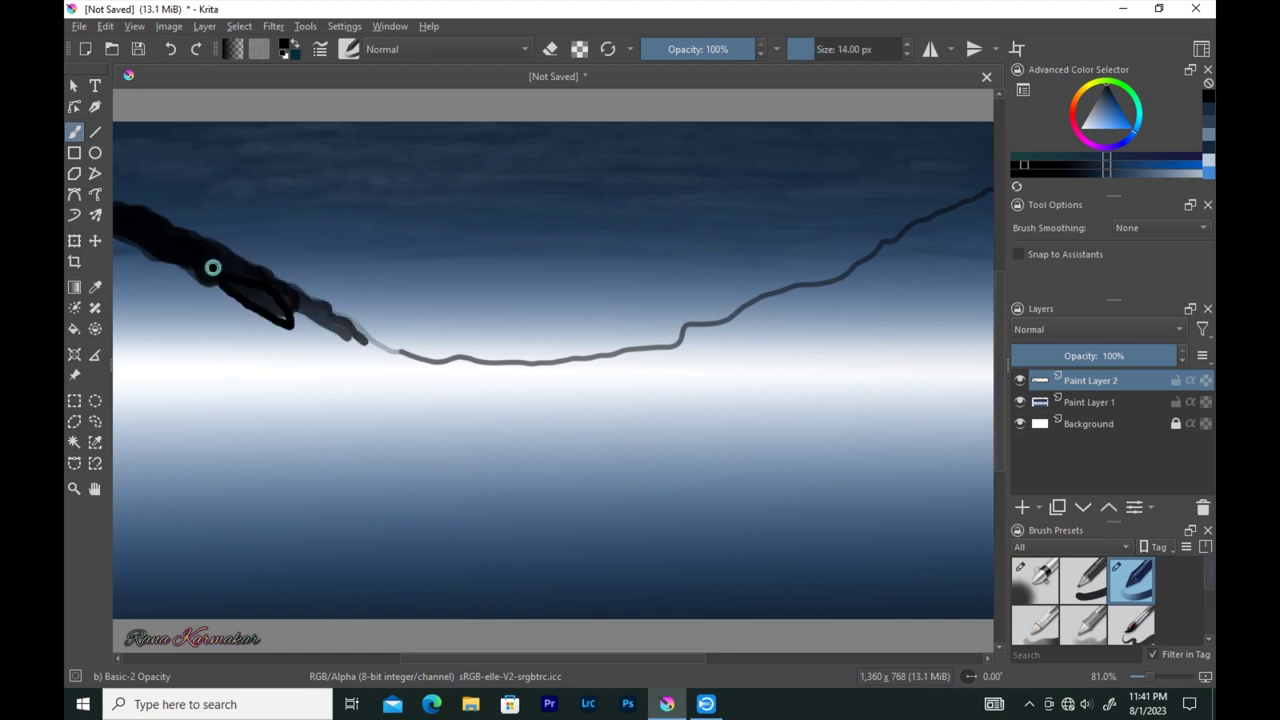
- Draw a straight horizon line and darken the left hill down to it
click(95, 131)
drag(116, 402, 992, 402)
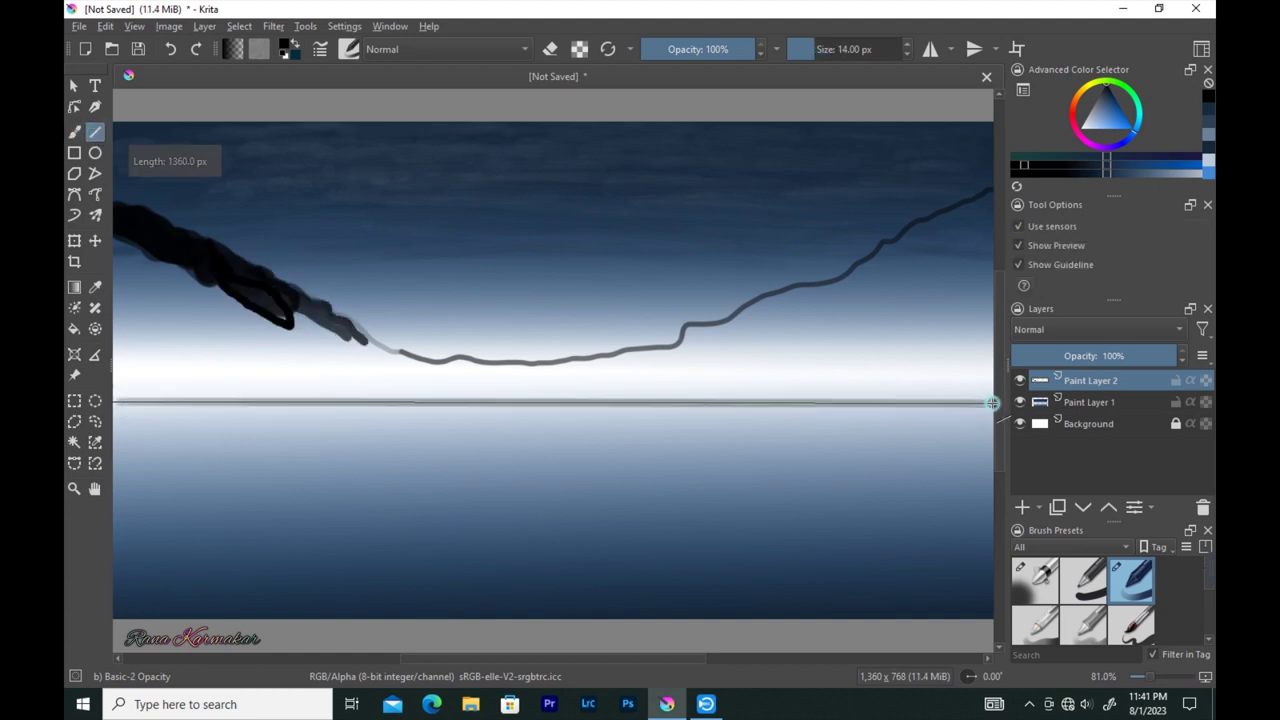
click(74, 131)
mouse_move(145, 300)
mouse_down()
mouse_move(118, 254)
mouse_move(134, 246)
mouse_move(154, 280)
mouse_move(183, 277)
mouse_move(156, 300)
mouse_move(171, 271)
mouse_move(129, 300)
mouse_move(349, 346)
mouse_move(134, 340)
mouse_move(243, 372)
mouse_move(577, 366)
mouse_move(686, 331)
mouse_move(480, 383)
mouse_move(444, 370)
mouse_move(520, 386)
mouse_move(617, 383)
mouse_move(694, 351)
mouse_move(646, 384)
mouse_move(255, 408)
mouse_up()
- Fill the right mountain black down to the horizon
key(bracketright)
key(bracketright)
key(bracketright)
key(bracketright)
key(bracketright)
key(bracketleft)
key(bracketleft)
key(bracketleft)
mouse_move(720, 360)
mouse_down()
mouse_move(794, 294)
mouse_move(731, 363)
mouse_move(826, 292)
mouse_up()
mouse_move(953, 228)
mouse_down()
mouse_move(837, 306)
mouse_move(851, 269)
mouse_move(821, 288)
mouse_move(957, 209)
mouse_move(974, 217)
mouse_move(771, 360)
mouse_move(937, 274)
mouse_move(851, 329)
mouse_move(969, 337)
mouse_move(800, 395)
mouse_move(920, 326)
mouse_move(966, 337)
mouse_up()
key(bracketright)
key(bracketright)
key(bracketright)
key(bracketleft)
key(bracketleft)
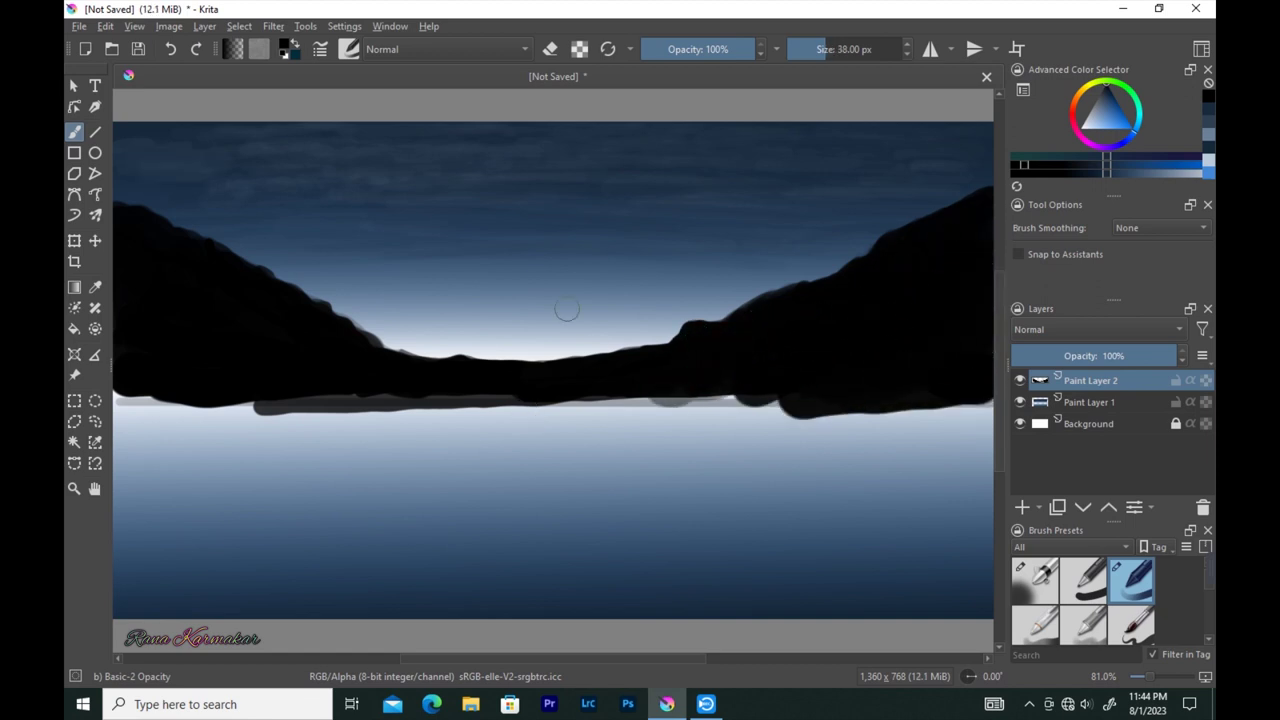
- Darken the mountain bases and trace the shoreline edge, erasing and filling gaps
drag(757, 377, 722, 393)
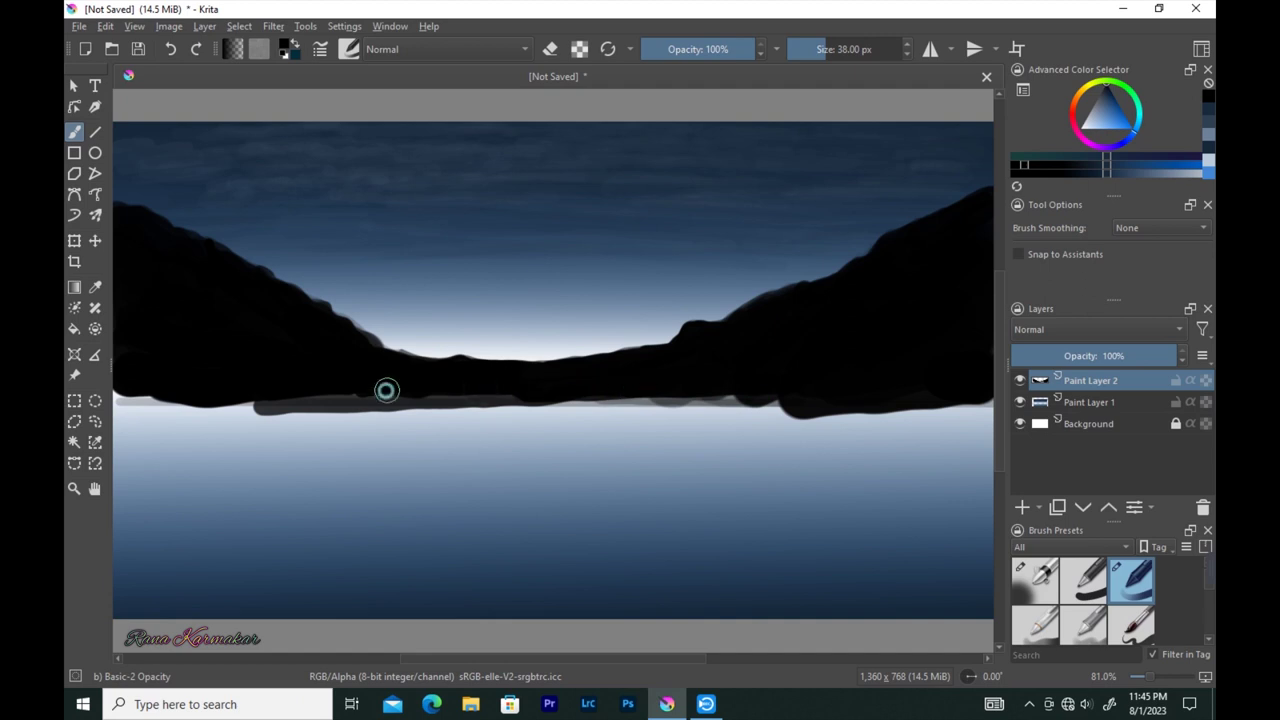
drag(132, 390, 157, 388)
drag(362, 344, 437, 371)
key(e)
mouse_move(259, 420)
mouse_down()
mouse_move(337, 420)
mouse_move(280, 408)
mouse_up()
key(bracketleft)
key(bracketleft)
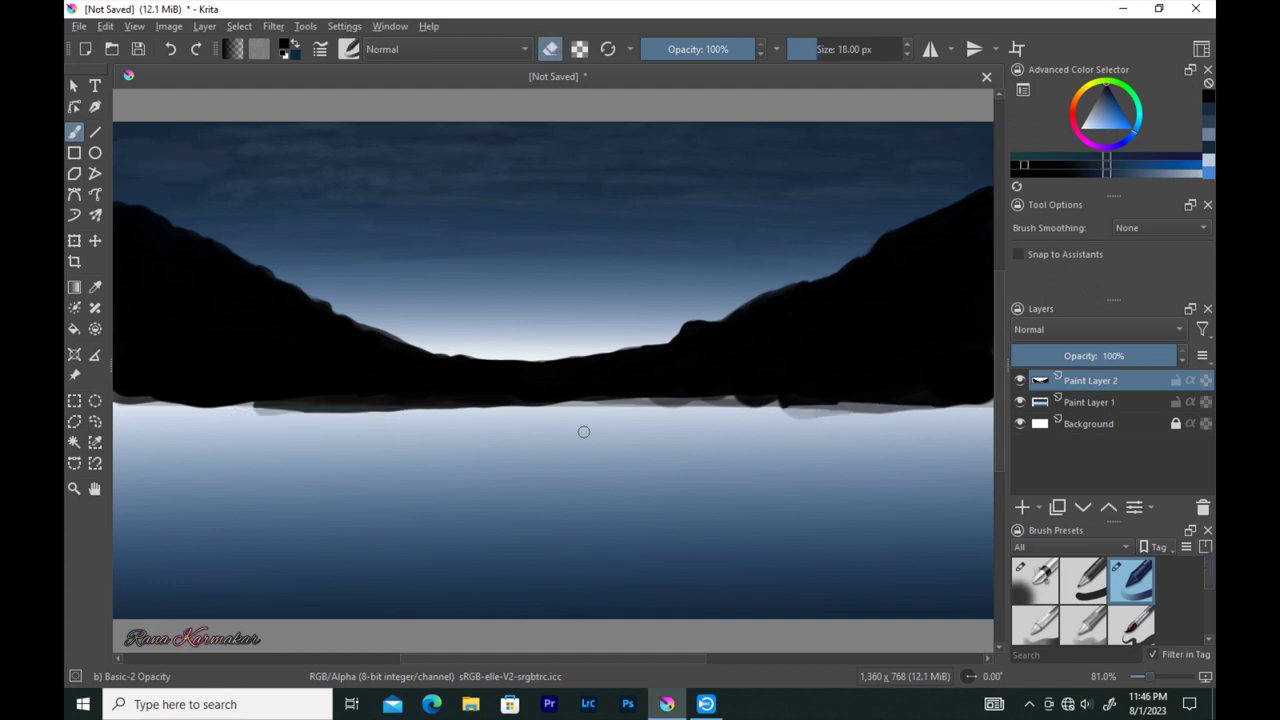
mouse_move(795, 437)
mouse_down()
mouse_move(786, 409)
mouse_move(980, 410)
mouse_up()
key(e)
mouse_move(740, 400)
mouse_down()
mouse_move(544, 403)
mouse_move(852, 399)
mouse_up()
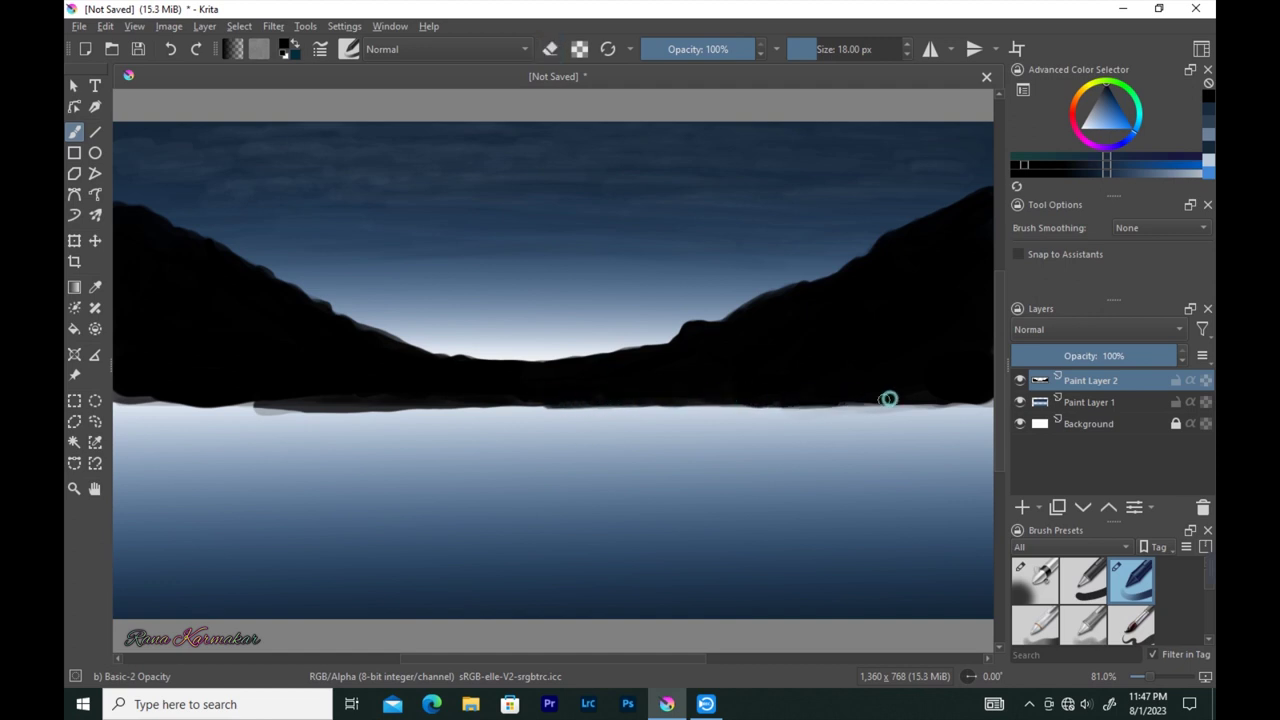
- Even out the dark shoreline band and sharpen peaks on both ridges
mouse_move(117, 399)
mouse_down()
mouse_move(334, 402)
mouse_move(118, 392)
mouse_up()
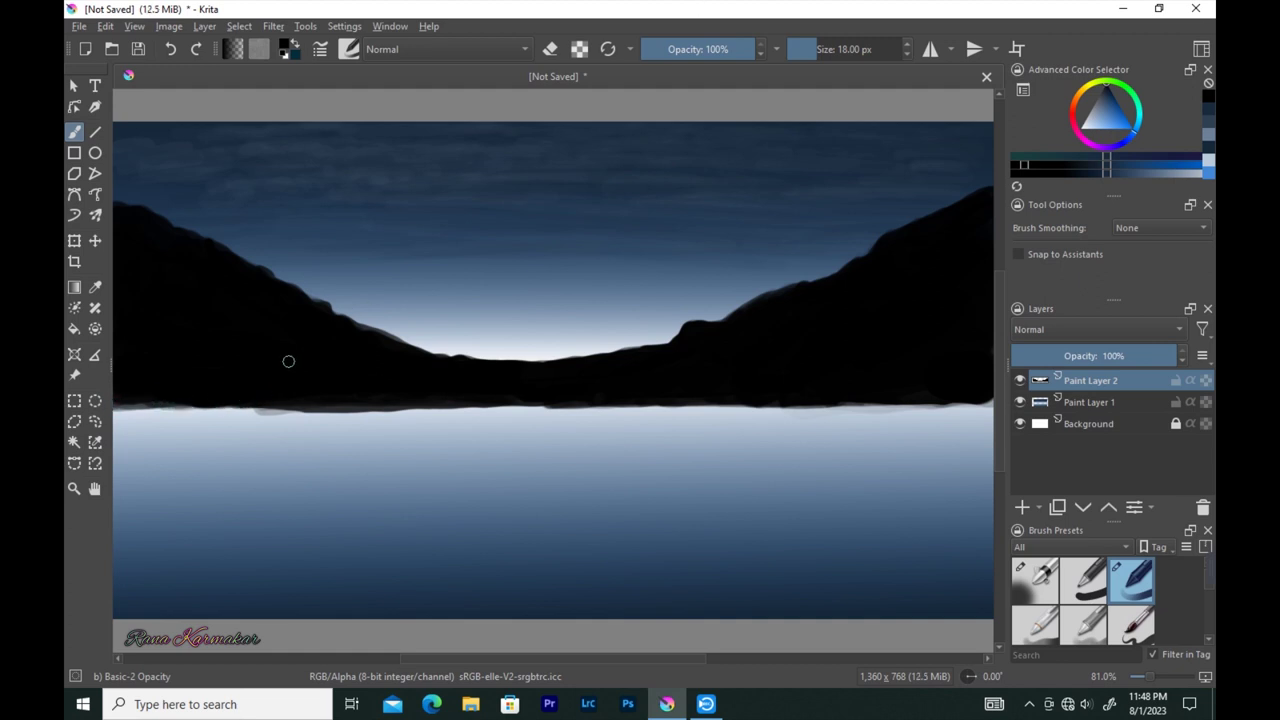
drag(216, 405, 120, 401)
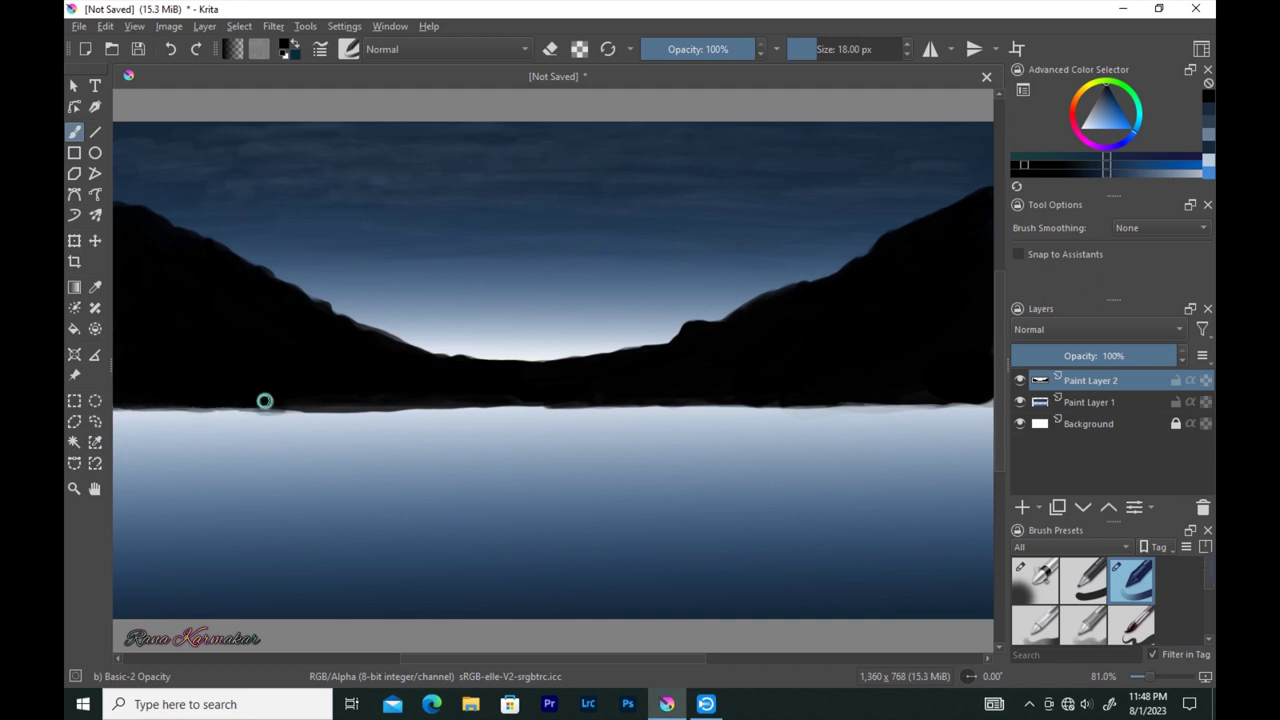
mouse_move(401, 397)
mouse_down()
mouse_move(536, 408)
mouse_move(470, 410)
mouse_up()
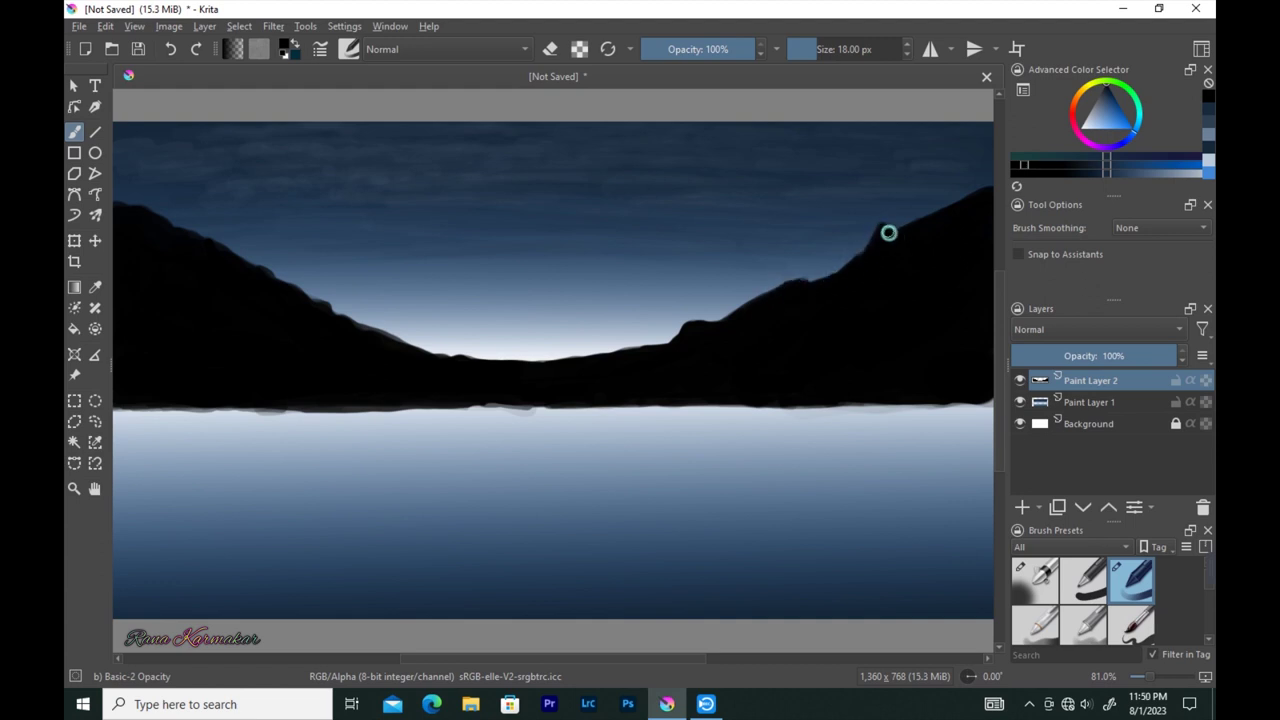
drag(780, 290, 800, 276)
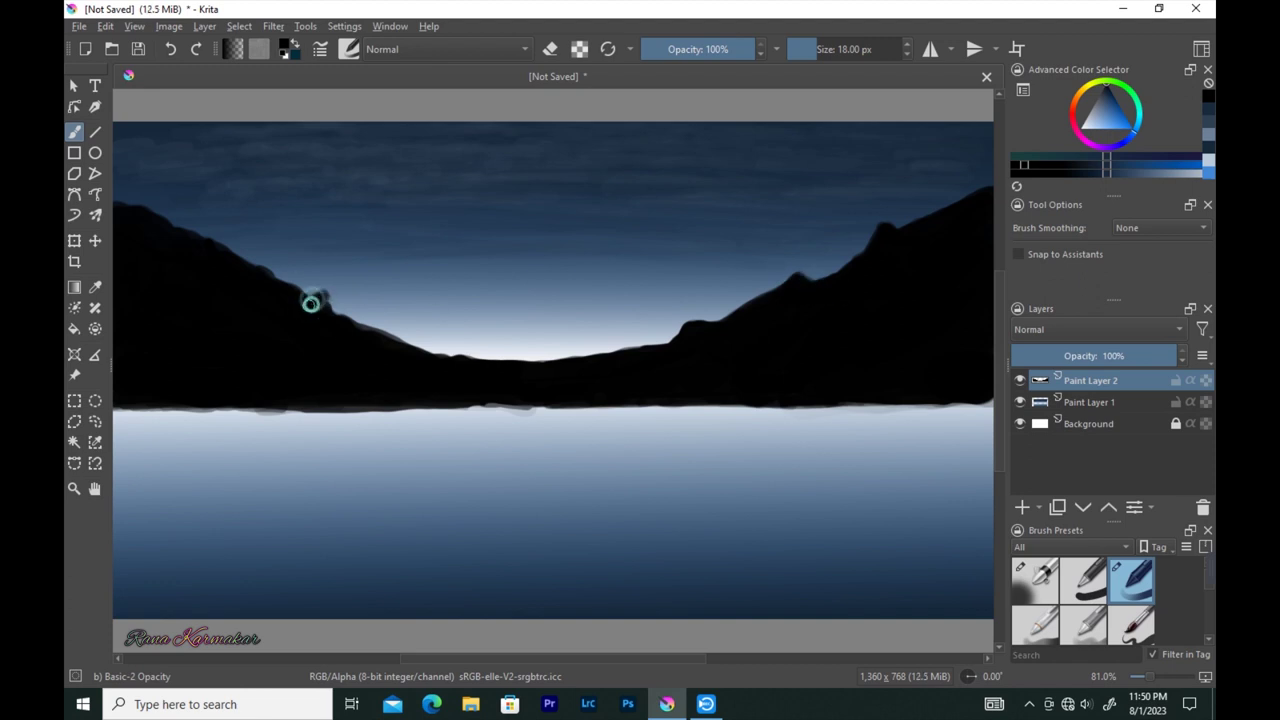
drag(311, 303, 343, 329)
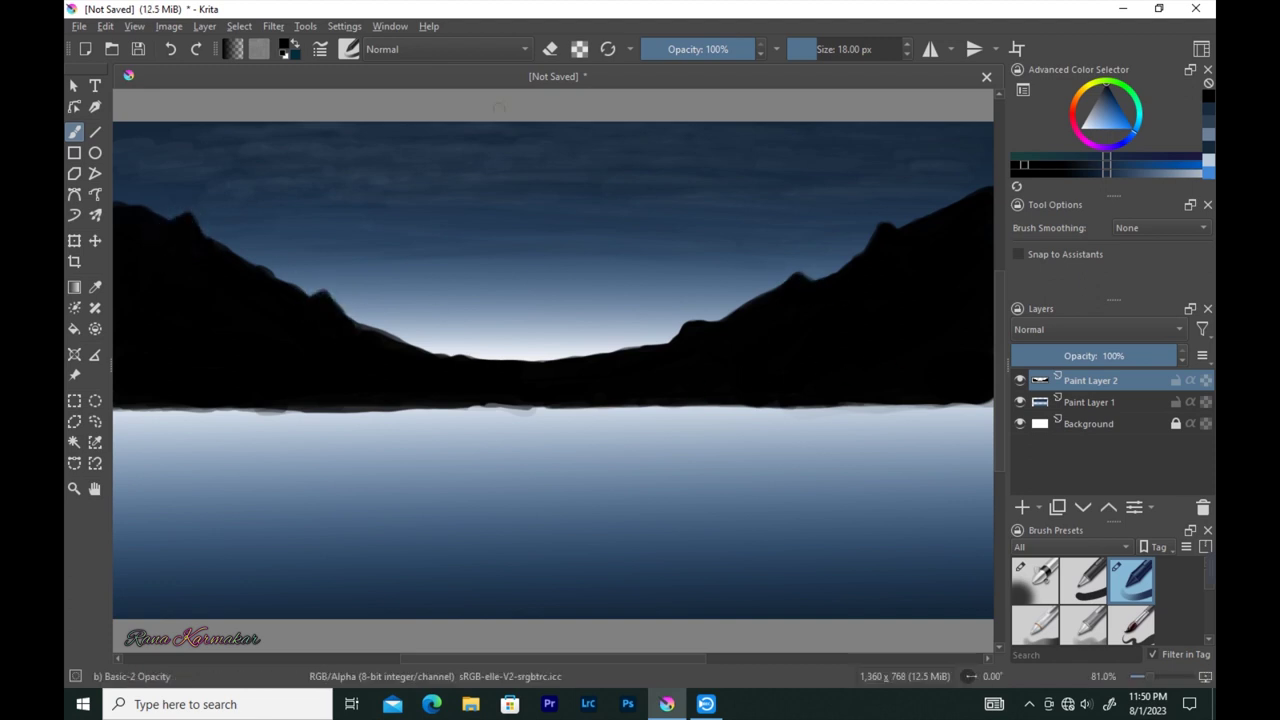
- Switch to a 16 px Paint Break Brush and texture the right mountain ridge
click(348, 49)
click(506, 77)
click(654, 297)
click(586, 80)
key(bracketleft)
key(bracketleft)
key(bracketleft)
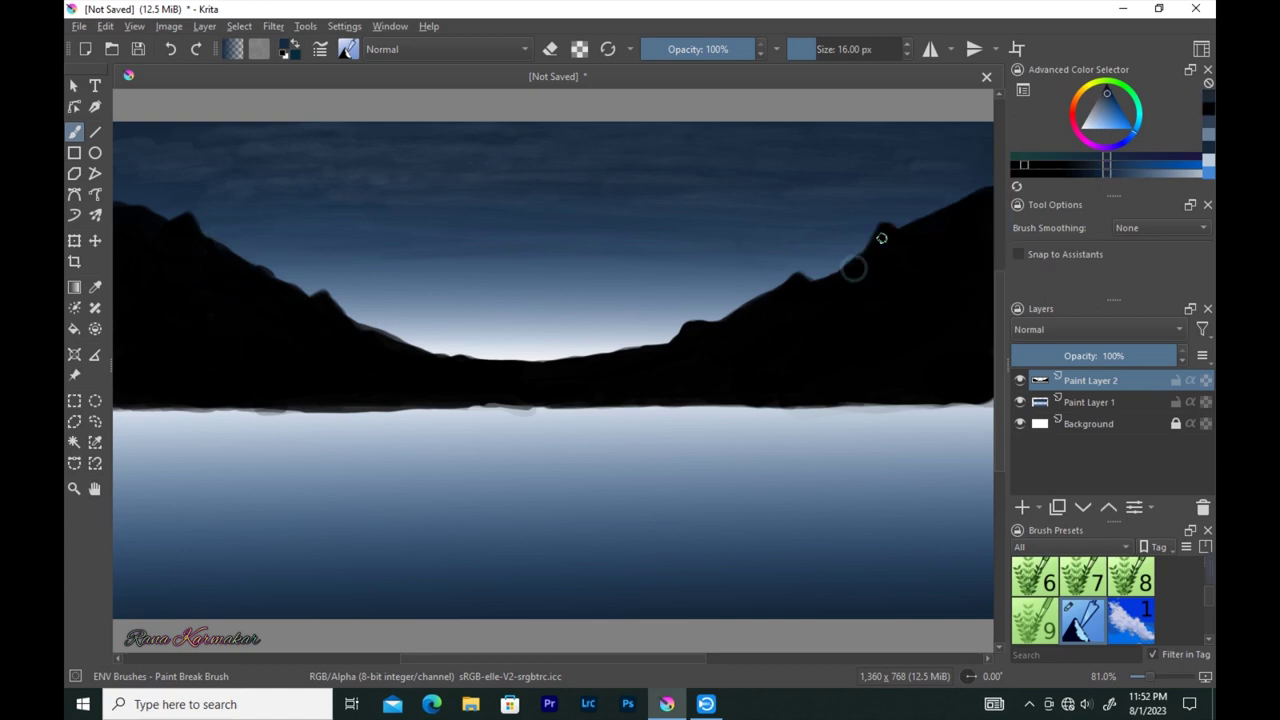
key(F5)
key(F5)
drag(870, 245, 826, 342)
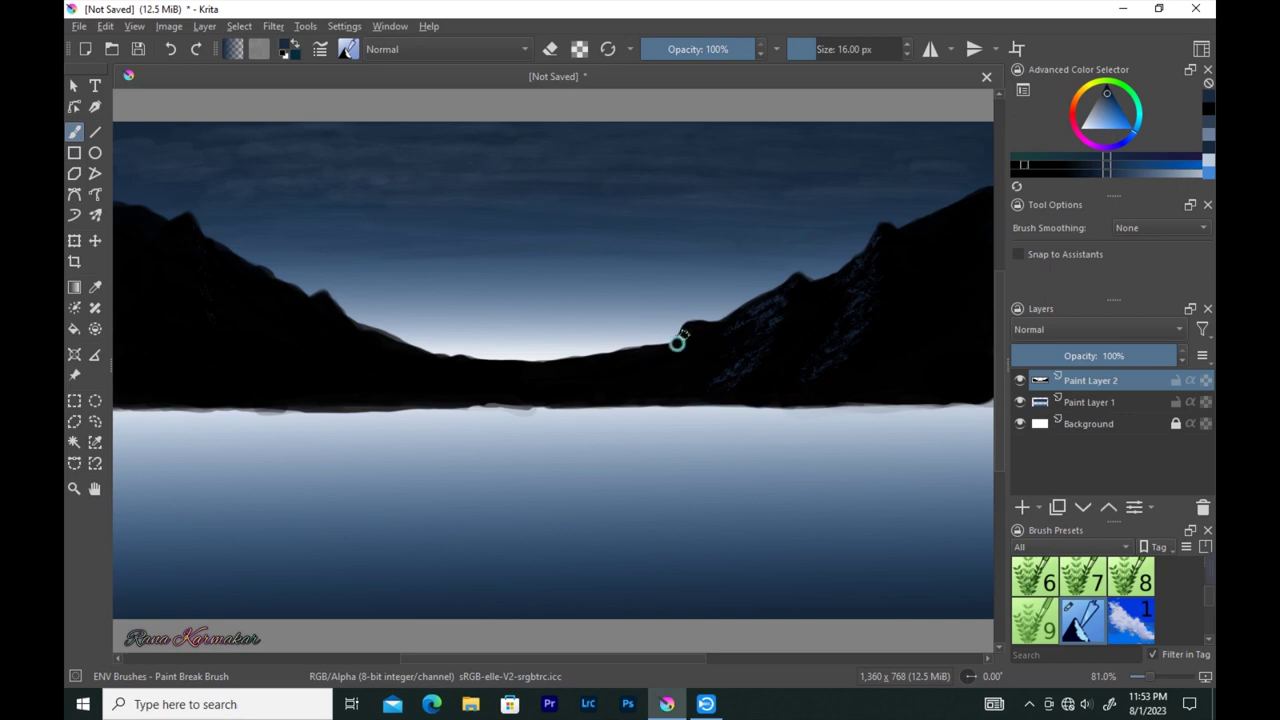
- Mirror the view and stroke grey rock texture down the mountain slopes
scroll(677, 343, up, 1)
scroll(670, 330, up, 3)
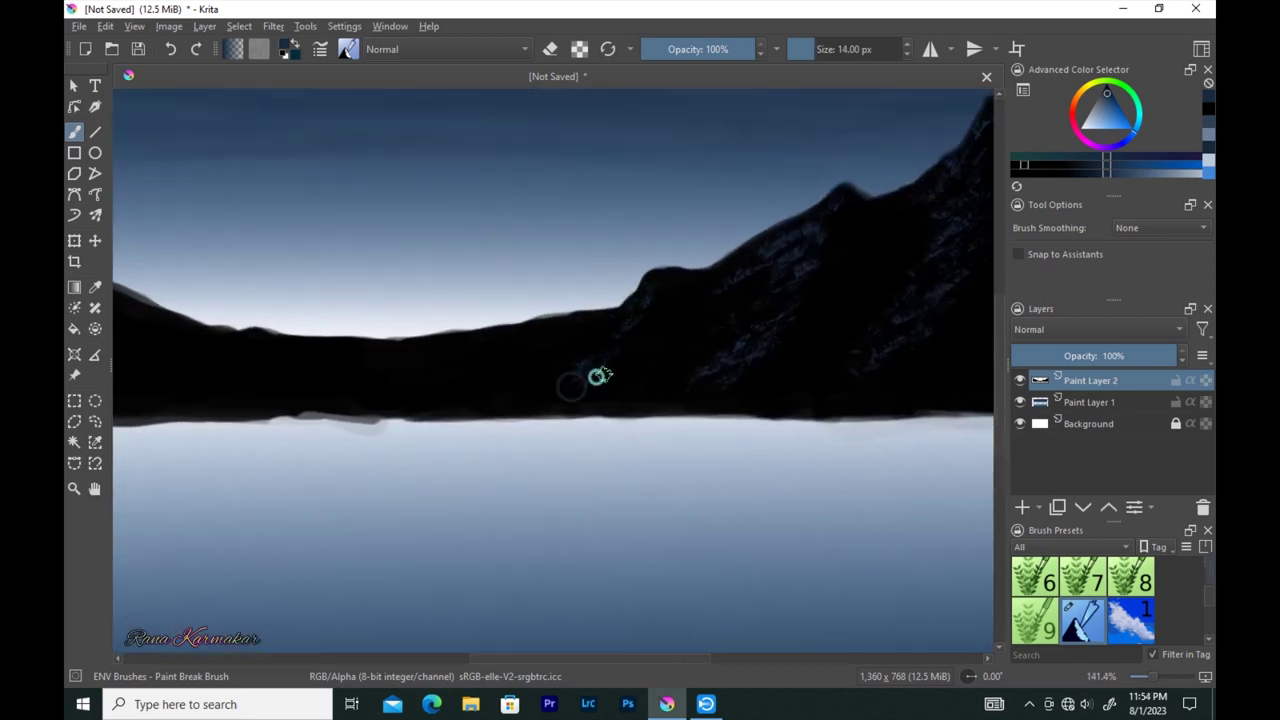
key(m)
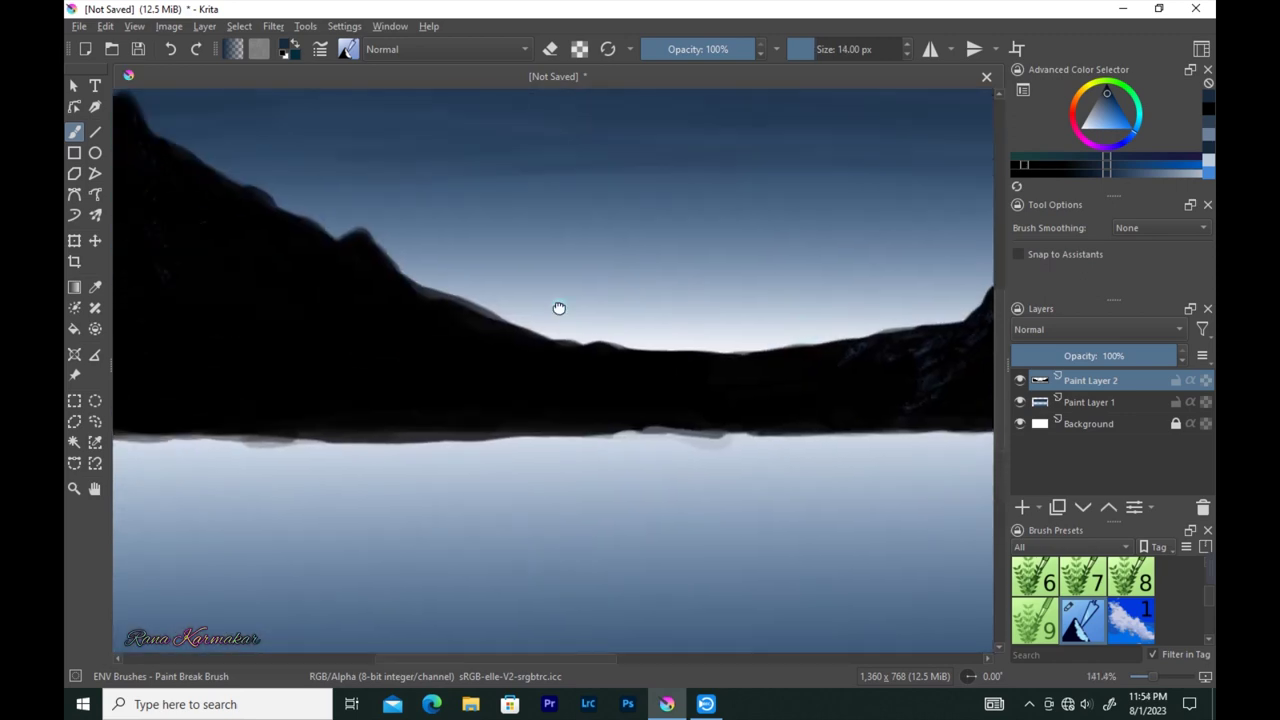
drag(351, 291, 408, 448)
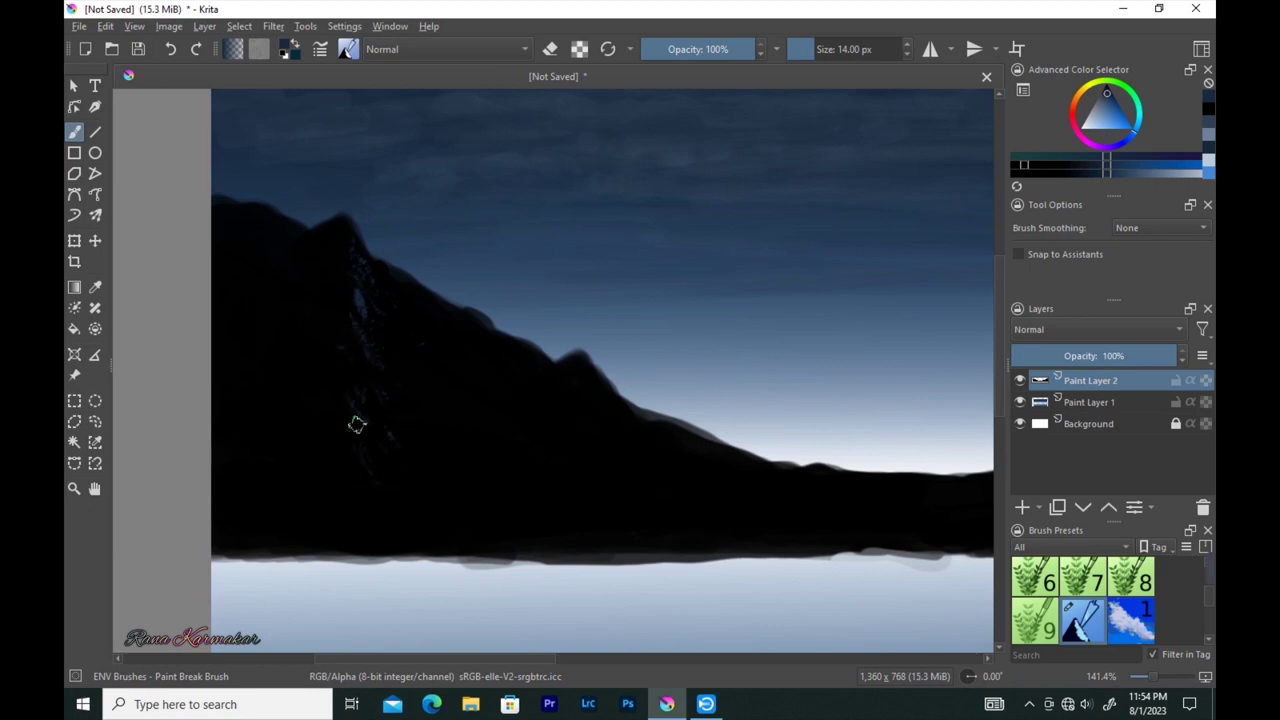
drag(386, 277, 389, 359)
mouse_move(608, 410)
mouse_down()
mouse_move(651, 514)
mouse_move(626, 423)
mouse_move(677, 430)
mouse_move(703, 471)
mouse_up()
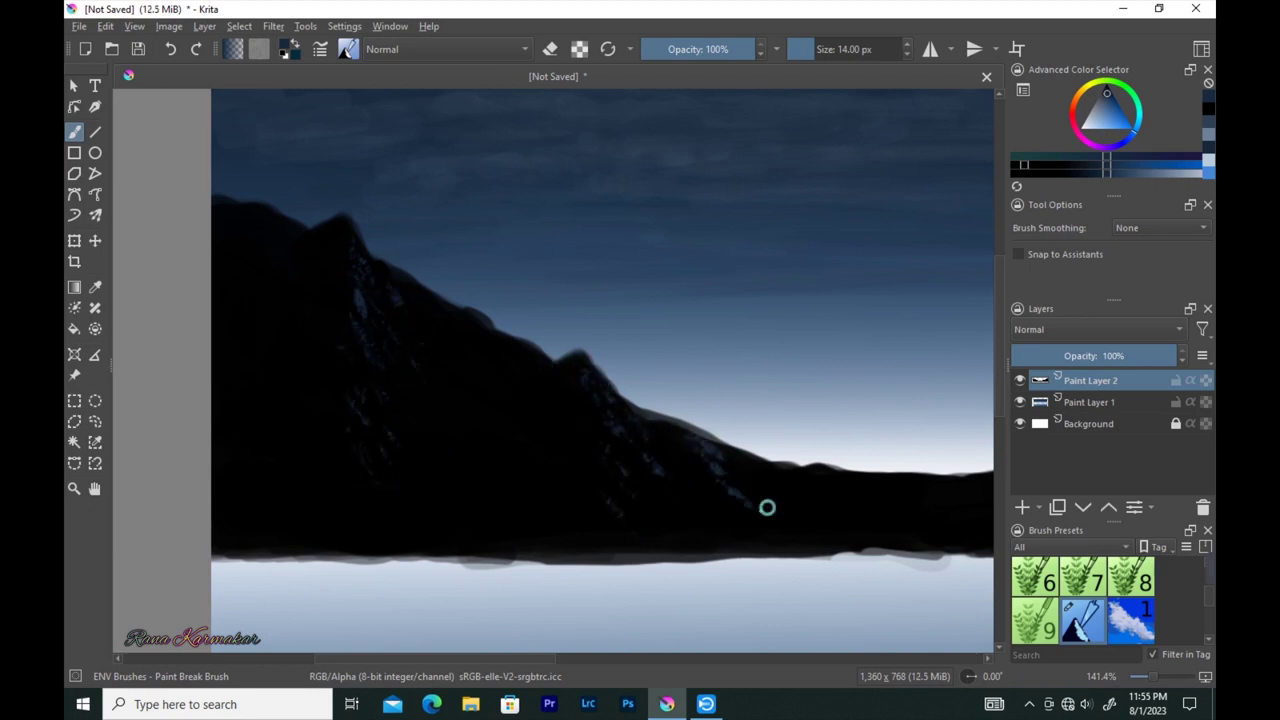
drag(484, 326, 534, 489)
mouse_move(434, 320)
mouse_down()
mouse_move(404, 358)
mouse_move(380, 463)
mouse_move(449, 503)
mouse_move(433, 557)
mouse_up()
- Flip the view back, texture the upper-right slope, and zoom out
scroll(477, 406, down, 2)
key(m)
scroll(596, 350, up, 2)
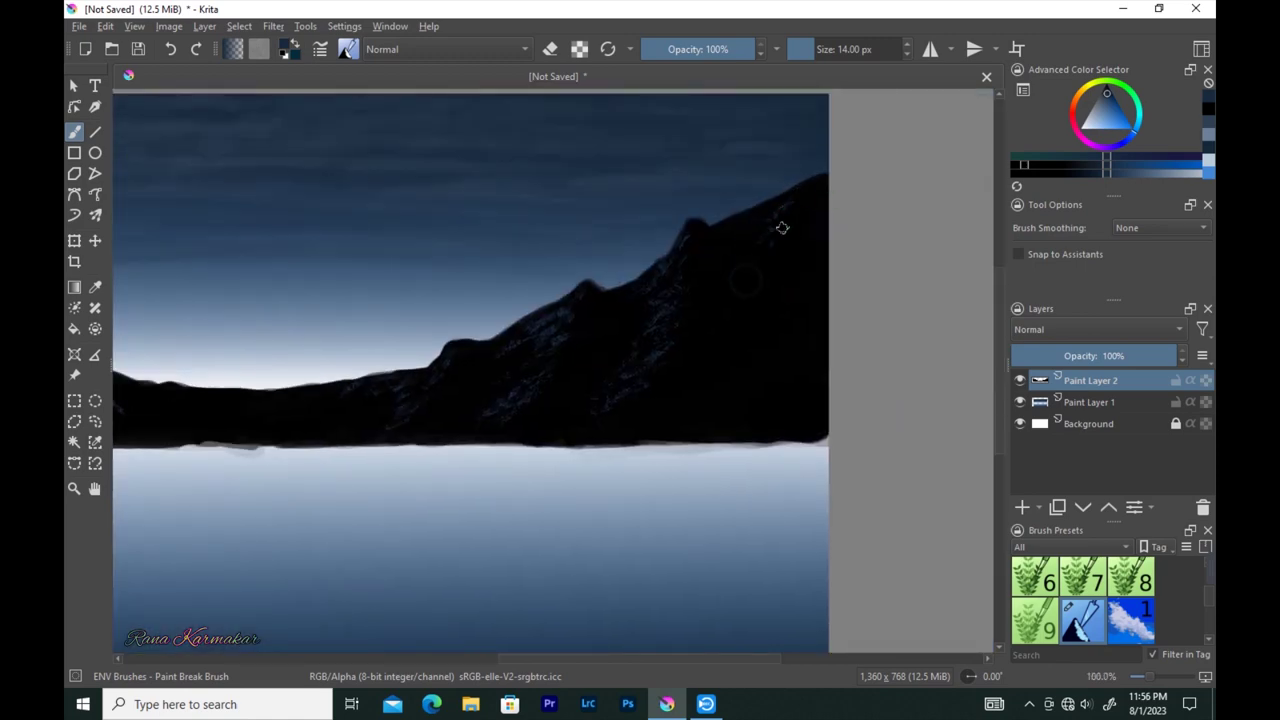
drag(784, 216, 733, 295)
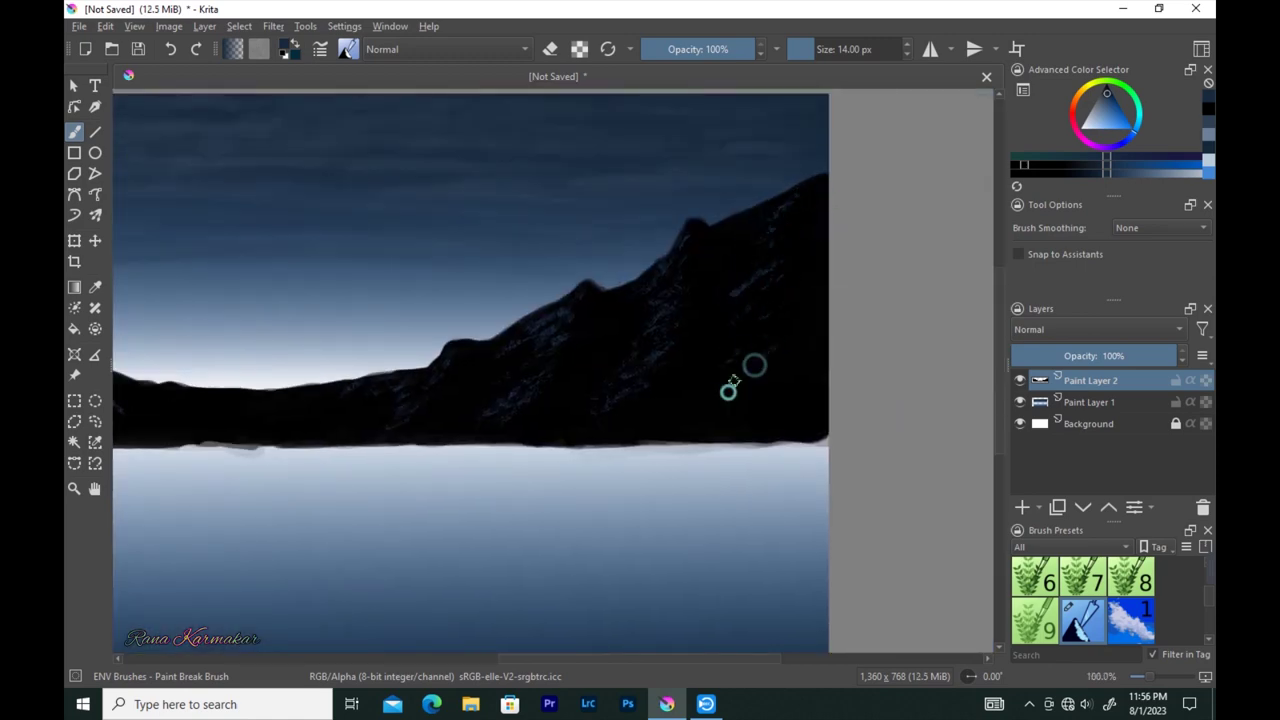
scroll(740, 360, down, 2)
scroll(566, 346, up, 2)
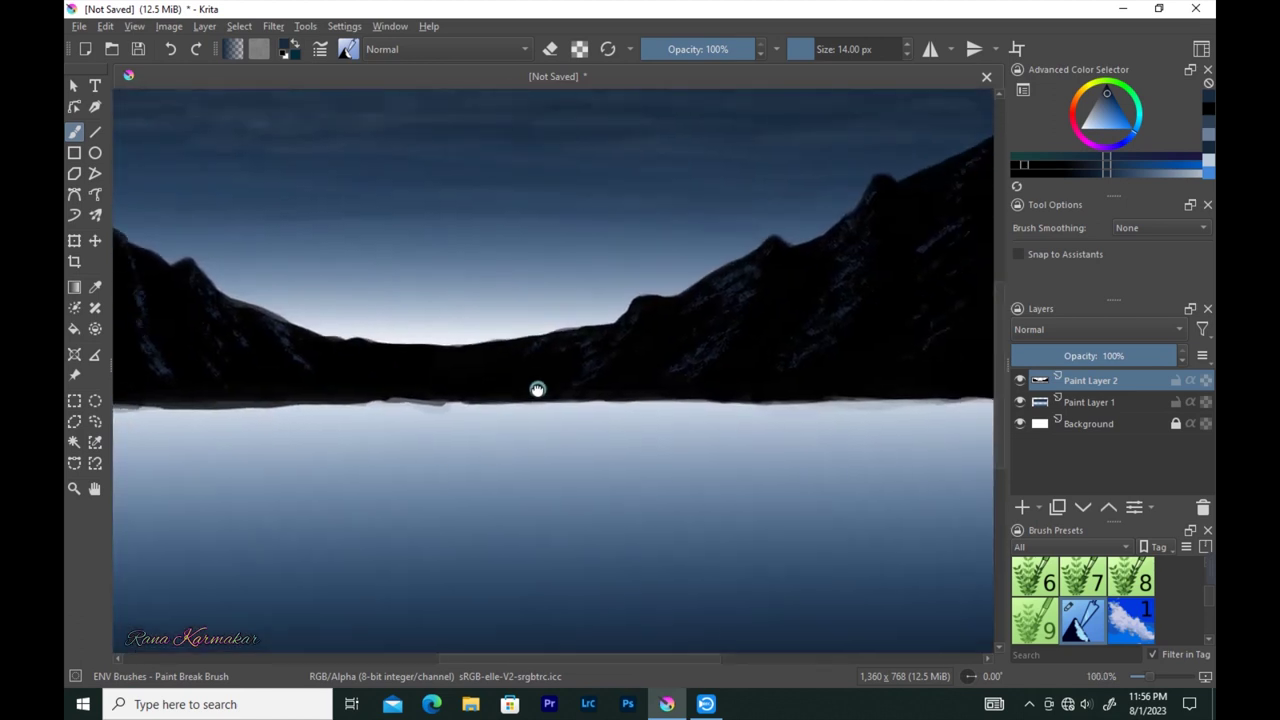
drag(460, 392, 740, 392)
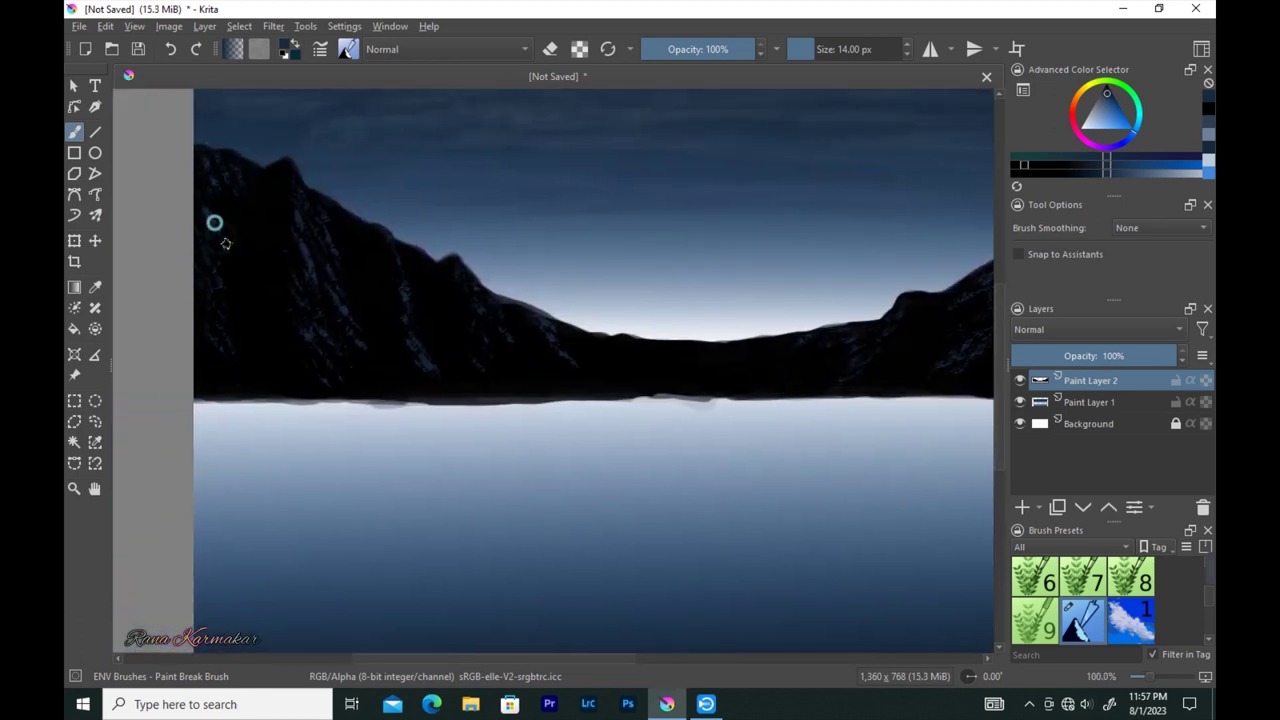
key(minus)
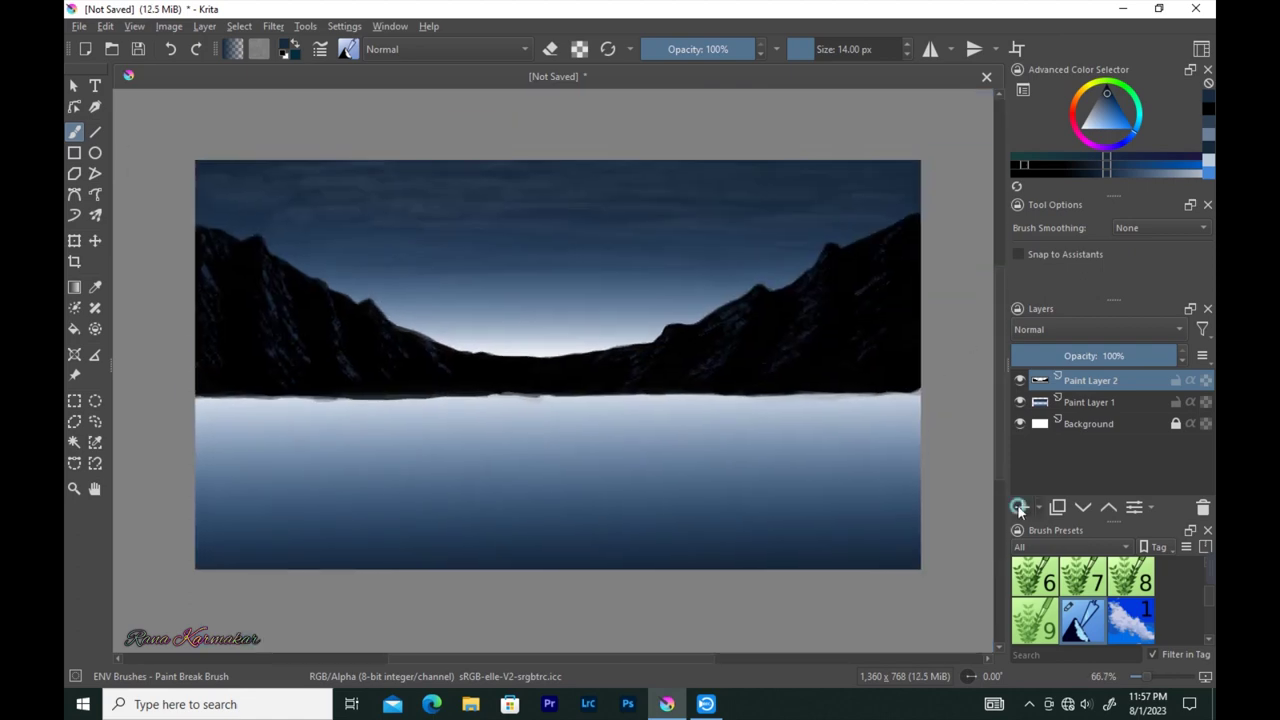
- Add Paint Layer 3 below Paint Layer 2 with Basic-2 Opacity in dark teal
click(1022, 507)
click(348, 49)
scroll(697, 108, up, 3)
click(561, 112)
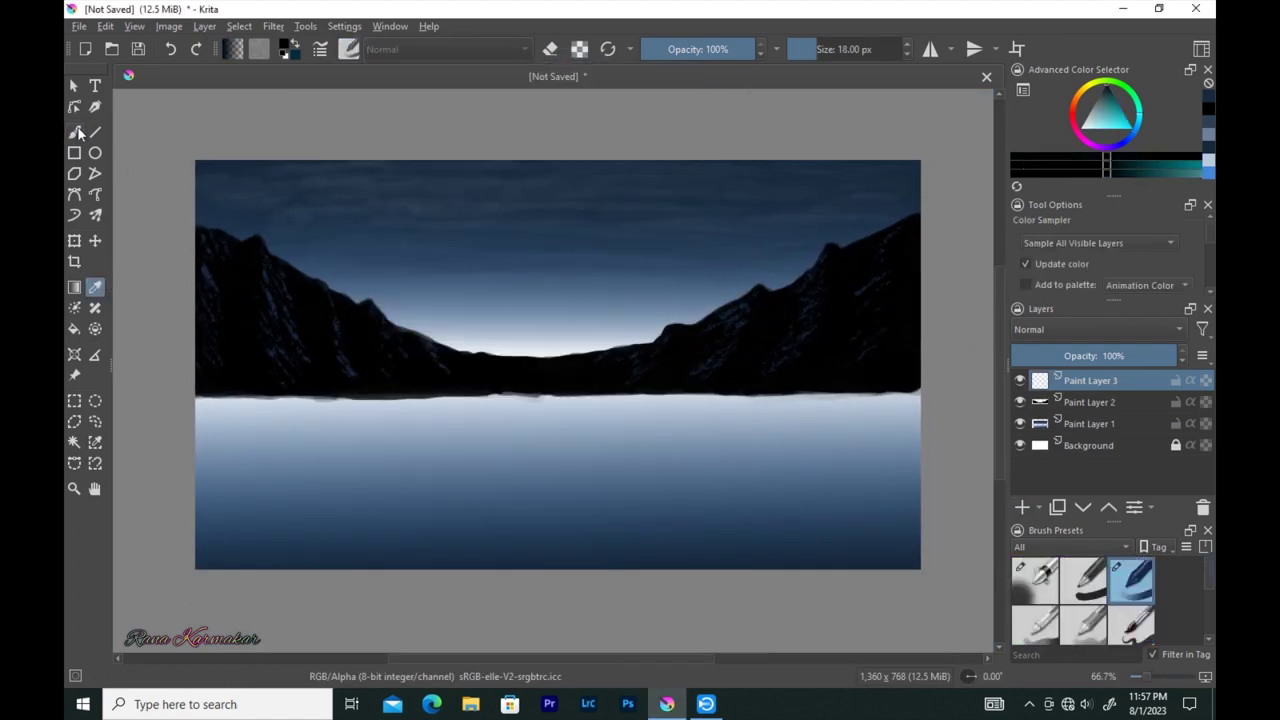
click(1121, 170)
drag(1095, 380, 1120, 408)
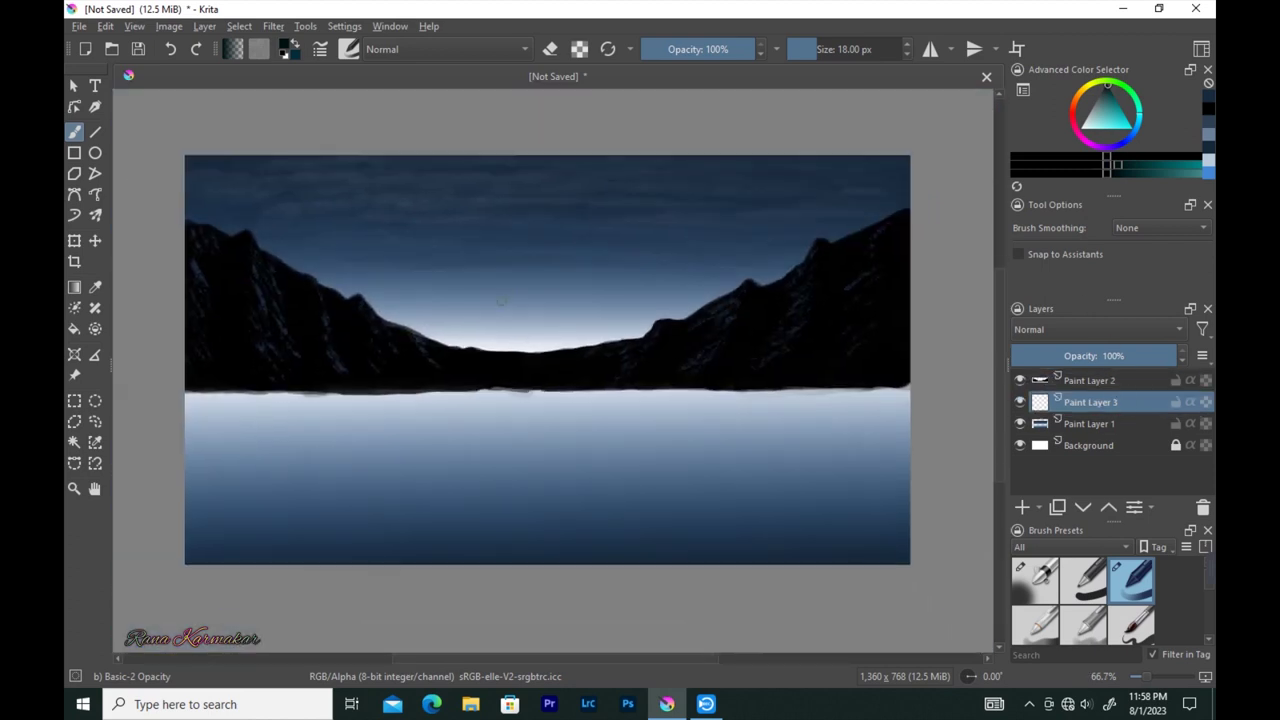
- Paint dark teal distant mountains behind the left and right ridges at 28 then 14 px
mouse_move(300, 268)
mouse_down()
mouse_move(414, 309)
mouse_move(462, 347)
mouse_up()
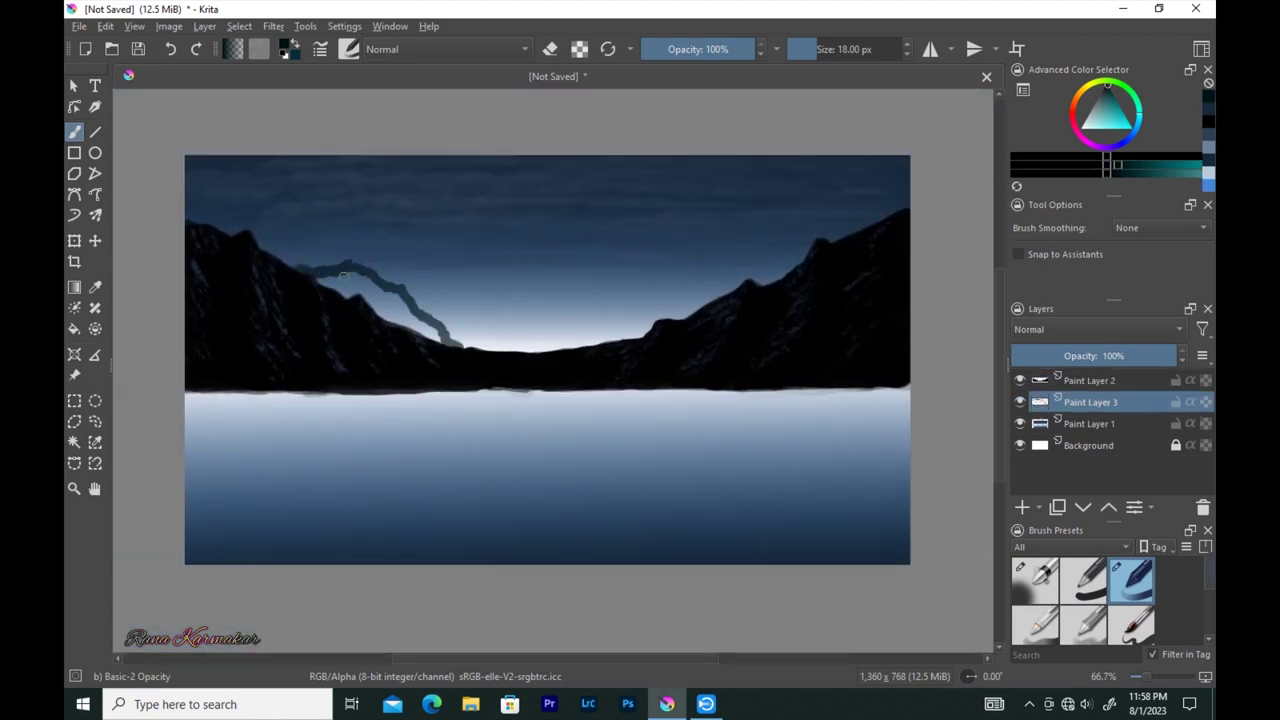
drag(371, 272, 410, 303)
key(])
key(])
key(])
mouse_move(345, 278)
mouse_down()
mouse_move(386, 294)
mouse_move(334, 283)
mouse_move(372, 285)
mouse_move(428, 331)
mouse_up()
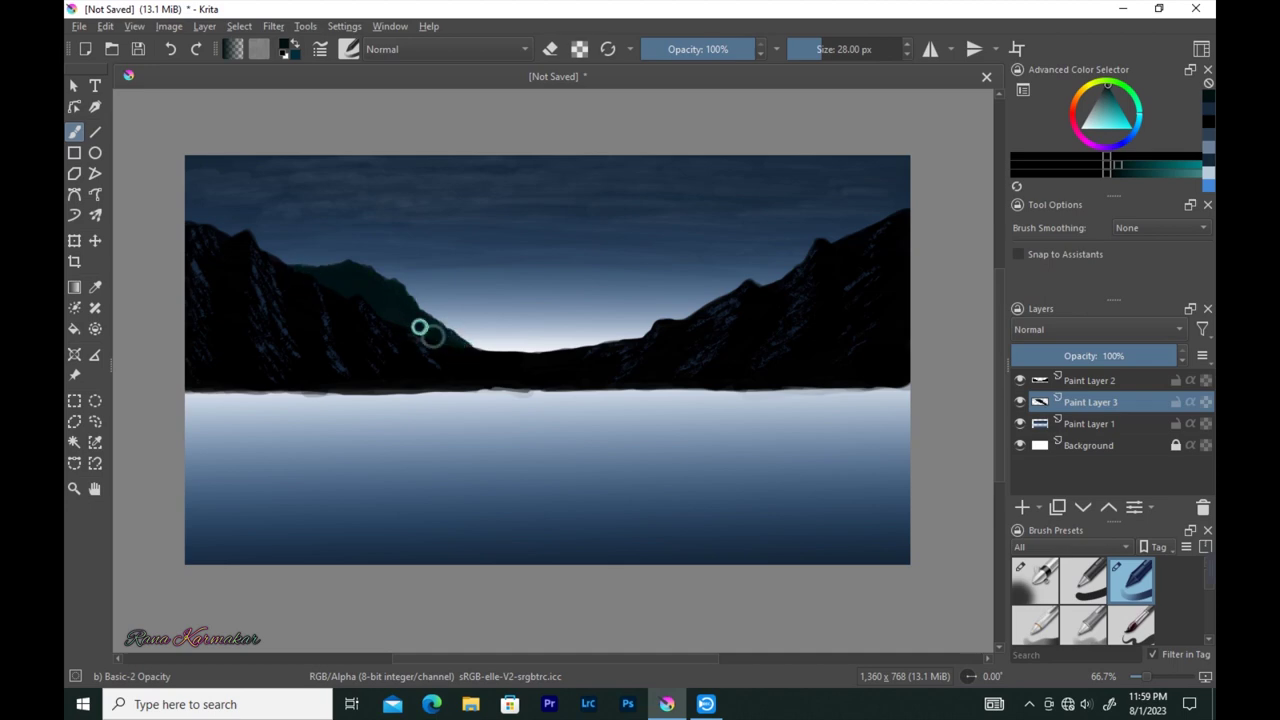
mouse_move(800, 258)
mouse_down()
mouse_move(720, 263)
mouse_move(609, 331)
mouse_move(690, 310)
mouse_move(686, 297)
mouse_move(617, 331)
mouse_move(713, 268)
mouse_move(800, 245)
mouse_up()
key(bracketleft)
key(bracketleft)
key(bracketleft)
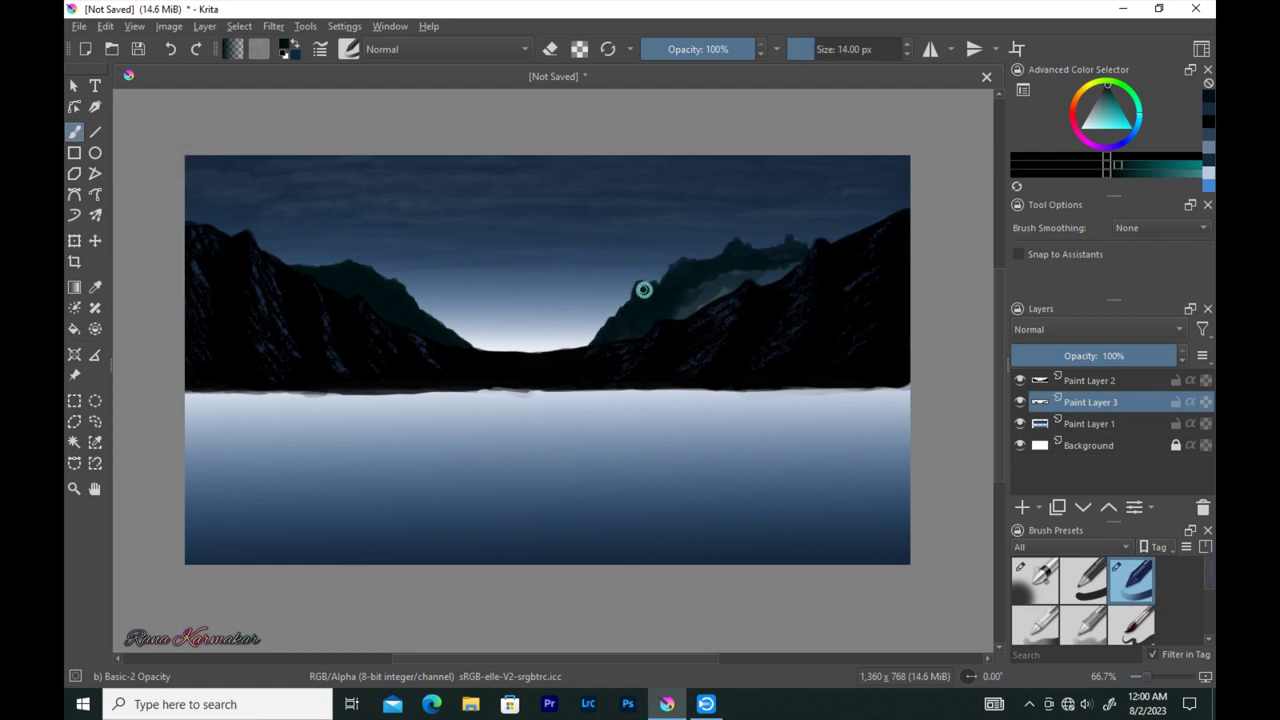
drag(617, 339, 710, 288)
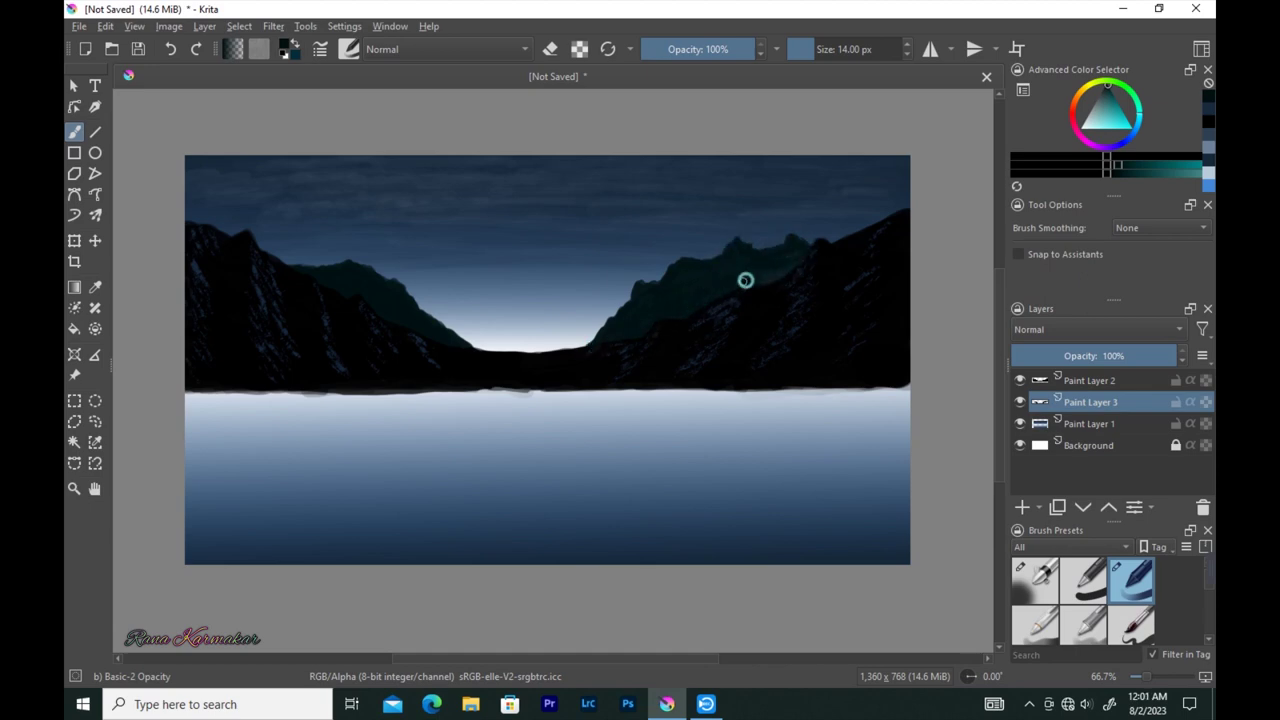
drag(256, 236, 294, 267)
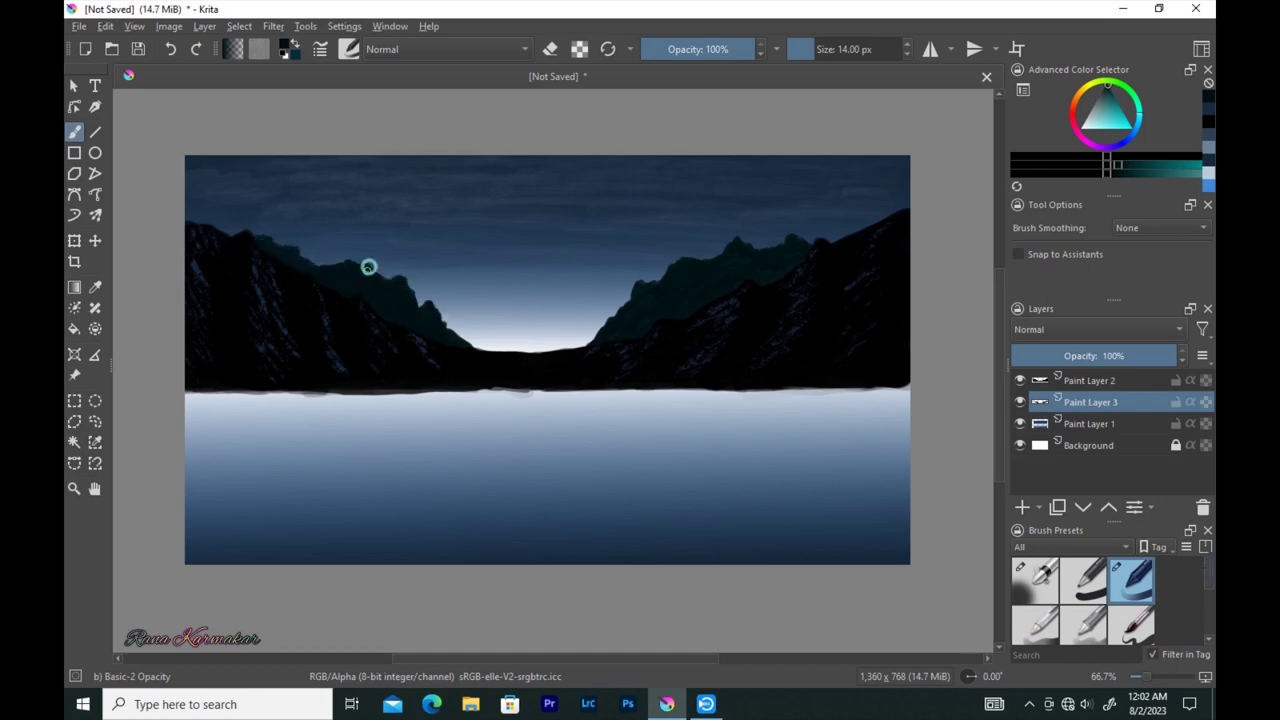
- Paint a darker teal distant peak with a 6 px Paint Break Brush
click(348, 49)
scroll(480, 270, down, 3)
click(648, 273)
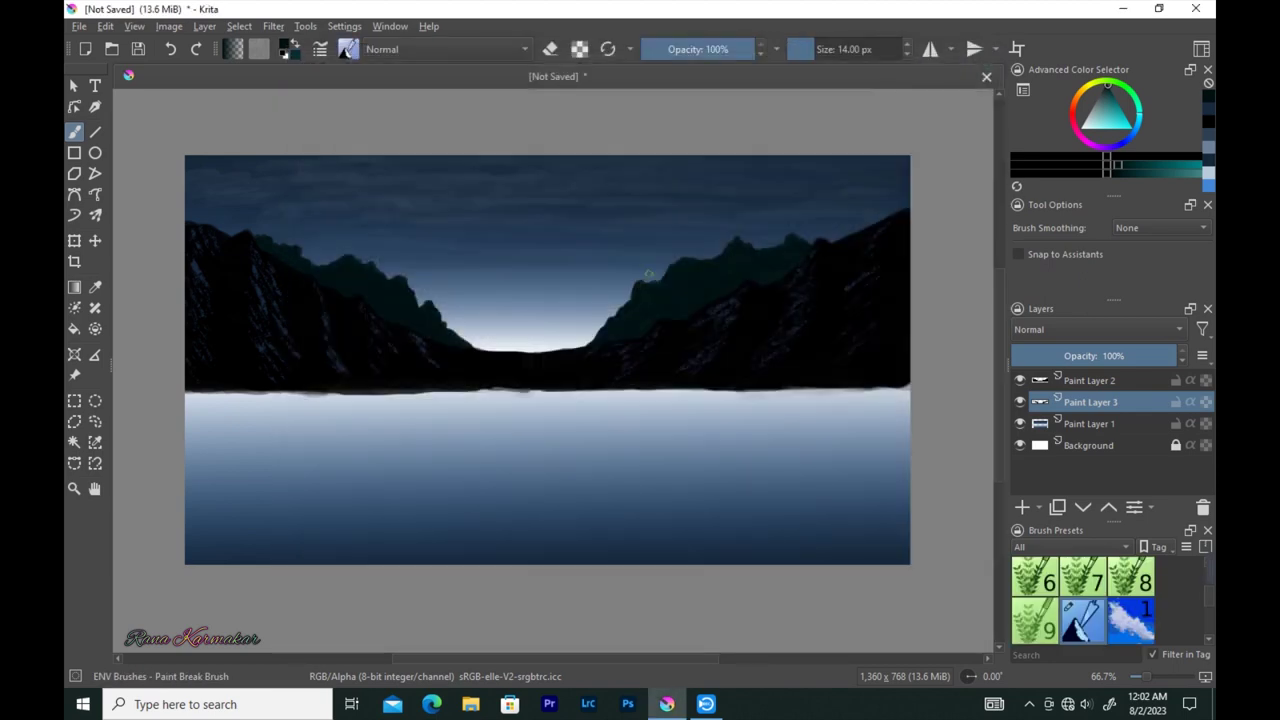
scroll(648, 273, up, 2)
key(bracketleft)
key(bracketleft)
click(1152, 172)
mouse_move(801, 179)
mouse_down()
mouse_move(797, 228)
mouse_move(773, 216)
mouse_move(803, 189)
mouse_move(785, 251)
mouse_up()
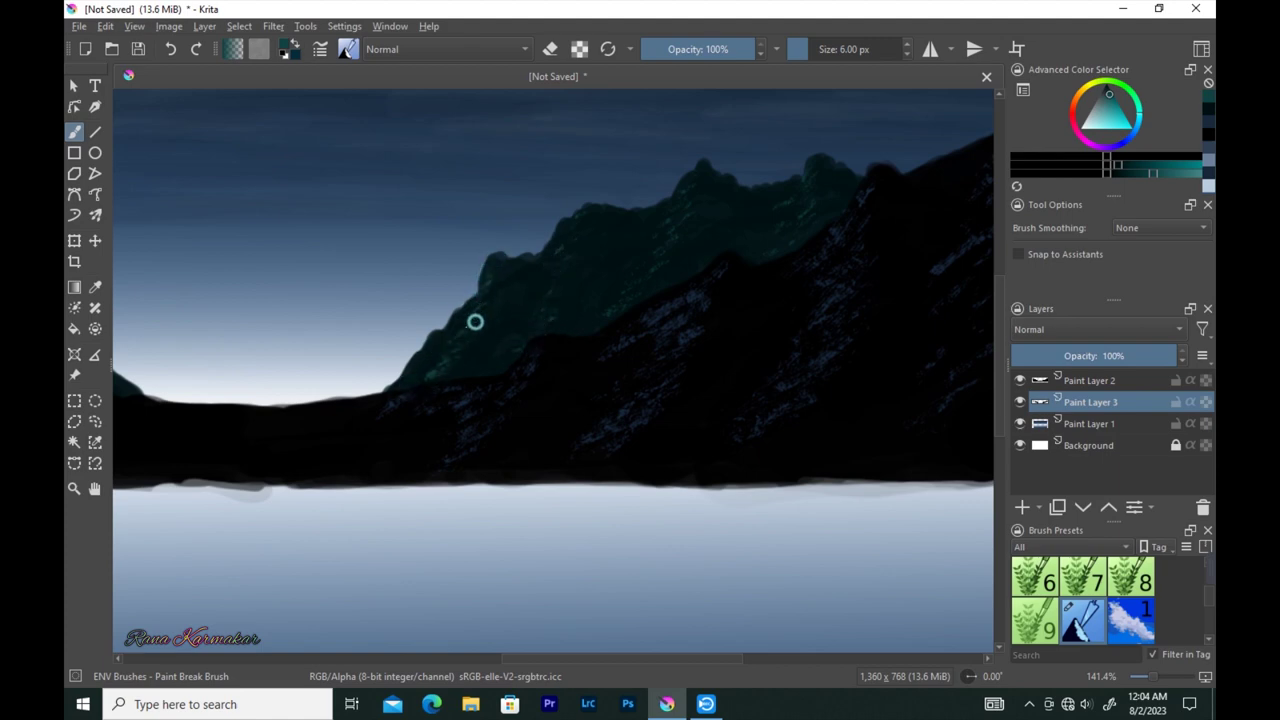
- Streak teal highlights along the left mountain ridge, undoing one stray stroke
scroll(575, 336, down, 1)
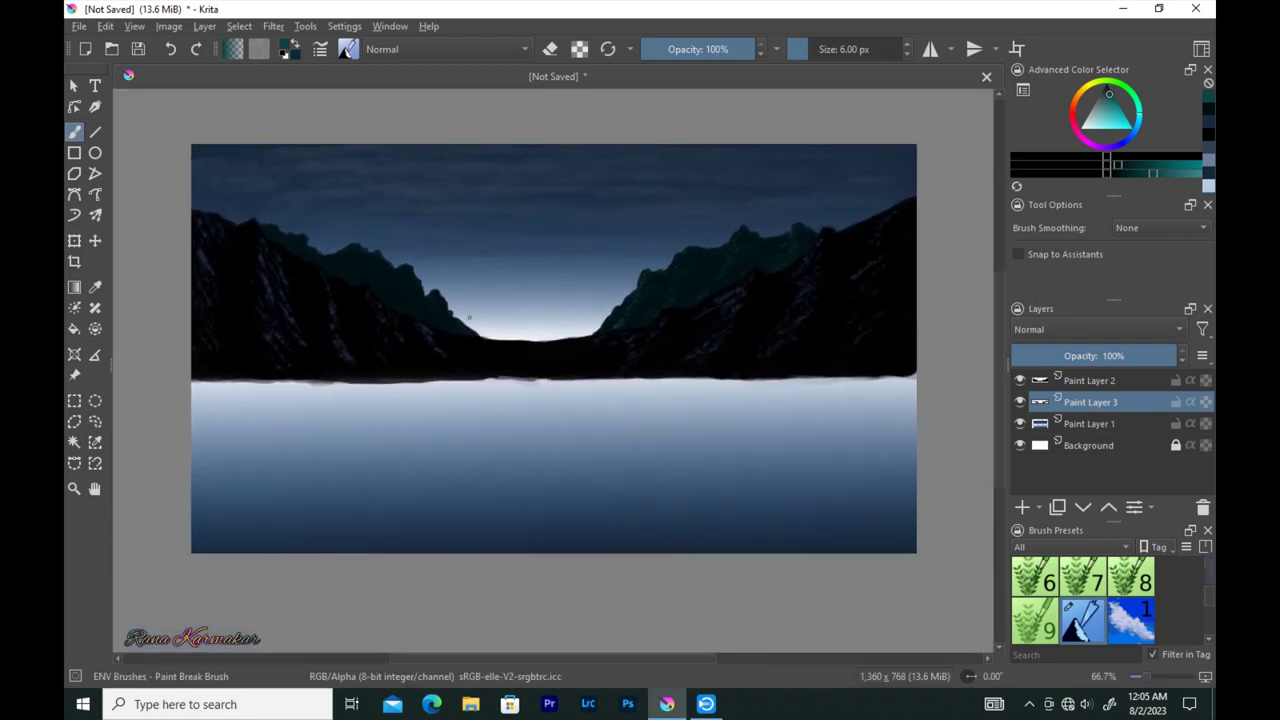
scroll(547, 408, up, 1)
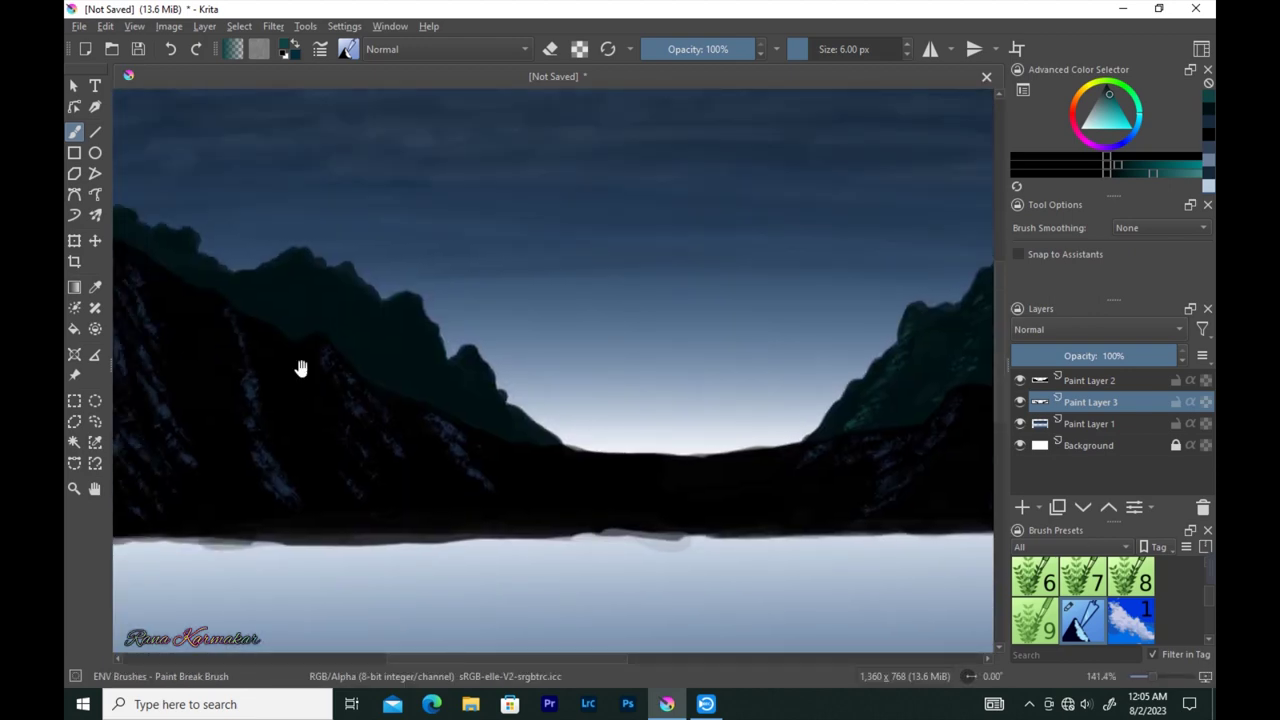
drag(137, 207, 250, 200)
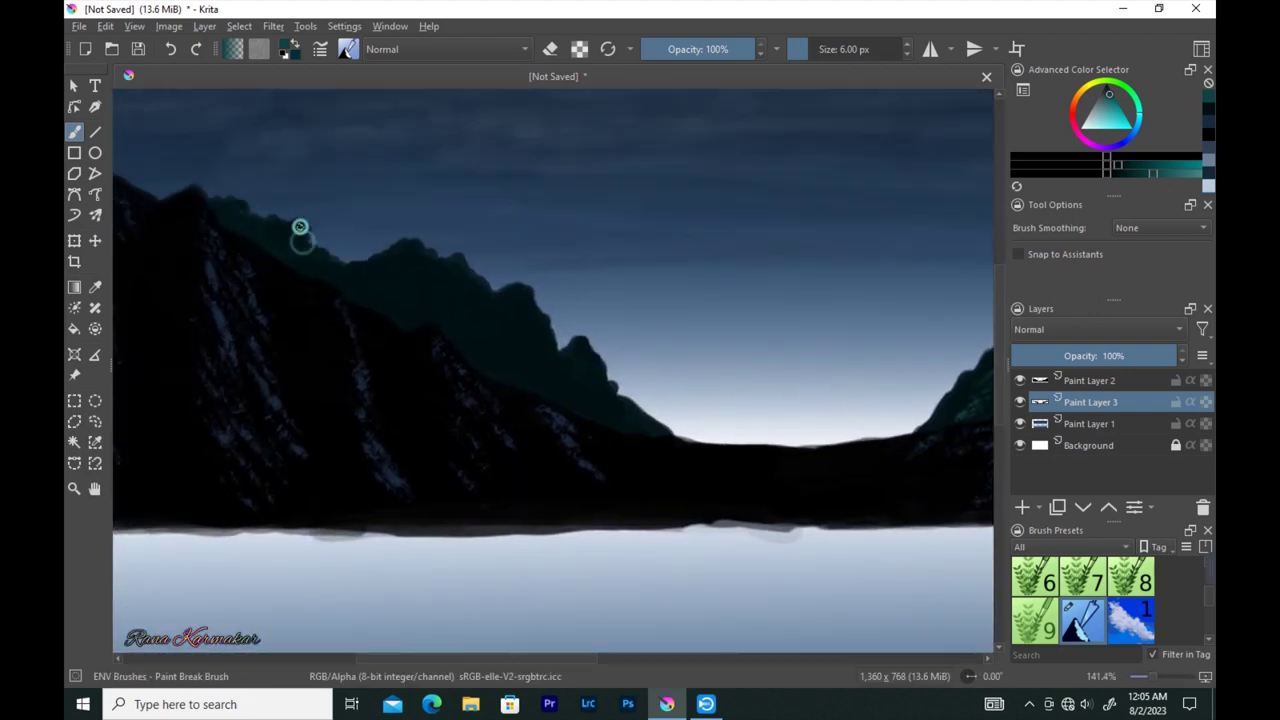
drag(418, 255, 431, 303)
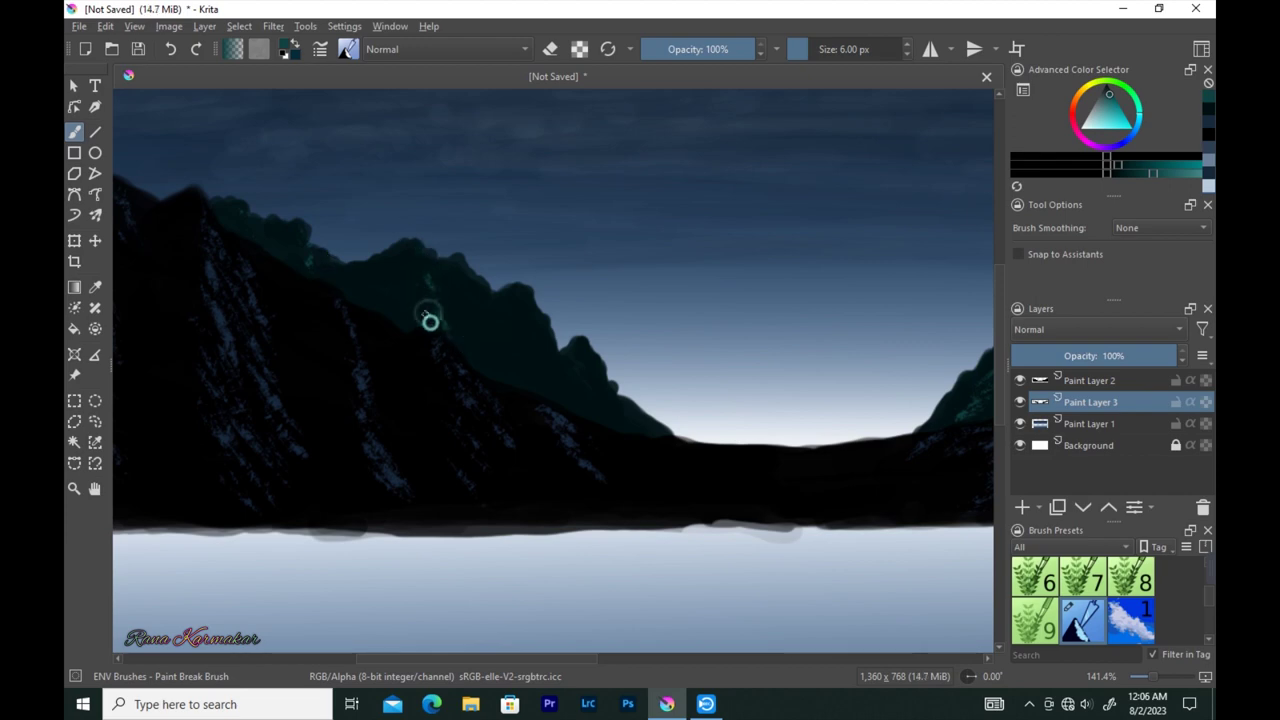
key(ctrl+z)
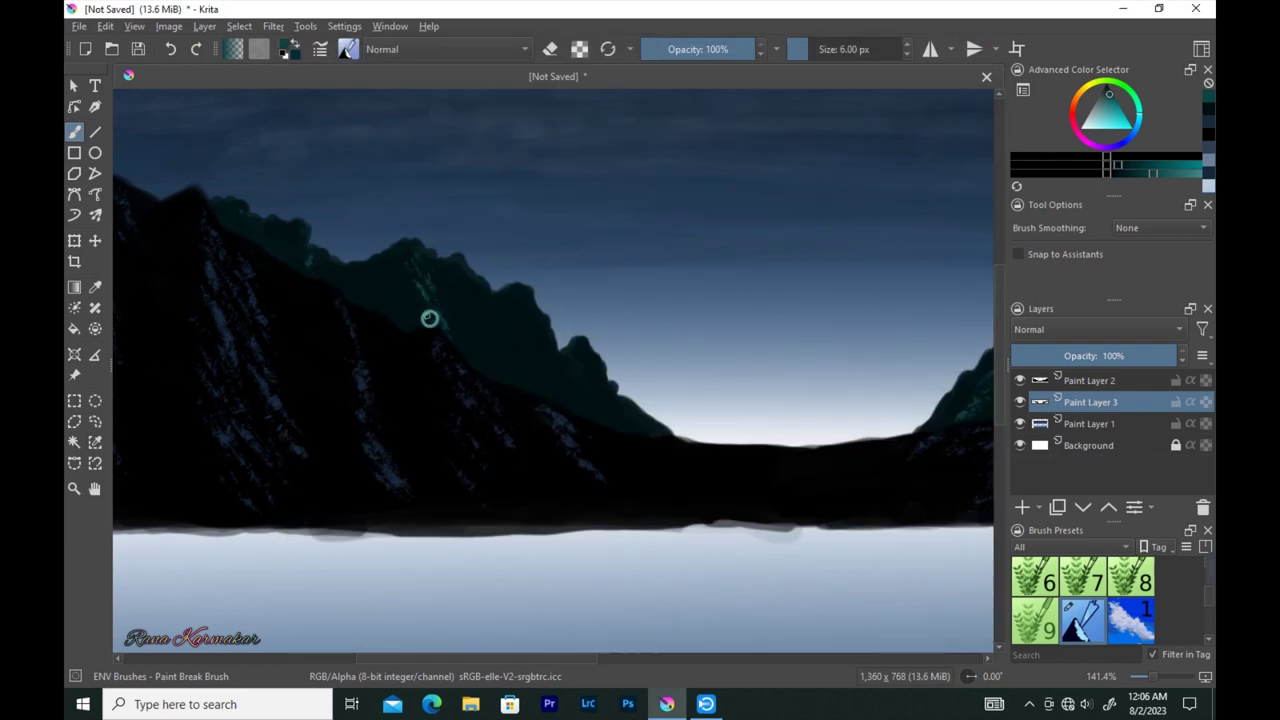
mouse_move(236, 200)
mouse_down()
mouse_move(300, 223)
mouse_move(309, 265)
mouse_up()
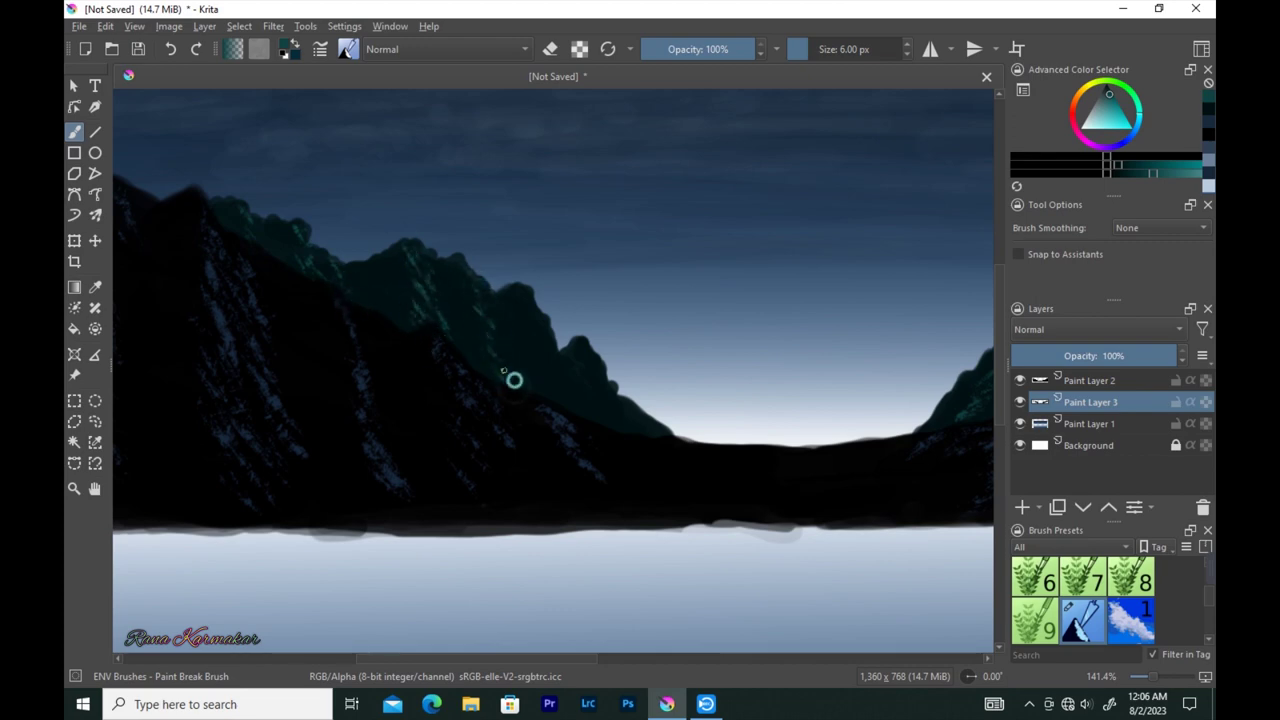
drag(574, 361, 621, 411)
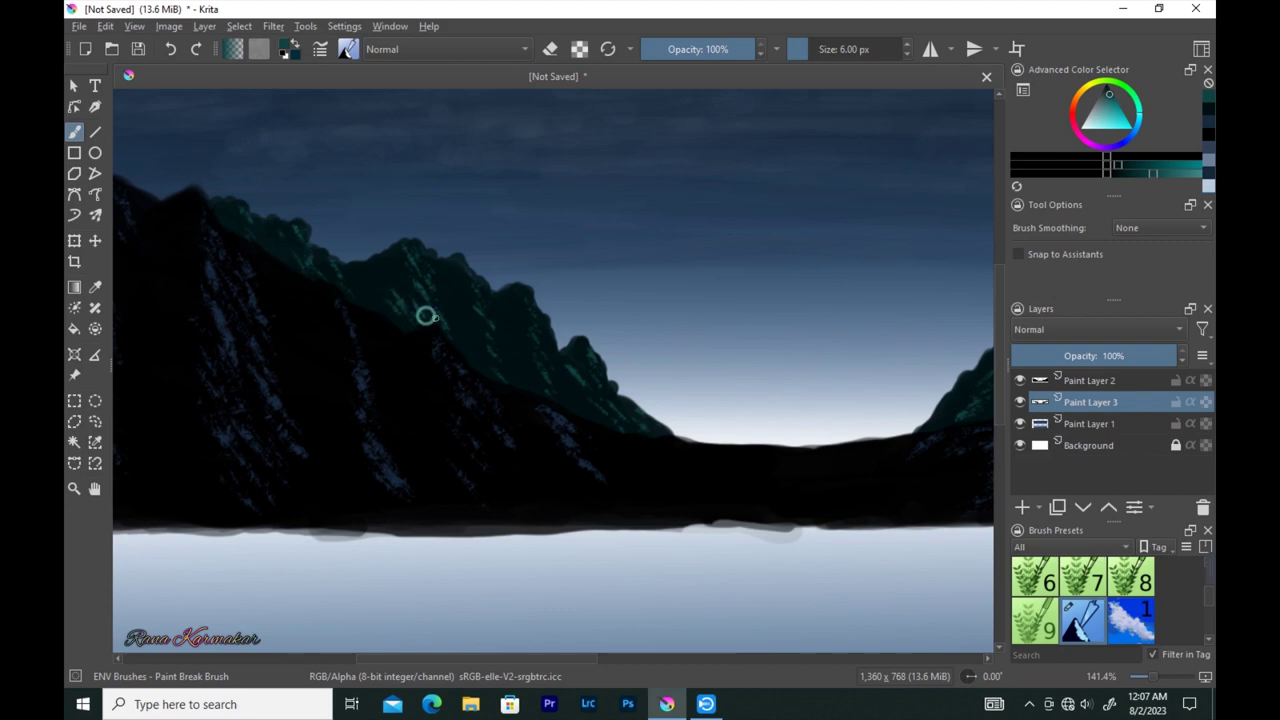
- Restore the unmirrored view, zoom out, and add empty Paint Layer 4
key(m)
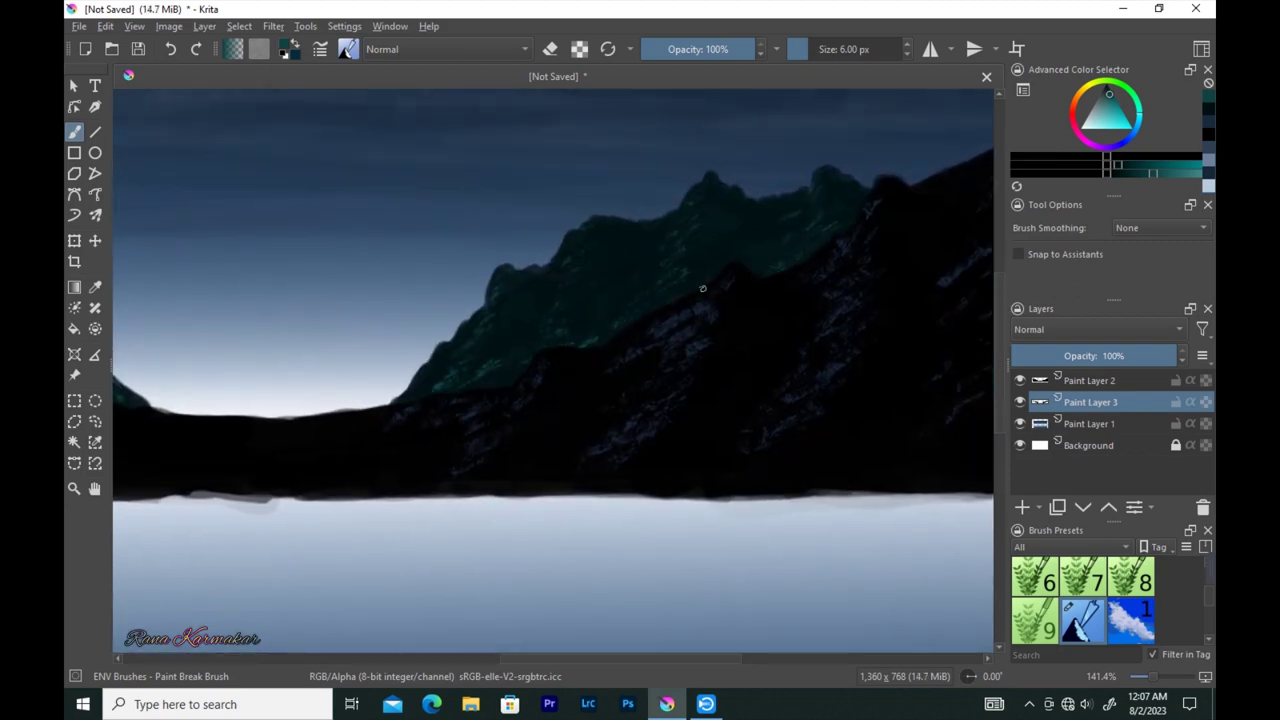
key(minus)
key(plus)
key(minus)
key(Insert)
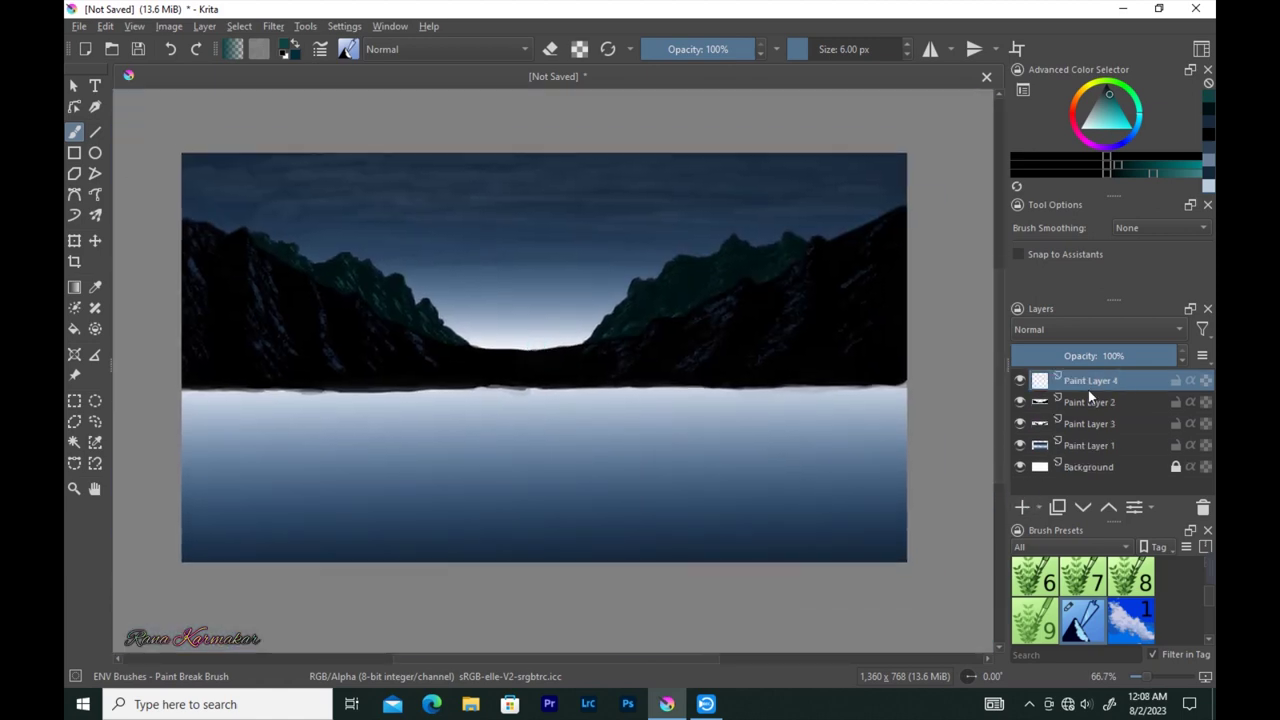
- Move Paint Layer 4 below Paint Layer 3 and set up a 12 px dark teal Basic-2 Opacity brush
drag(1078, 404, 1054, 440)
click(348, 49)
scroll(490, 280, up, 5)
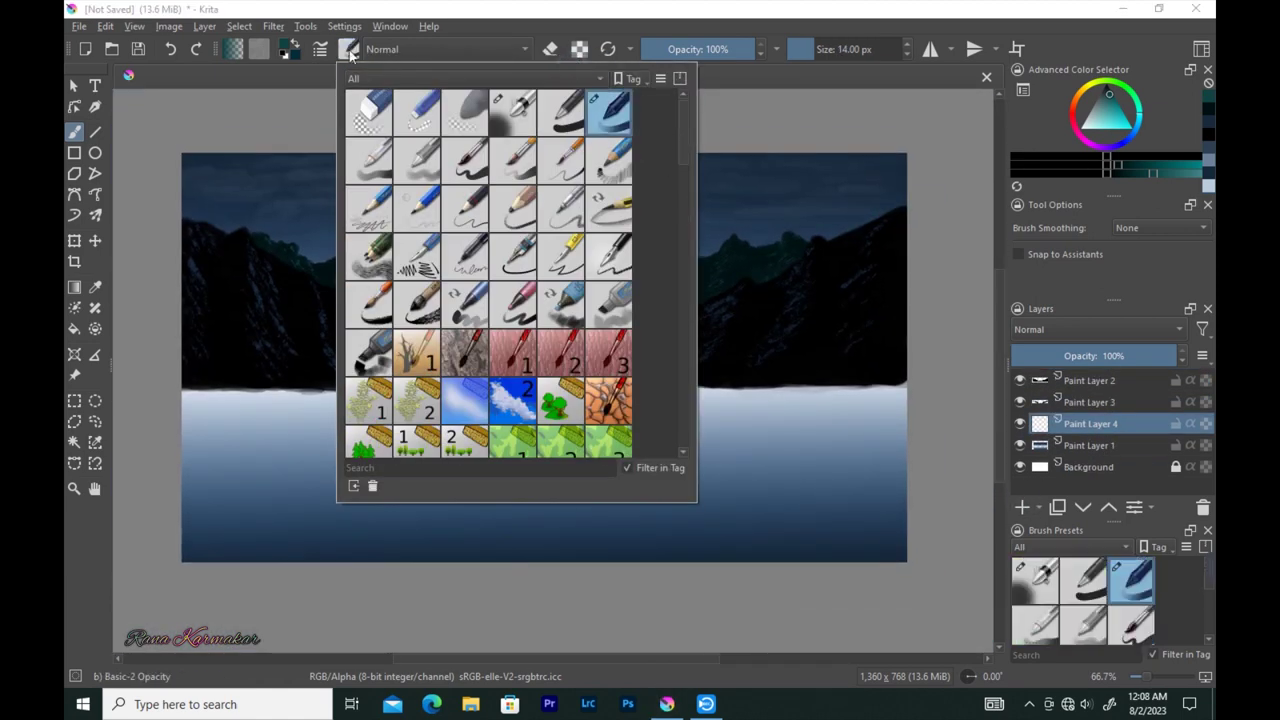
click(412, 109)
click(1119, 166)
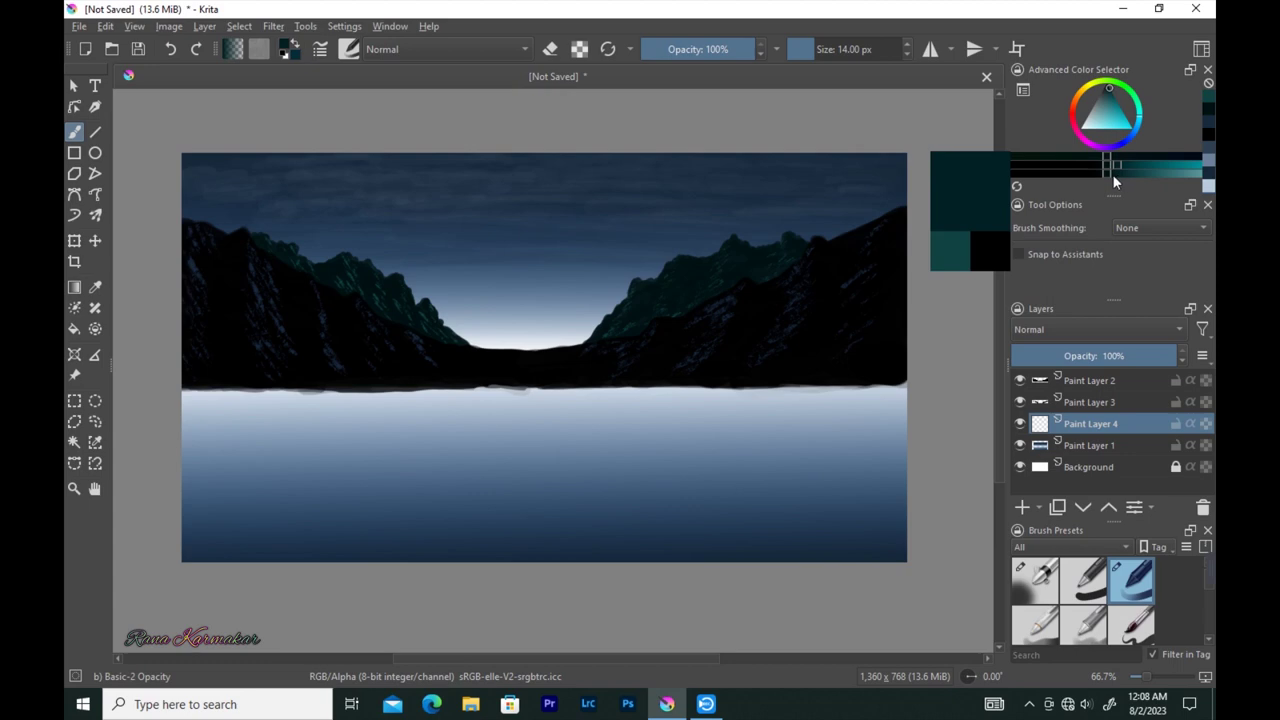
key(bracketleft)
key(bracketleft)
key(1)
- Paint the dark teal back mountains from the left ridge and right peak into the valley
mouse_move(372, 292)
mouse_down()
mouse_move(403, 274)
mouse_move(457, 309)
mouse_move(468, 297)
mouse_move(517, 314)
mouse_move(457, 310)
mouse_up()
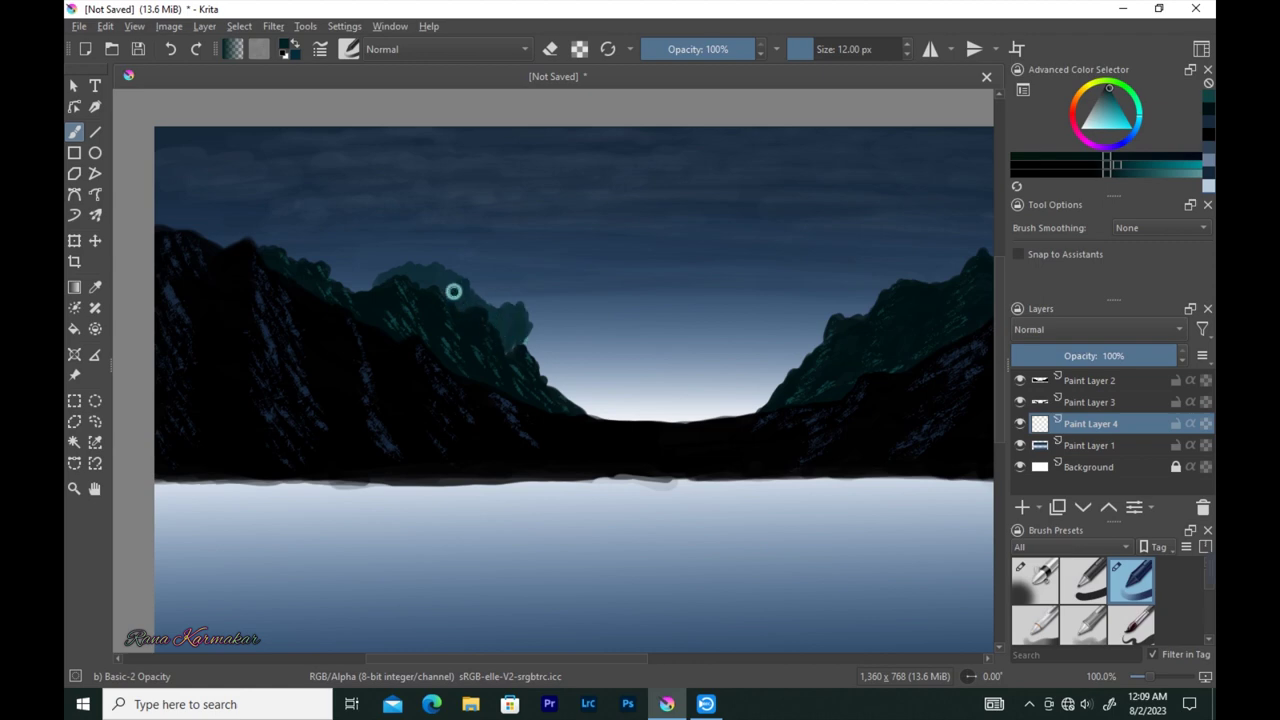
mouse_move(535, 329)
mouse_down()
mouse_move(544, 367)
mouse_move(637, 413)
mouse_up()
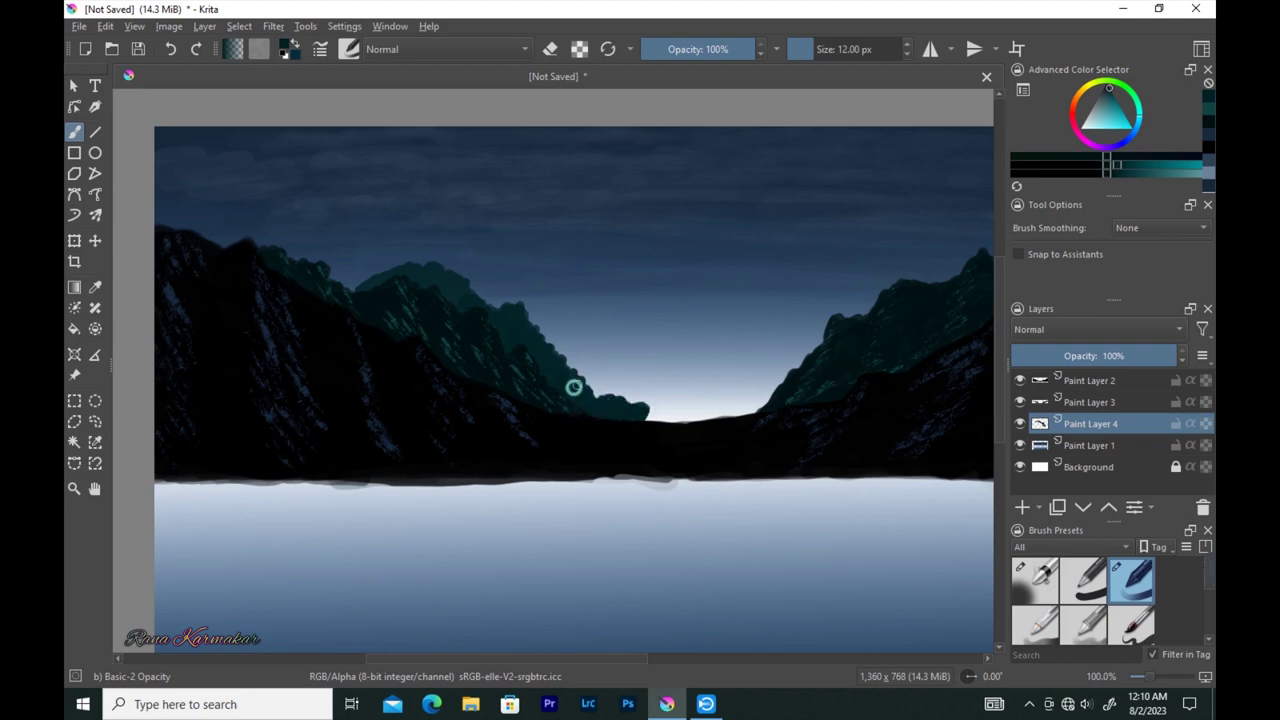
scroll(800, 330, right, 2)
mouse_move(858, 267)
mouse_down()
mouse_move(634, 357)
mouse_move(571, 406)
mouse_move(654, 351)
mouse_move(606, 414)
mouse_move(634, 403)
mouse_move(771, 277)
mouse_move(767, 302)
mouse_move(763, 291)
mouse_move(694, 331)
mouse_move(642, 401)
mouse_up()
drag(662, 357, 588, 387)
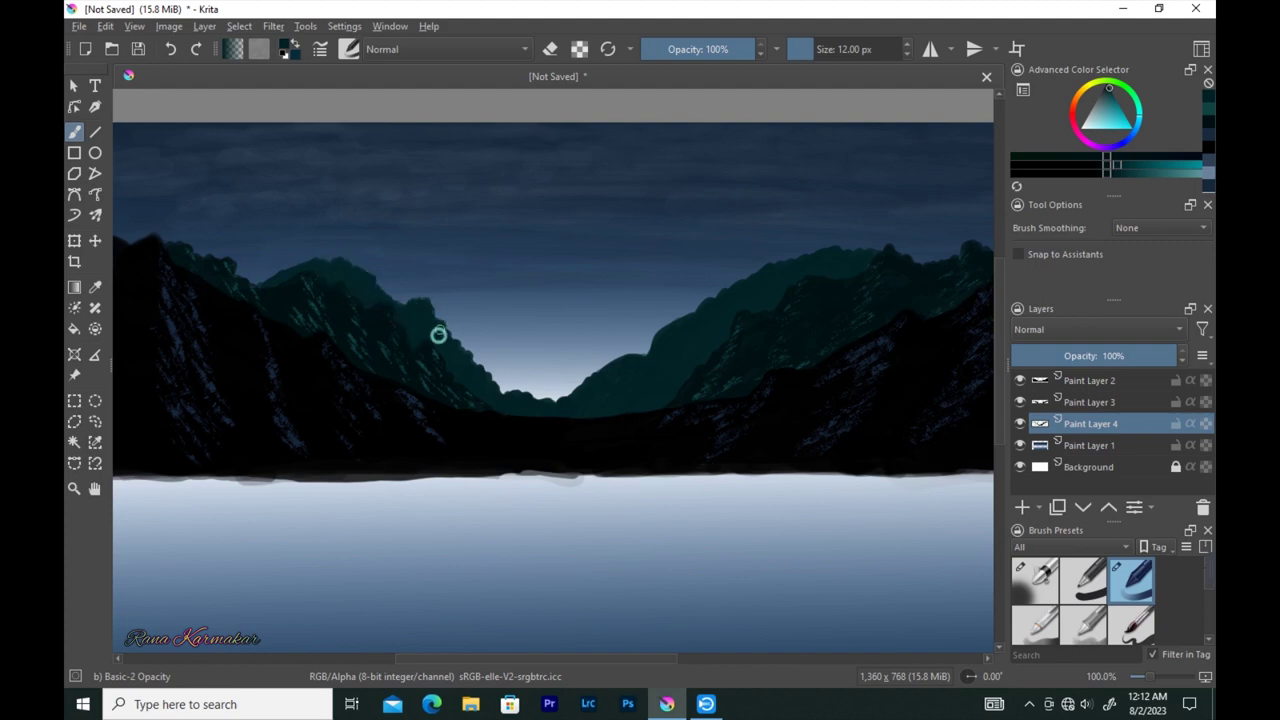
key(minus)
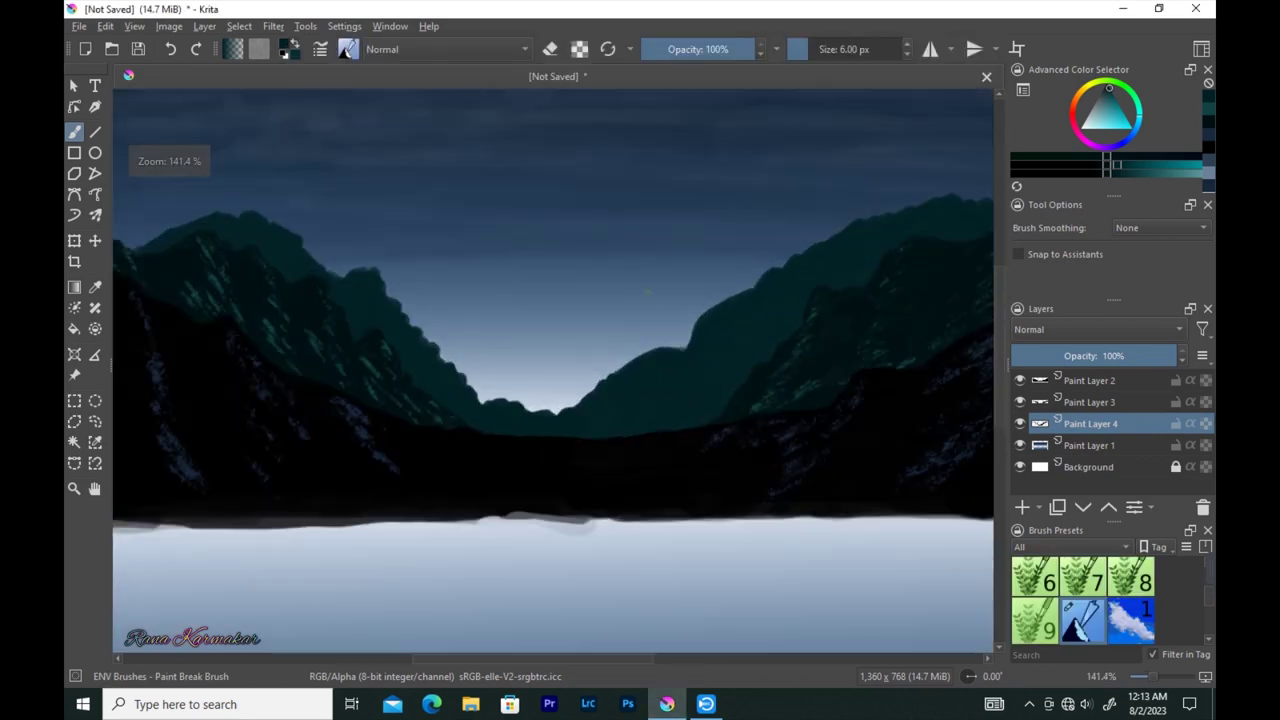
- Reshape the back ridge with lighter teal streaks, adding rounded peak bumps
drag(649, 291, 384, 306)
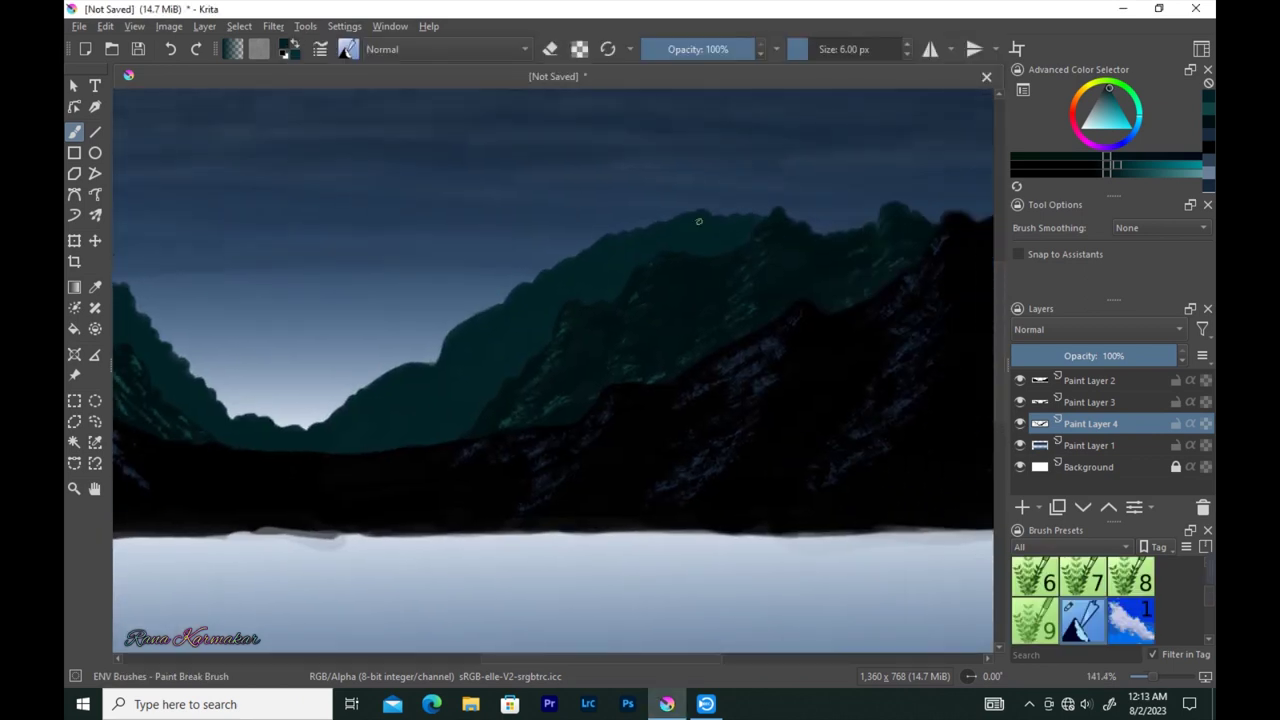
click(1131, 174)
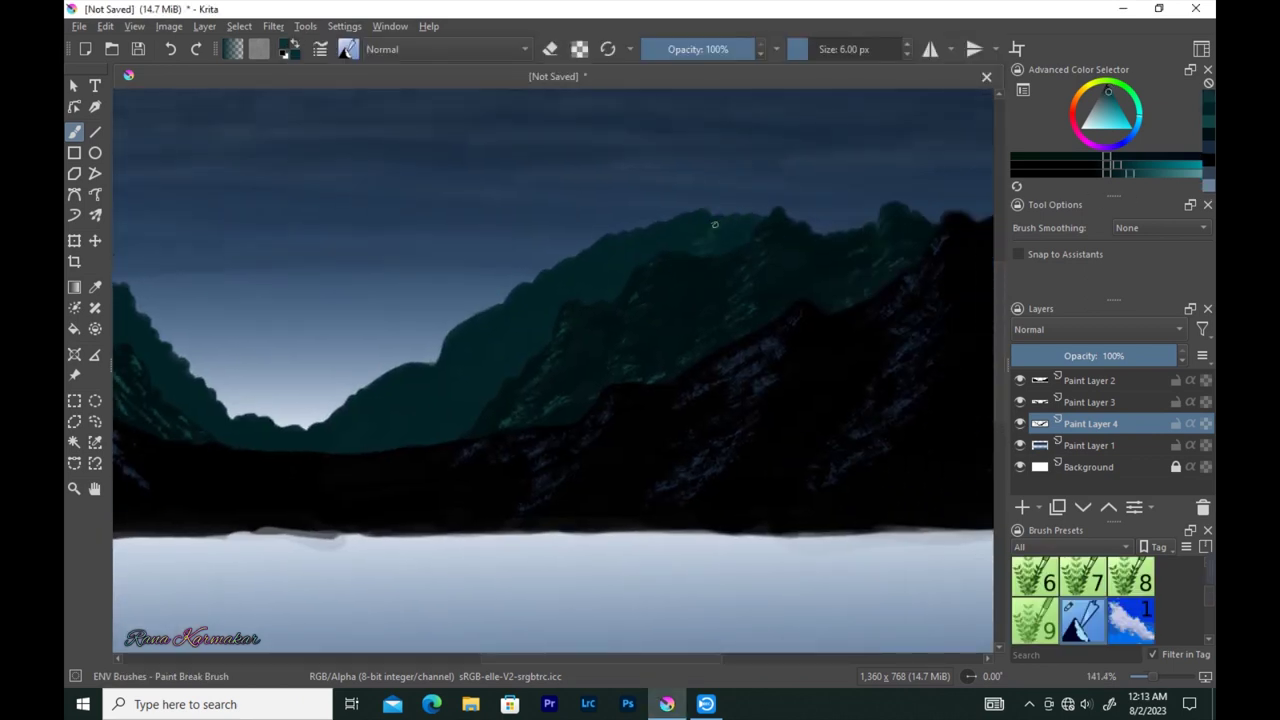
click(1140, 175)
mouse_move(545, 306)
mouse_down()
mouse_move(560, 310)
mouse_move(449, 340)
mouse_move(428, 400)
mouse_move(360, 397)
mouse_move(301, 455)
mouse_up()
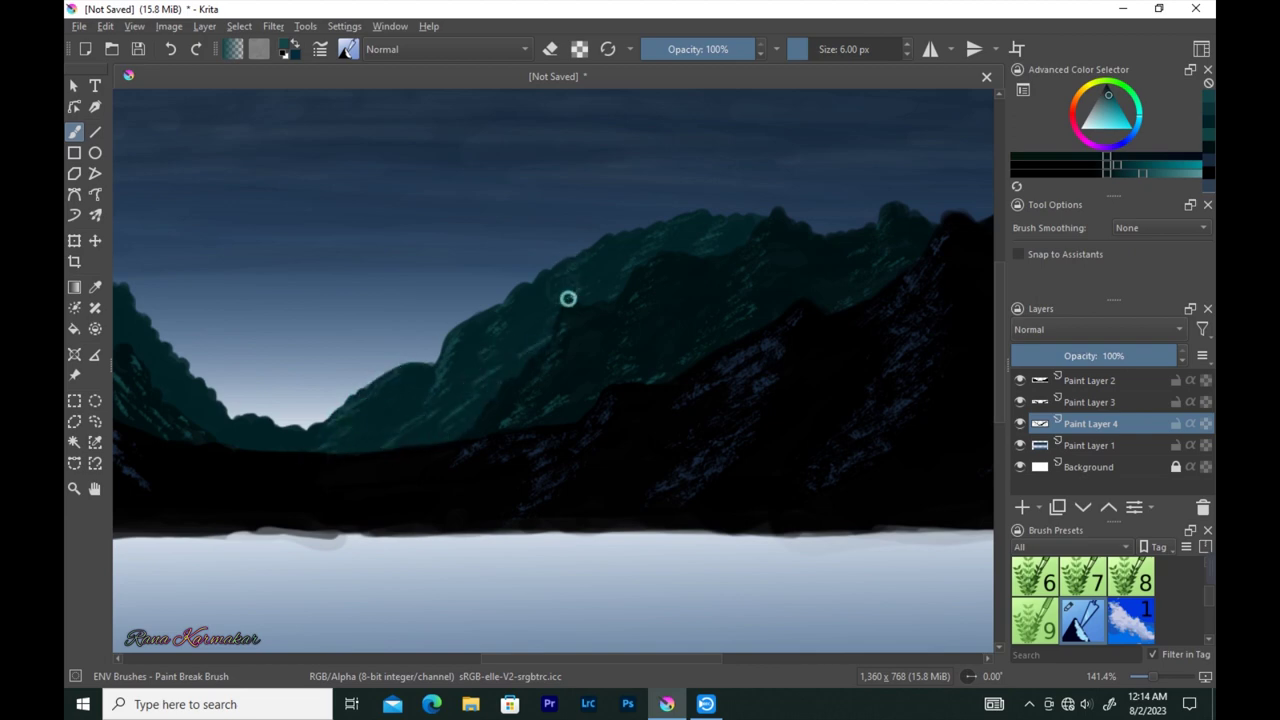
key(m)
drag(404, 217, 606, 337)
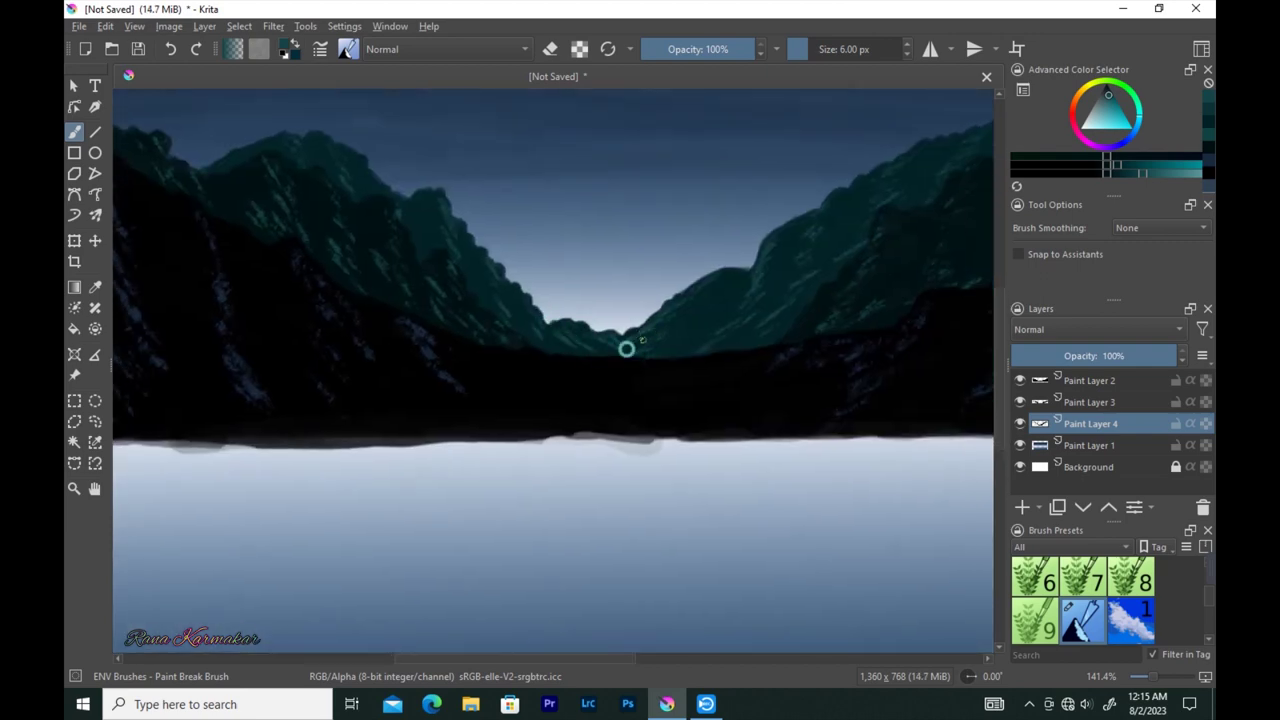
- Add Paint Layer 5 and move it below Paint Layer 4
key(minus)
key(minus)
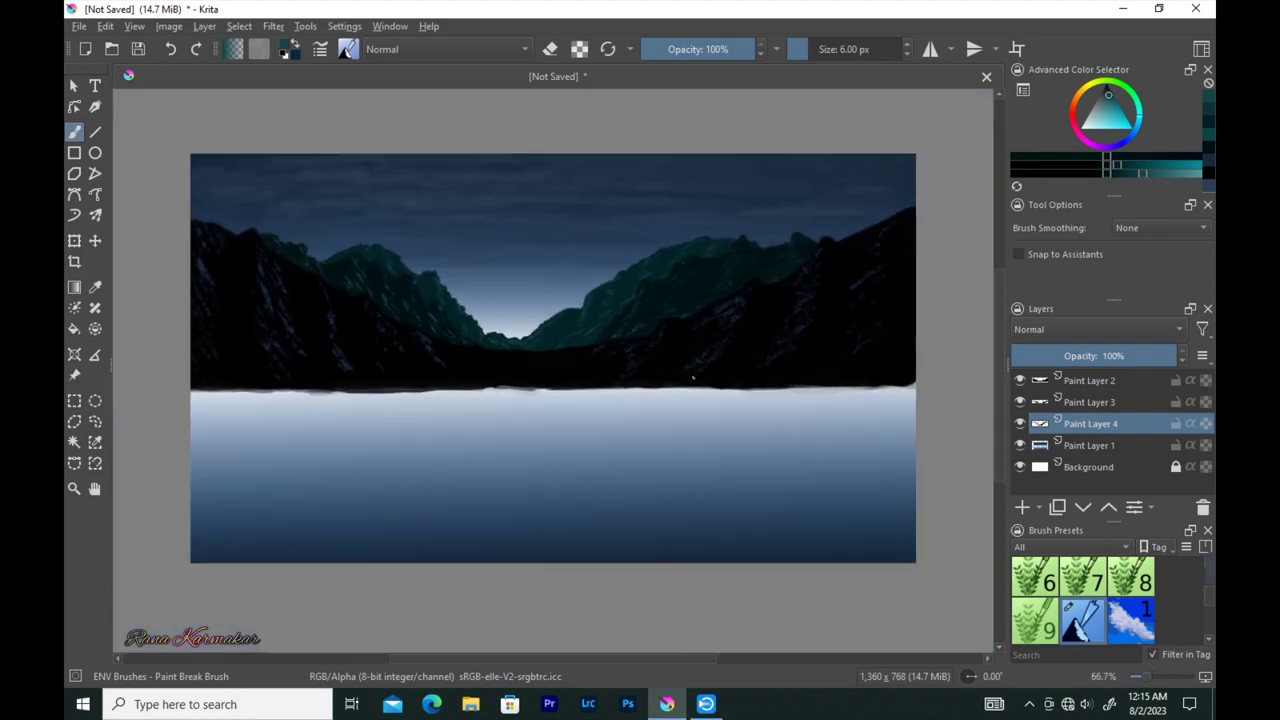
key(Insert)
drag(1135, 376, 1138, 467)
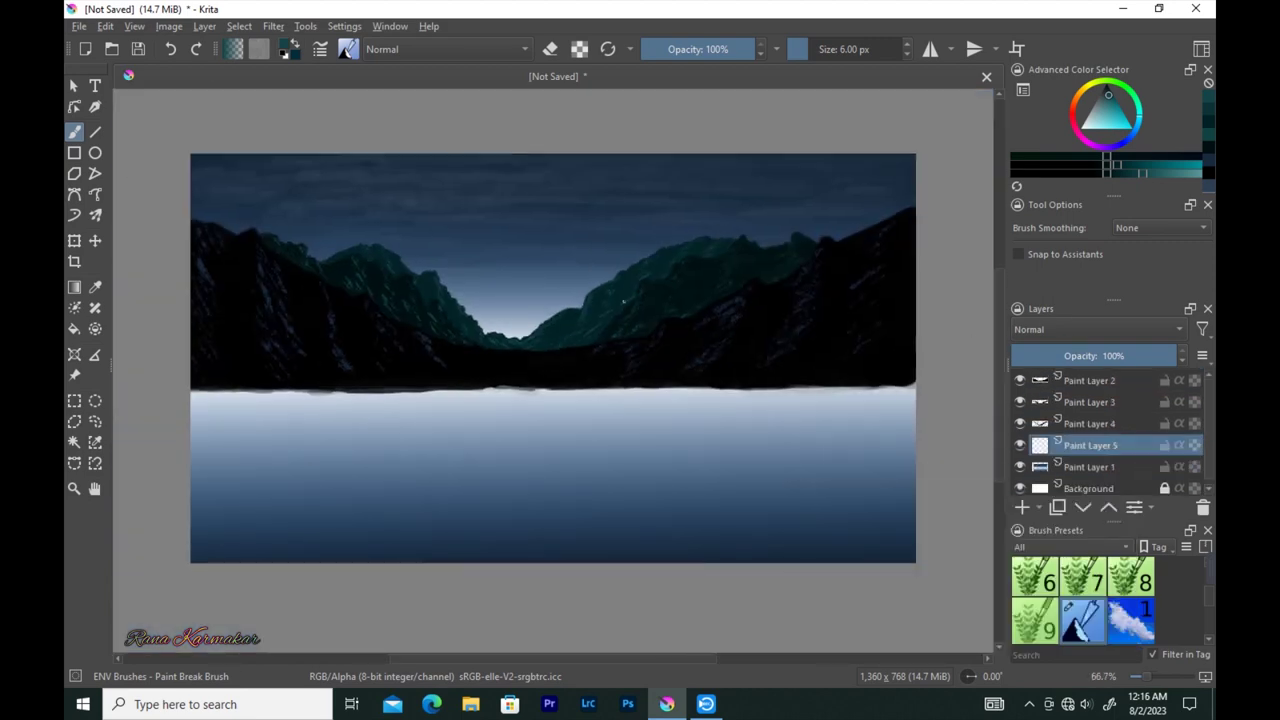
- Choose a 12 px pen-style brush and sample a teal from the mountains for the peak
click(348, 49)
scroll(500, 280, up, 5)
click(609, 113)
key(p)
click(630, 278)
key(b)
click(1120, 166)
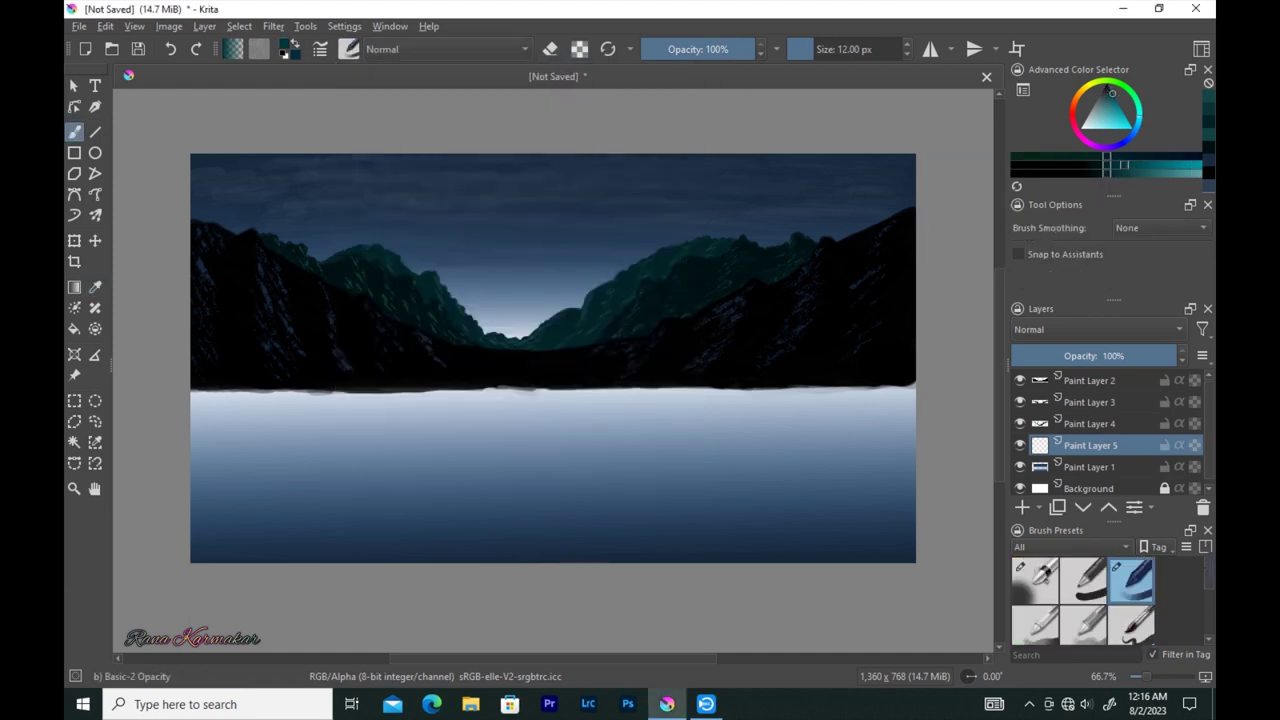
- Paint the central pointed teal peak and texture it with 2 px lighter strokes
mouse_move(508, 277)
mouse_down()
mouse_move(568, 307)
mouse_move(509, 294)
mouse_move(526, 334)
mouse_move(471, 311)
mouse_move(497, 323)
mouse_move(552, 307)
mouse_up()
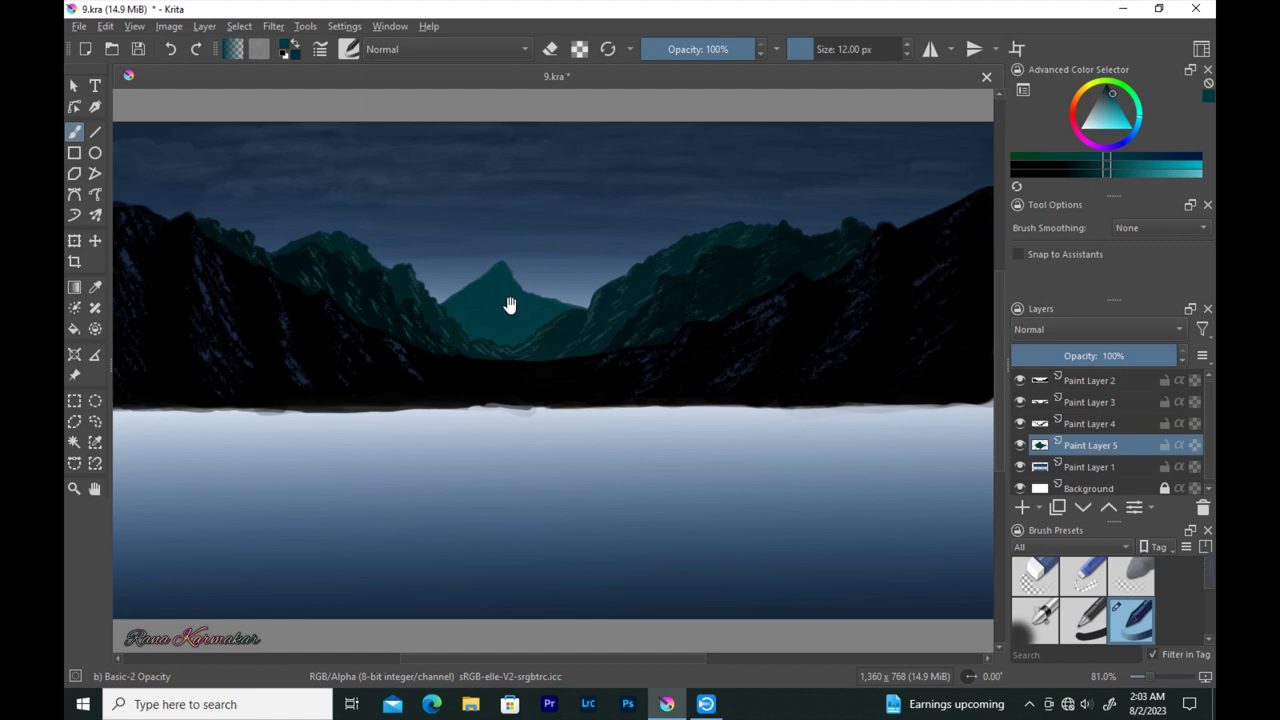
scroll(509, 304, up, 5)
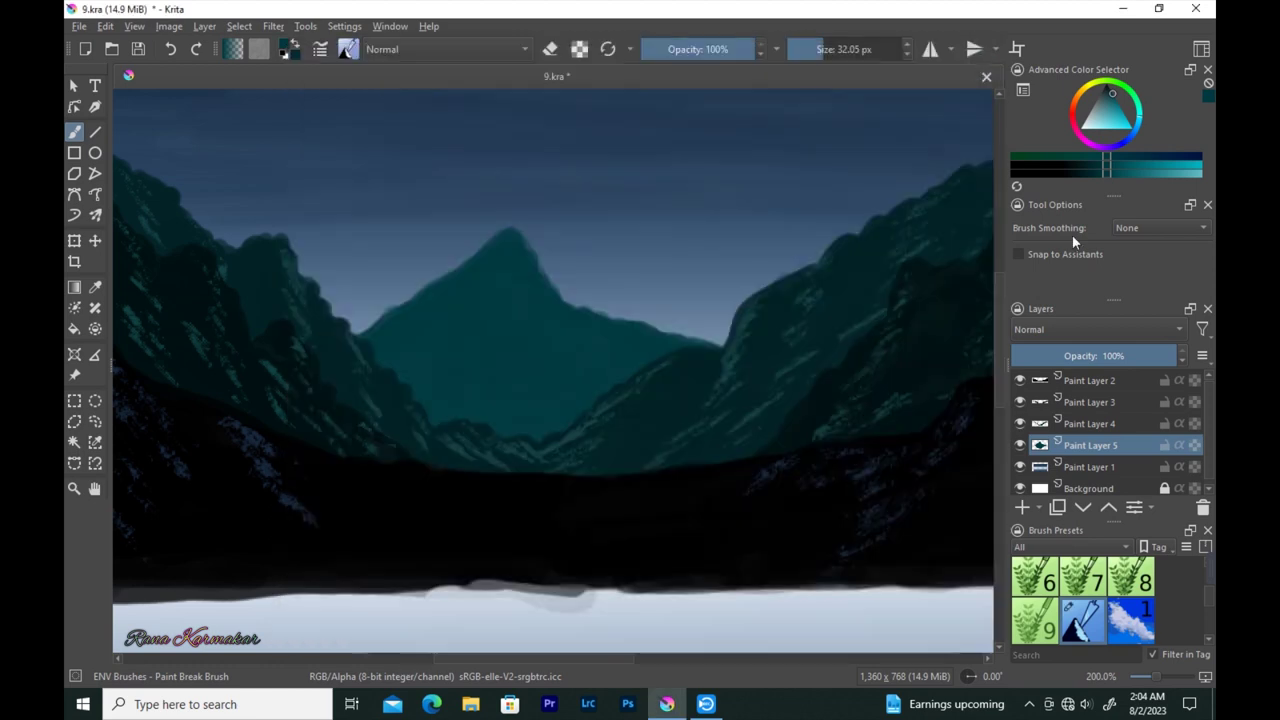
shift+drag(514, 277, 496, 265)
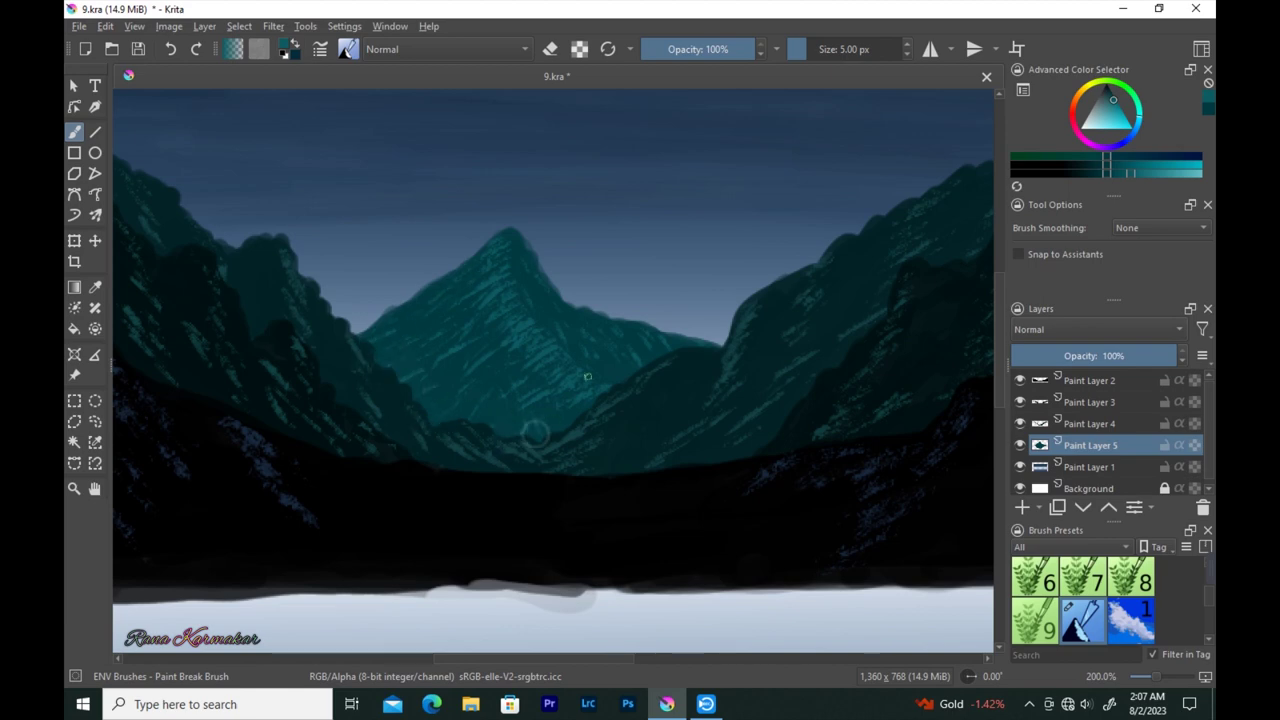
scroll(535, 433, down, 3)
click(1090, 380)
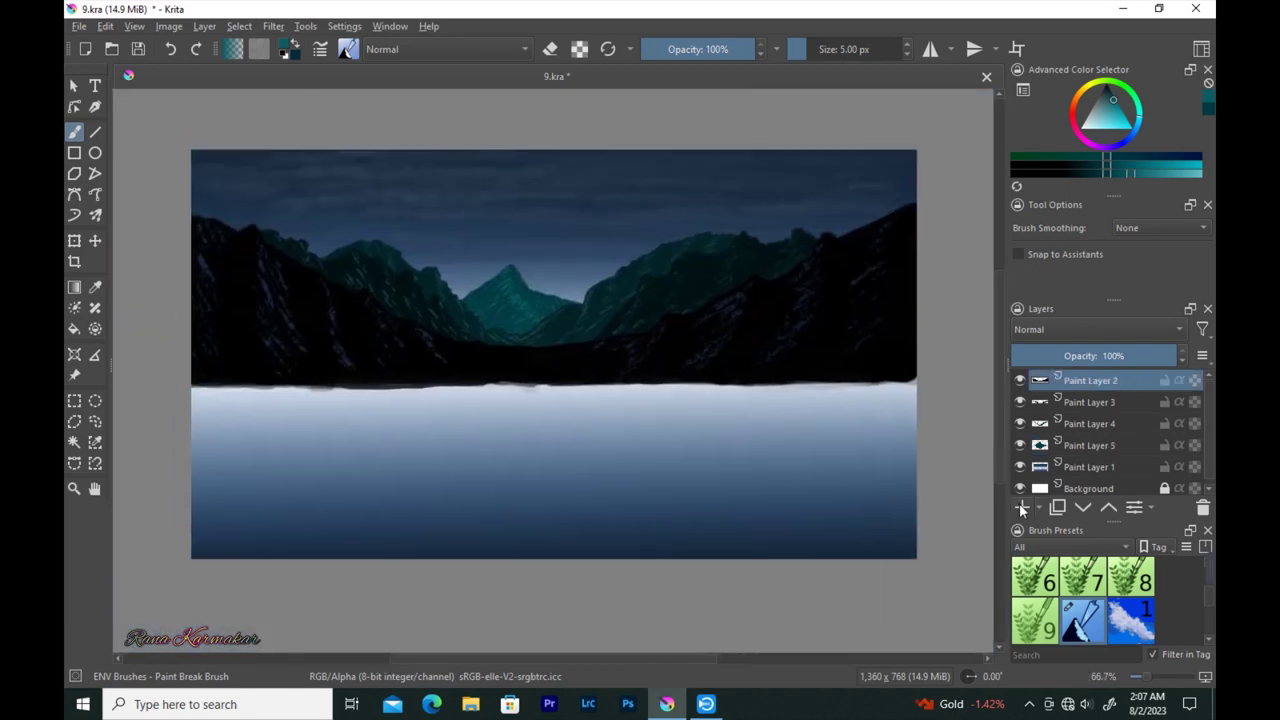
- Erase the grey horizon edge of Paint Layer 2 with straight Basic-2 Opacity eraser lines
click(1020, 380)
key(e)
click(348, 49)
click(606, 106)
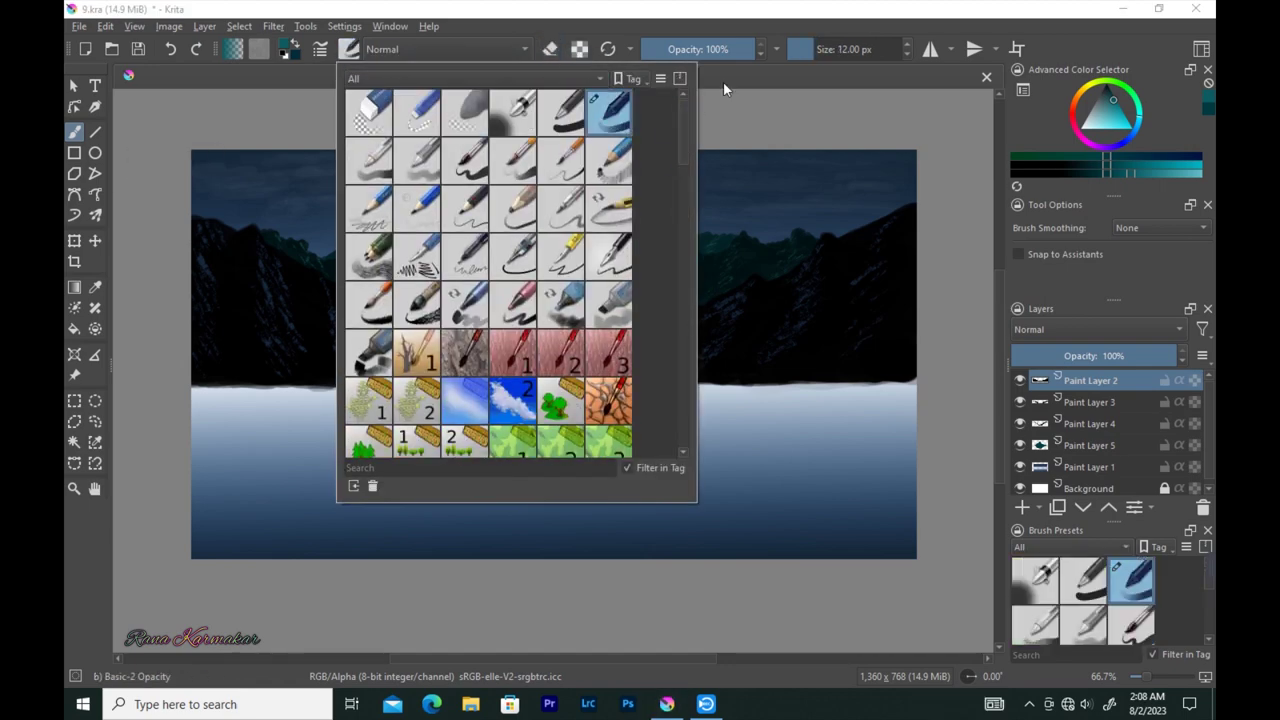
click(95, 132)
key(e)
drag(190, 385, 920, 386)
drag(125, 383, 920, 386)
key(b)
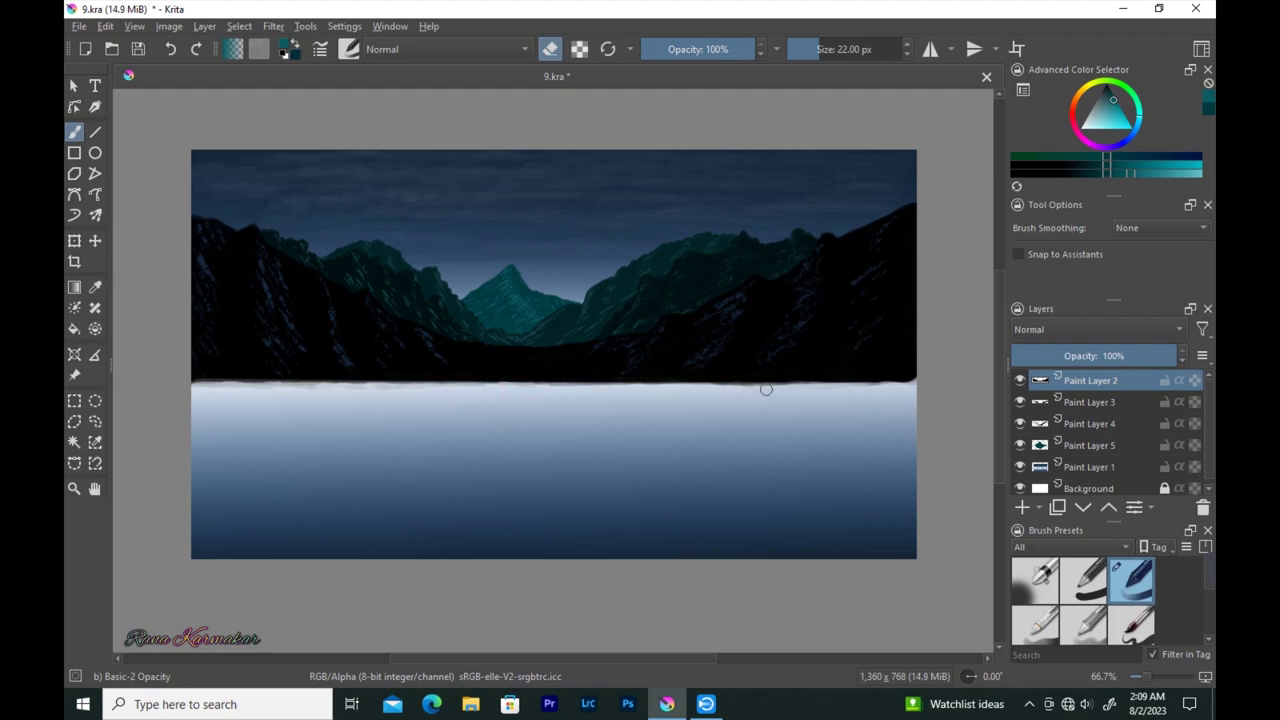
- Save the painting and add a new empty layer on top
key(ctrl+s)
key(e)
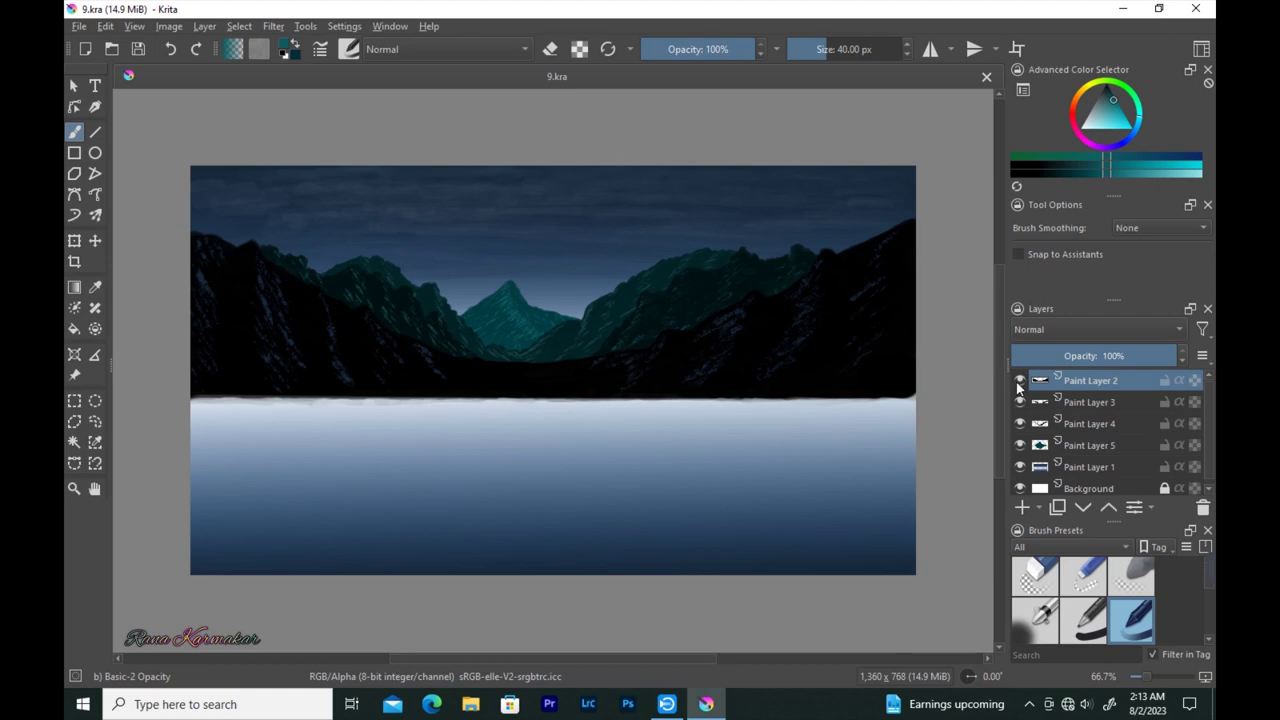
click(1021, 507)
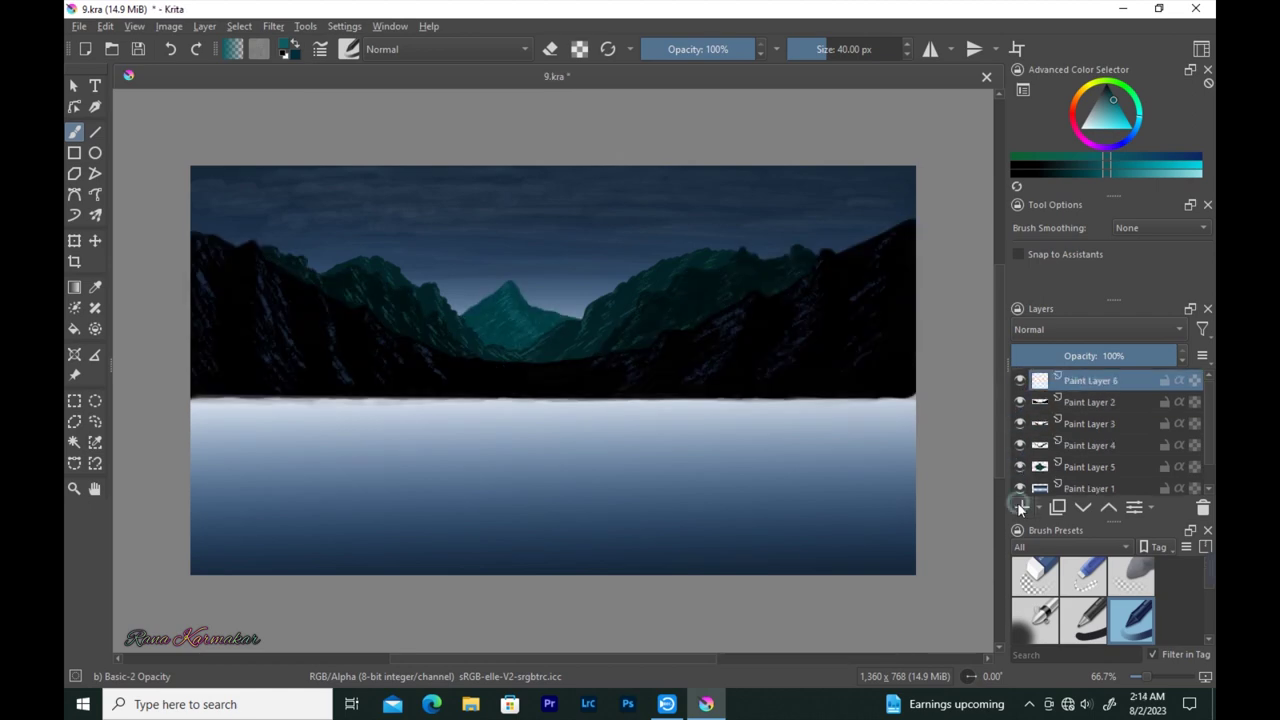
- Erase the grey fuzz along the horizon from left to right
scroll(376, 428, up, 2)
scroll(374, 431, up, 1)
right_click(520, 415)
key(e)
drag(321, 362, 215, 358)
drag(294, 361, 502, 362)
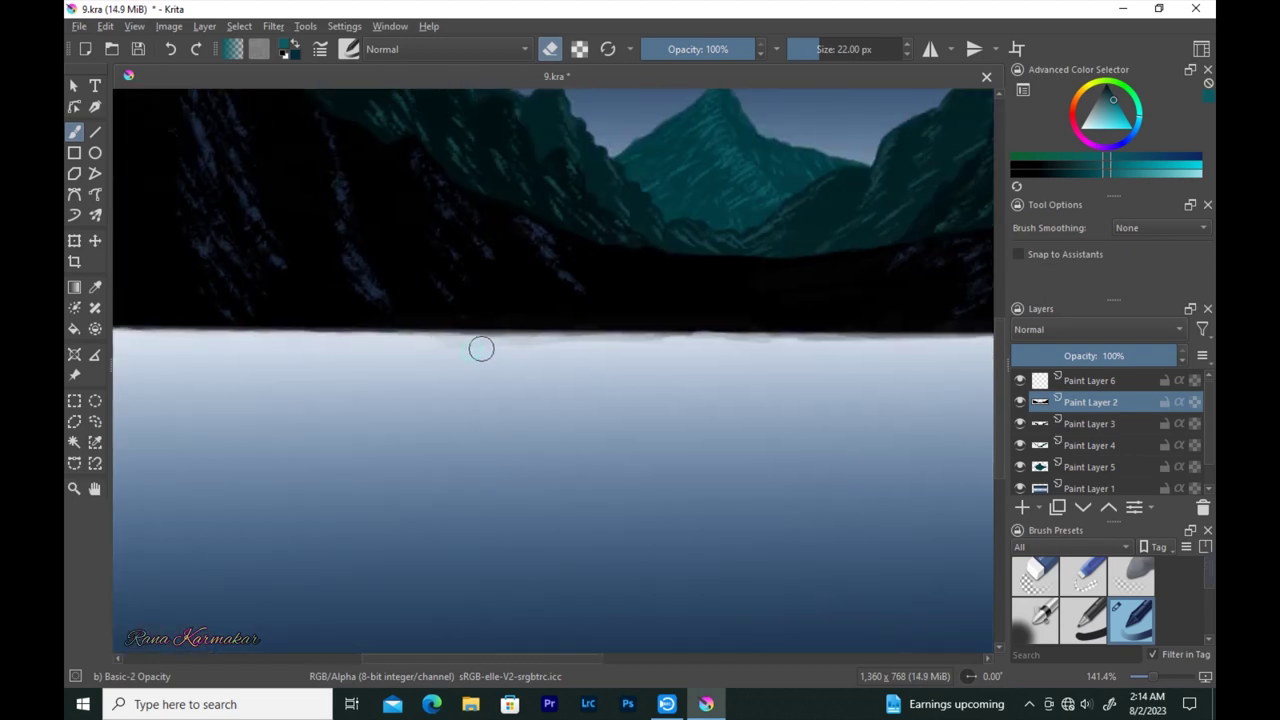
mouse_move(480, 349)
mouse_down()
mouse_move(489, 343)
mouse_move(305, 340)
mouse_up()
drag(416, 345, 614, 357)
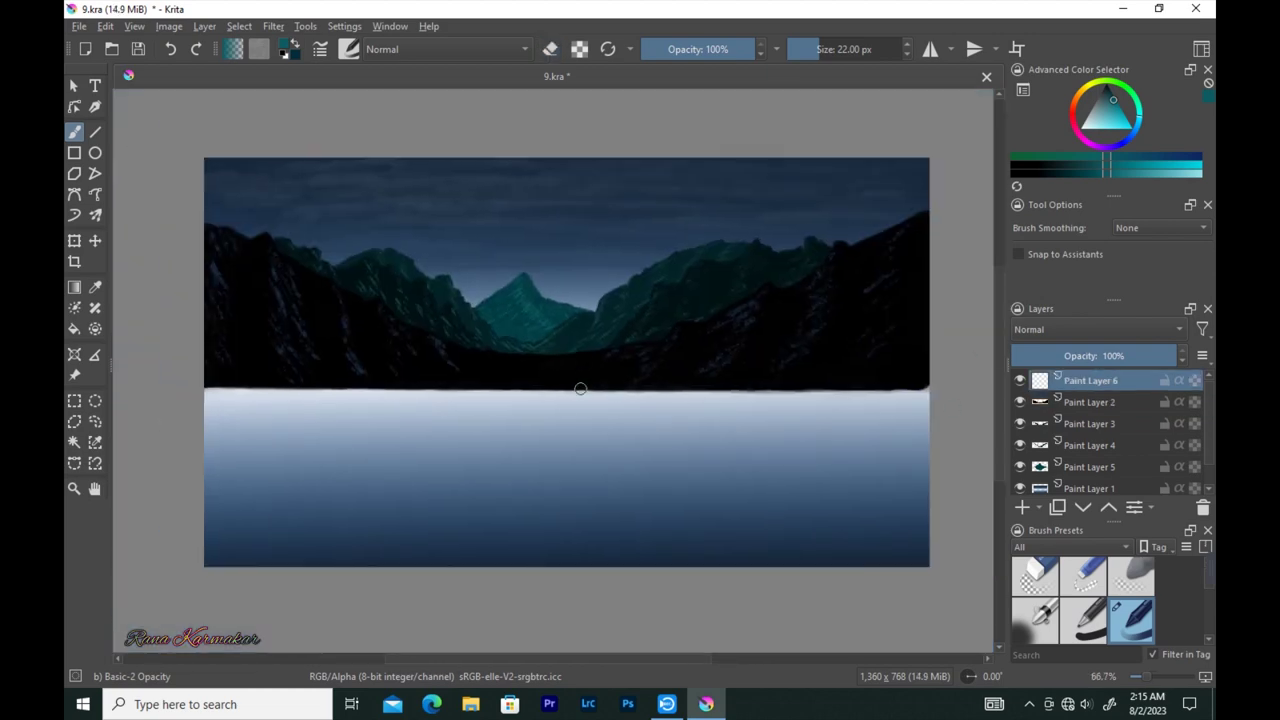
- Paint dark green reflection strokes along the shoreline with a 4 px brush
key(h)
click(960, 180)
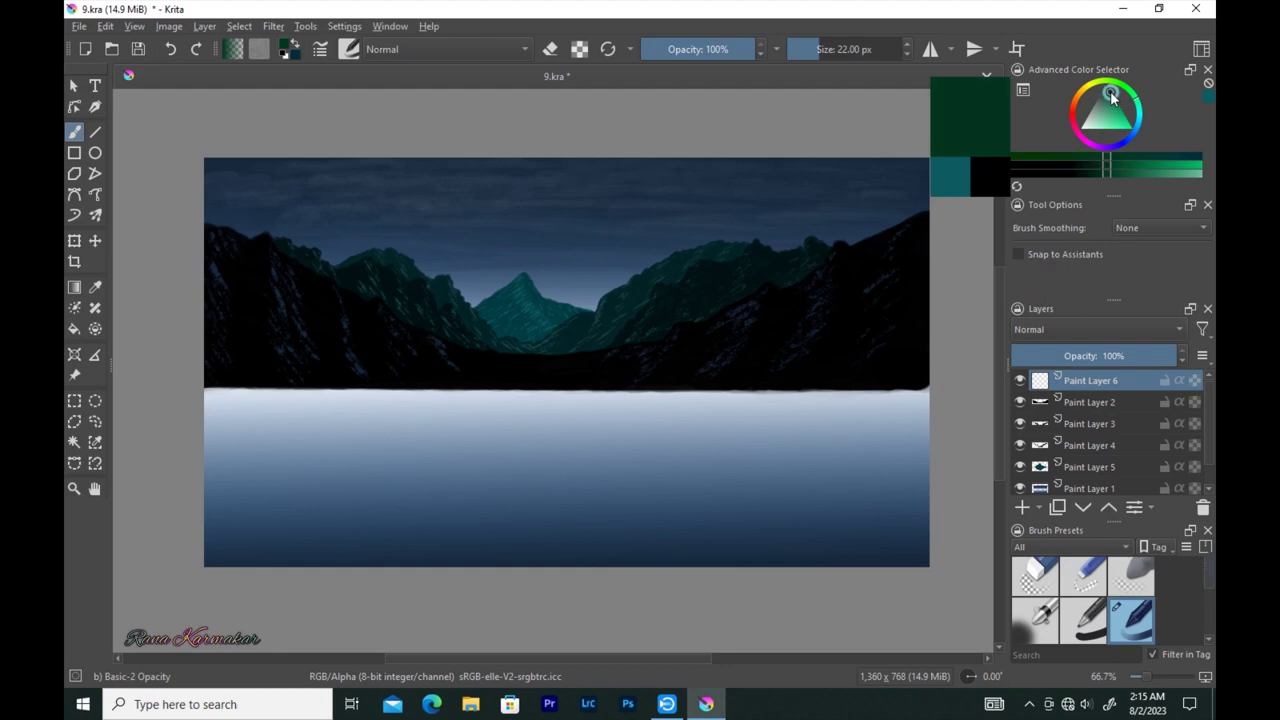
key(bracketleft)
key(bracketleft)
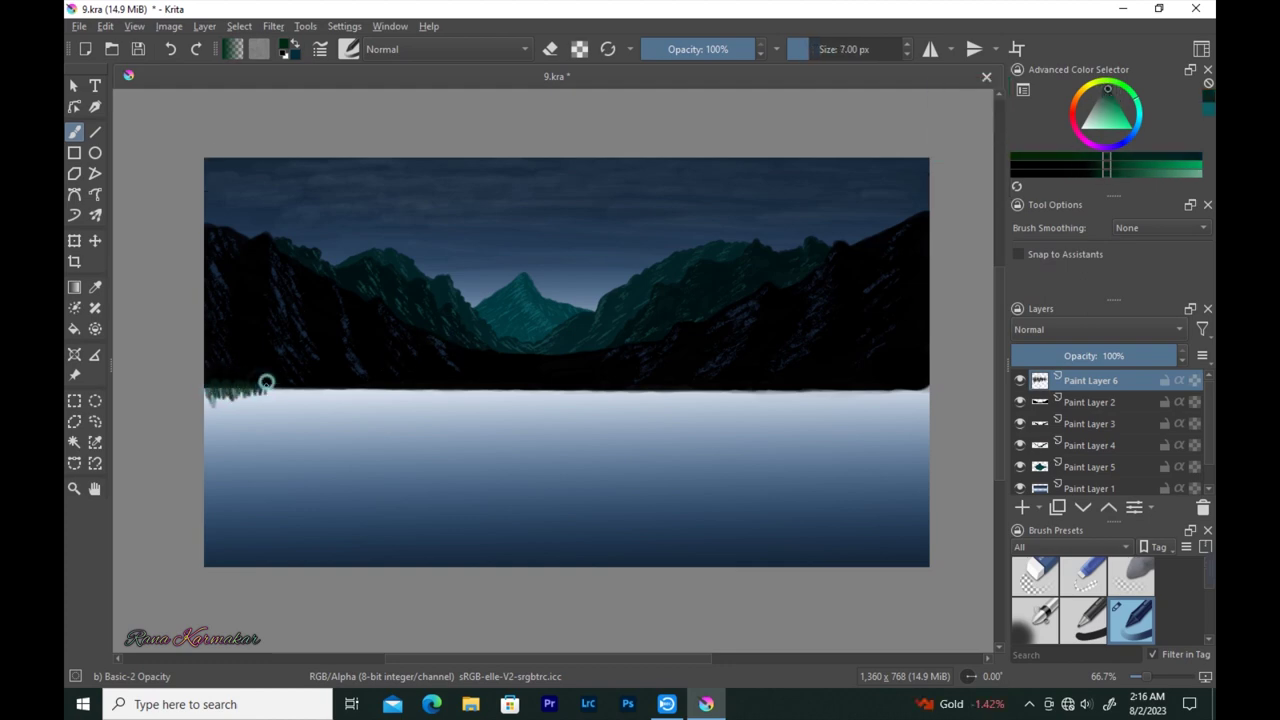
scroll(308, 380, up, 1)
scroll(440, 400, up, 1)
key(bracketleft)
drag(474, 393, 497, 405)
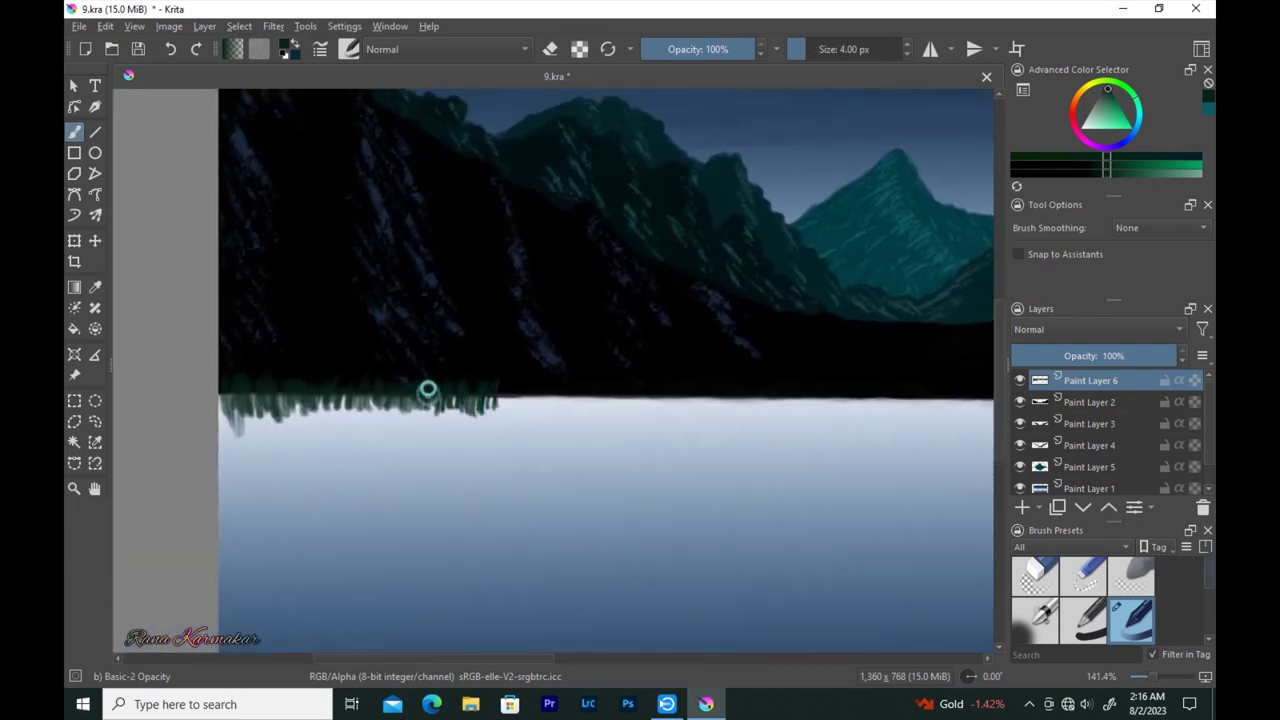
mouse_move(228, 398)
mouse_down()
mouse_move(360, 377)
mouse_move(471, 391)
mouse_move(520, 378)
mouse_move(614, 390)
mouse_move(519, 386)
mouse_move(600, 380)
mouse_move(586, 374)
mouse_move(630, 392)
mouse_move(798, 388)
mouse_up()
click(1090, 163)
drag(662, 392, 710, 390)
- Paint spiky grass from the right end of the shoreline across the middle
drag(835, 412, 191, 394)
mouse_move(955, 330)
mouse_down()
mouse_move(948, 386)
mouse_move(892, 388)
mouse_up()
mouse_move(908, 334)
mouse_down()
mouse_move(880, 386)
mouse_move(850, 384)
mouse_up()
drag(843, 335, 840, 382)
drag(938, 378, 951, 314)
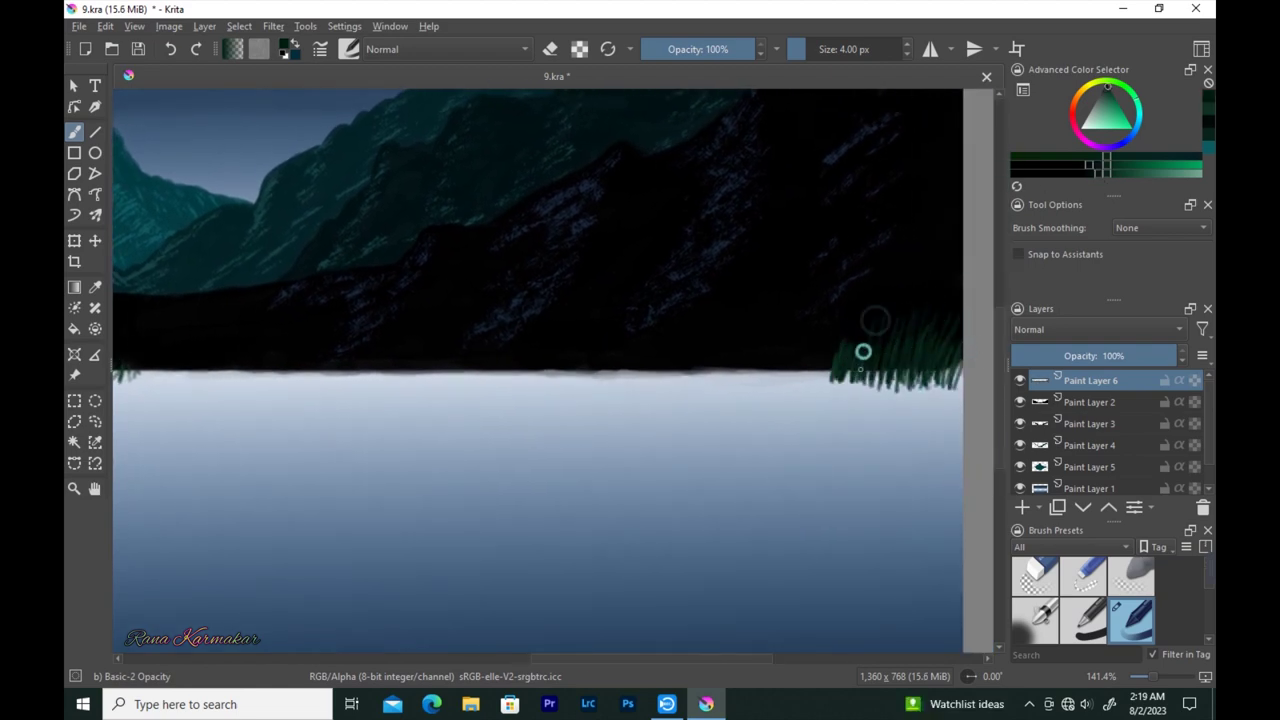
mouse_move(834, 345)
mouse_down()
mouse_move(700, 286)
mouse_move(625, 305)
mouse_move(609, 277)
mouse_move(575, 292)
mouse_up()
scroll(617, 271, left, 3)
scroll(646, 283, left, 1)
scroll(674, 289, left, 1)
scroll(609, 277, left, 1)
drag(379, 300, 495, 305)
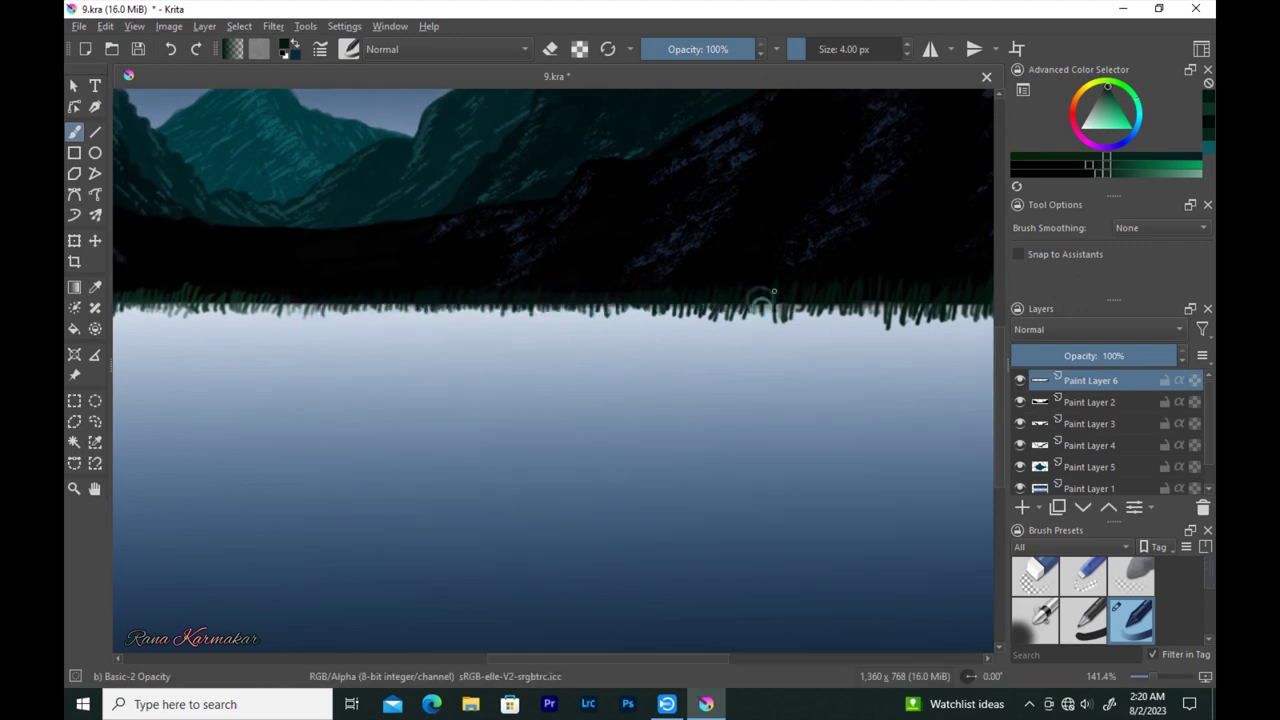
- Switch to a blue shade and paint a dark 9 px stroke over the left horizon grass
click(1137, 124)
click(1118, 174)
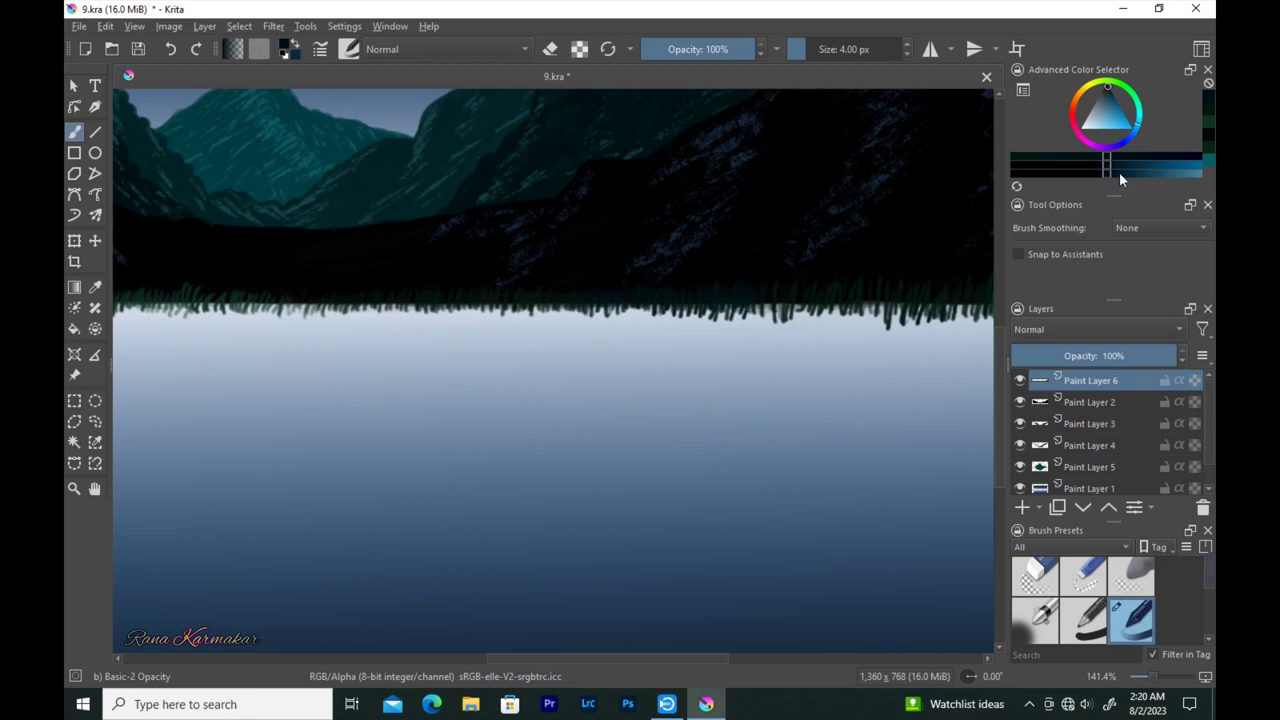
scroll(843, 291, right, 1)
scroll(830, 295, right, 1)
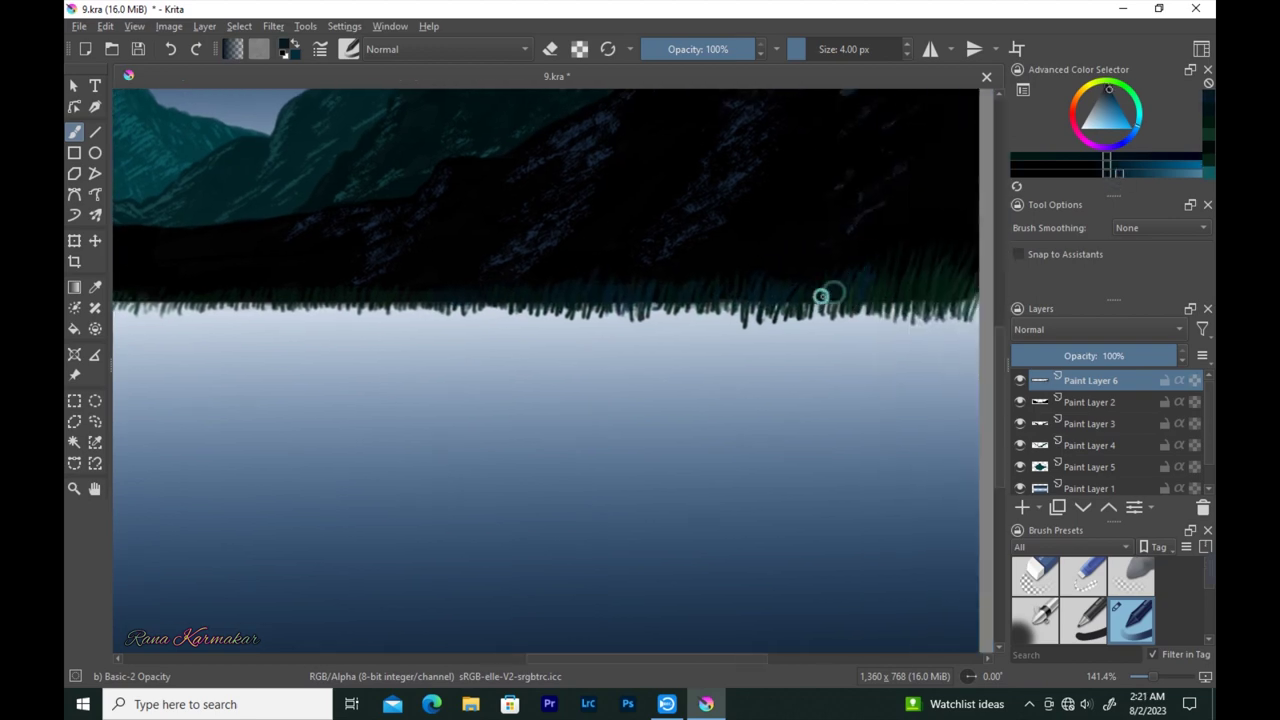
scroll(886, 306, left, 2)
scroll(195, 325, left, 2)
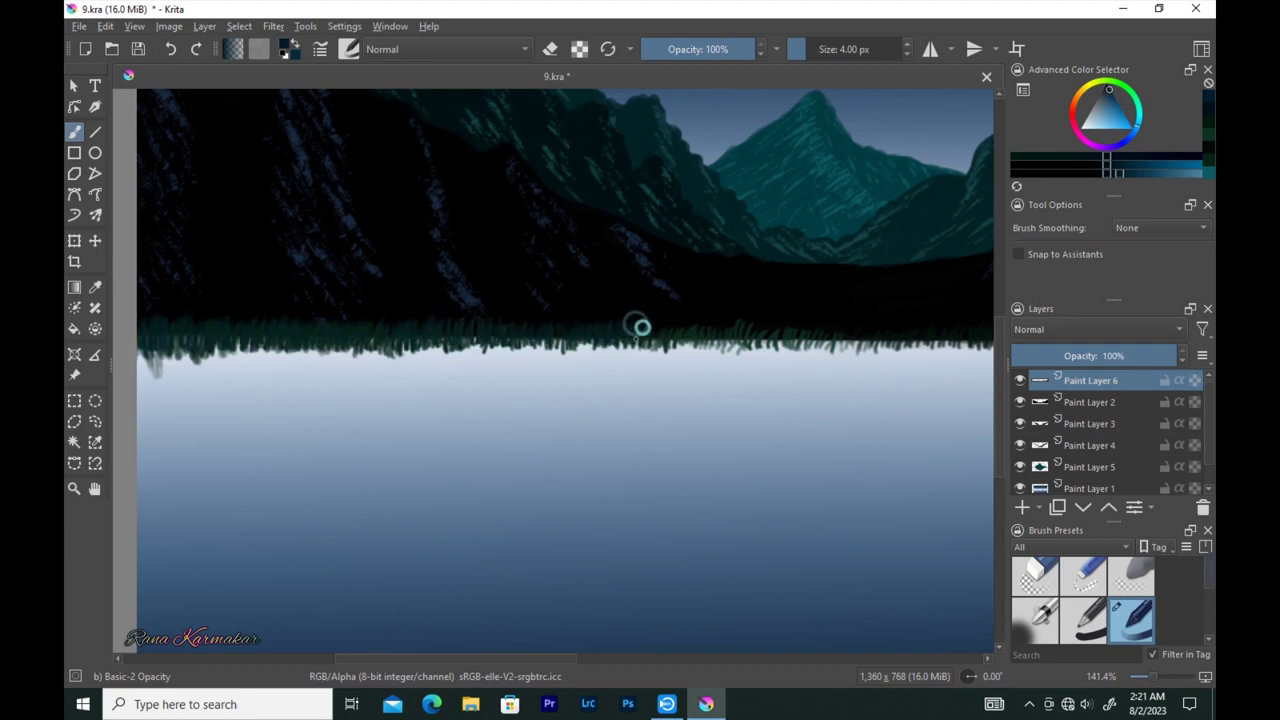
scroll(800, 330, right, 2)
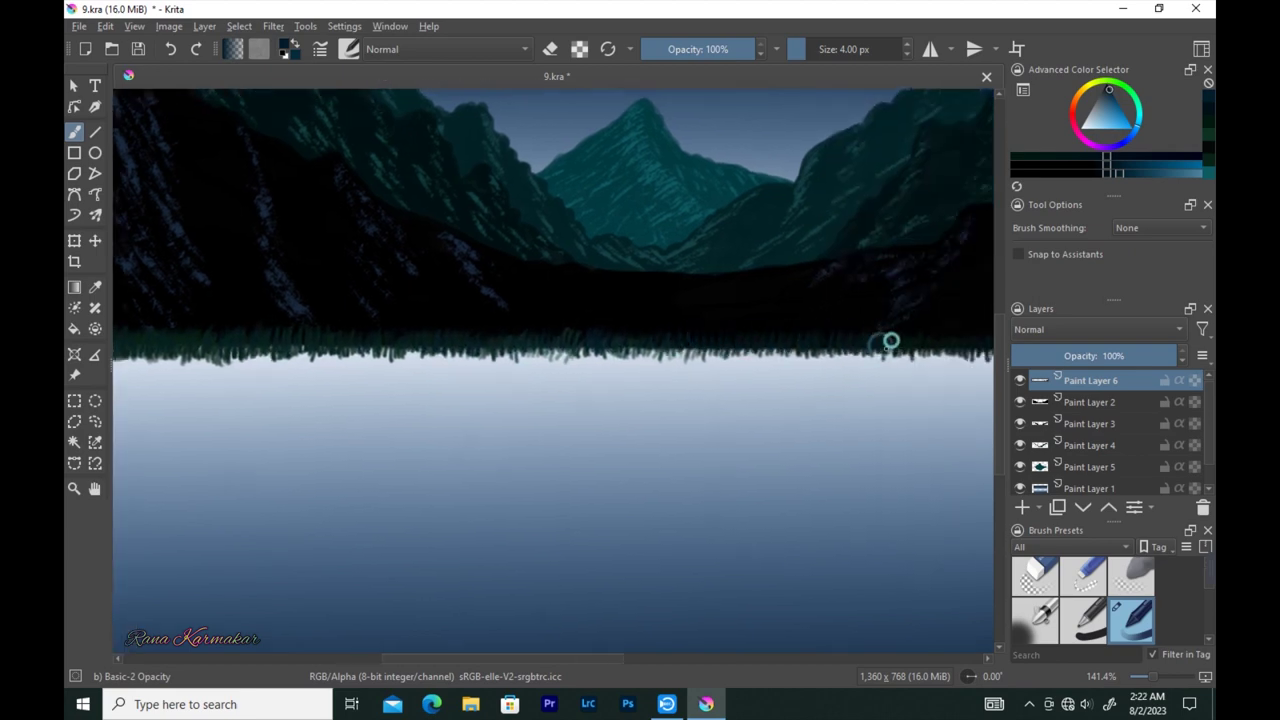
key(bracketleft)
key(bracketleft)
key(bracketleft)
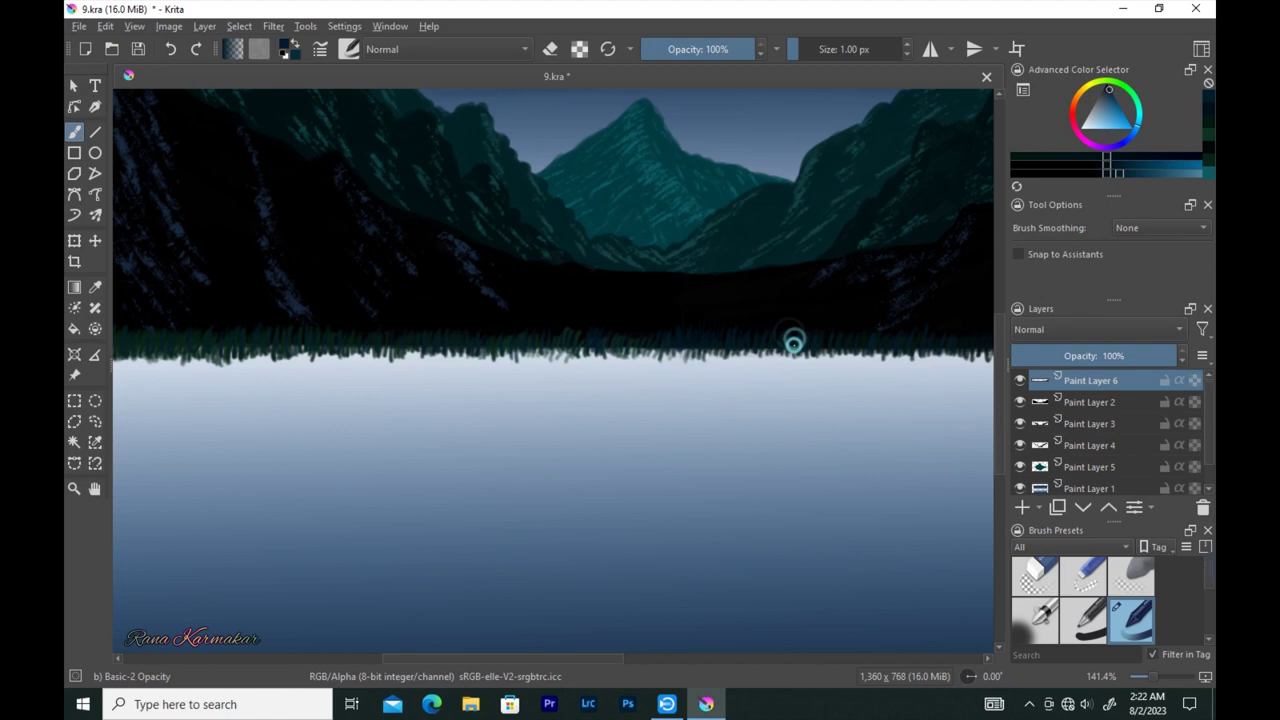
scroll(692, 333, down, 3)
scroll(714, 374, up, 1)
key(bracketright)
key(bracketright)
key(bracketright)
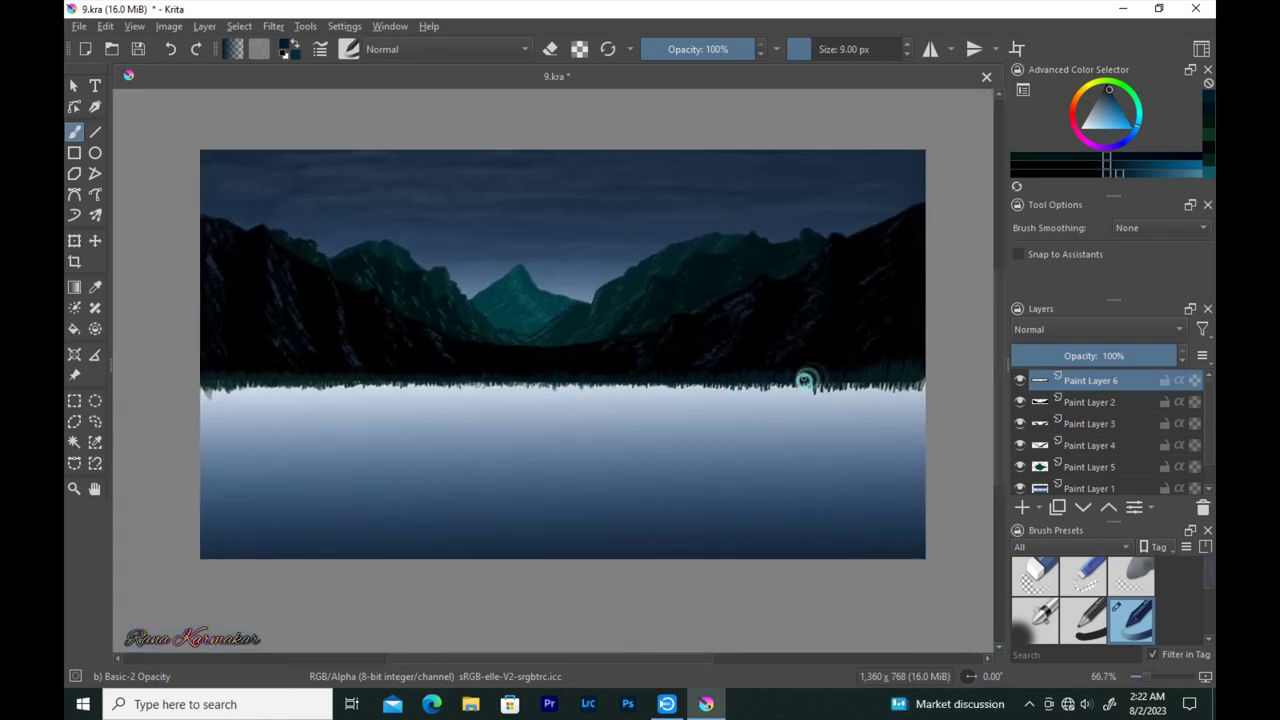
drag(218, 368, 355, 378)
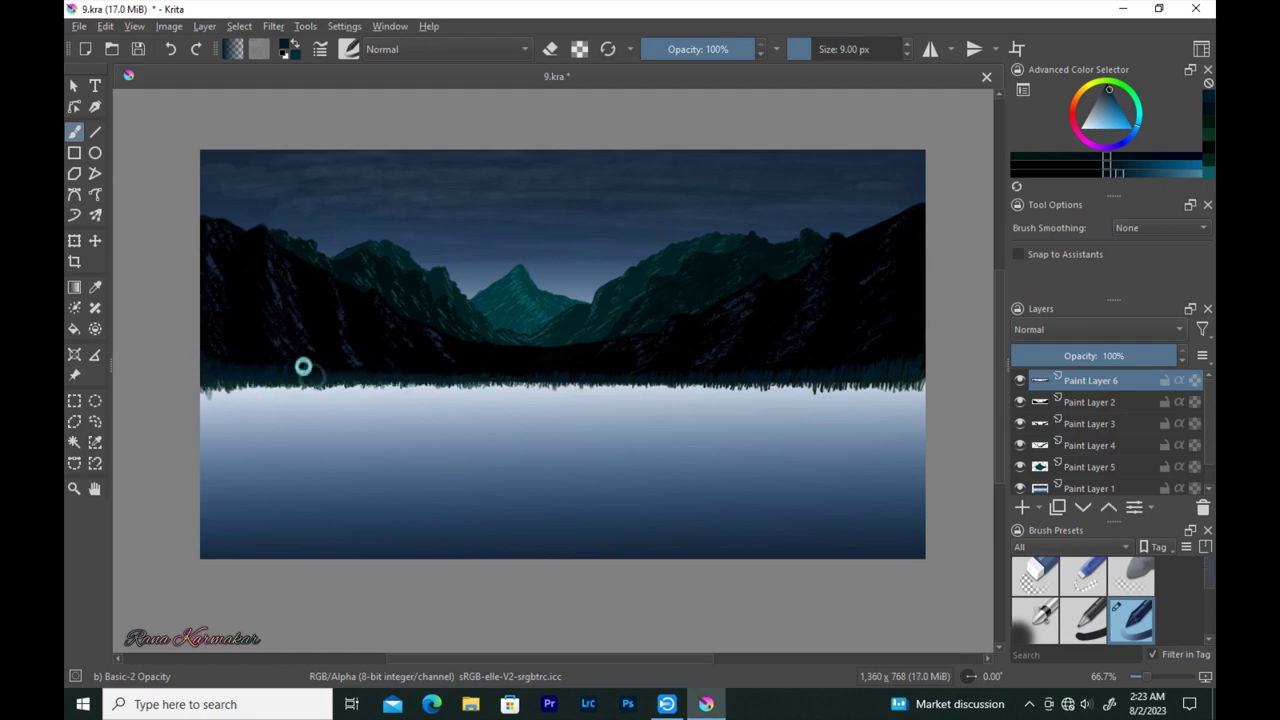
- Pick a yellow for grass highlights at 3 px, then add a new layer for the moon
click(1109, 93)
click(1080, 164)
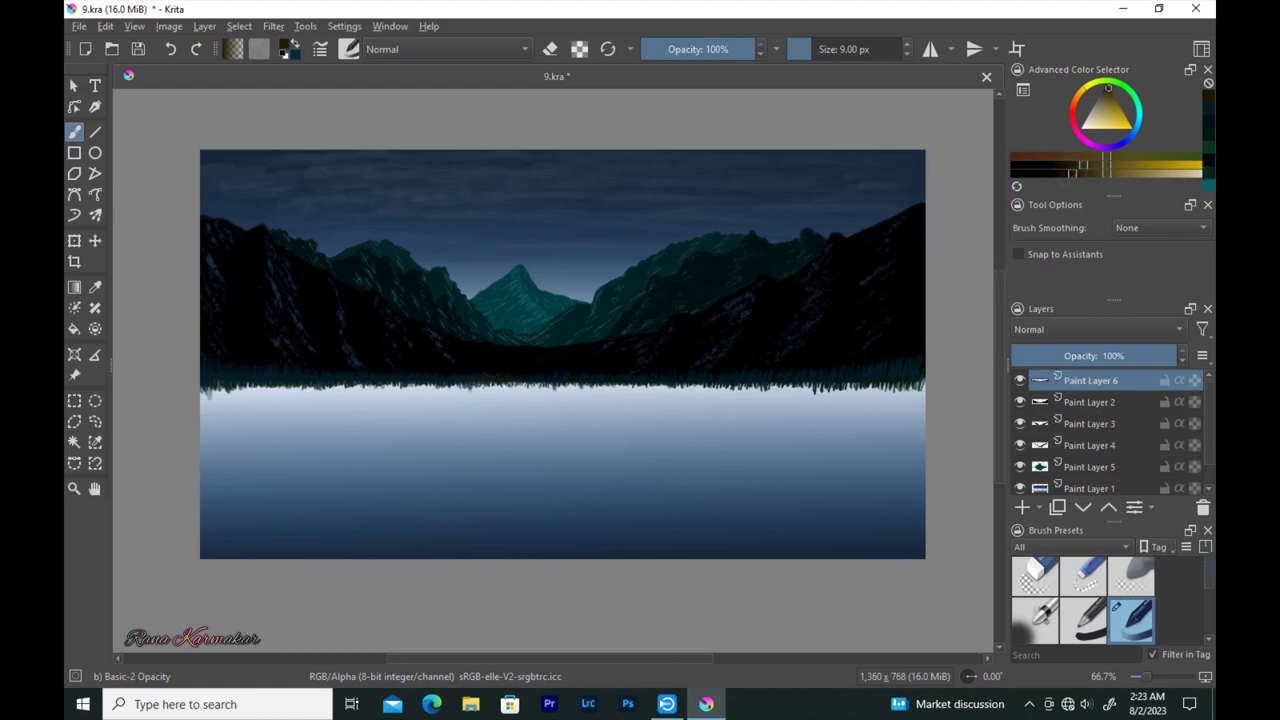
key(plus)
key(bracketleft)
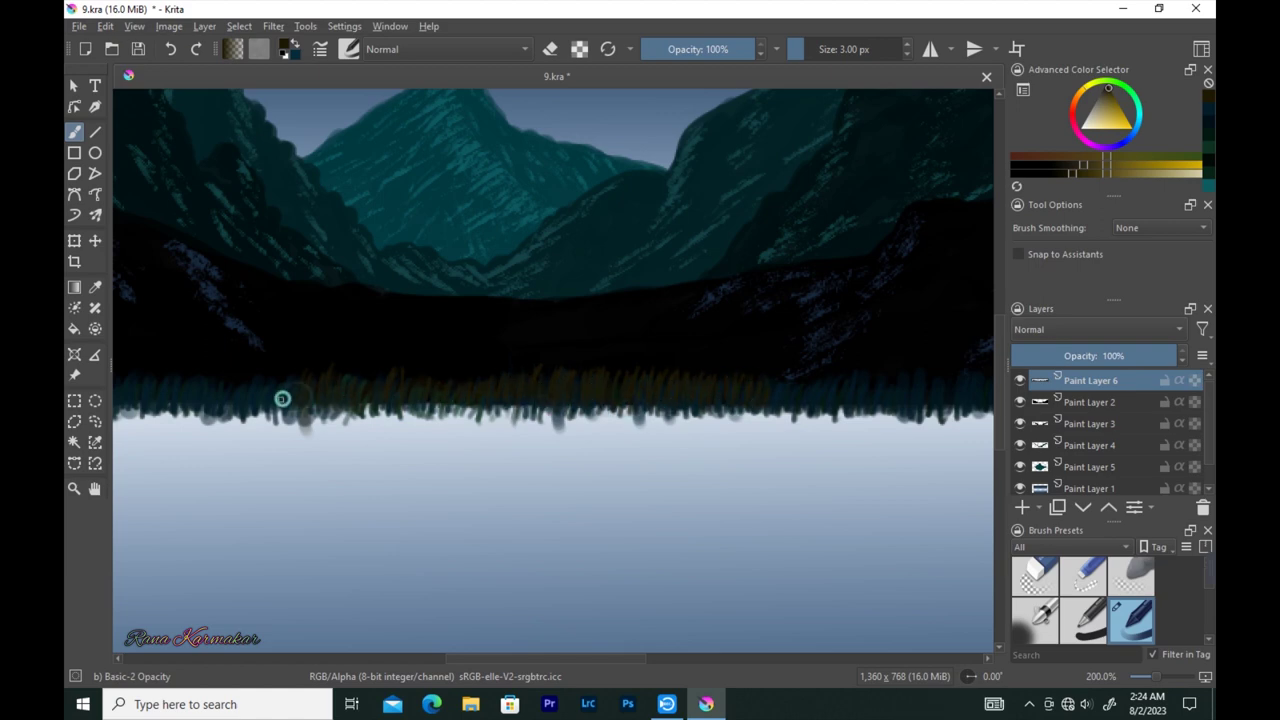
key(2)
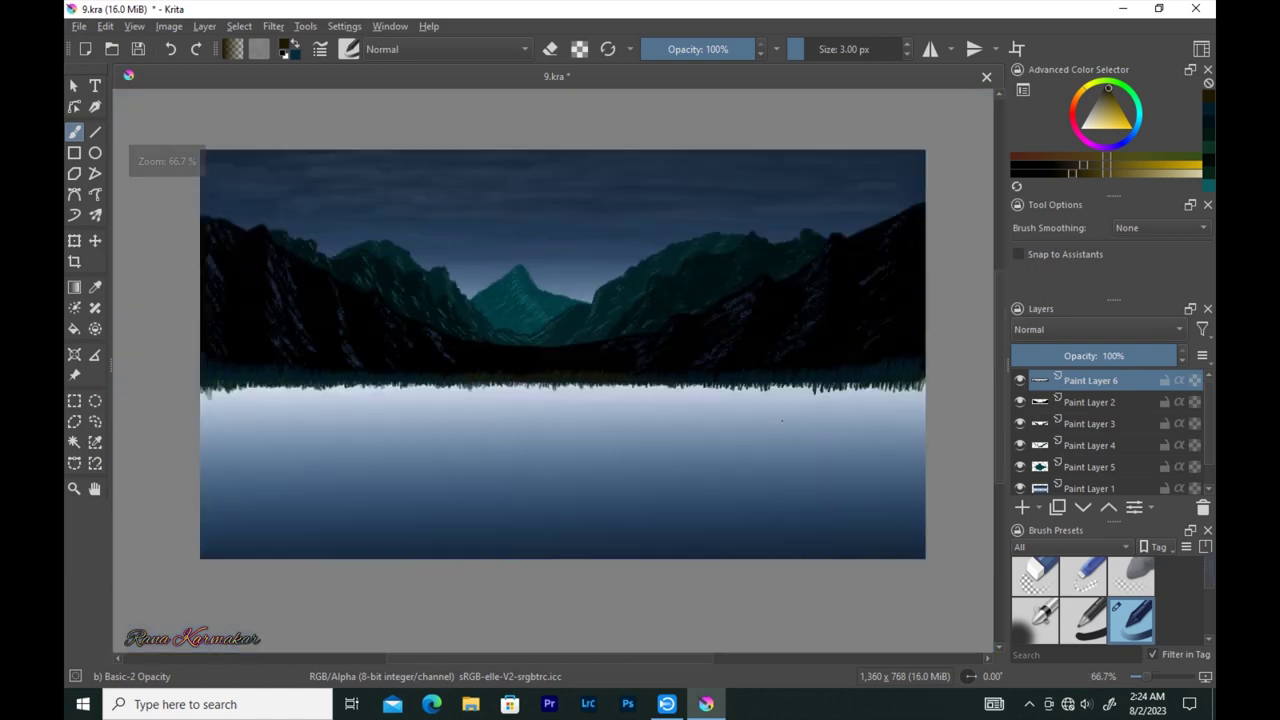
key(Insert)
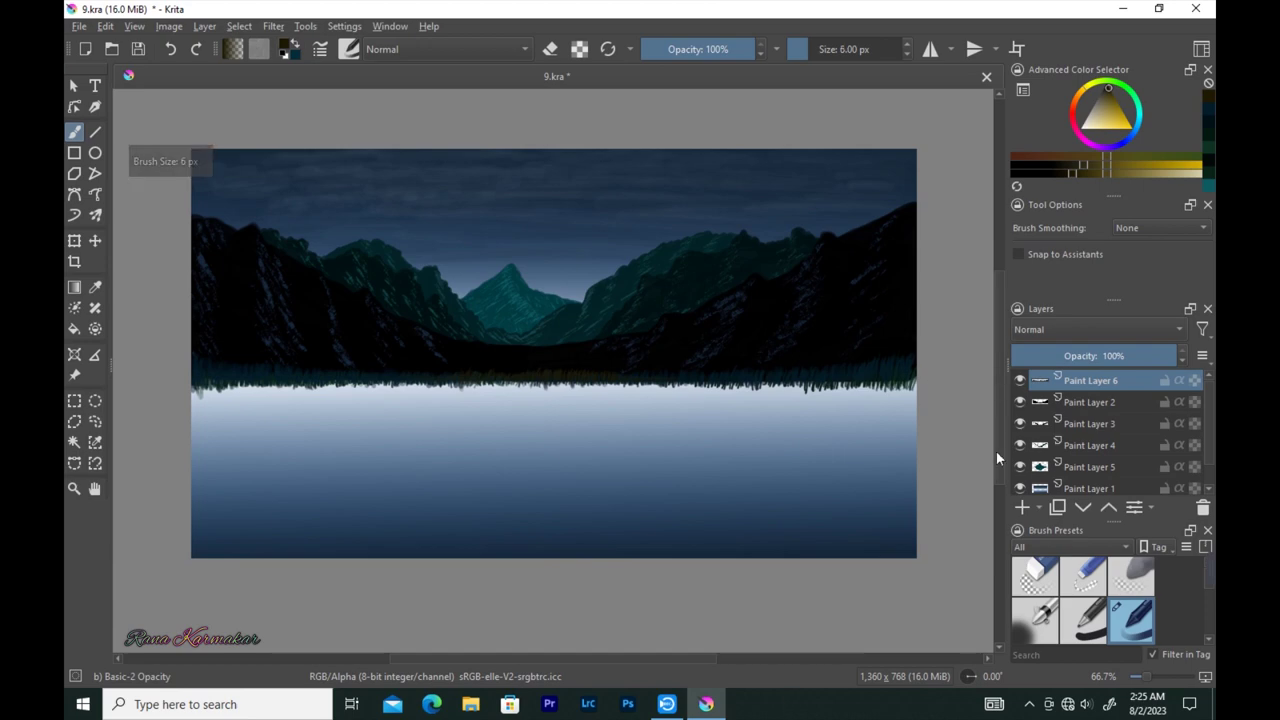
click(95, 152)
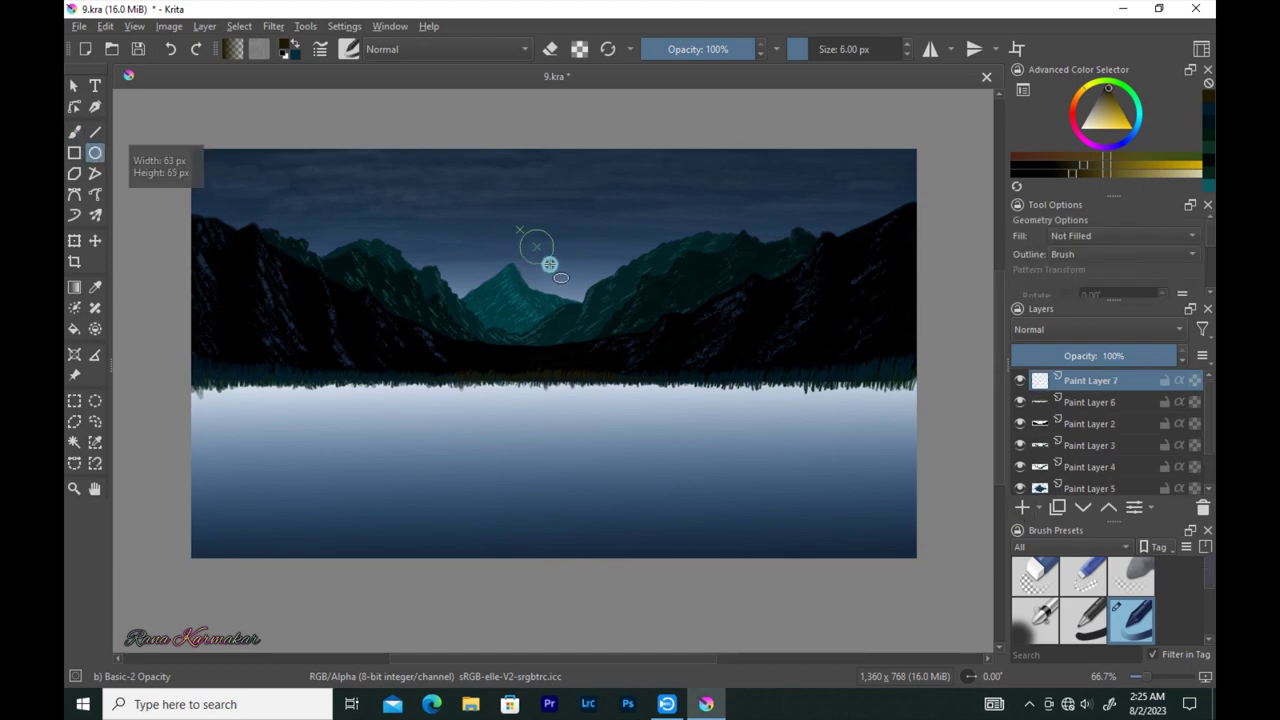
- Draw a circle between the mountains and fill it with cyan
drag(1100, 105, 1126, 124)
drag(532, 253, 588, 311)
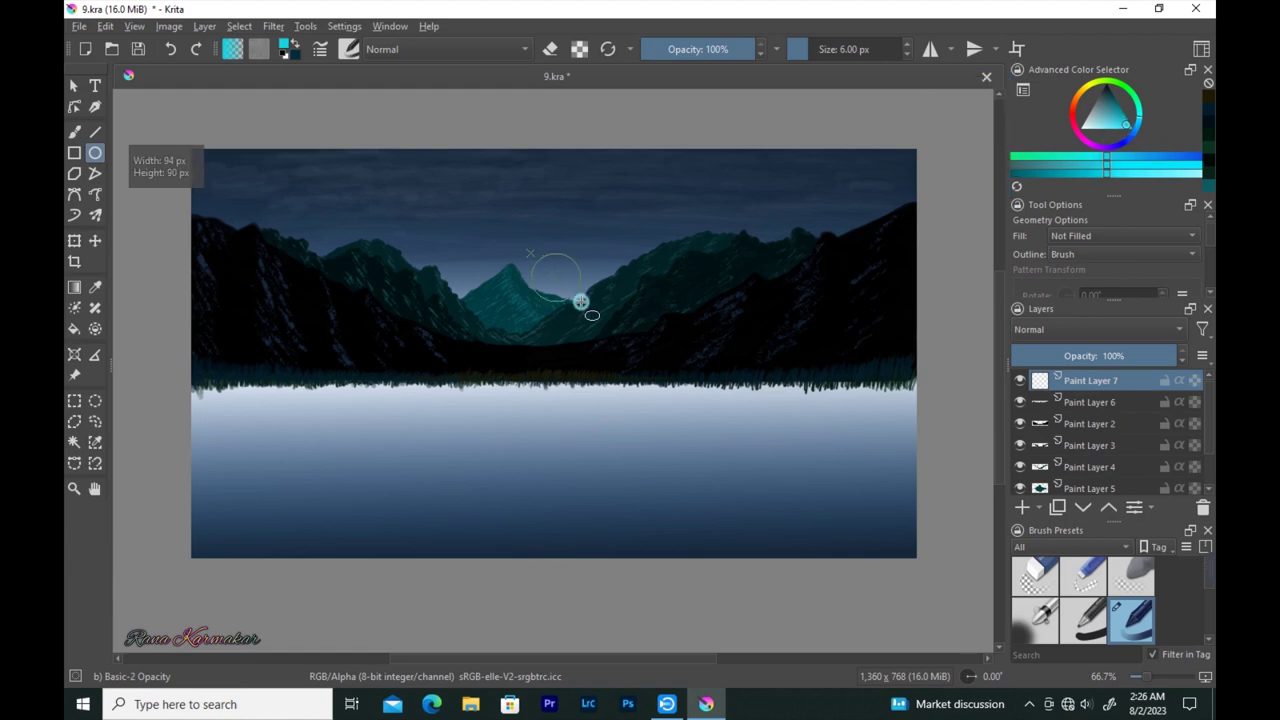
key(f)
click(553, 282)
- Dab soft dark crater marks across the moon with an 11 px brush
key(plus)
key(plus)
key(plus)
key(b)
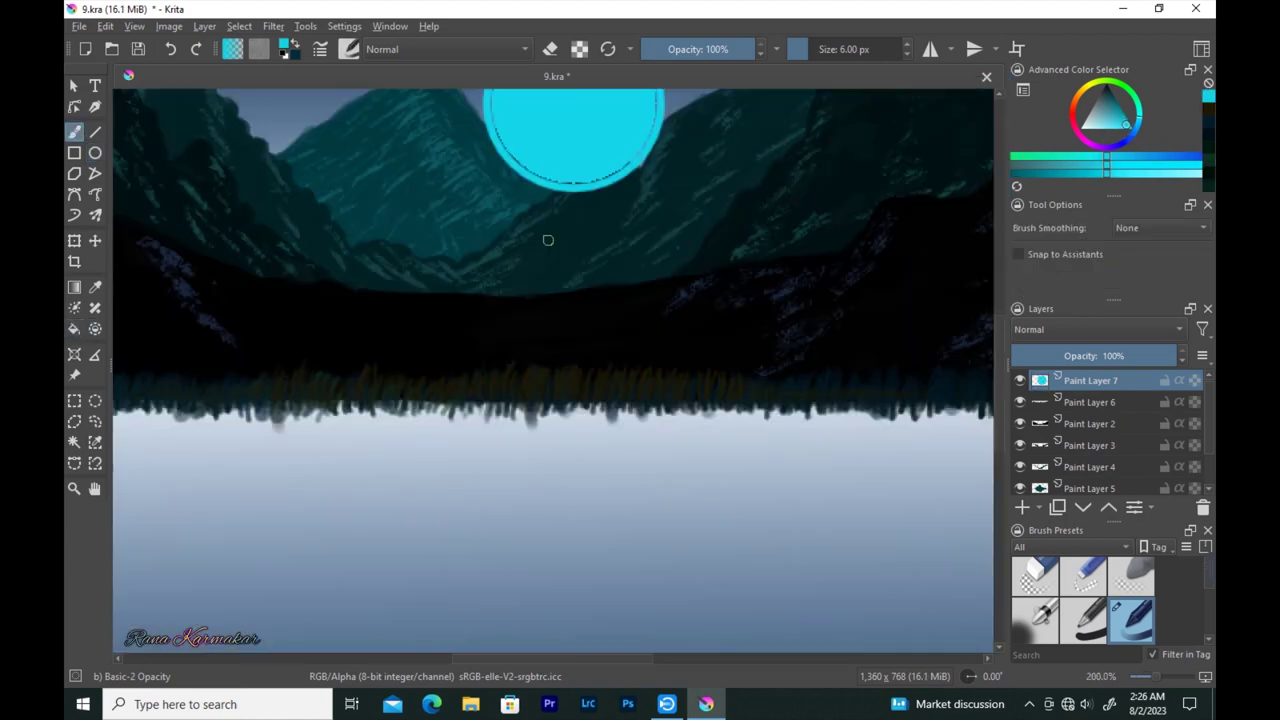
scroll(549, 240, up, 3)
key(plus)
scroll(514, 209, up, 2)
key(bracketleft)
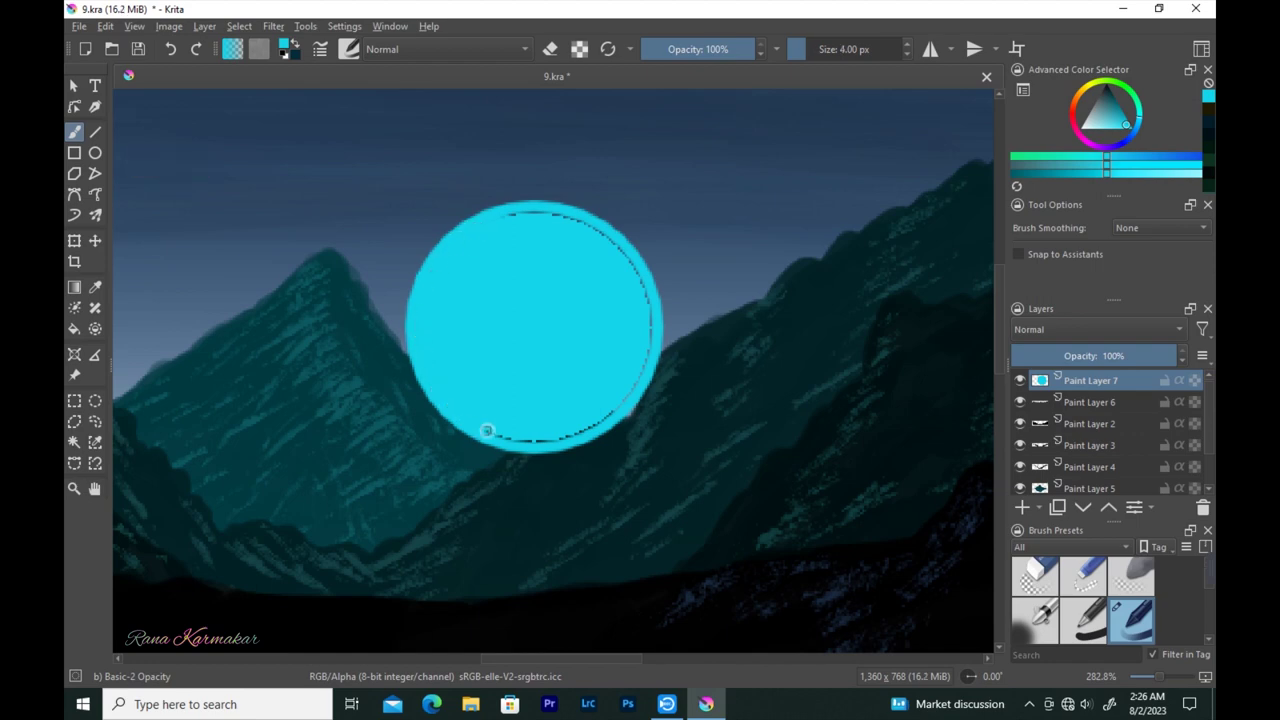
scroll(640, 390, up, 3)
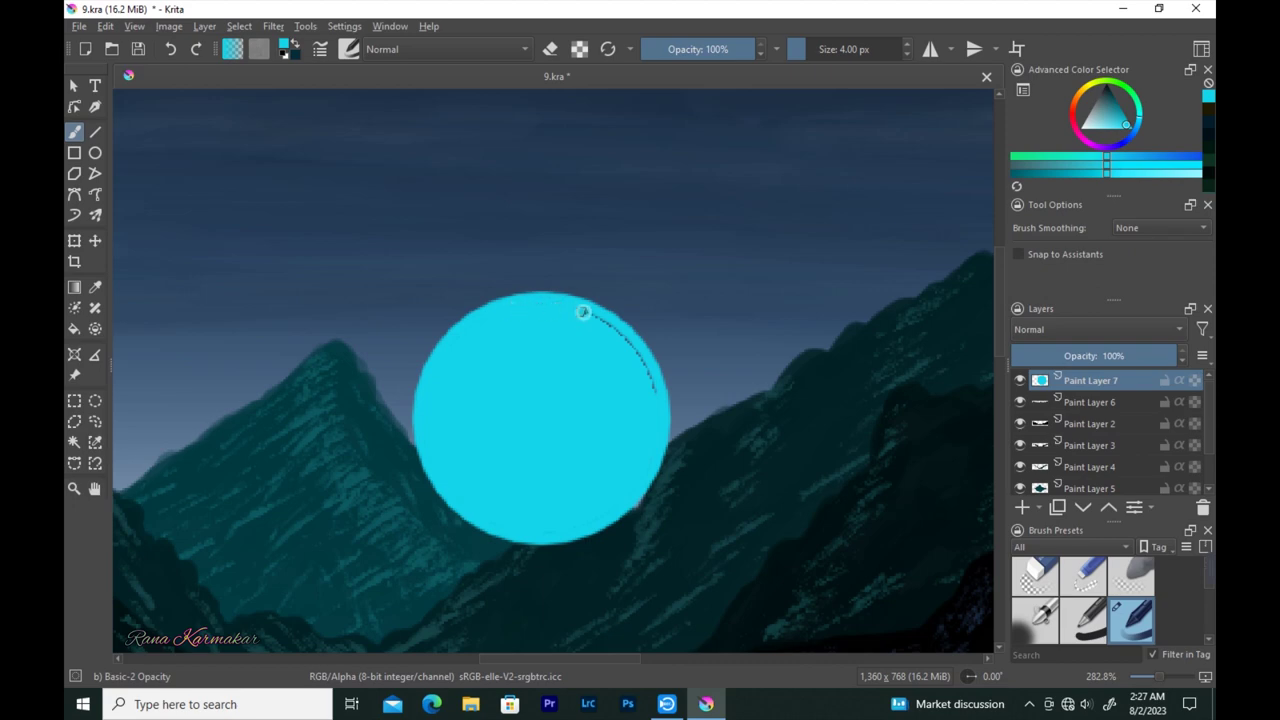
click(1022, 155)
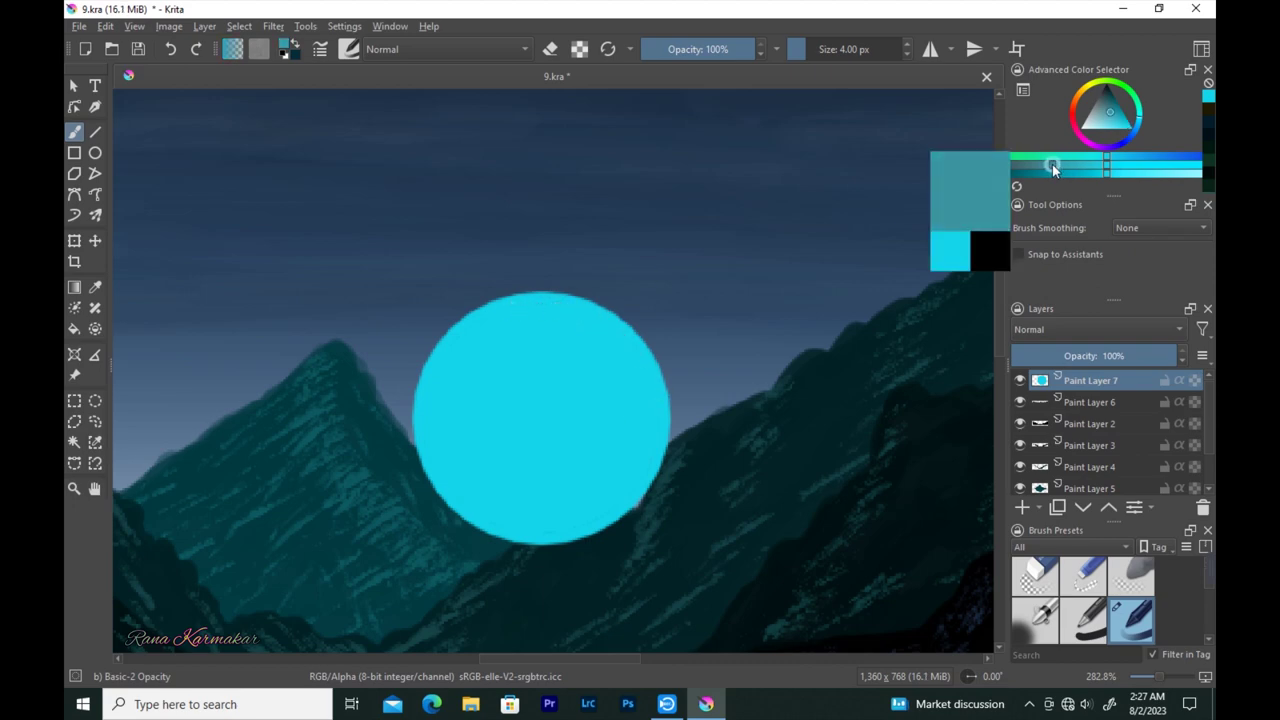
key(bracketright)
key(bracketright)
mouse_move(593, 353)
mouse_down()
mouse_move(534, 326)
mouse_move(451, 440)
mouse_move(520, 491)
mouse_move(443, 452)
mouse_move(489, 323)
mouse_move(517, 354)
mouse_move(486, 397)
mouse_move(577, 496)
mouse_move(597, 474)
mouse_move(603, 366)
mouse_move(546, 409)
mouse_move(498, 350)
mouse_move(586, 349)
mouse_move(480, 440)
mouse_move(603, 471)
mouse_move(428, 403)
mouse_move(600, 331)
mouse_move(491, 380)
mouse_move(546, 429)
mouse_move(595, 344)
mouse_up()
key(5)
scroll(537, 374, up, 5)
- Add more crater dabs and light cyan highlight dabs on the moon
mouse_move(537, 374)
mouse_down()
mouse_move(543, 337)
mouse_move(492, 389)
mouse_move(420, 403)
mouse_move(406, 471)
mouse_move(423, 360)
mouse_move(511, 465)
mouse_move(394, 380)
mouse_move(589, 349)
mouse_up()
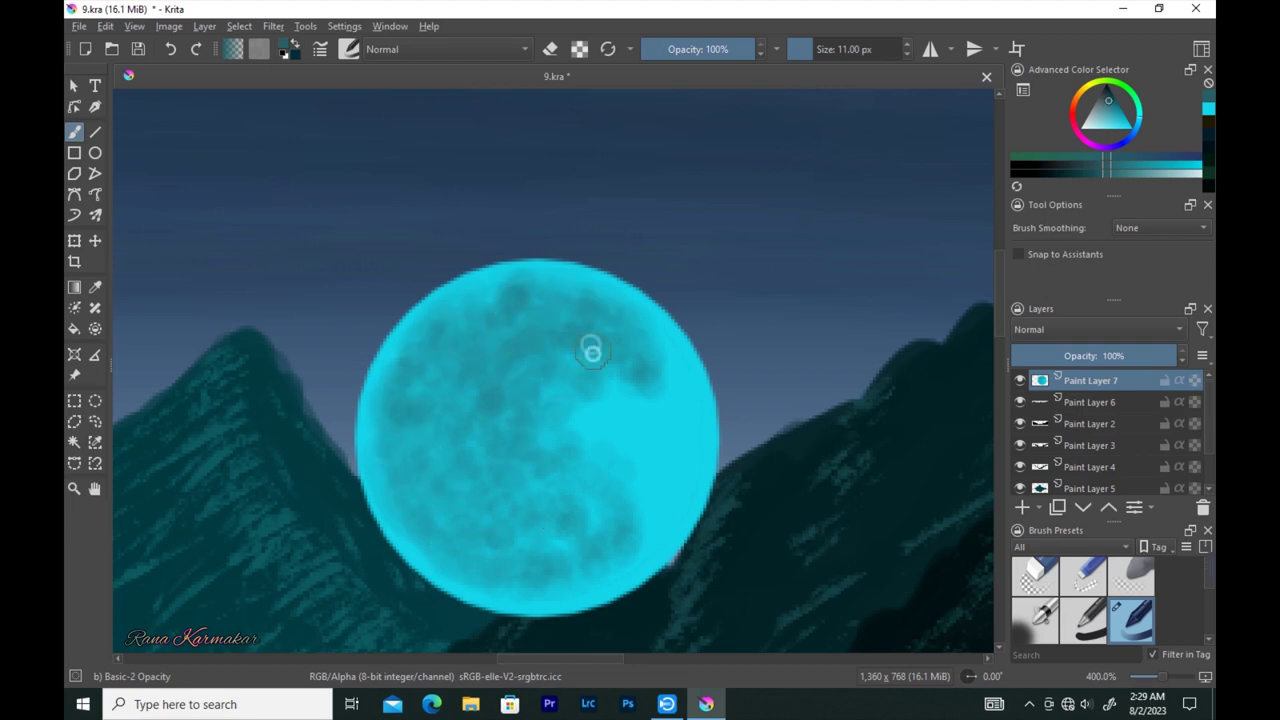
key(2)
scroll(517, 347, up, 5)
key(e)
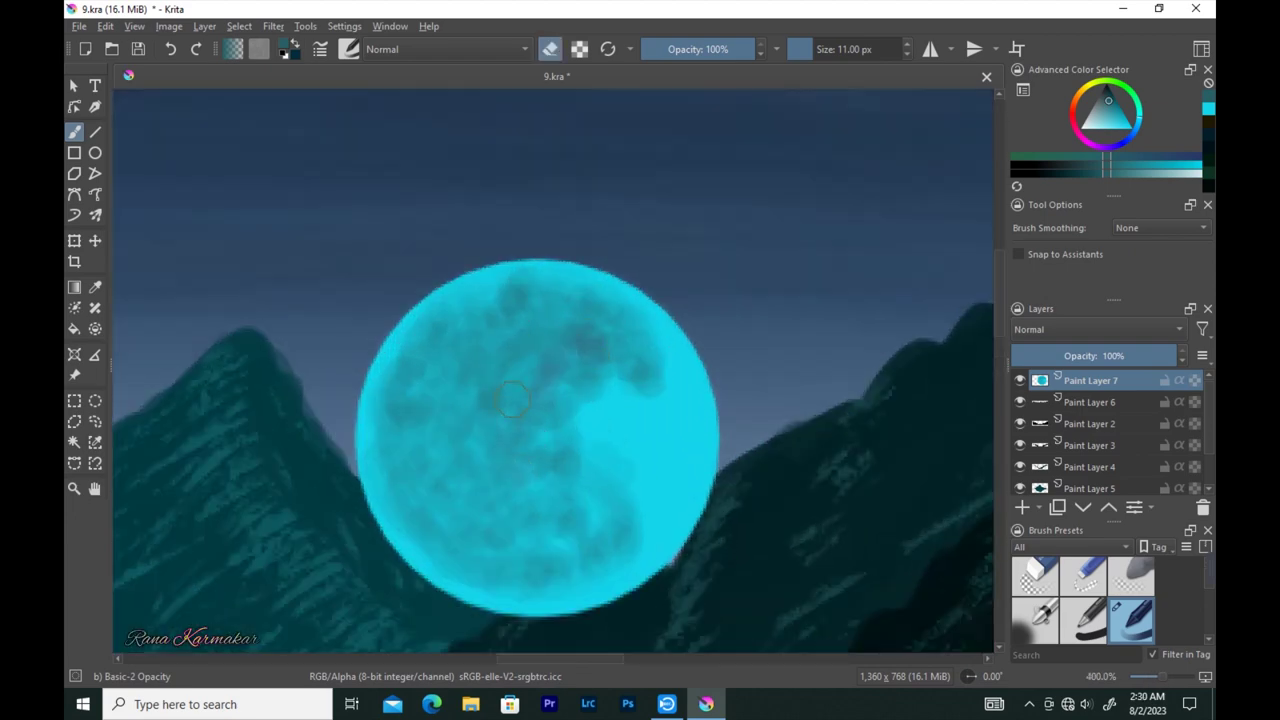
key(e)
ctrl+click(560, 360)
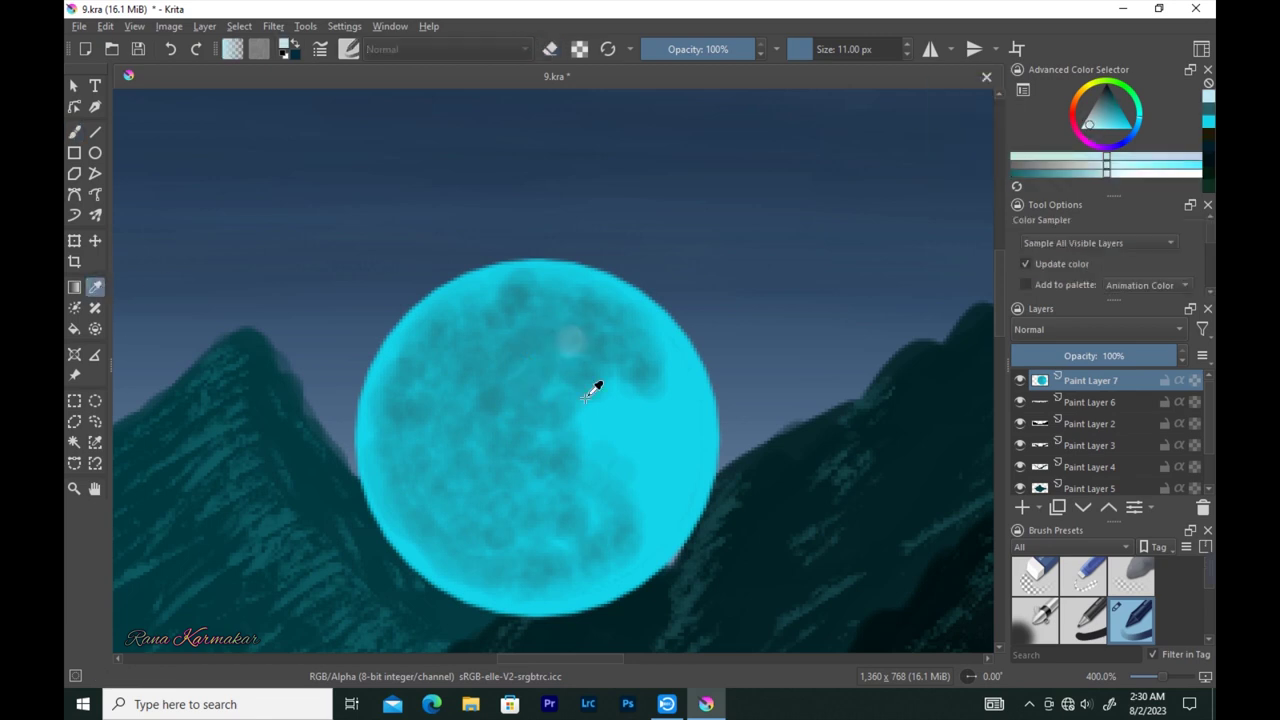
click(400, 504)
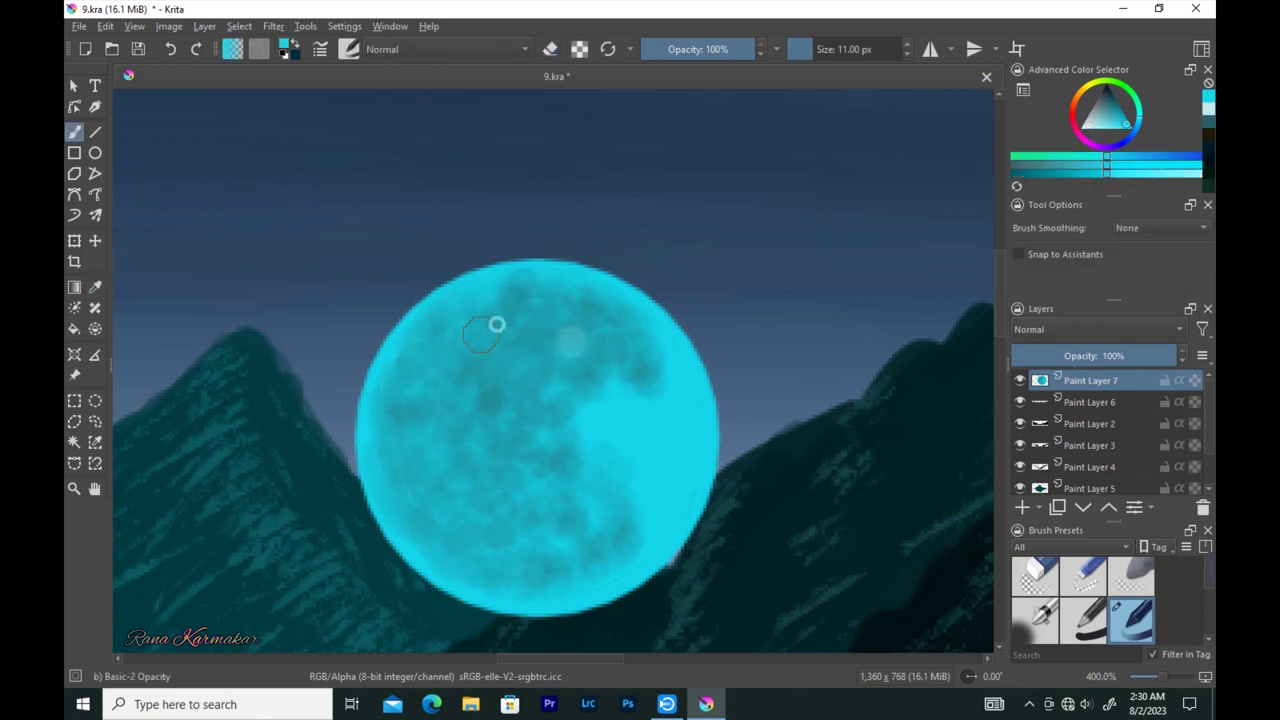
click(629, 523)
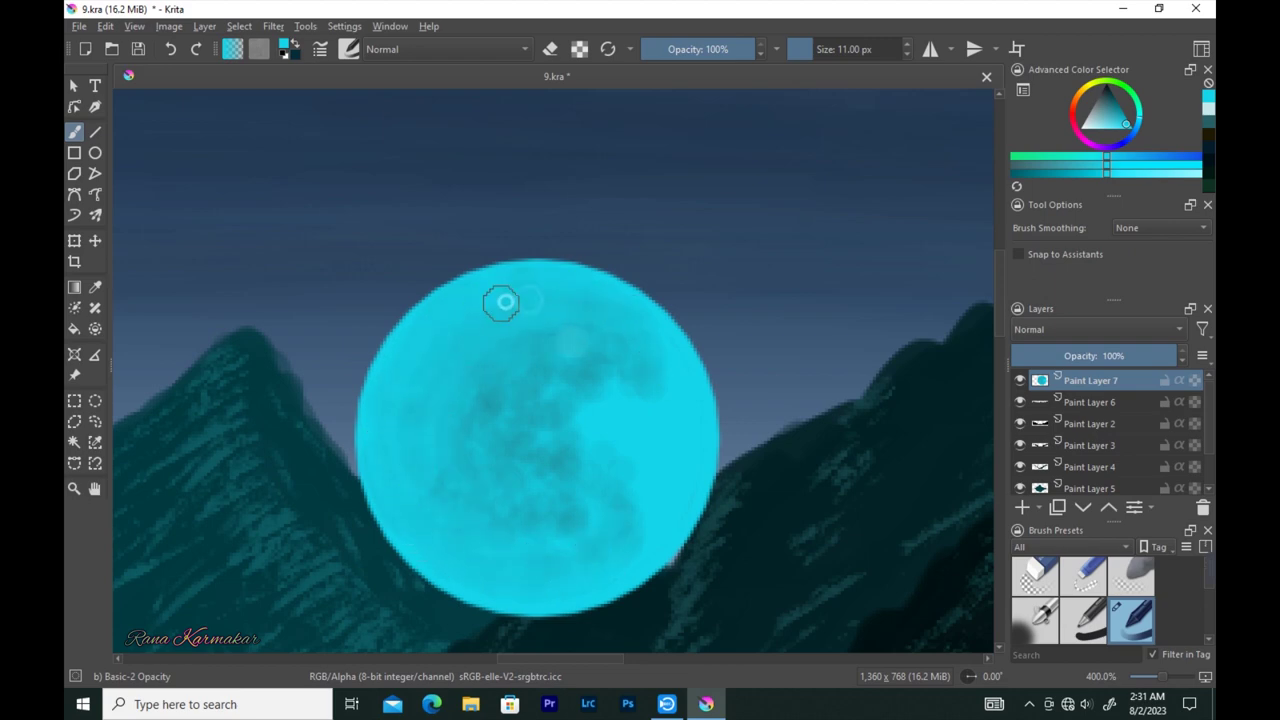
- Move the moon layer below the mountain layers and select the empty top layer
scroll(571, 330, down, 4)
scroll(551, 391, down, 2)
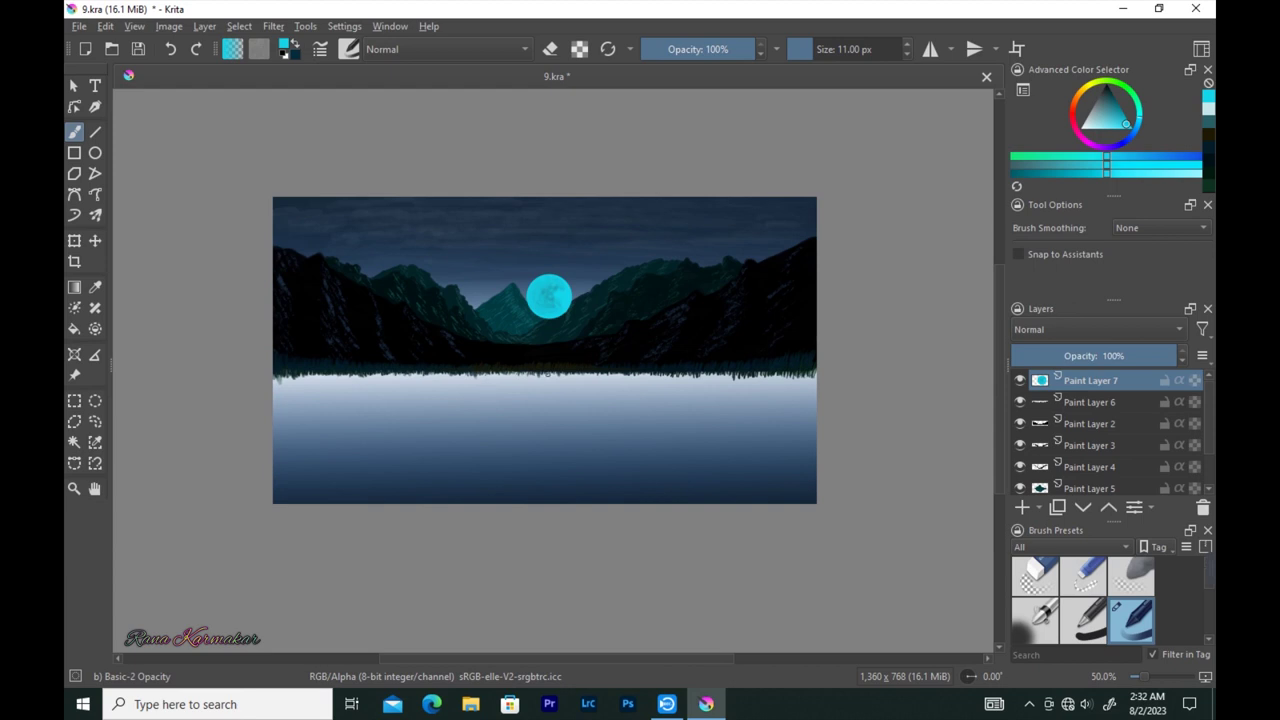
scroll(517, 375, up, 1)
mouse_move(1130, 380)
mouse_down()
mouse_move(1130, 445)
mouse_move(1113, 468)
mouse_up()
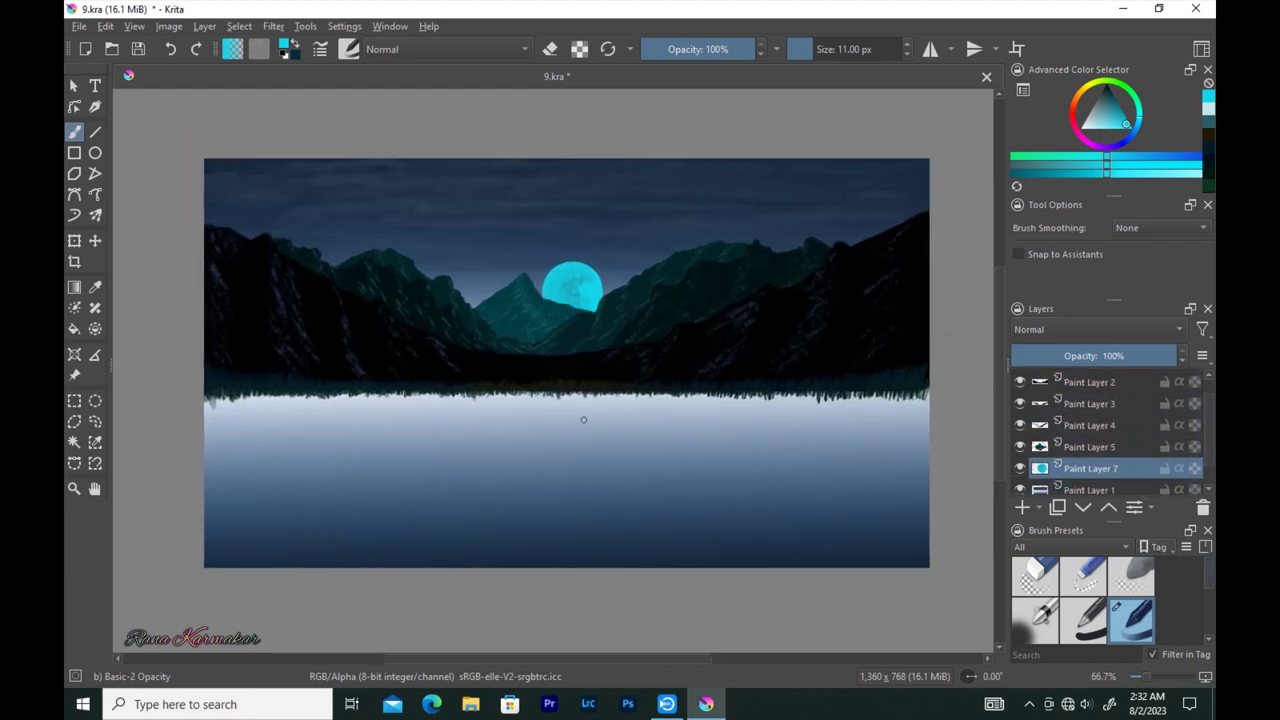
scroll(1129, 381, up, 1)
click(1129, 381)
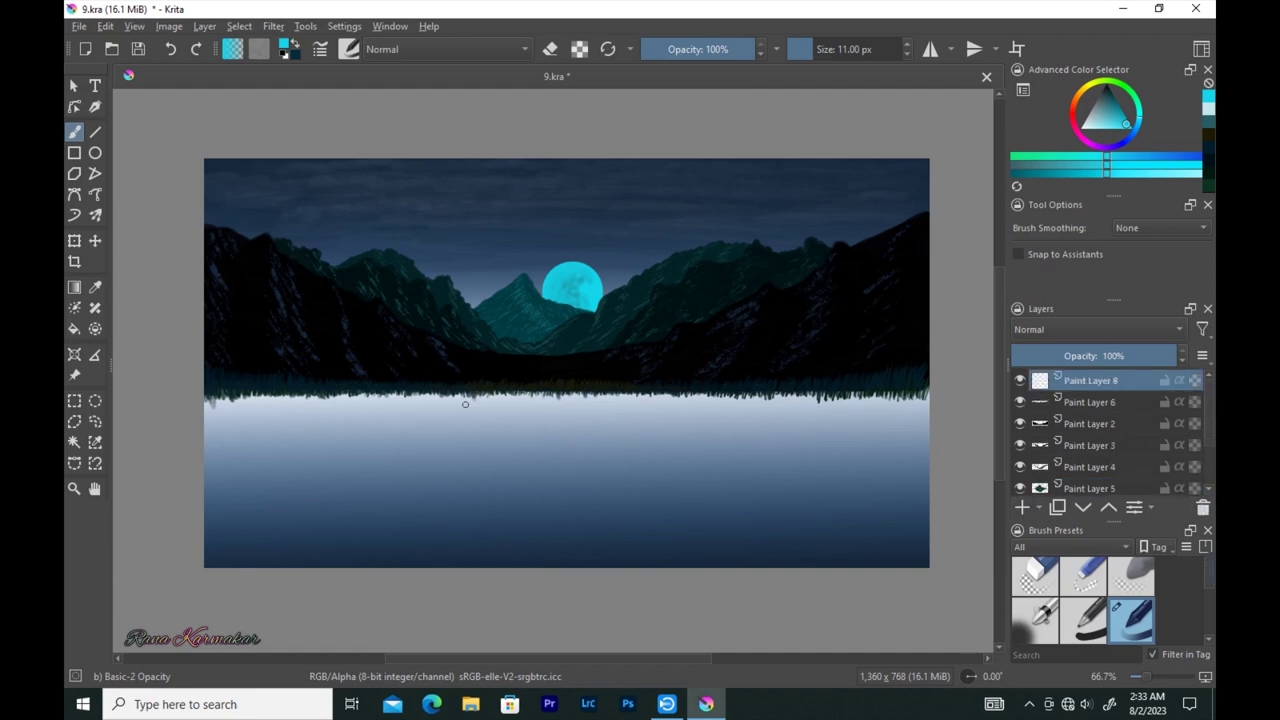
- Sample black and paint the left shore rock into a dark, tapered spit over its highlights
ctrl+click(428, 323)
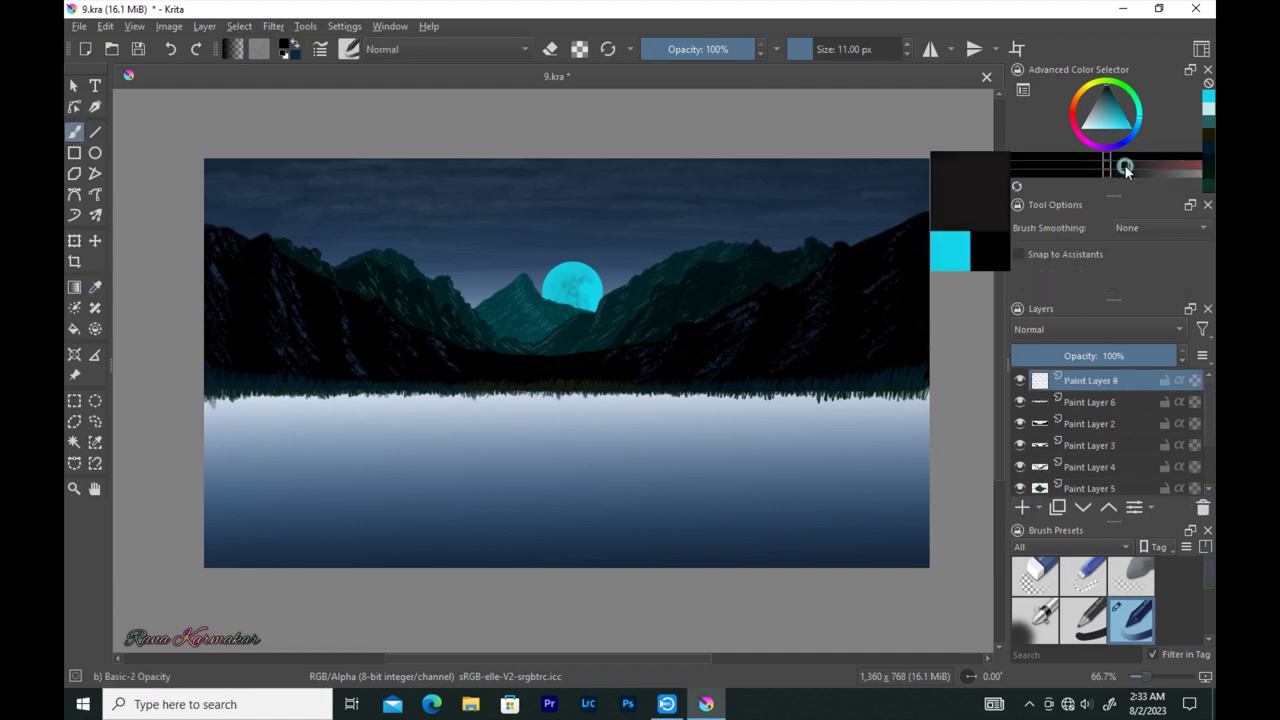
click(224, 387)
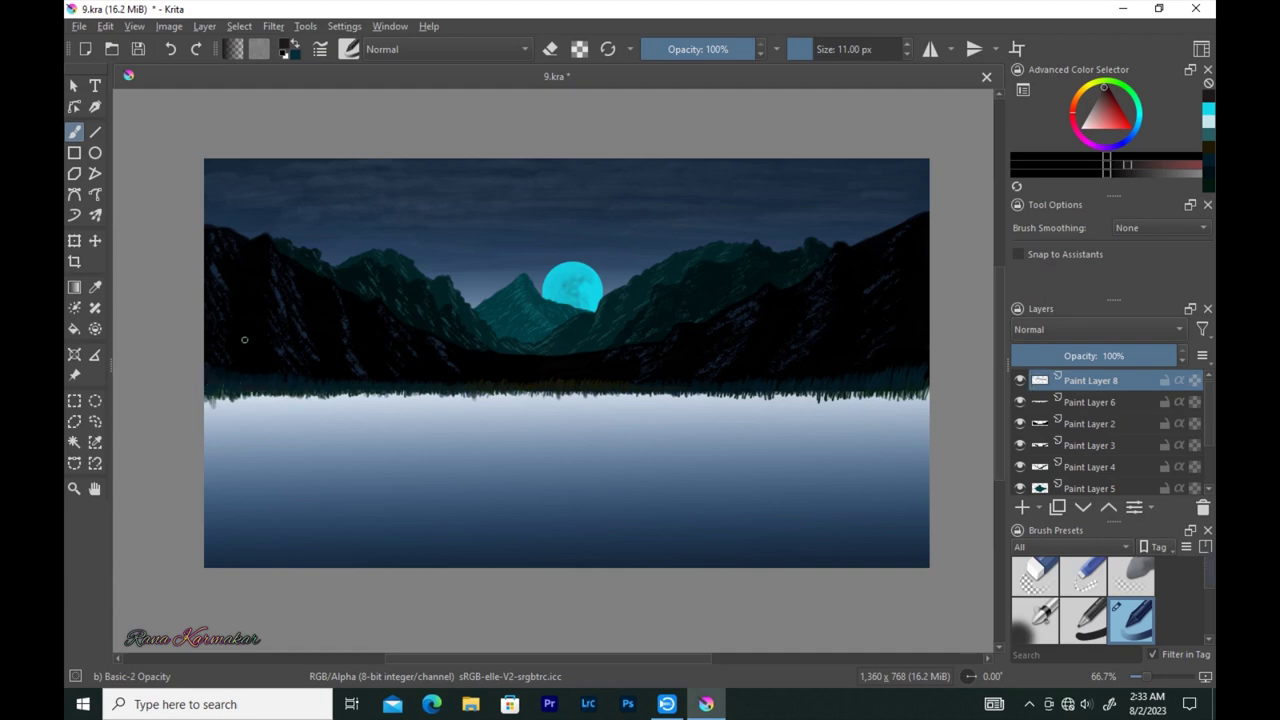
key(ctrl+z)
mouse_move(349, 430)
mouse_down()
mouse_move(200, 420)
mouse_move(385, 414)
mouse_move(205, 397)
mouse_move(343, 406)
mouse_move(262, 409)
mouse_up()
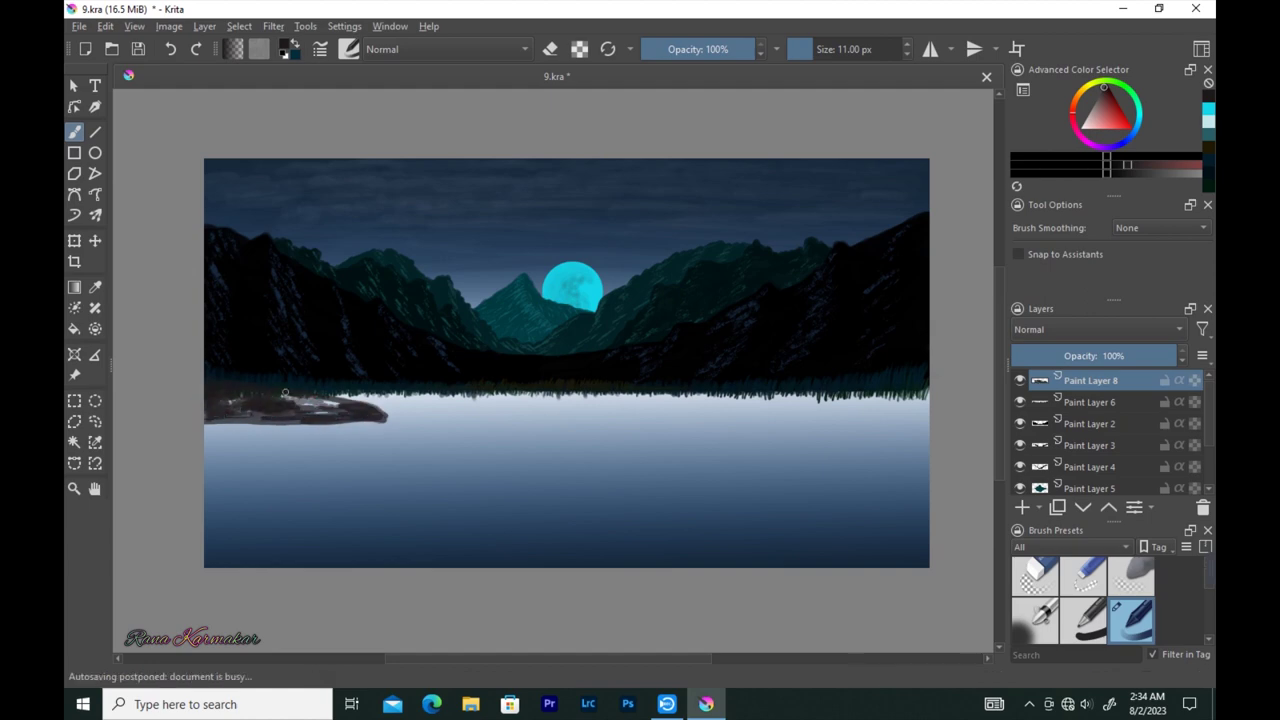
scroll(227, 411, up, 2)
mouse_move(230, 380)
mouse_down()
mouse_move(286, 403)
mouse_move(237, 397)
mouse_move(294, 406)
mouse_move(508, 406)
mouse_move(466, 400)
mouse_up()
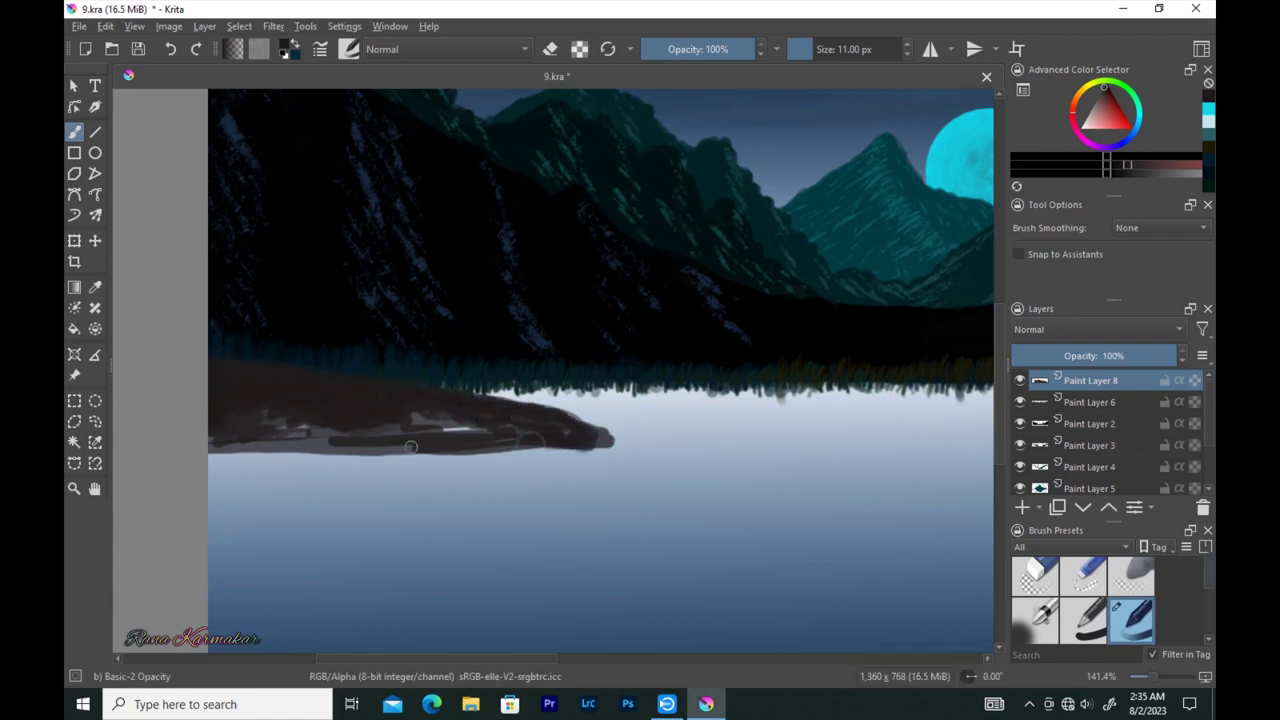
mouse_move(267, 425)
mouse_down()
mouse_move(282, 436)
mouse_move(470, 428)
mouse_up()
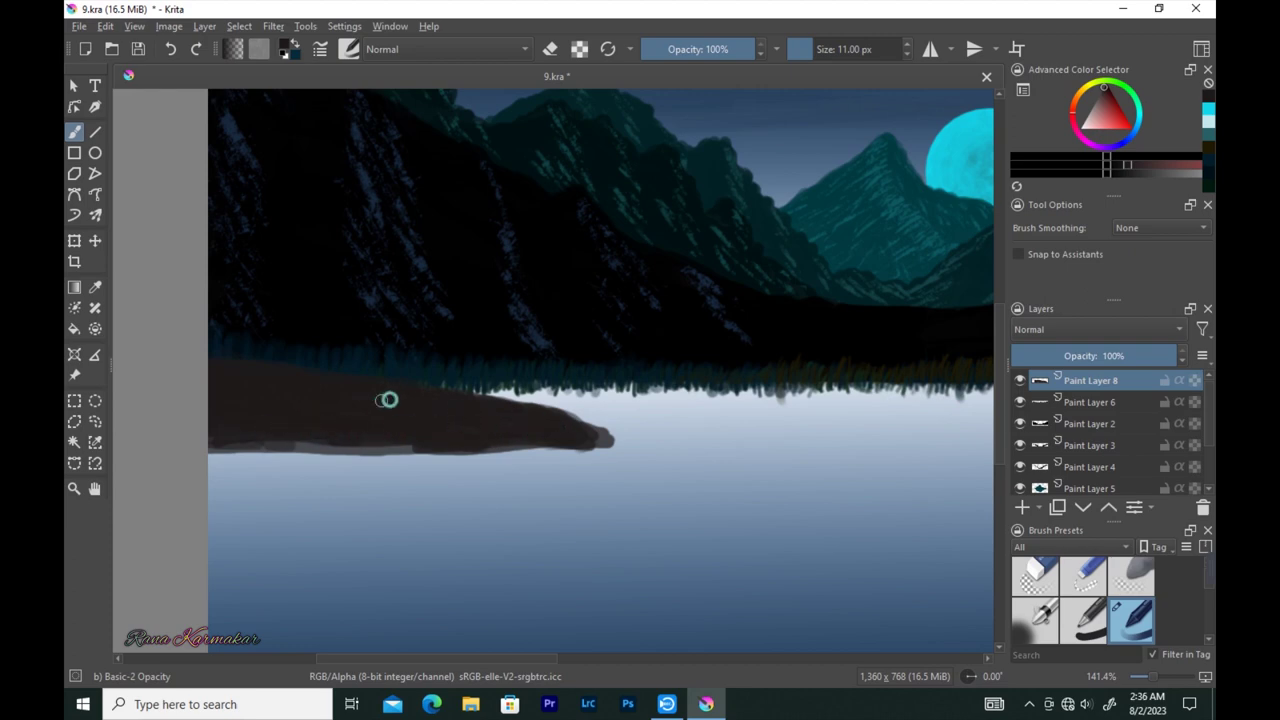
drag(386, 440, 631, 446)
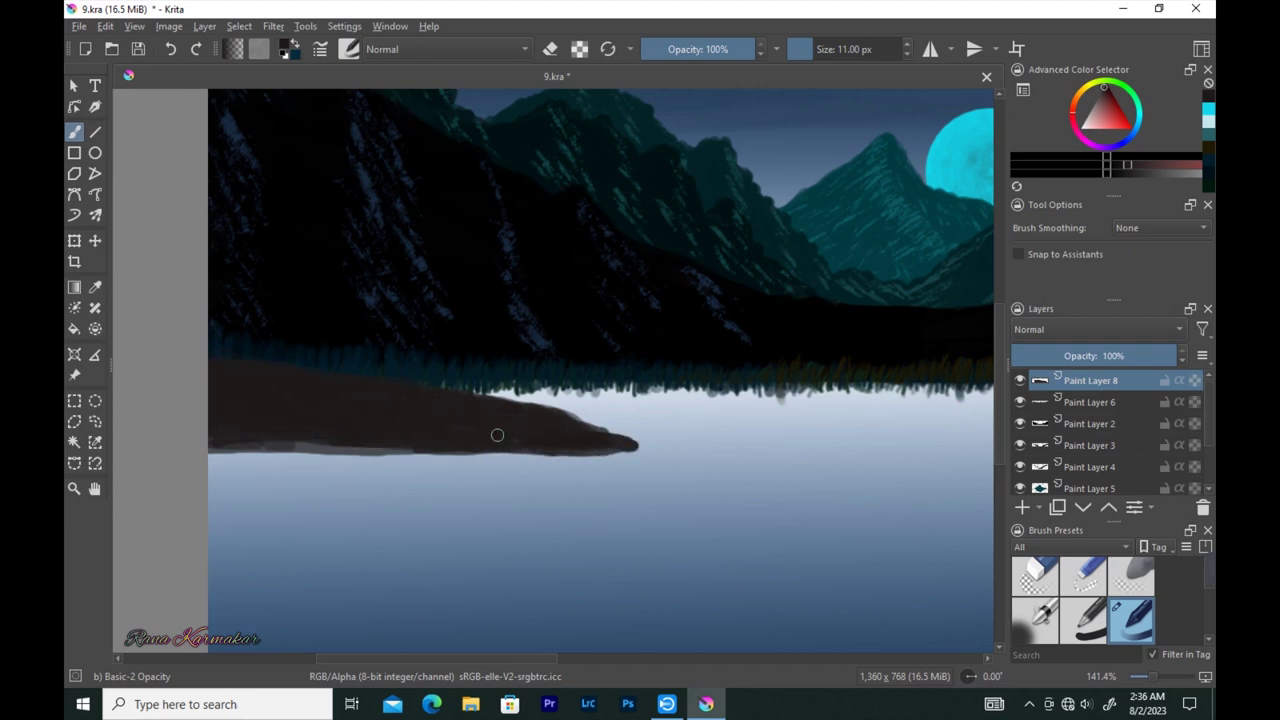
- Give the left shore a straight bottom edge and paint a dark spit on the right shore
click(95, 131)
drag(212, 450, 638, 454)
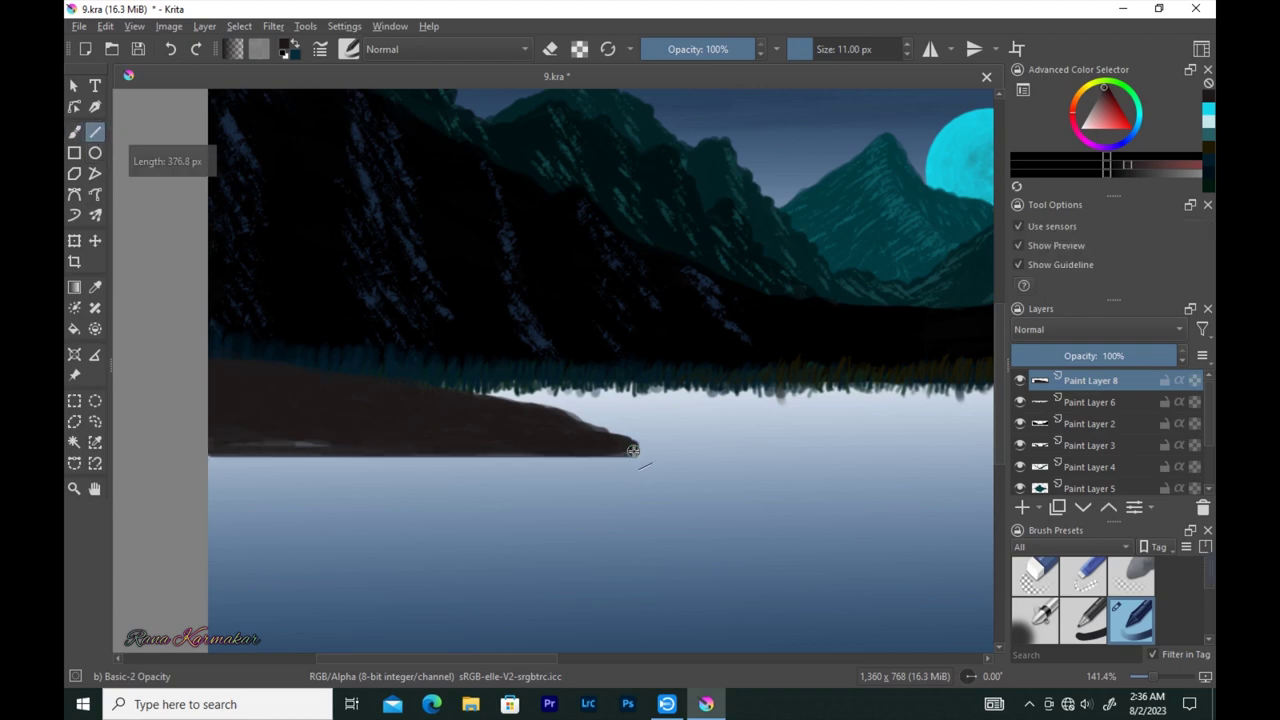
click(73, 133)
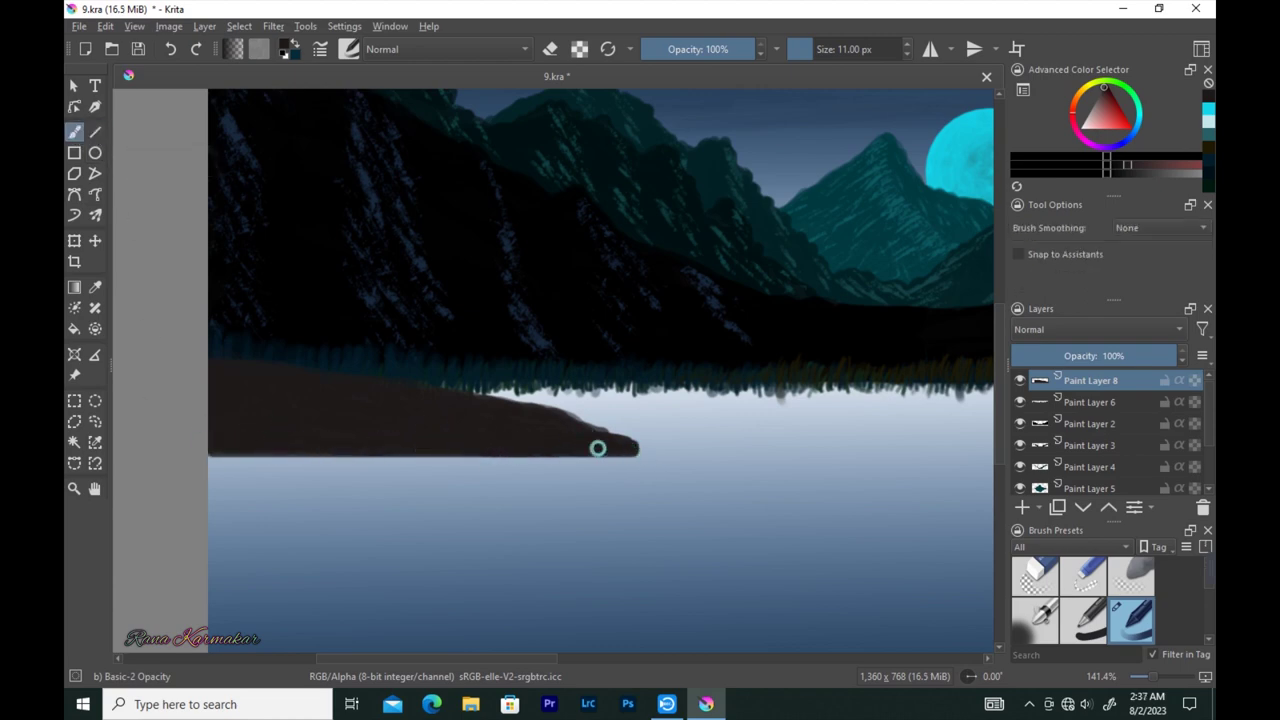
key(minus)
key(minus)
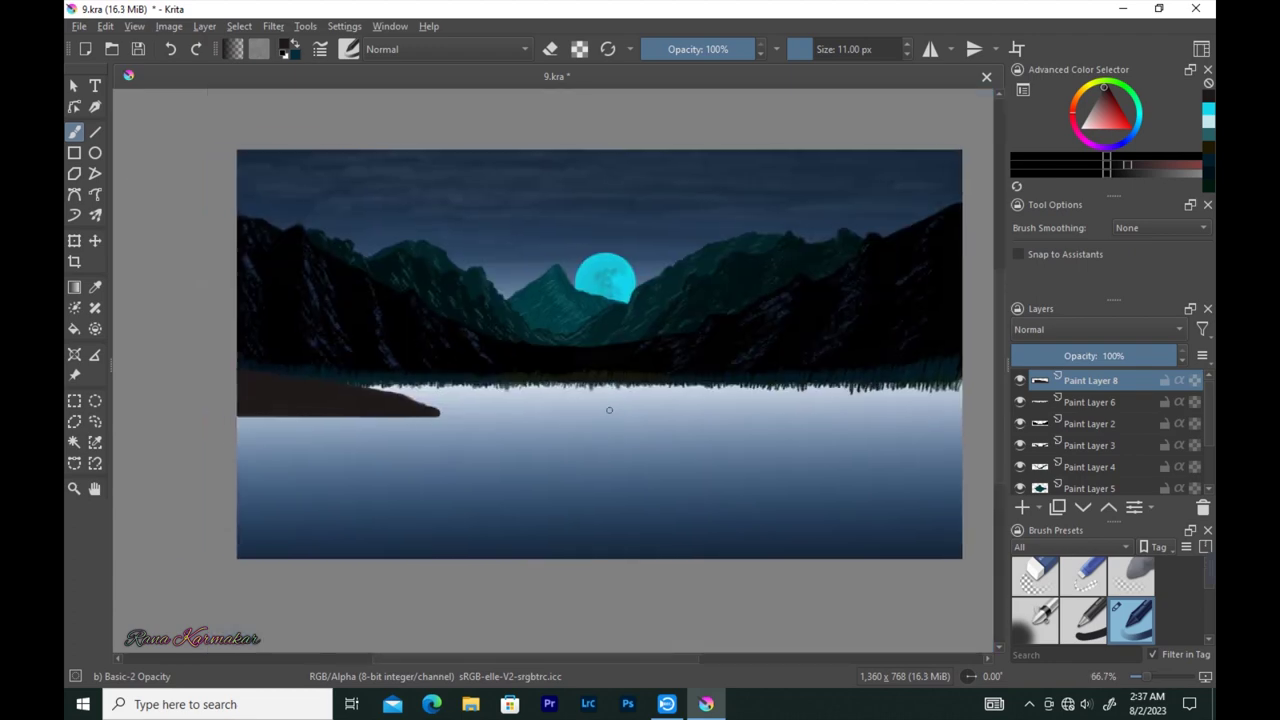
drag(735, 412, 958, 412)
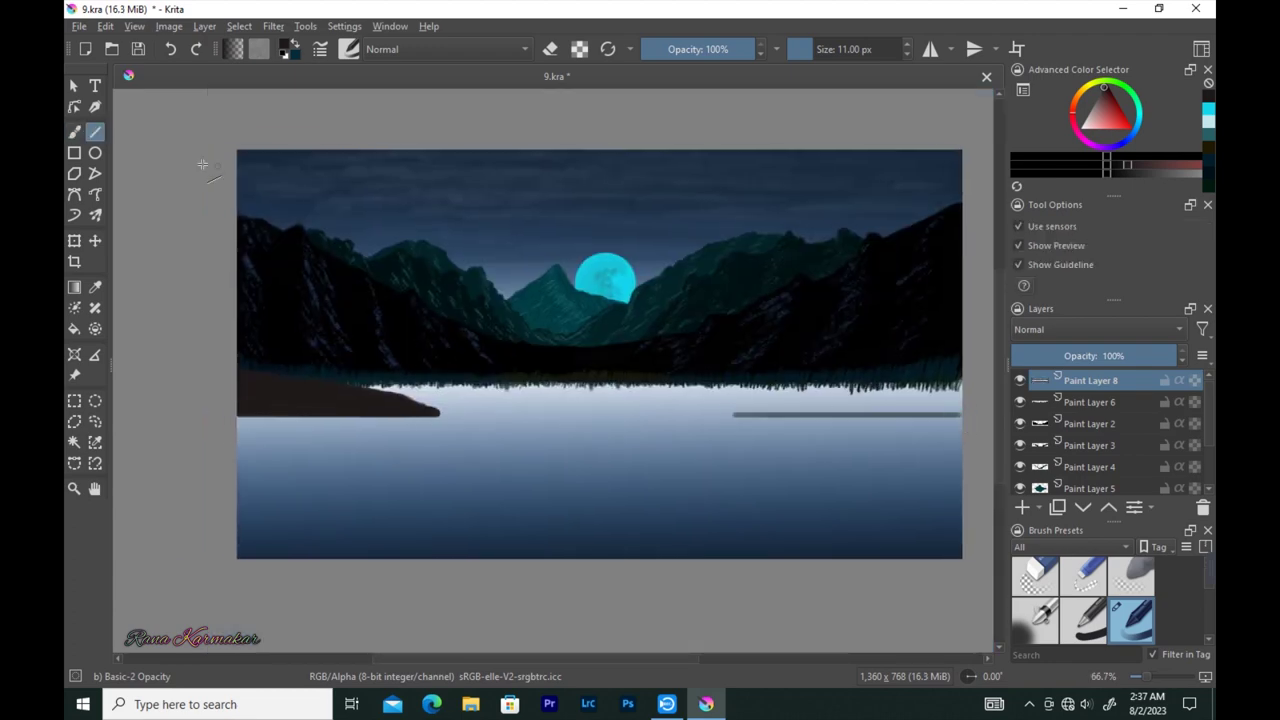
drag(744, 406, 890, 376)
scroll(960, 370, up, 2)
mouse_move(563, 410)
mouse_down()
mouse_move(527, 400)
mouse_move(483, 420)
mouse_move(645, 378)
mouse_move(589, 411)
mouse_move(561, 410)
mouse_move(690, 385)
mouse_move(654, 371)
mouse_move(600, 415)
mouse_move(740, 375)
mouse_move(646, 417)
mouse_move(689, 423)
mouse_move(803, 354)
mouse_move(845, 355)
mouse_move(749, 377)
mouse_move(806, 404)
mouse_move(803, 366)
mouse_move(829, 403)
mouse_move(787, 416)
mouse_move(660, 386)
mouse_up()
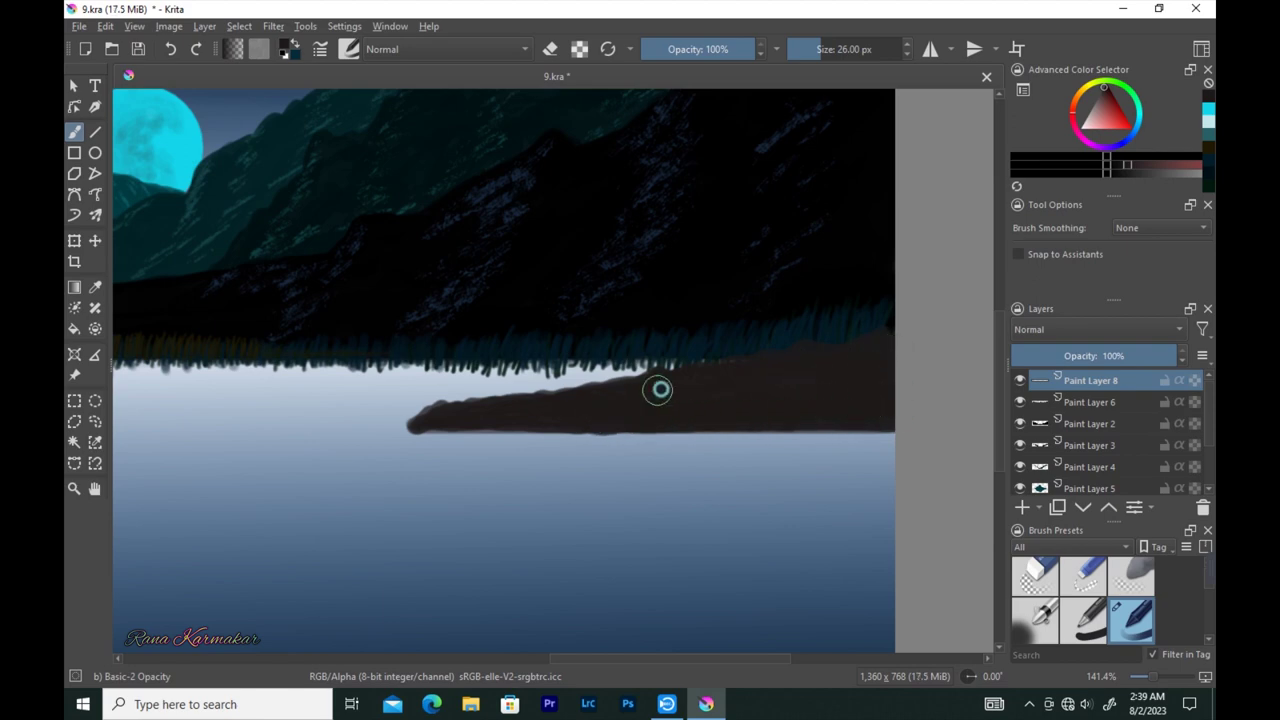
- Draw a short horizontal dark line on the lake with a 12 px line
key(bracketleft)
key(bracketleft)
key(bracketleft)
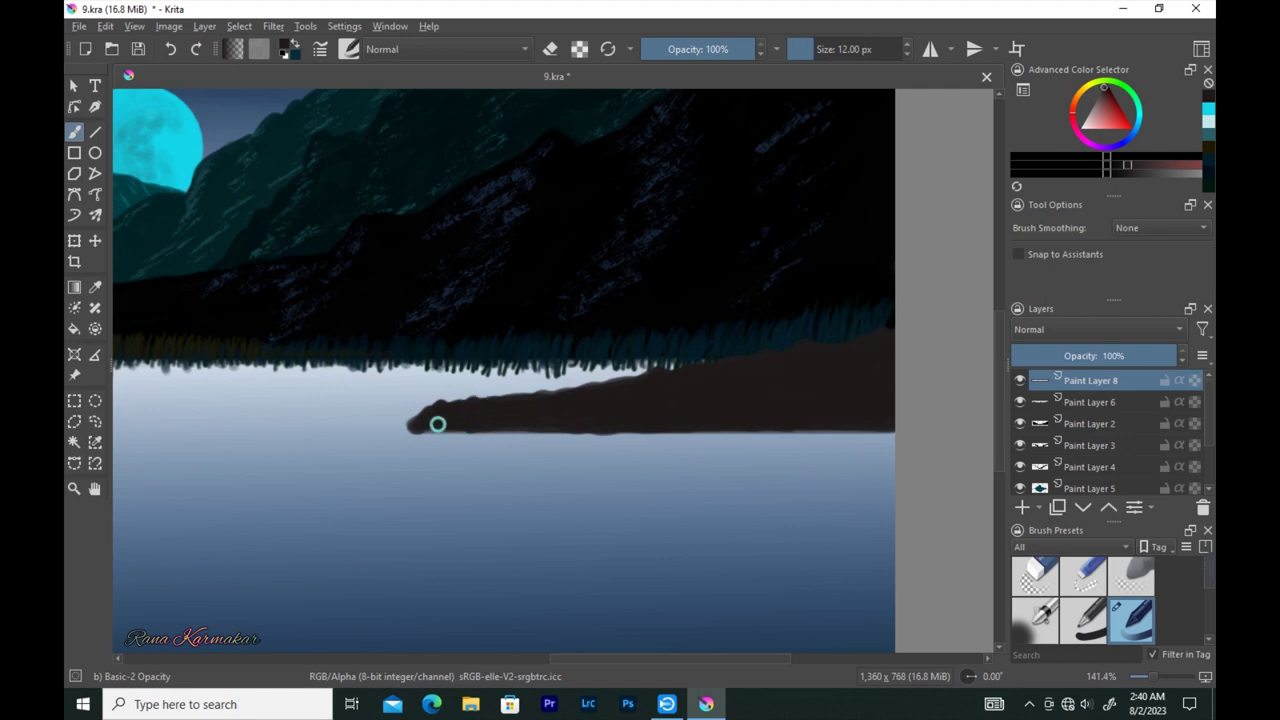
key(minus)
key(minus)
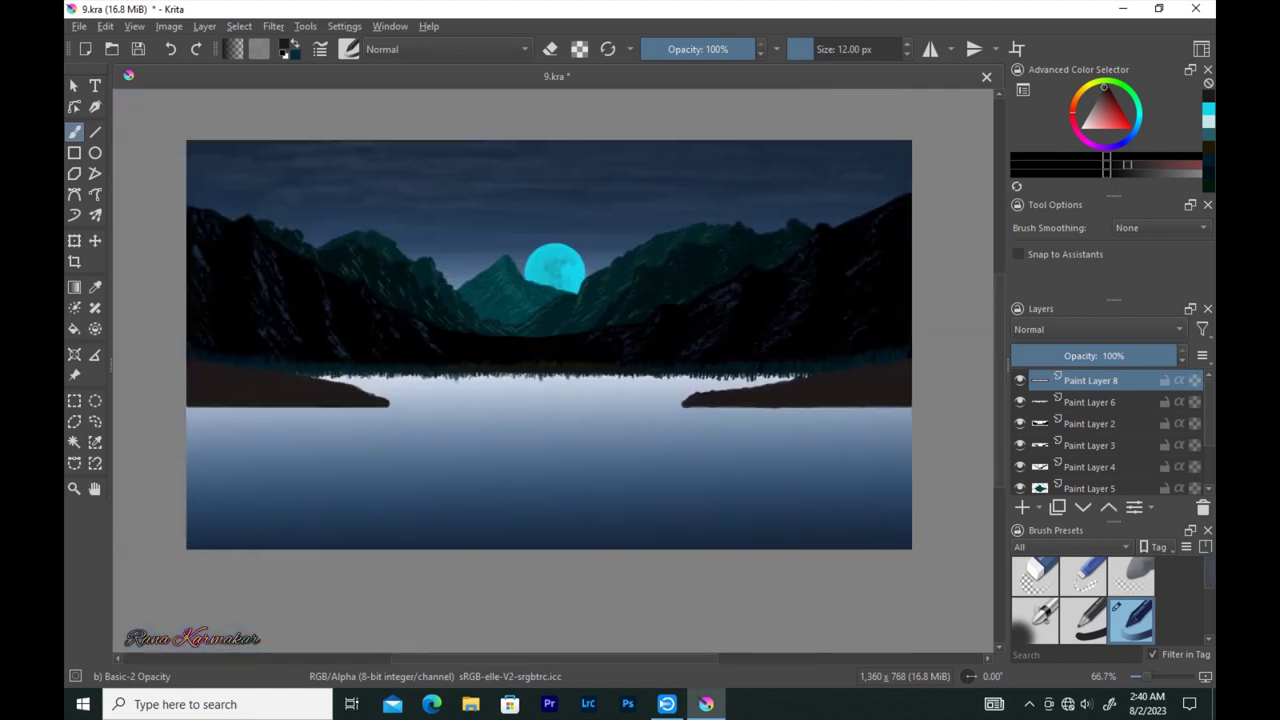
key(v)
drag(381, 444, 452, 444)
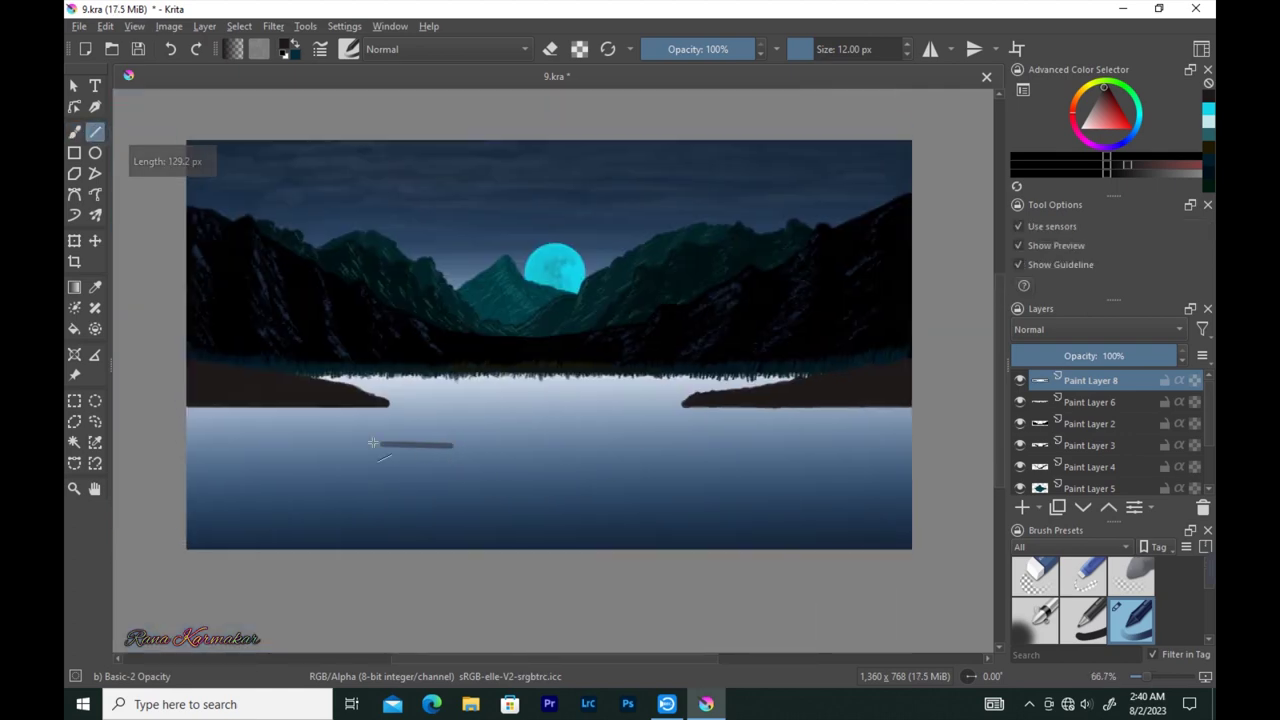
- Draw three more horizontal dark lines across the lake, one long on the lower water
key(bracketleft)
key(bracketleft)
drag(539, 415, 575, 415)
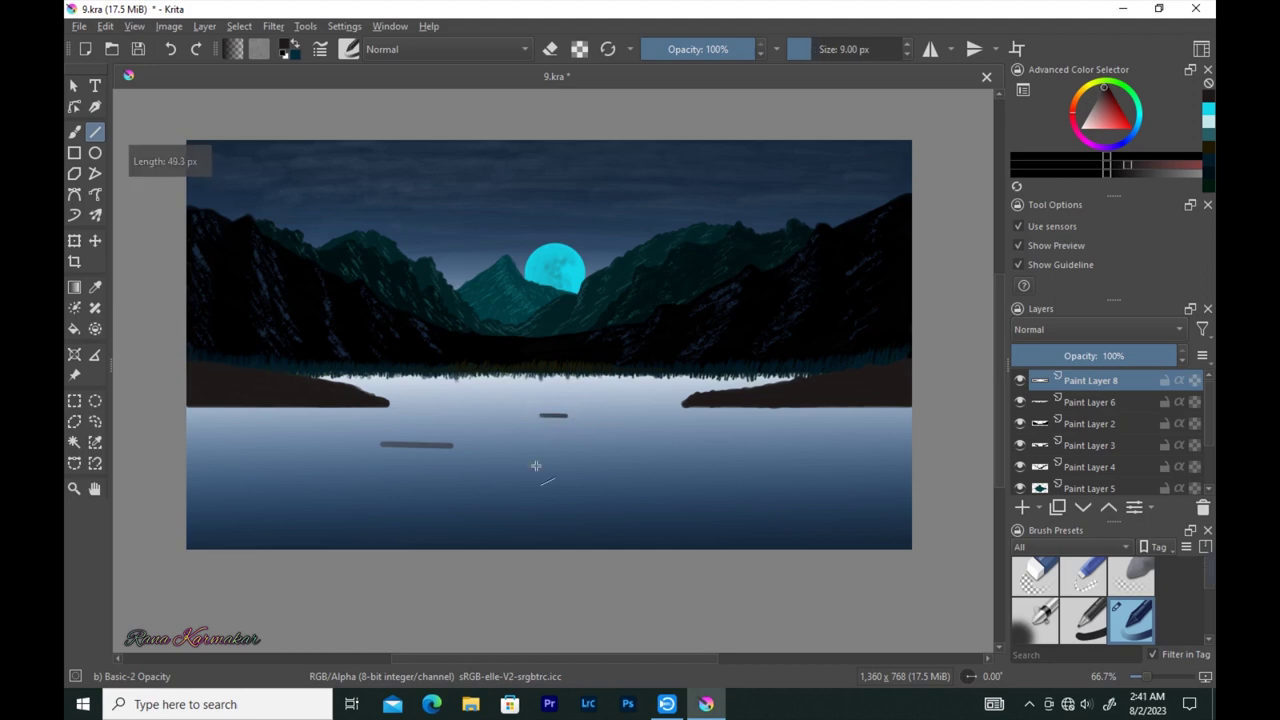
drag(571, 474, 707, 474)
drag(463, 417, 501, 420)
- Outline and fill a dark dome rock on the left line and round off the small bar
key(b)
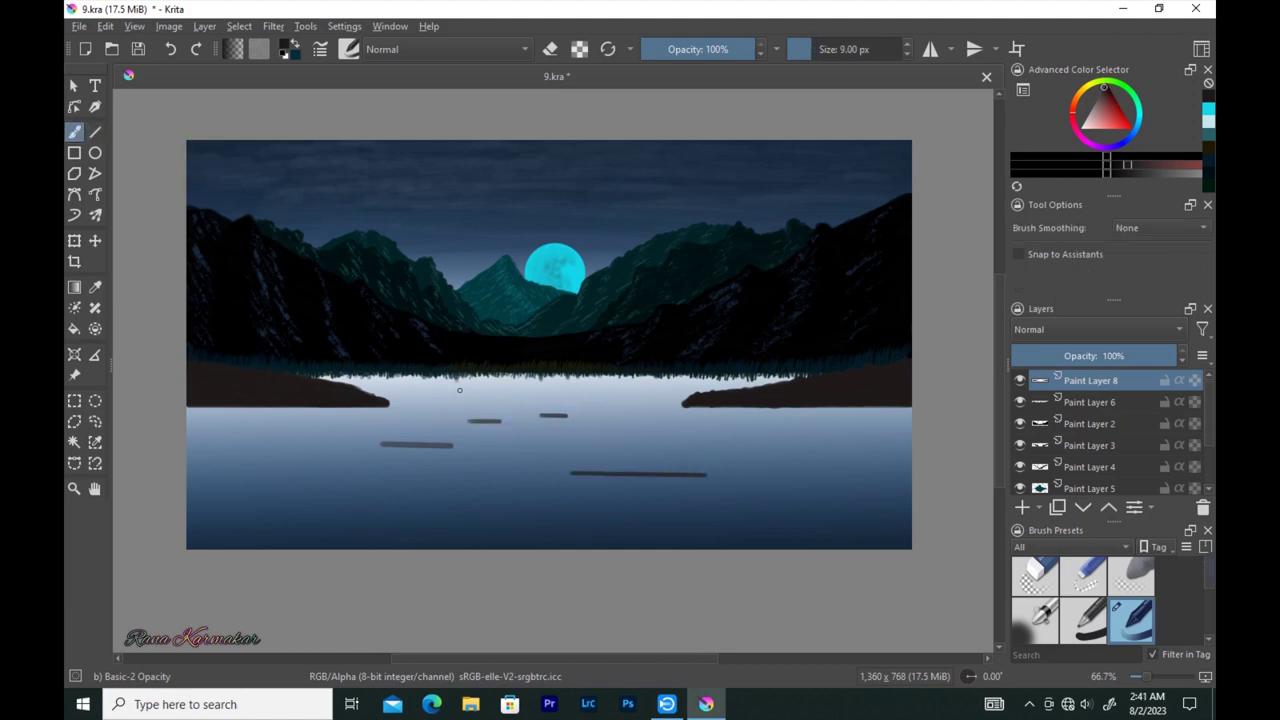
scroll(524, 366, up, 2)
drag(524, 366, 524, 361)
drag(330, 420, 360, 420)
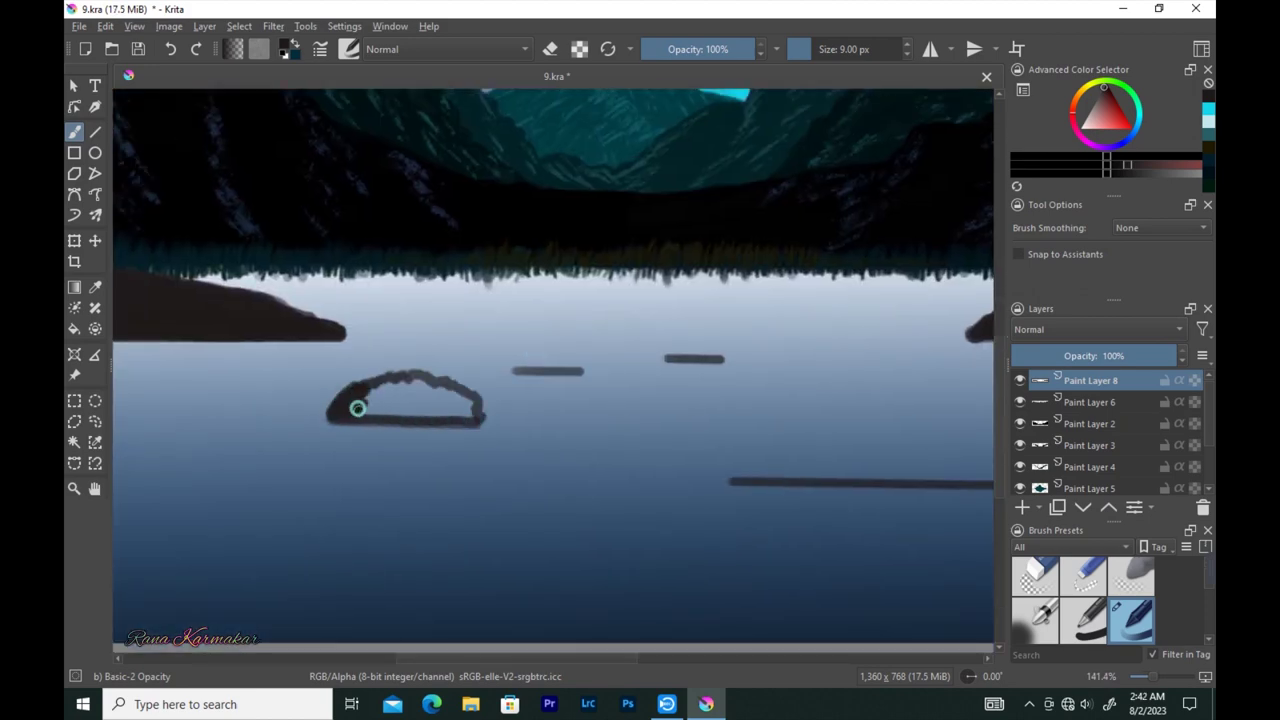
mouse_move(337, 418)
mouse_down()
mouse_move(381, 385)
mouse_move(414, 408)
mouse_move(403, 380)
mouse_move(473, 407)
mouse_move(434, 411)
mouse_move(451, 394)
mouse_move(403, 416)
mouse_up()
key(bracketright)
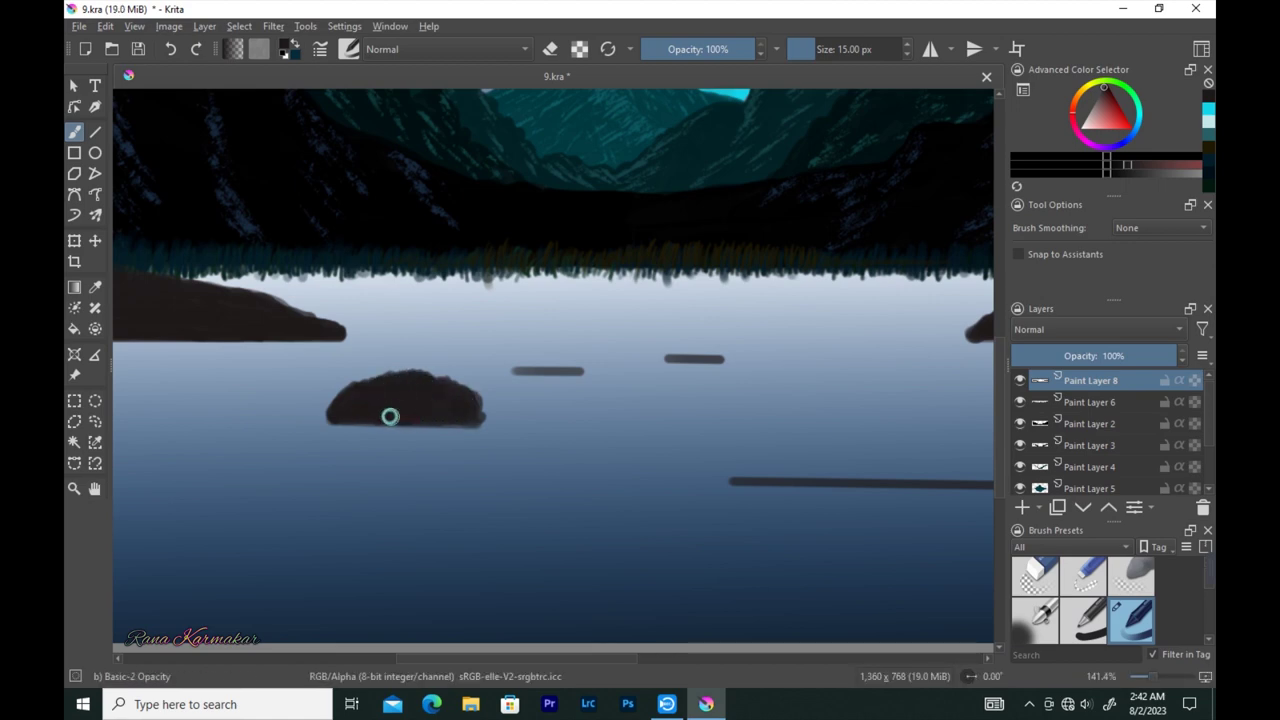
key(bracketleft)
key(bracketleft)
key(bracketleft)
drag(514, 368, 541, 361)
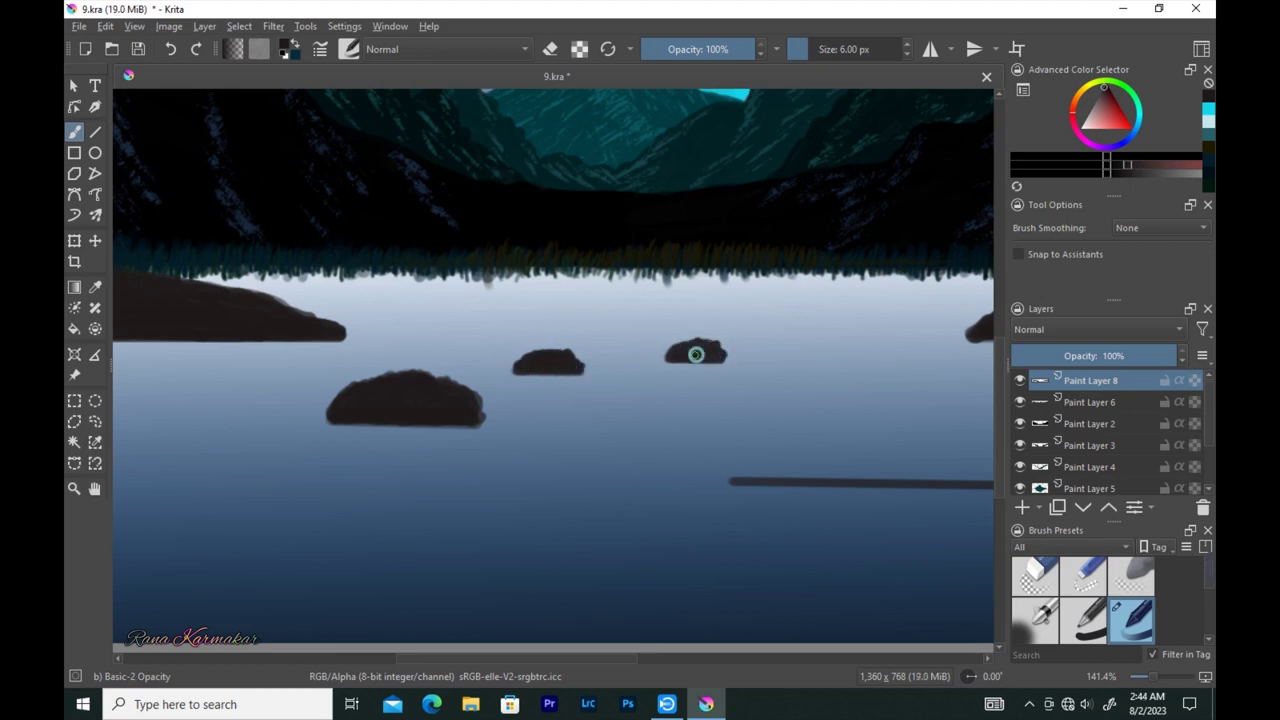
- Outline and fill a large wavy dark rock above the long lower line
drag(716, 357, 591, 347)
mouse_move(605, 470)
mouse_down()
mouse_move(749, 408)
mouse_move(895, 476)
mouse_up()
key(bracketright)
key(bracketright)
key(bracketright)
mouse_move(625, 437)
mouse_down()
mouse_move(620, 457)
mouse_move(694, 440)
mouse_move(700, 451)
mouse_move(763, 425)
mouse_move(840, 460)
mouse_move(623, 449)
mouse_move(748, 431)
mouse_move(703, 423)
mouse_move(757, 414)
mouse_move(783, 420)
mouse_move(740, 449)
mouse_move(771, 463)
mouse_move(763, 417)
mouse_move(869, 438)
mouse_move(879, 469)
mouse_up()
key(bracketleft)
key(bracketleft)
key(bracketleft)
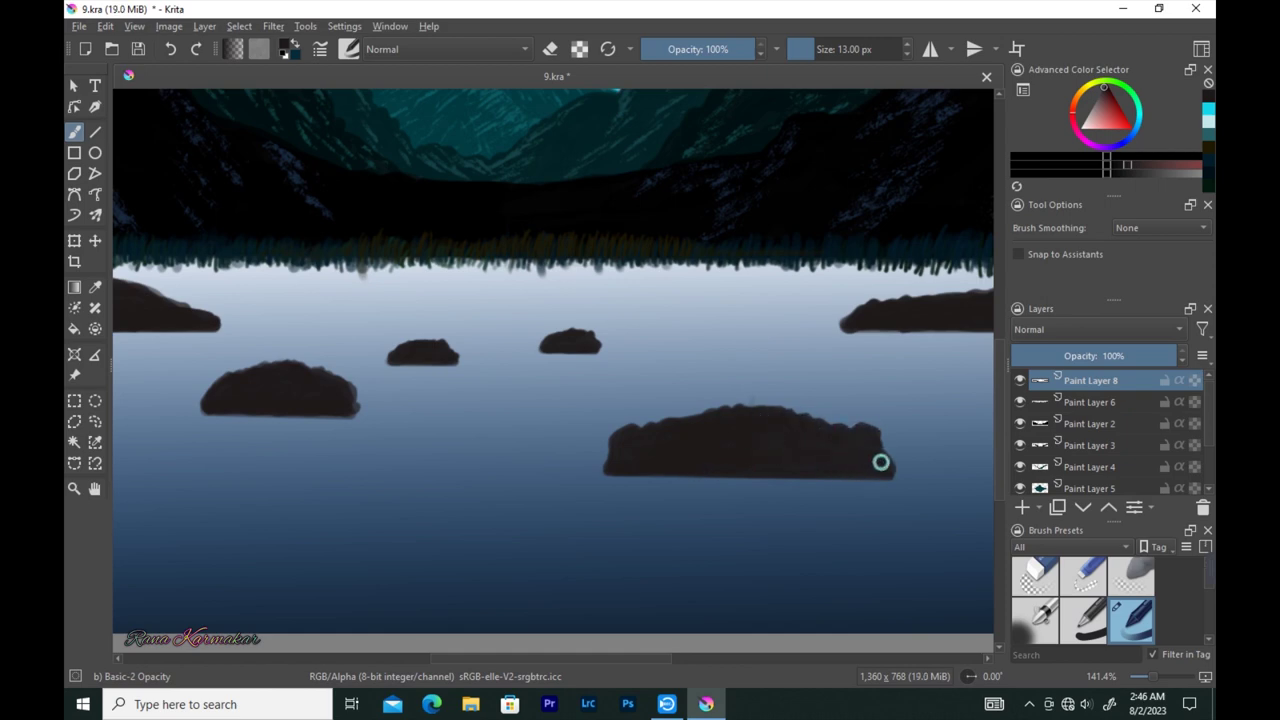
key(minus)
key(minus)
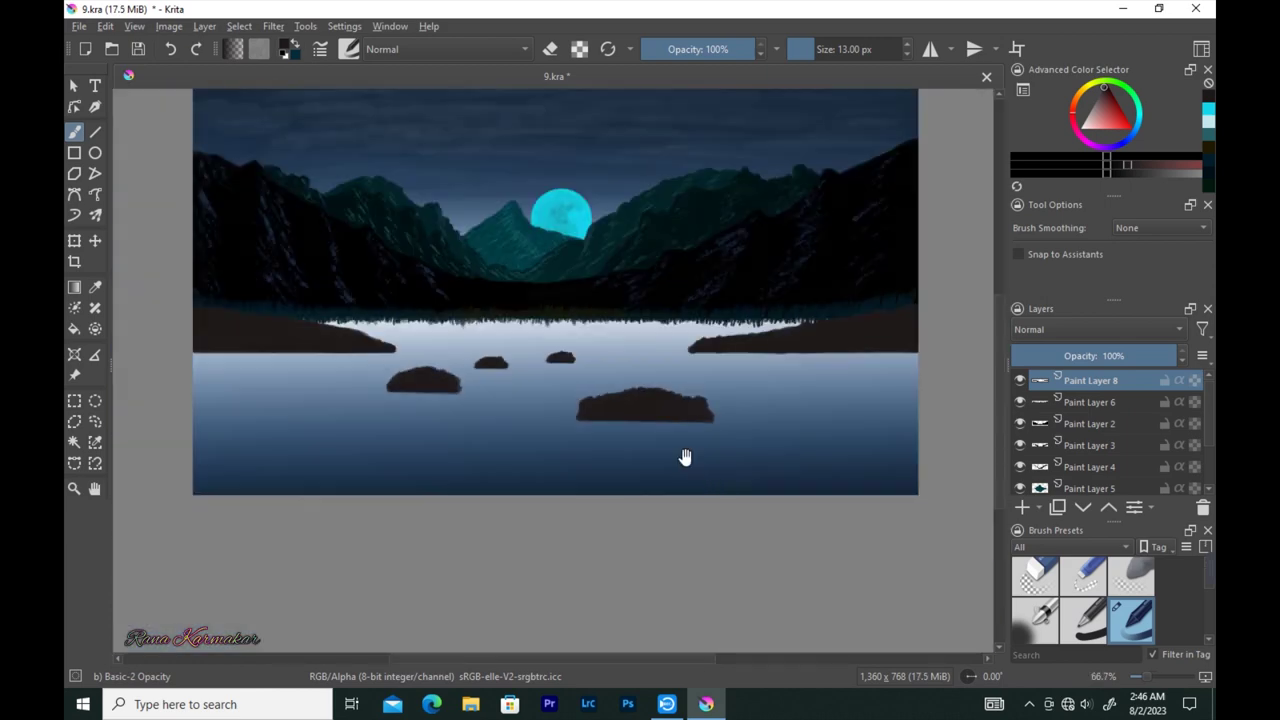
- Outline and fill a large dark rock on a straight base line in the lower-left lake
drag(222, 517, 430, 518)
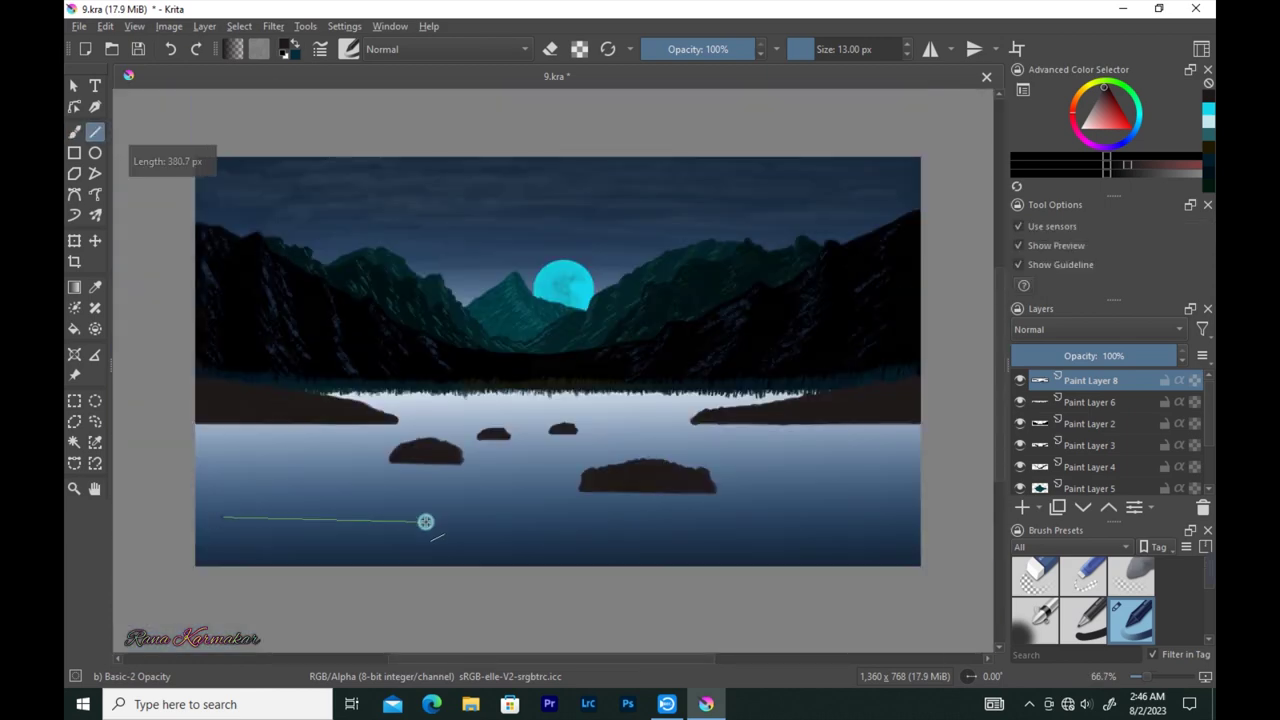
mouse_move(310, 470)
mouse_down()
mouse_move(220, 517)
mouse_move(430, 518)
mouse_up()
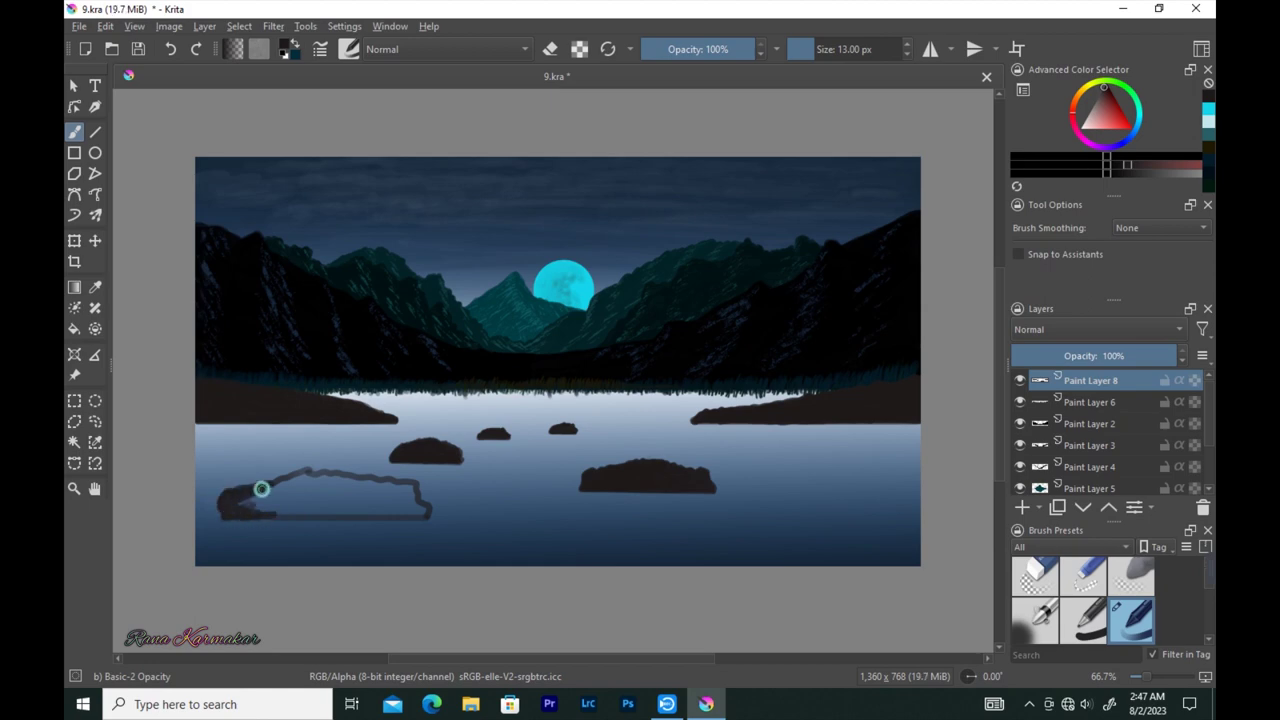
mouse_move(305, 474)
mouse_down()
mouse_move(246, 500)
mouse_move(272, 515)
mouse_move(246, 497)
mouse_move(334, 506)
mouse_move(317, 480)
mouse_move(333, 479)
mouse_move(363, 508)
mouse_move(403, 508)
mouse_move(366, 486)
mouse_move(383, 504)
mouse_up()
key(bracketleft)
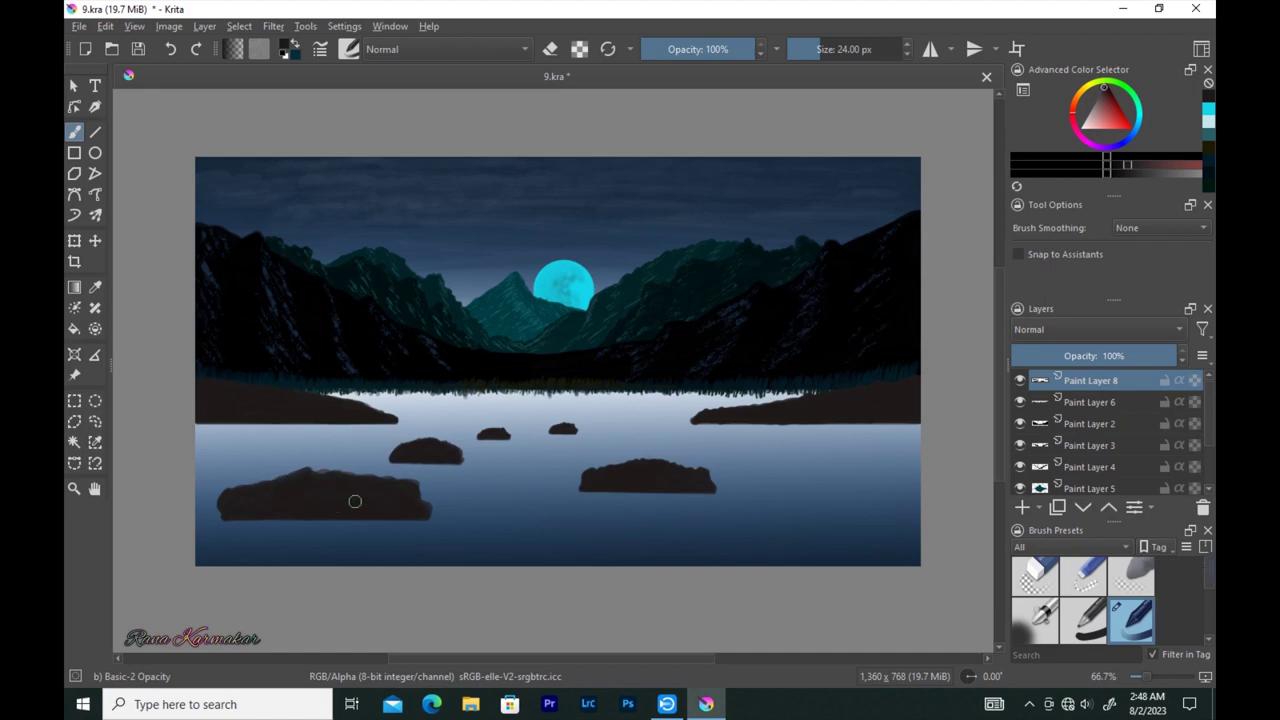
- Pick a teal painting colour and adjust its hue and brightness in the colour selector
scroll(516, 552, right, 2)
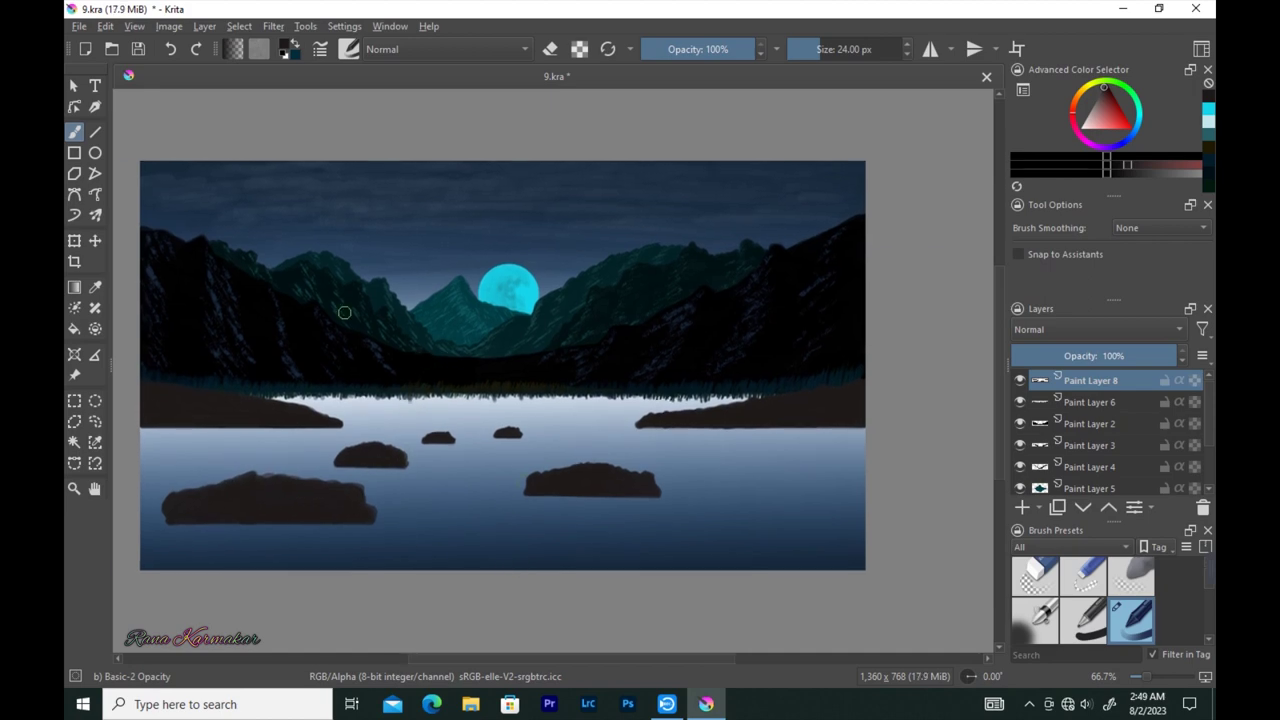
ctrl+click(525, 283)
drag(1050, 163, 1037, 168)
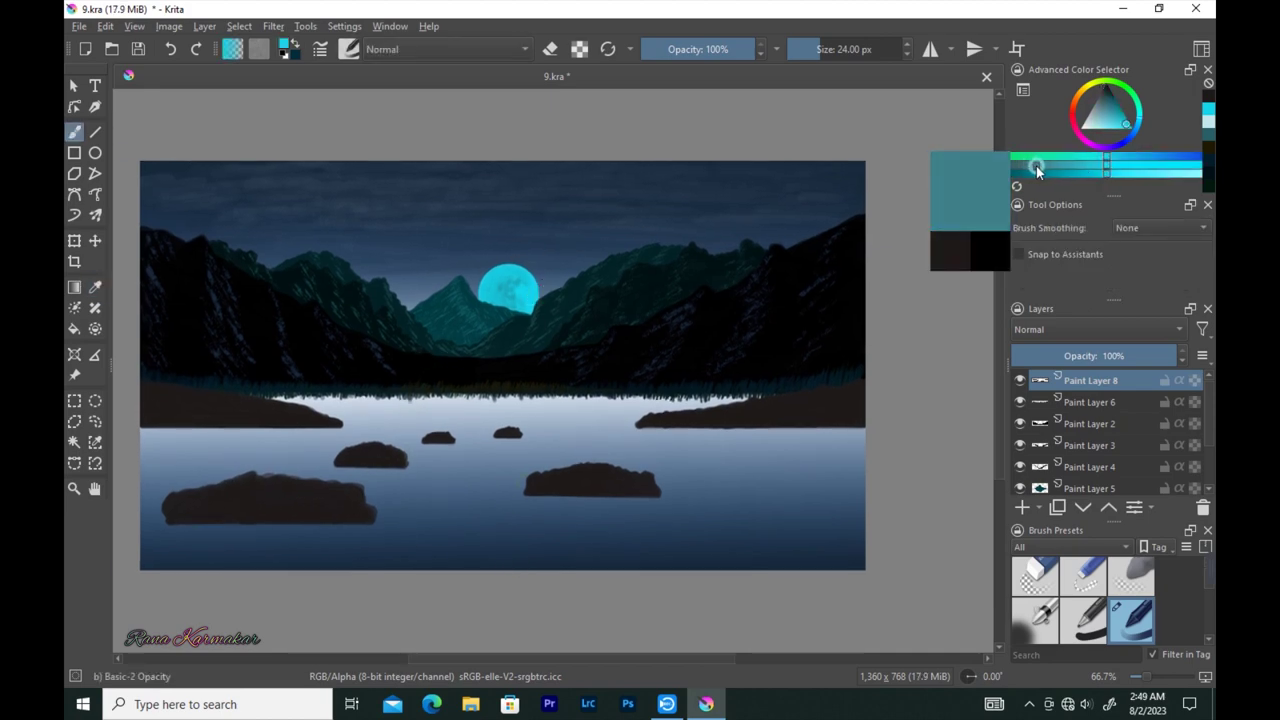
drag(1113, 110, 1107, 96)
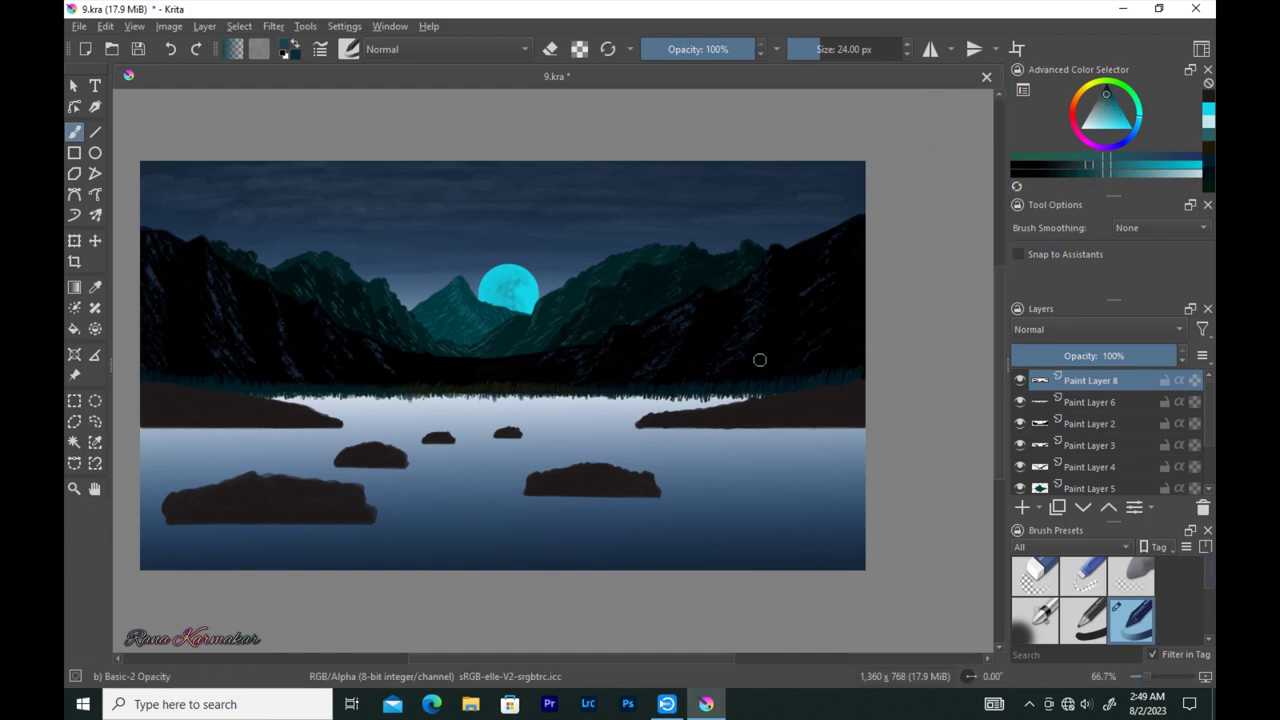
- Draw a thin 2 px line across the right shore rock
scroll(760, 360, up, 3)
drag(365, 287, 273, 279)
key(bracketleft)
key(bracketleft)
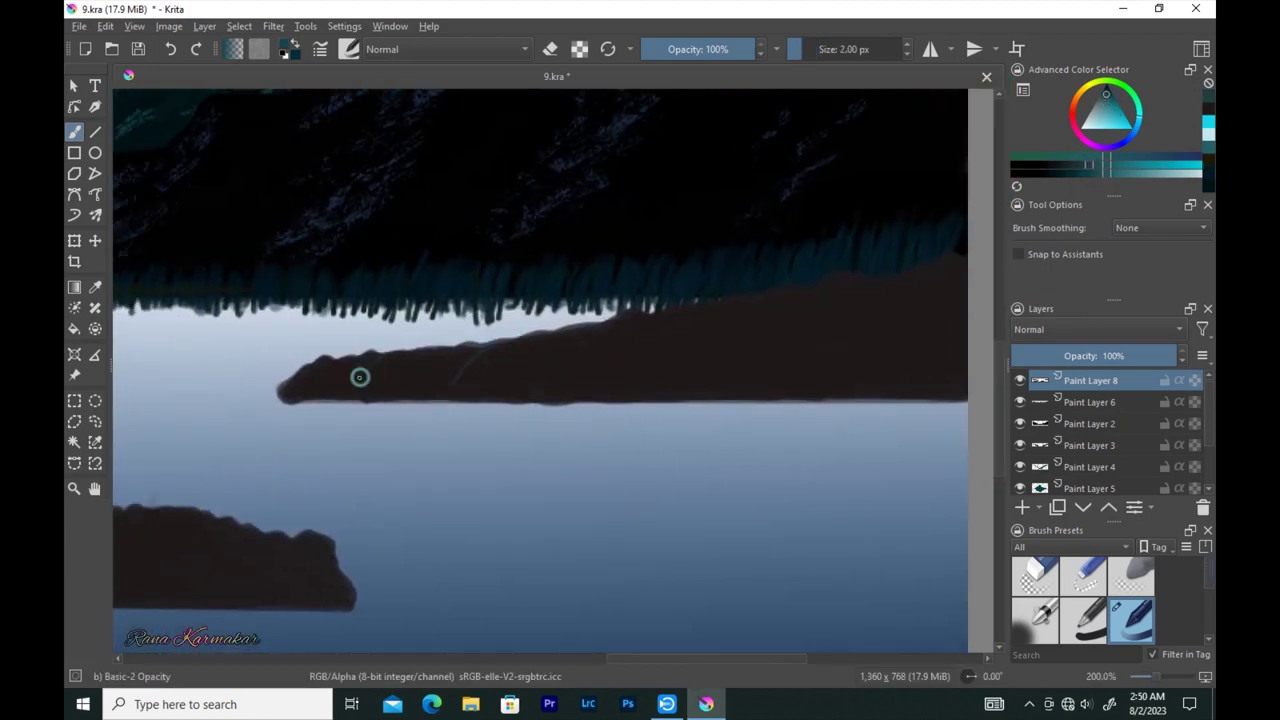
drag(631, 318, 515, 393)
- Choose the Paint Break Brush from the environment brush tag in the preset chooser
drag(871, 308, 845, 314)
click(349, 49)
click(571, 81)
click(377, 98)
click(560, 400)
- Add two light Paint Break strokes across the right rock and along its top edge
click(797, 291)
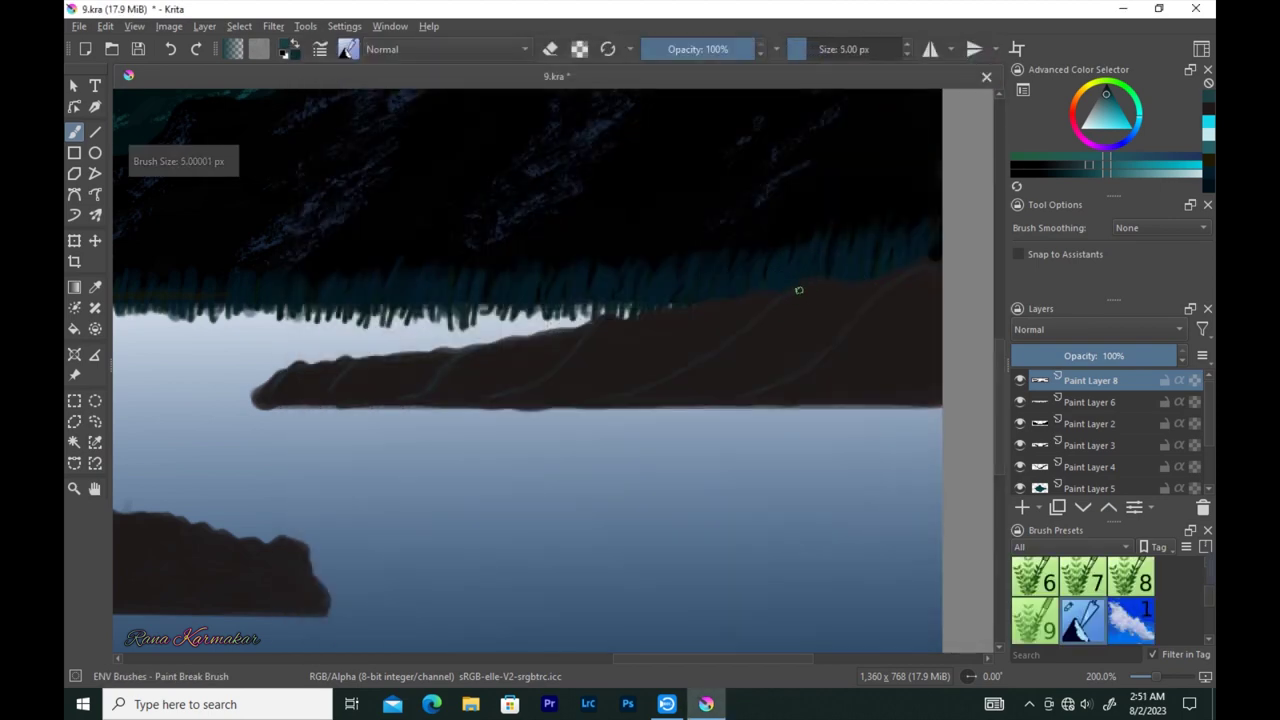
scroll(801, 284, right, 1)
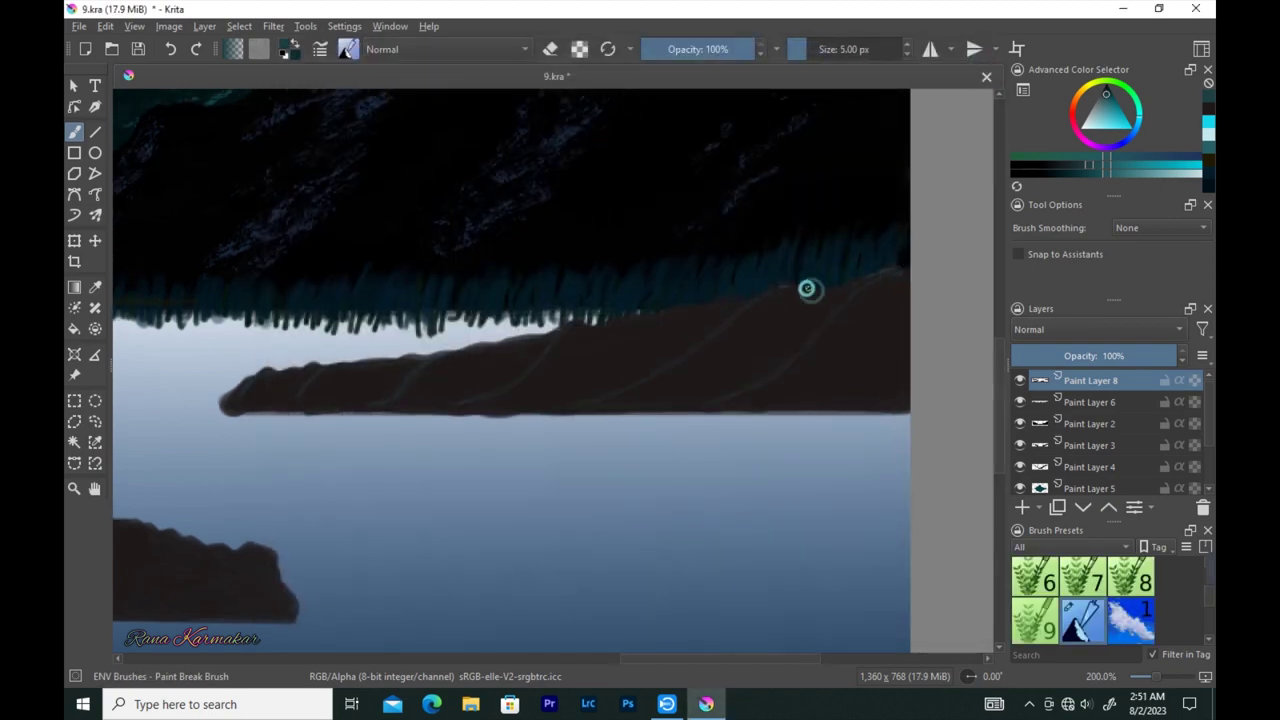
drag(866, 289, 727, 398)
drag(745, 302, 578, 396)
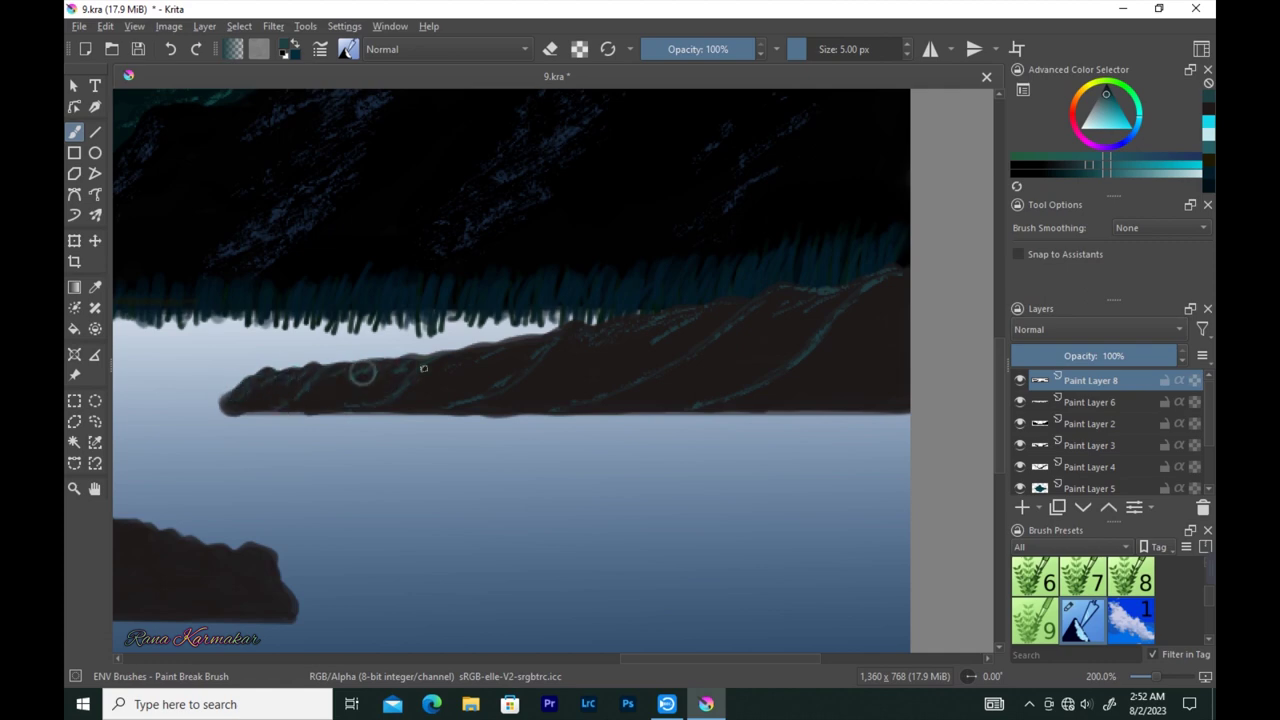
key(minus)
key(minus)
key(minus)
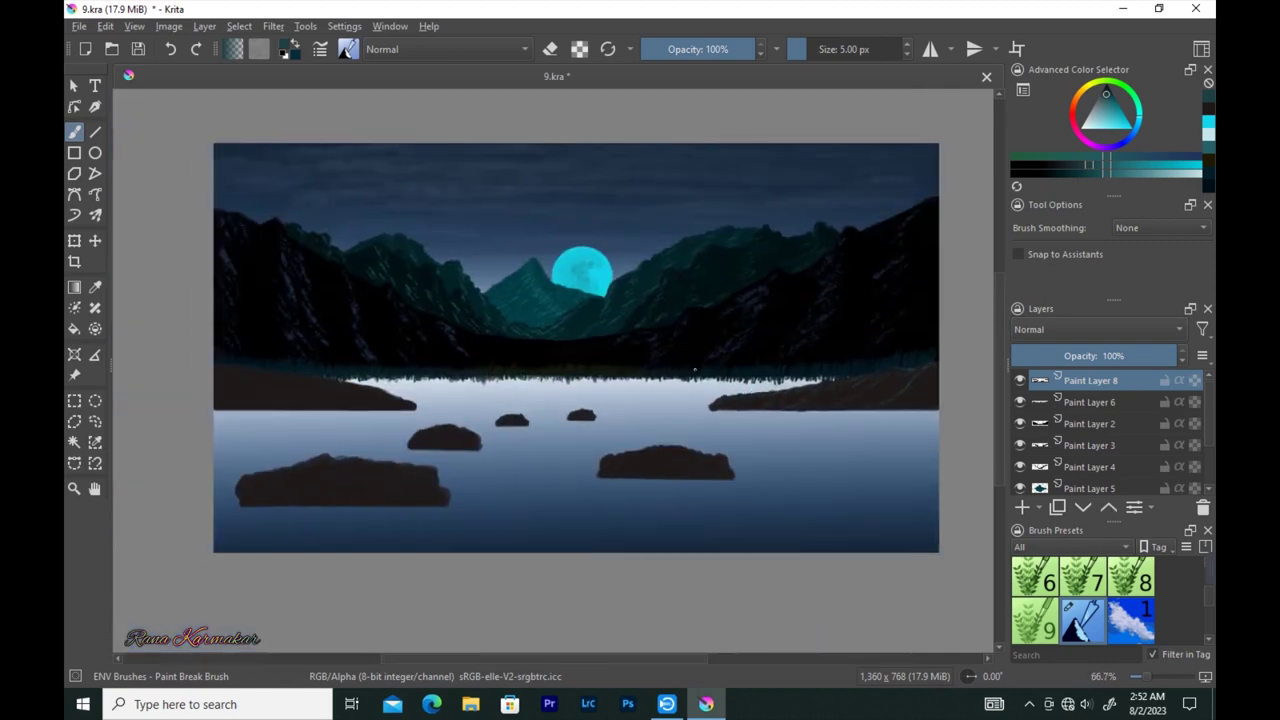
scroll(305, 408, up, 2)
- Brush thin teal grass strokes over the left shore rock and the large lake rock
drag(228, 346, 337, 421)
drag(350, 378, 441, 426)
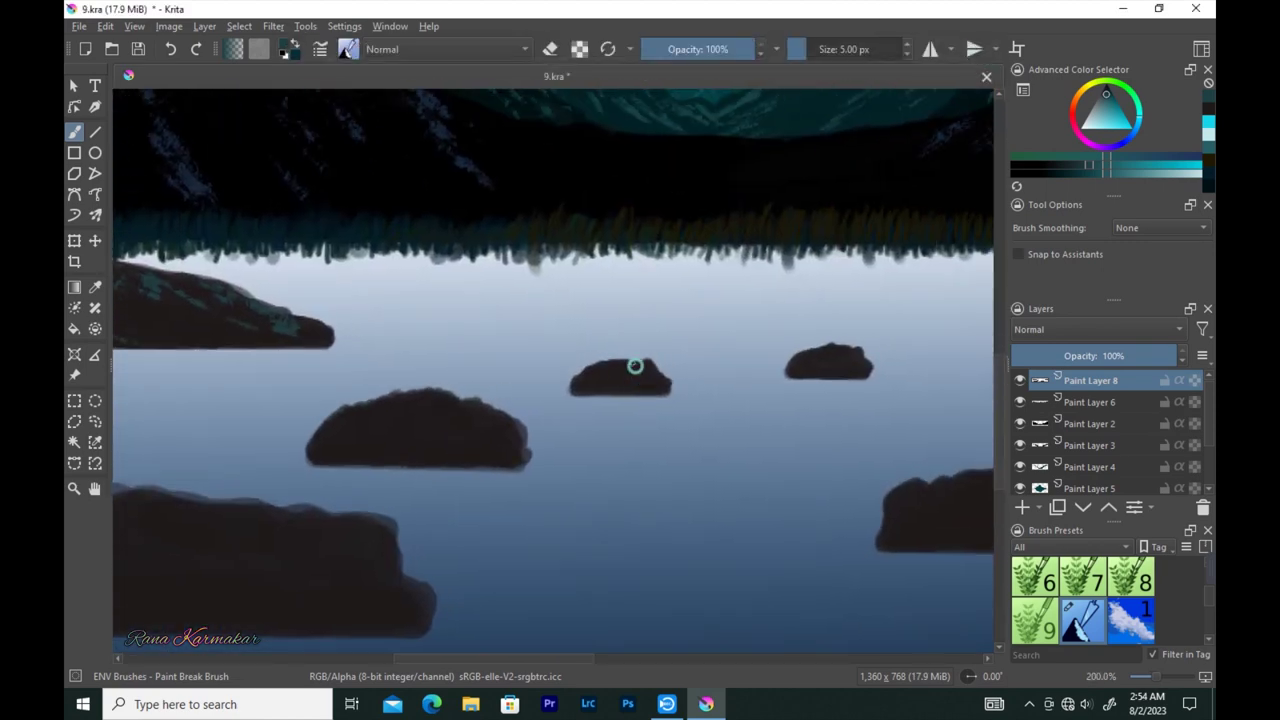
drag(757, 333, 690, 348)
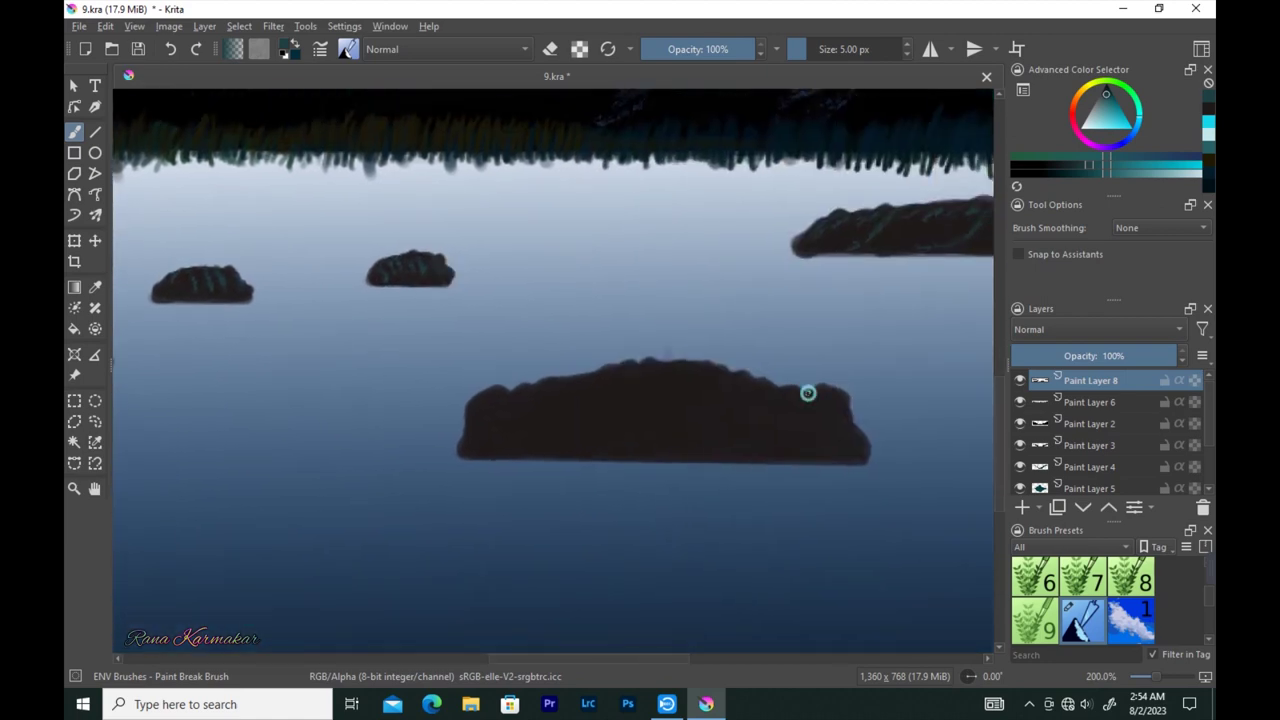
drag(699, 359, 718, 425)
drag(652, 368, 658, 428)
drag(682, 370, 689, 397)
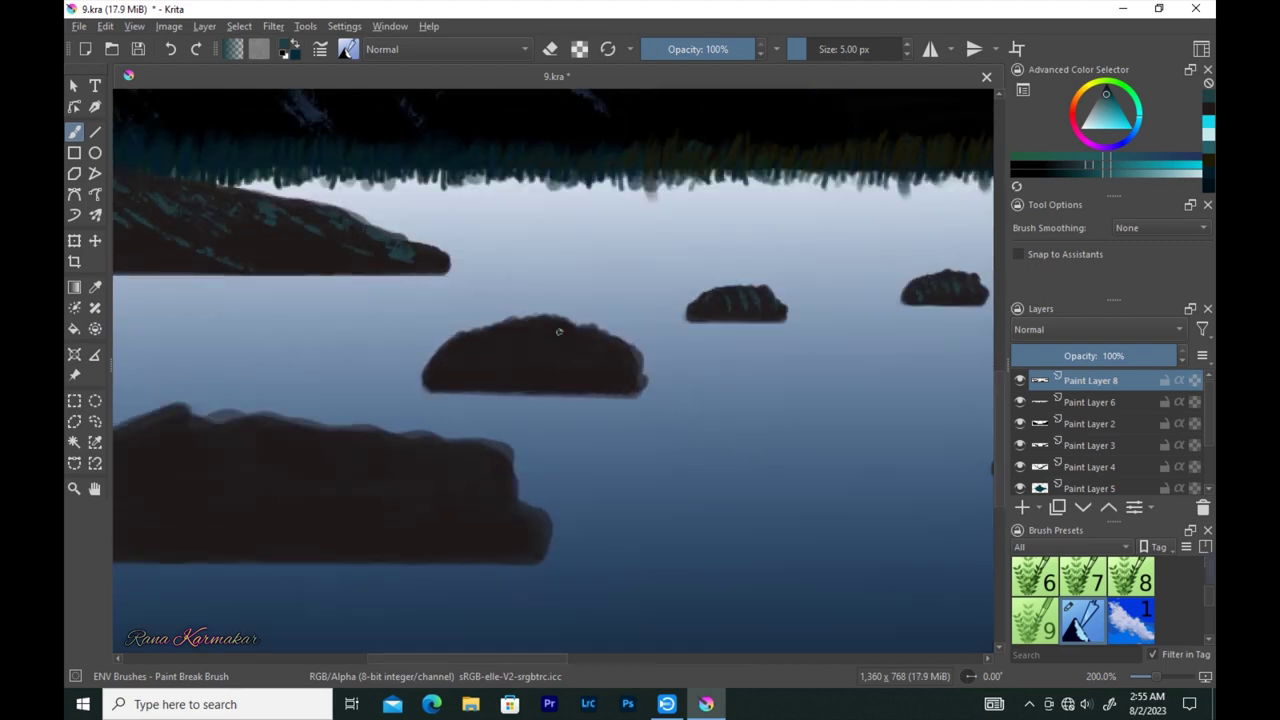
- Add teal grass strokes over the middle rock and hatch the lower rock with a 10 px brush
drag(600, 340, 610, 372)
mouse_move(535, 322)
mouse_down()
mouse_move(540, 370)
mouse_move(505, 345)
mouse_up()
mouse_move(445, 336)
mouse_down()
mouse_move(448, 362)
mouse_move(482, 368)
mouse_up()
drag(530, 315, 535, 355)
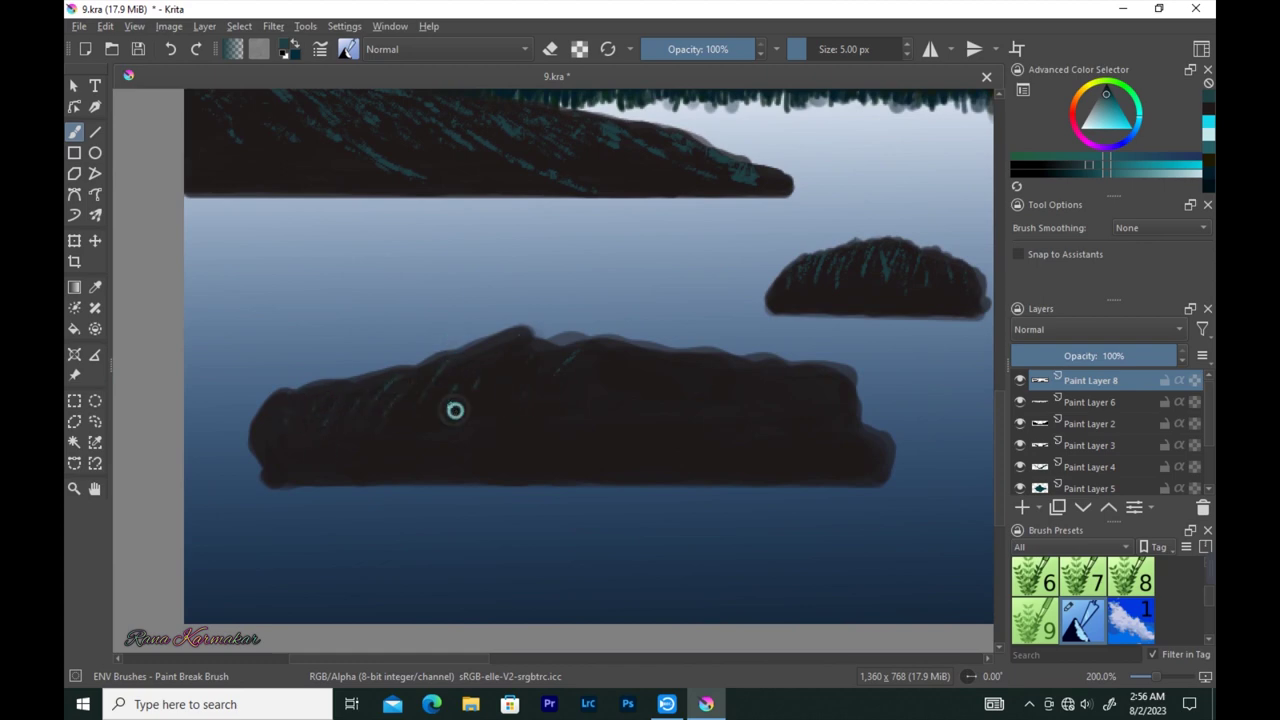
key(bracketright)
mouse_move(507, 344)
mouse_down()
mouse_move(294, 434)
mouse_move(643, 346)
mouse_move(866, 457)
mouse_move(763, 371)
mouse_up()
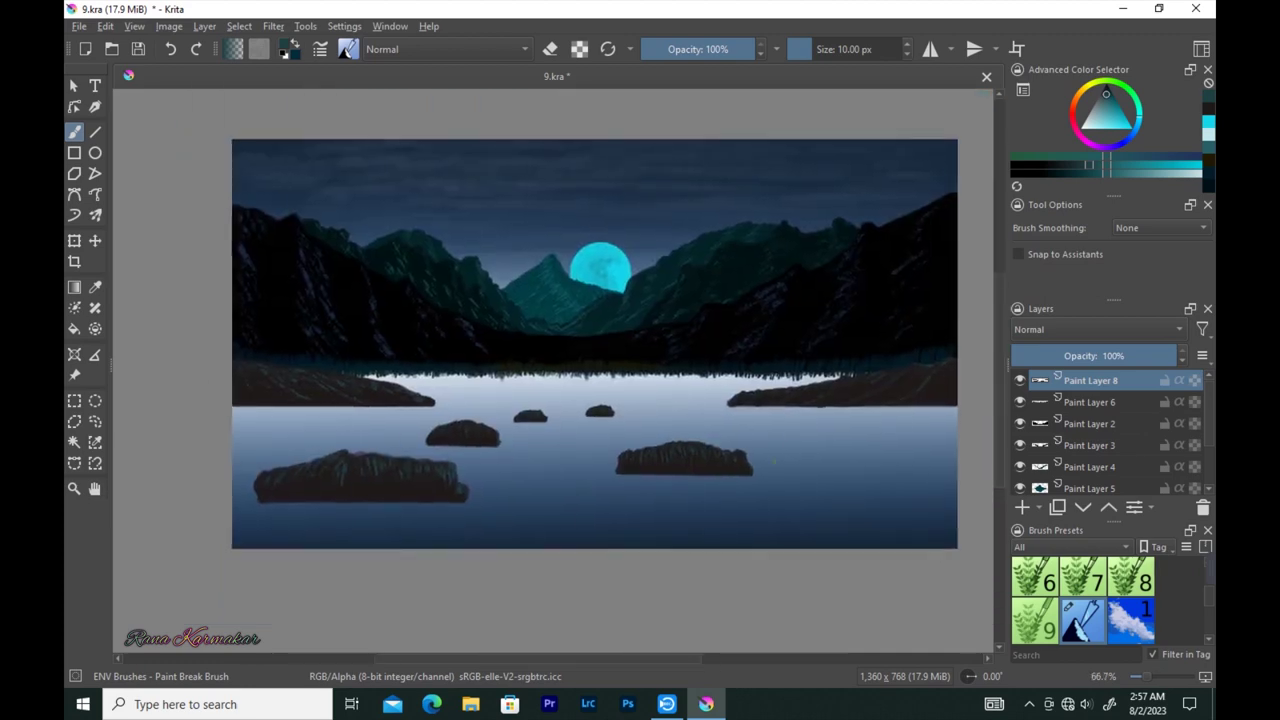
click(1022, 507)
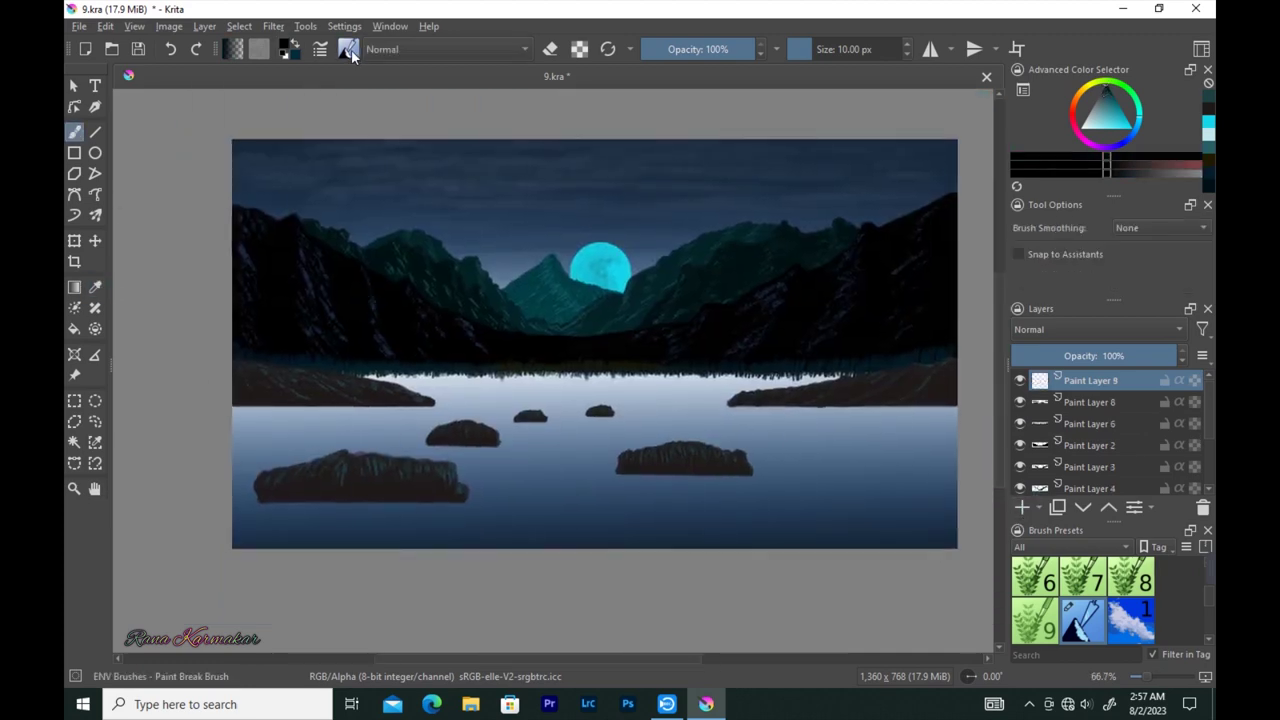
- Paint a dark shoreline stroke across the lower-right water, enlarging the brush to 38 px
click(348, 49)
key(slash)
key(bracketright)
mouse_move(645, 547)
mouse_down()
mouse_move(958, 490)
mouse_move(894, 534)
mouse_move(806, 534)
mouse_move(887, 535)
mouse_up()
key(bracketright)
key(bracketright)
key(bracketright)
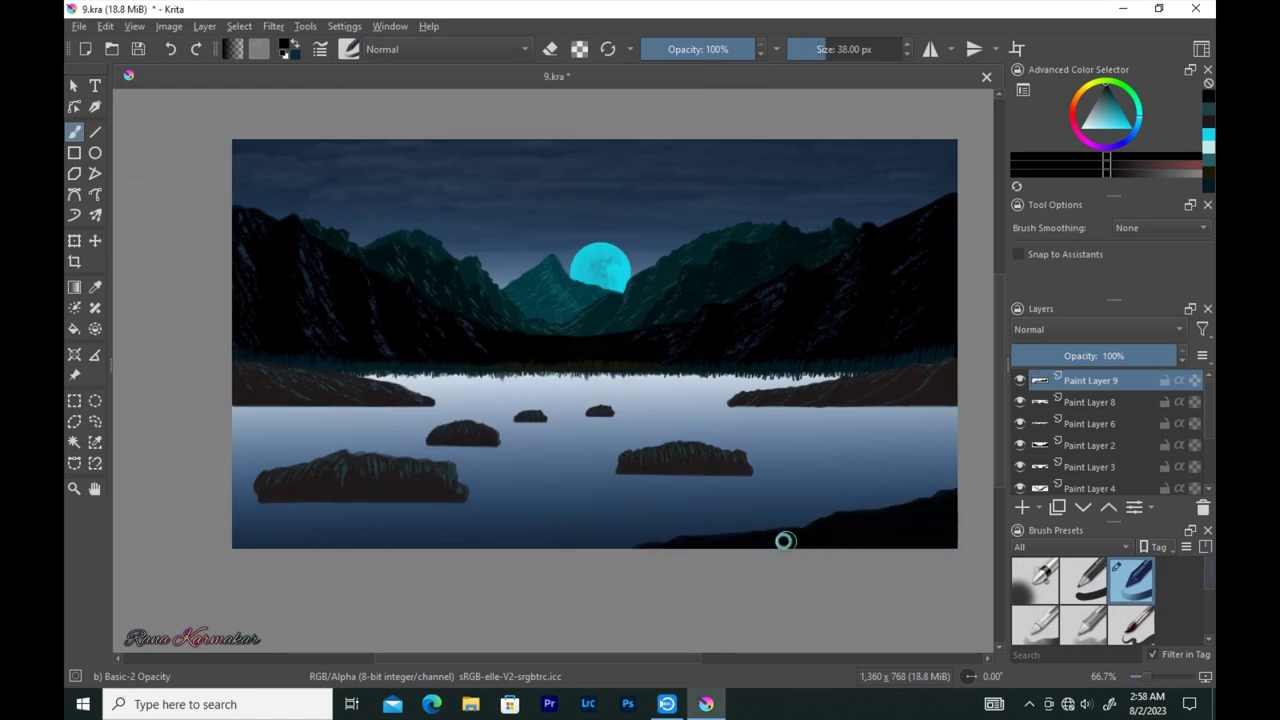
click(1144, 405)
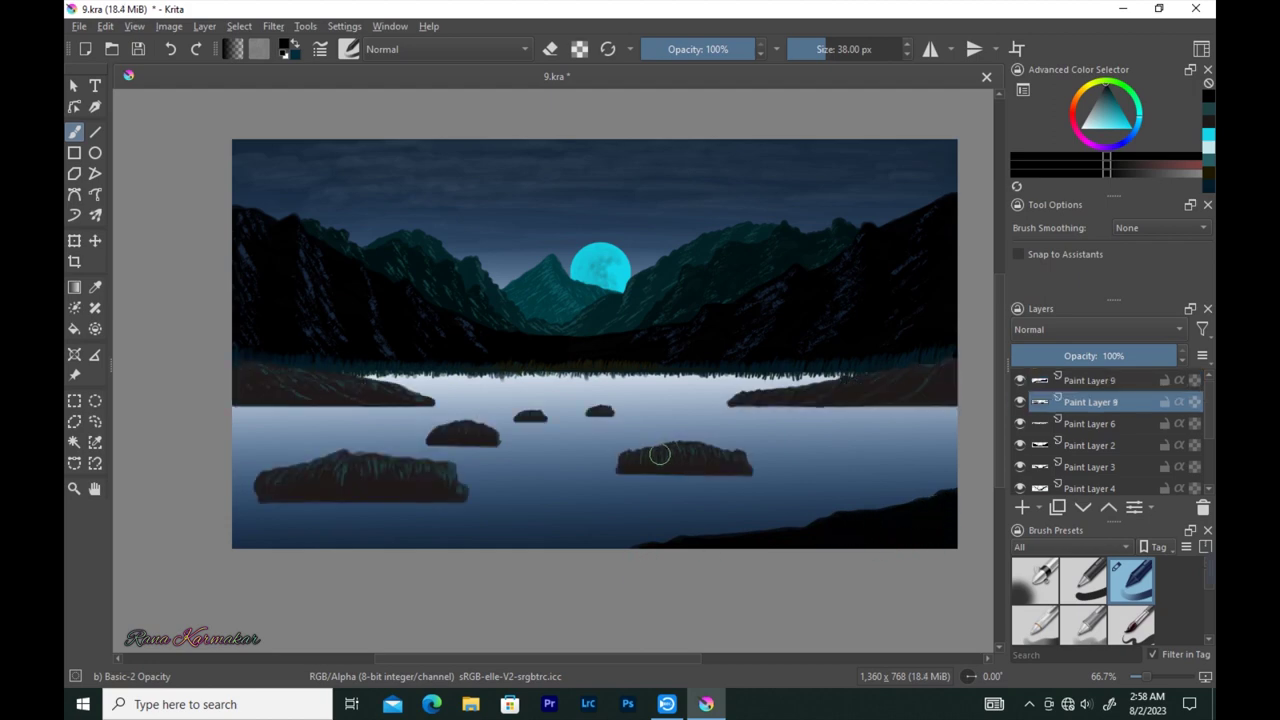
scroll(674, 478, up, 3)
- Darken the large rock's teal texture and edges with a 13 px brush in mirrored view
key(bracketleft)
key(bracketleft)
key(bracketleft)
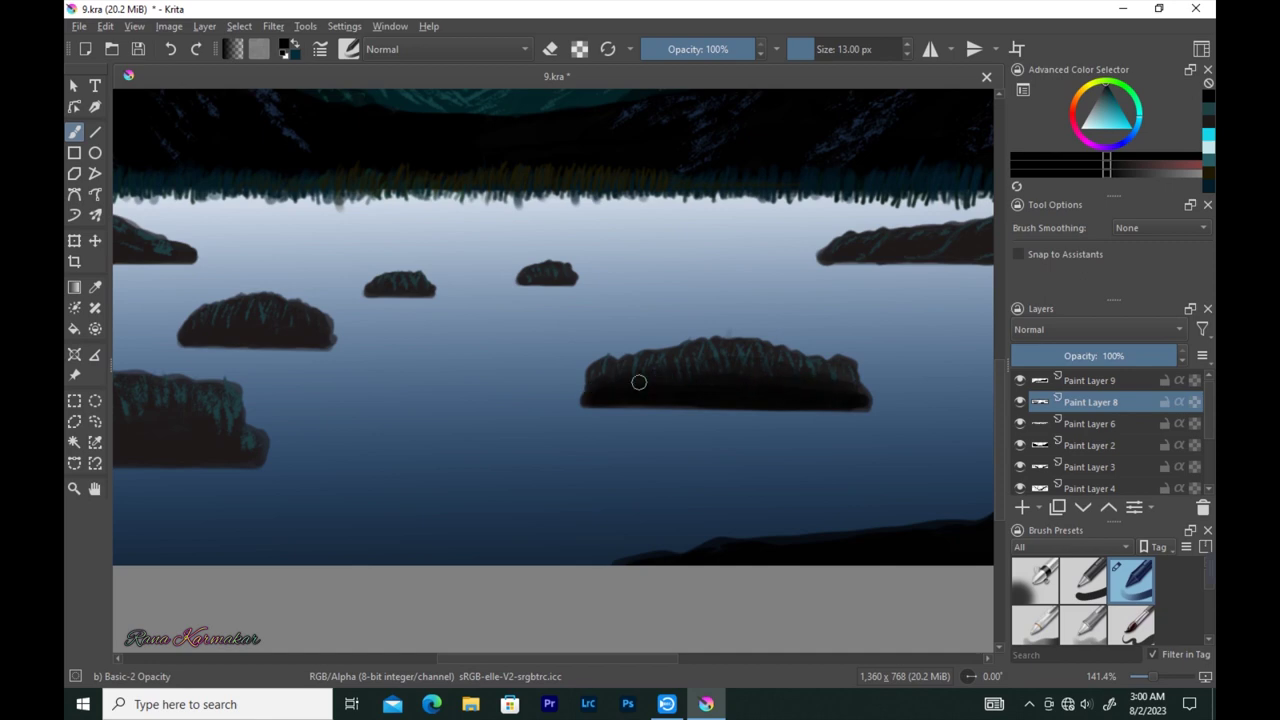
key(m)
drag(657, 443, 346, 437)
drag(742, 443, 486, 429)
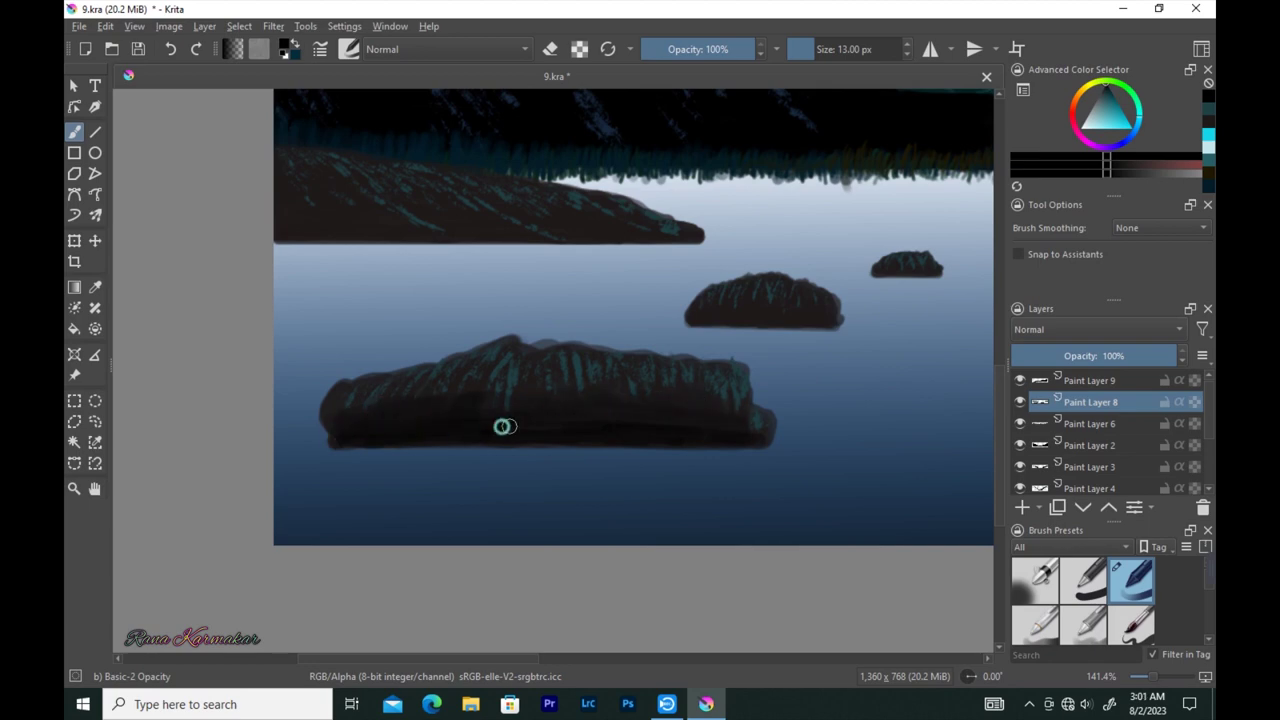
drag(703, 386, 524, 400)
drag(381, 424, 517, 429)
drag(692, 430, 731, 418)
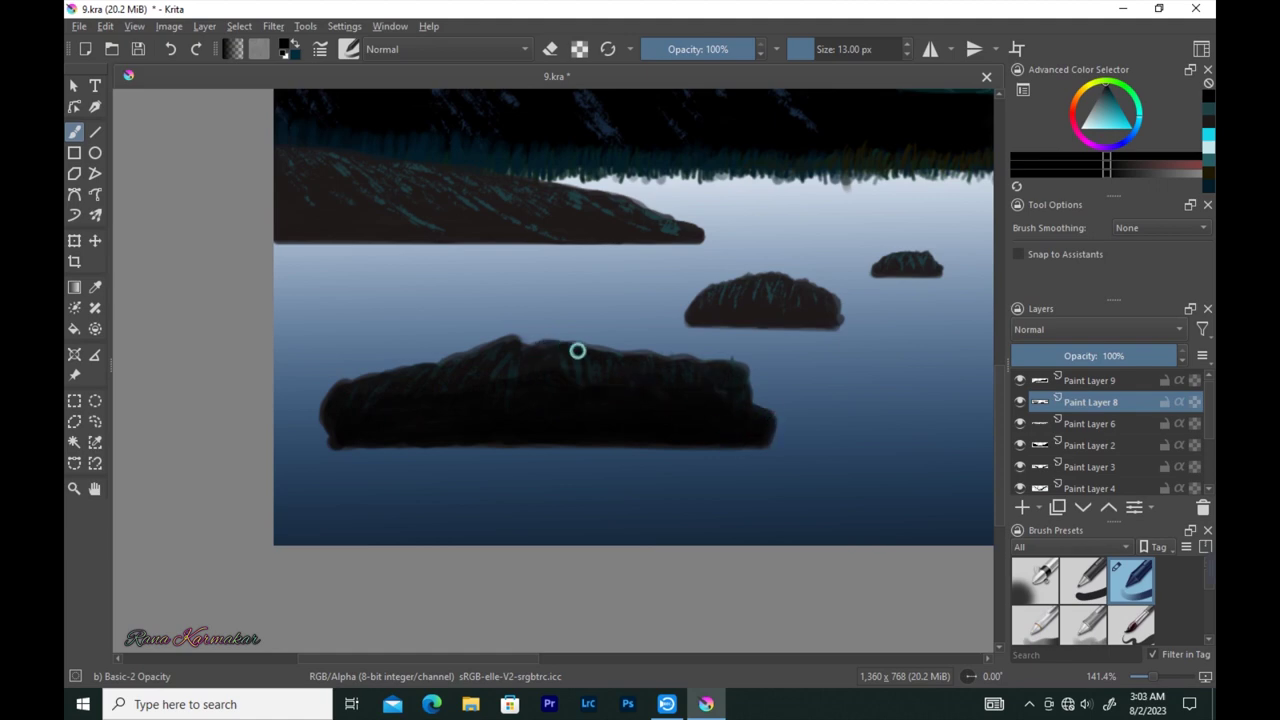
- Darken the teal texture on the smaller rocks to the right, then zoom to the shoreline
drag(700, 346, 530, 381)
drag(605, 347, 556, 328)
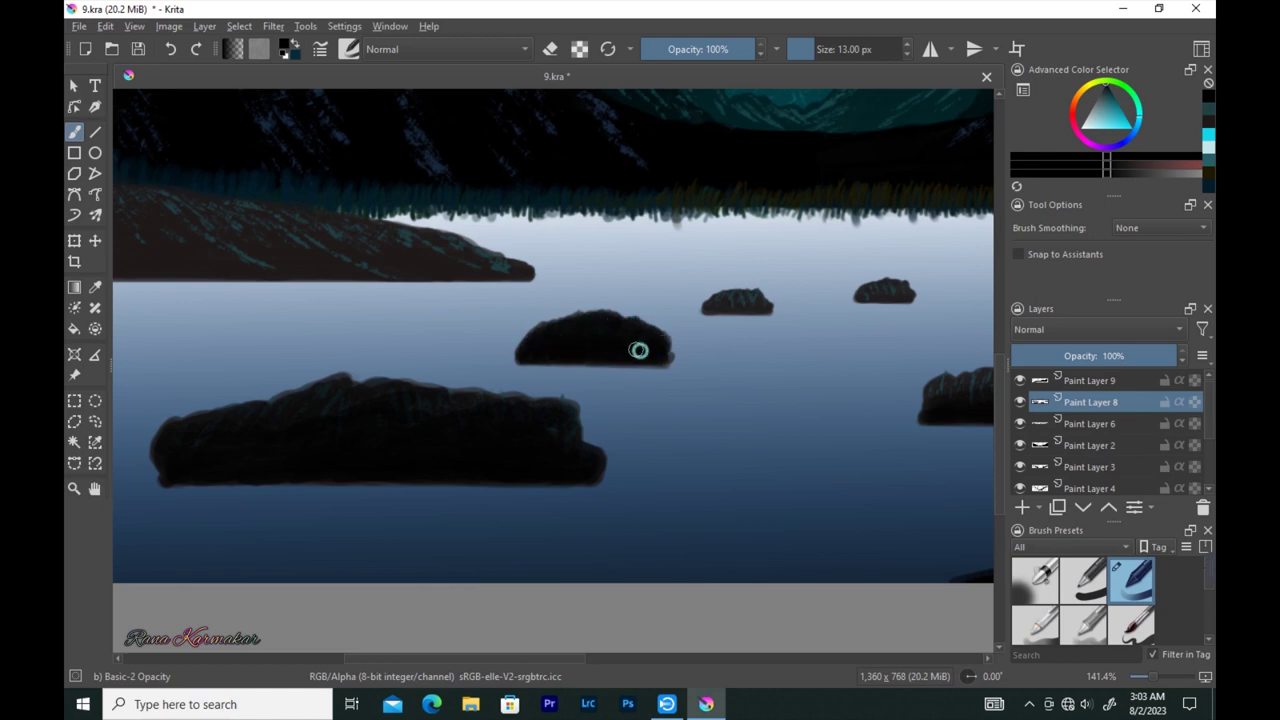
mouse_move(729, 301)
mouse_down()
mouse_move(603, 306)
mouse_move(674, 297)
mouse_up()
mouse_move(826, 399)
mouse_down()
mouse_move(584, 363)
mouse_move(757, 363)
mouse_move(701, 347)
mouse_up()
key(2)
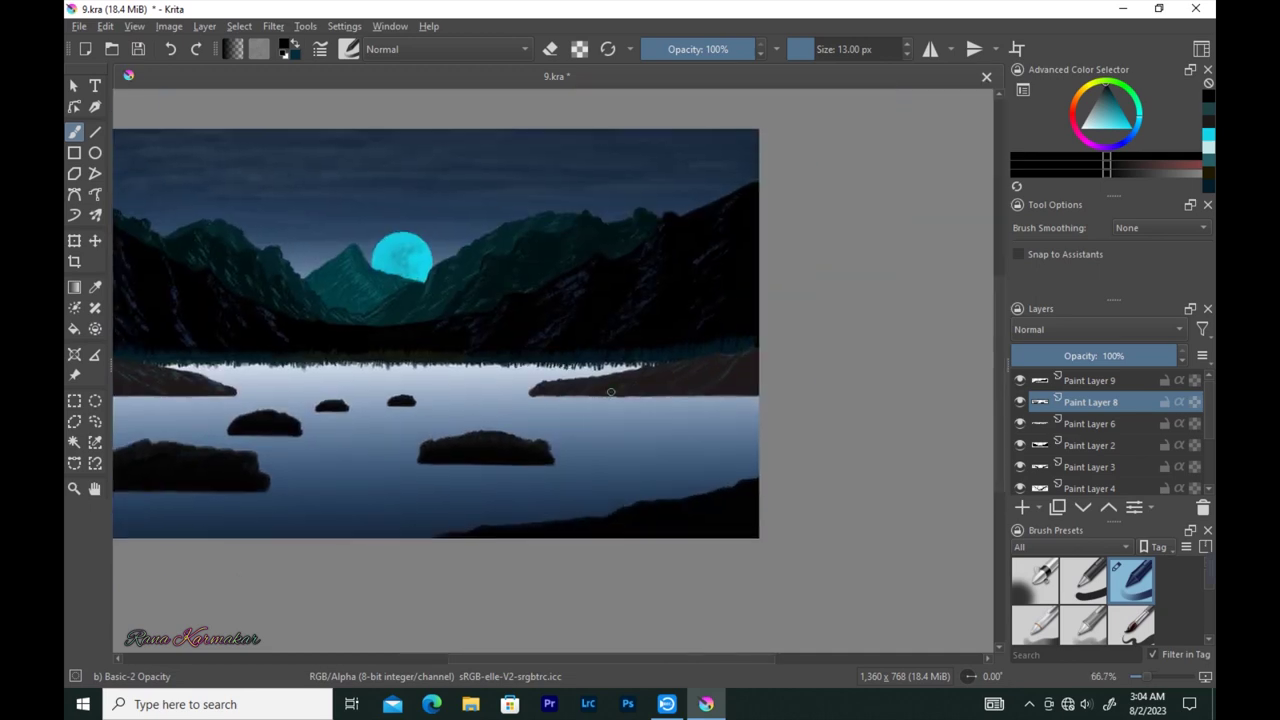
scroll(343, 428, up, 5)
mouse_move(343, 428)
mouse_down()
mouse_move(969, 434)
mouse_move(640, 432)
mouse_move(451, 409)
mouse_move(661, 364)
mouse_up()
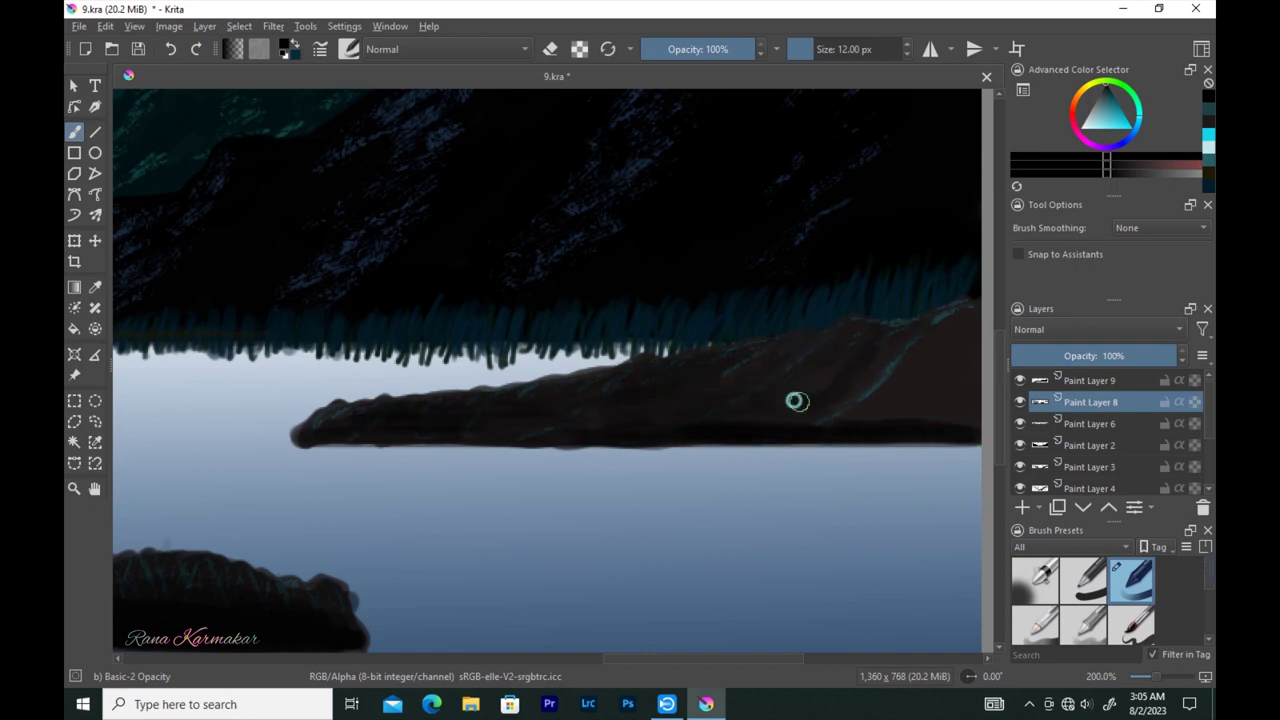
- Paint dark strokes over the shore rock's top edge, diagonal and upper slope to hide teal speckles
mouse_move(818, 427)
mouse_down()
mouse_move(840, 397)
mouse_move(692, 422)
mouse_up()
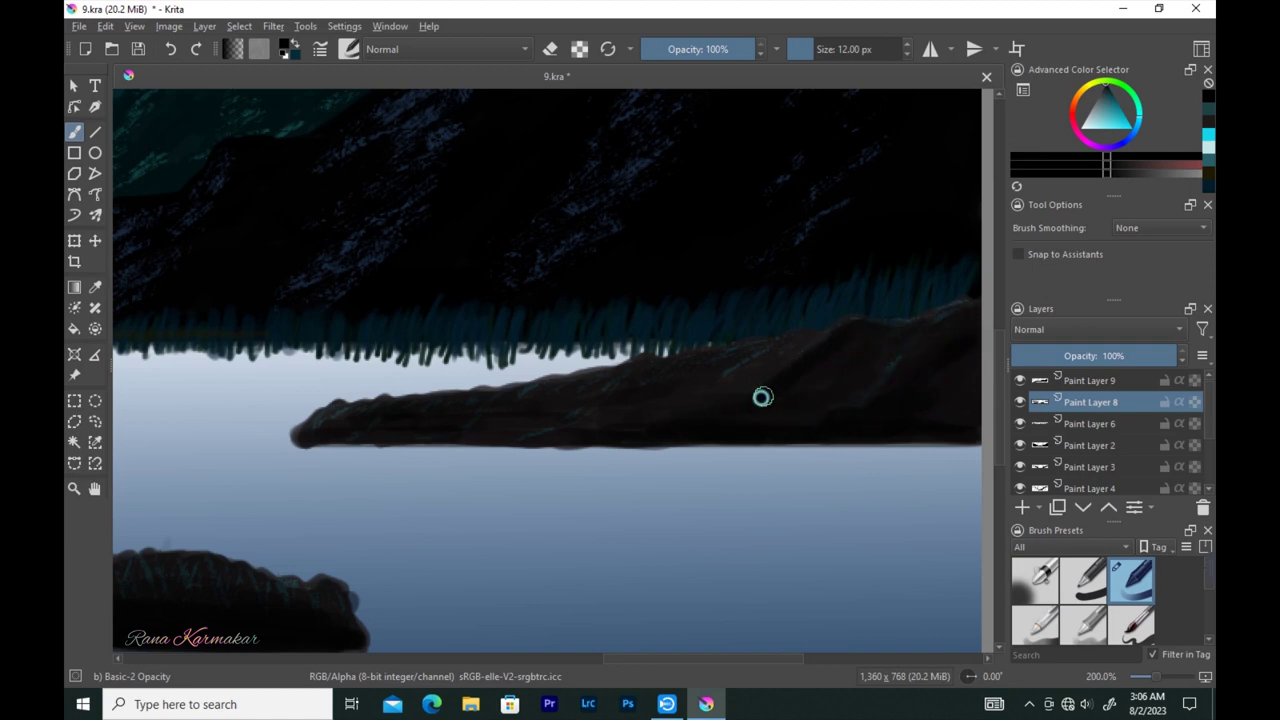
drag(634, 376, 730, 357)
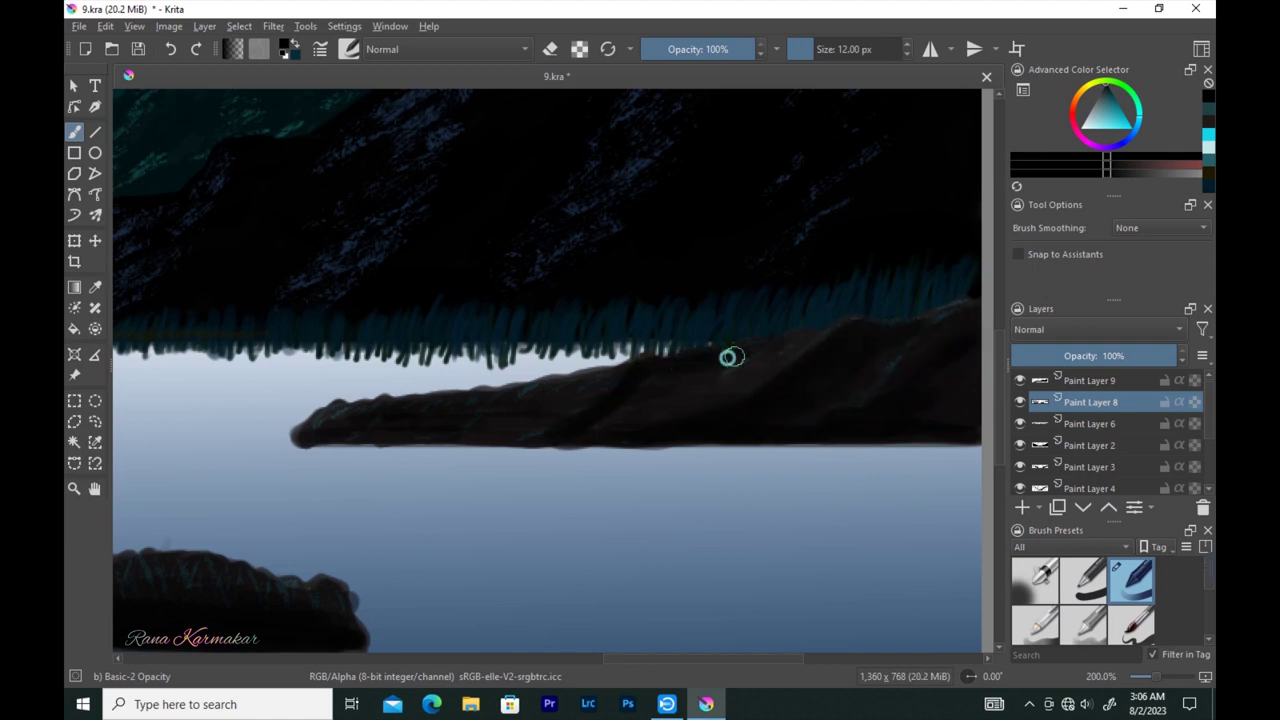
drag(534, 394, 521, 410)
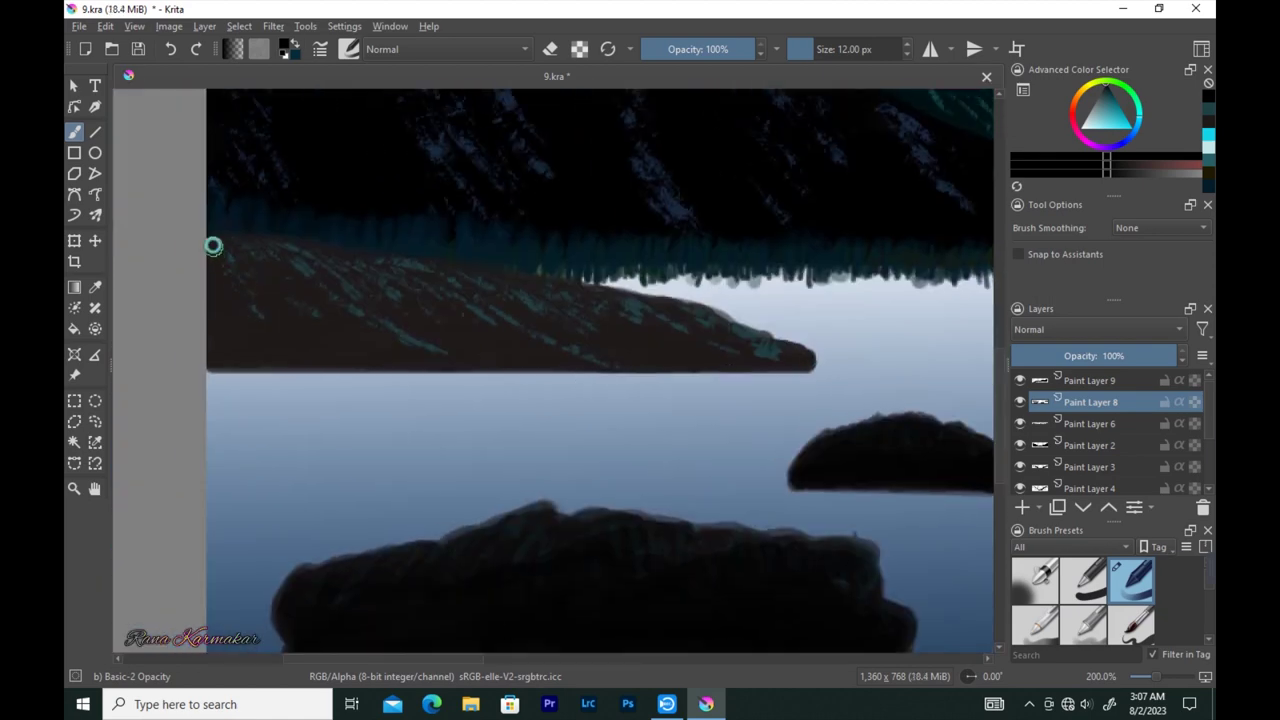
mouse_move(211, 246)
mouse_down()
mouse_move(297, 351)
mouse_move(749, 360)
mouse_up()
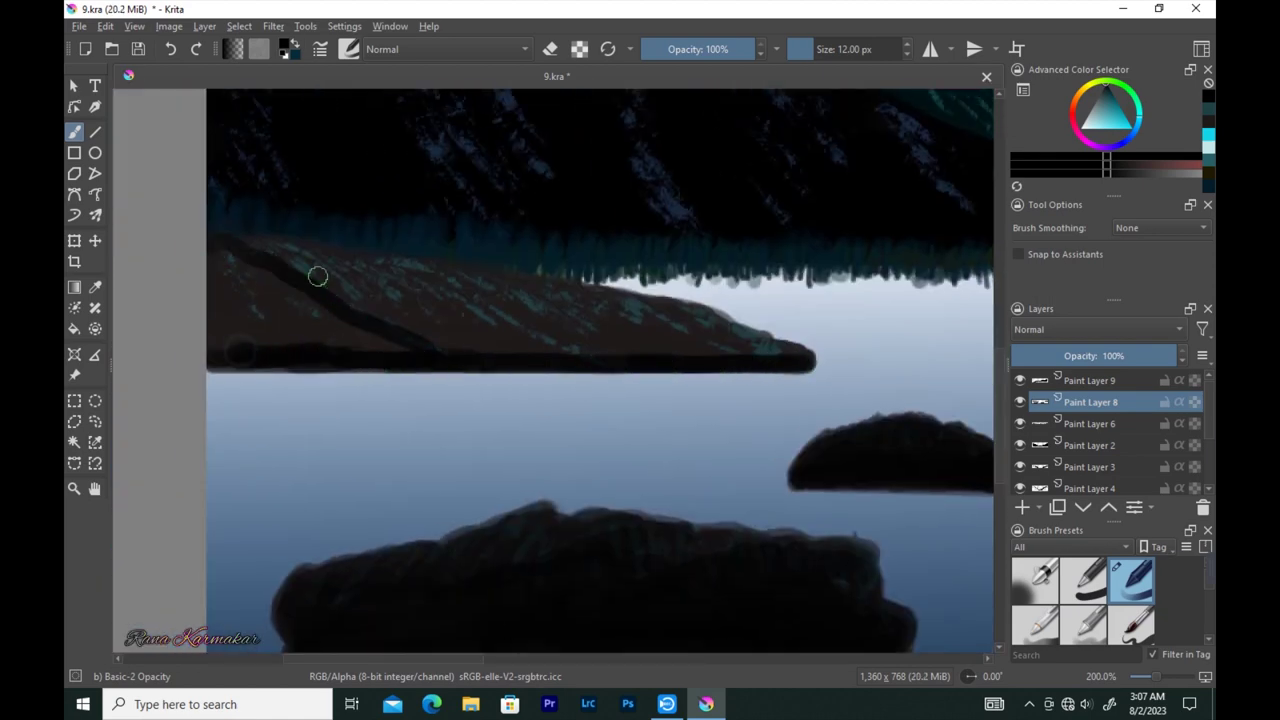
mouse_move(268, 323)
mouse_down()
mouse_move(240, 360)
mouse_move(354, 326)
mouse_move(289, 289)
mouse_move(422, 287)
mouse_move(389, 266)
mouse_move(414, 297)
mouse_move(395, 316)
mouse_up()
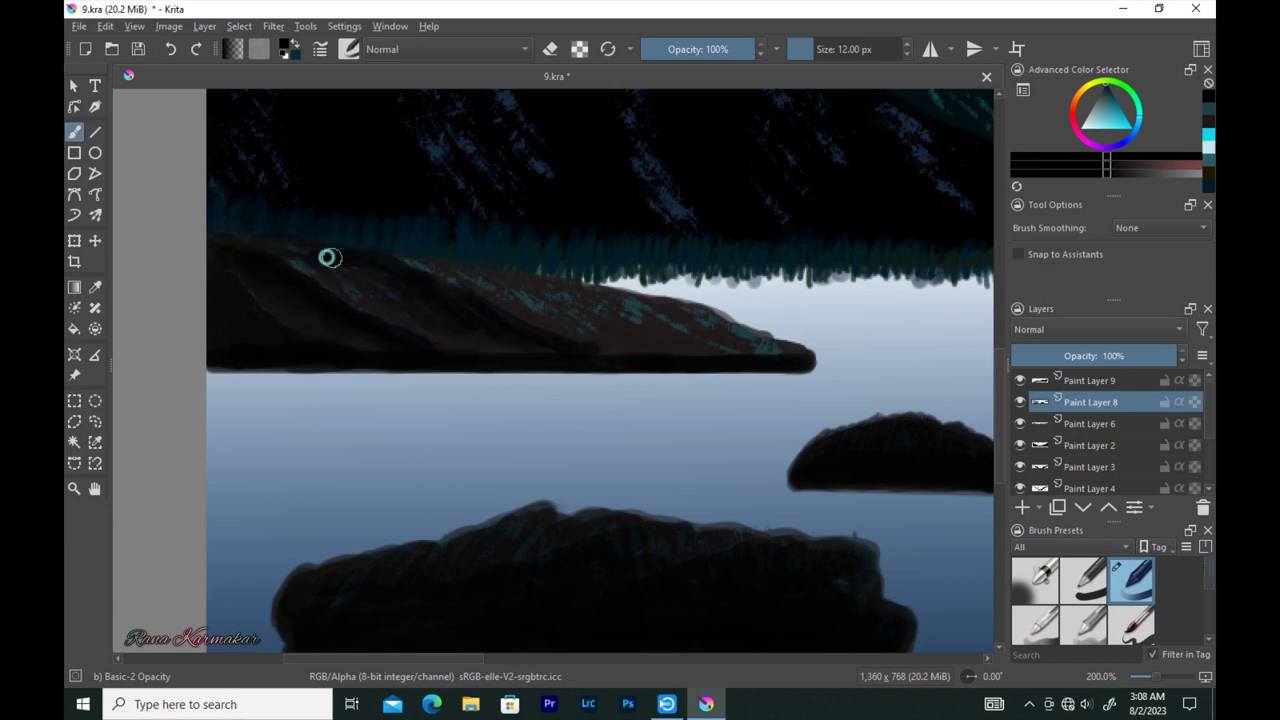
mouse_move(384, 267)
mouse_down()
mouse_move(414, 297)
mouse_move(516, 330)
mouse_move(471, 271)
mouse_move(706, 354)
mouse_move(637, 346)
mouse_move(563, 294)
mouse_move(776, 347)
mouse_move(621, 345)
mouse_up()
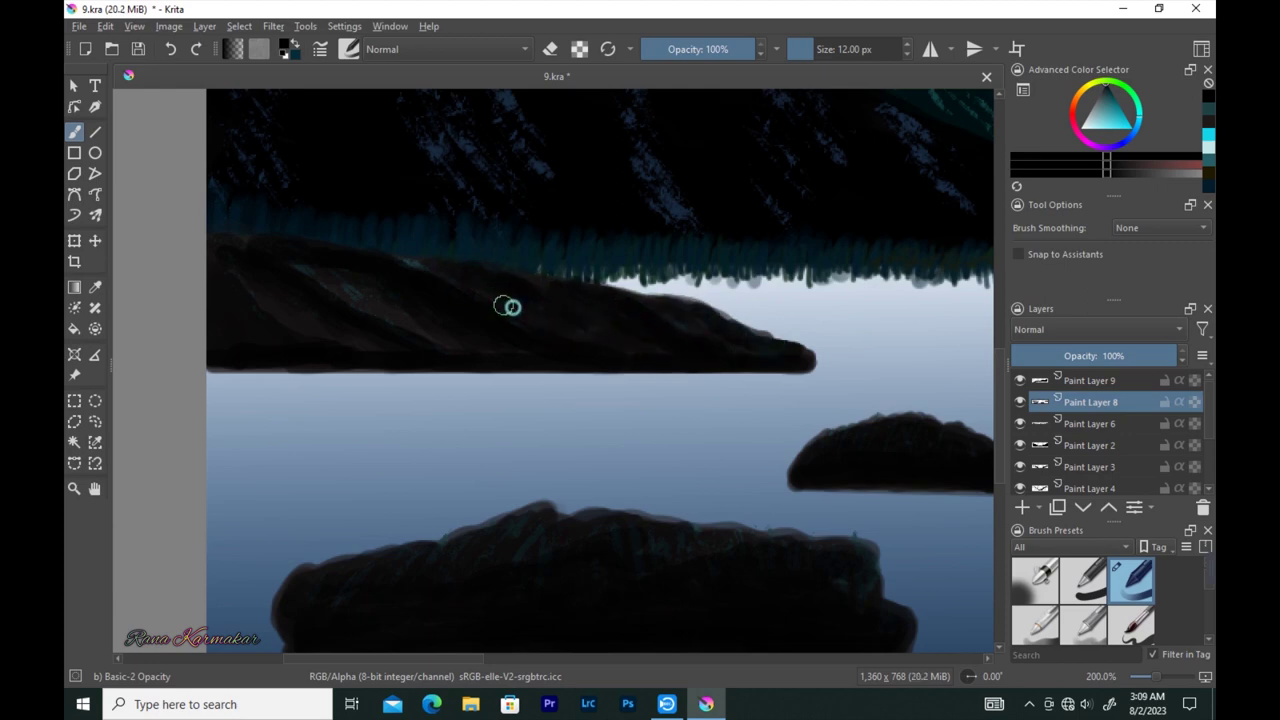
scroll(540, 340, down, 3)
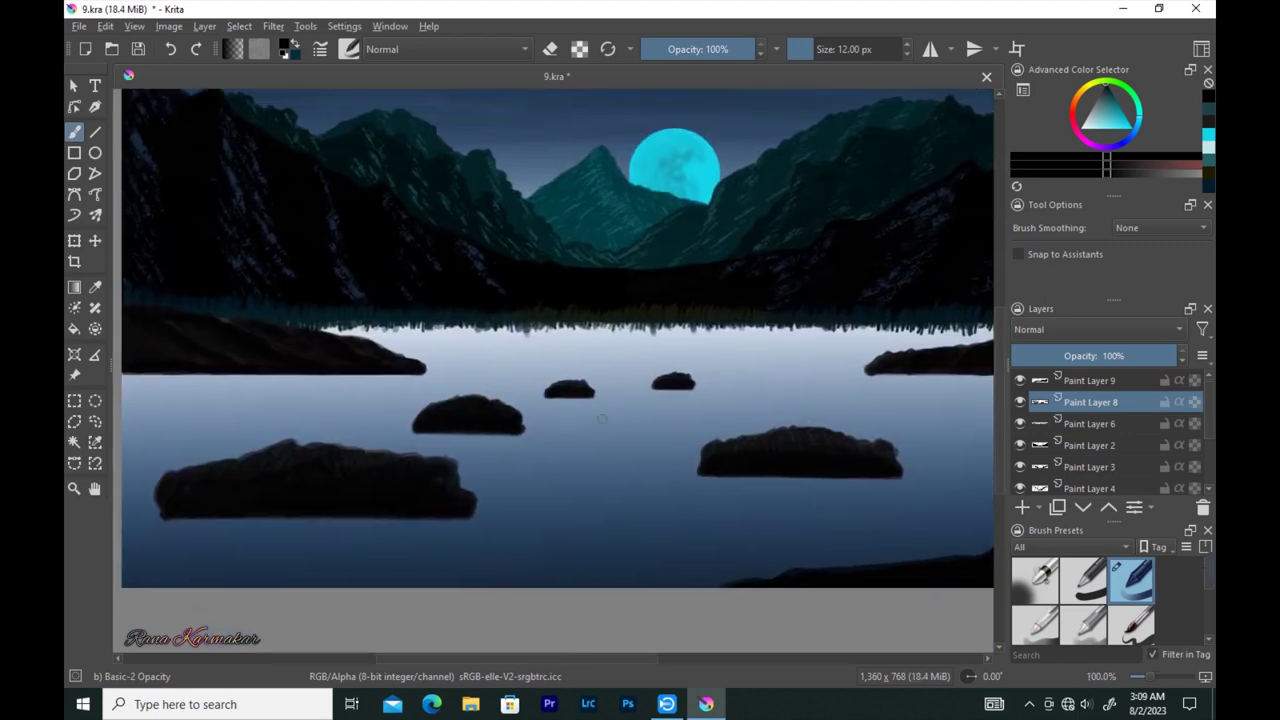
- With a 3 px brush, hatch dark strokes along the rock's top ridge and right edge
scroll(469, 377, up, 5)
key(bracketleft)
key(bracketleft)
key(bracketleft)
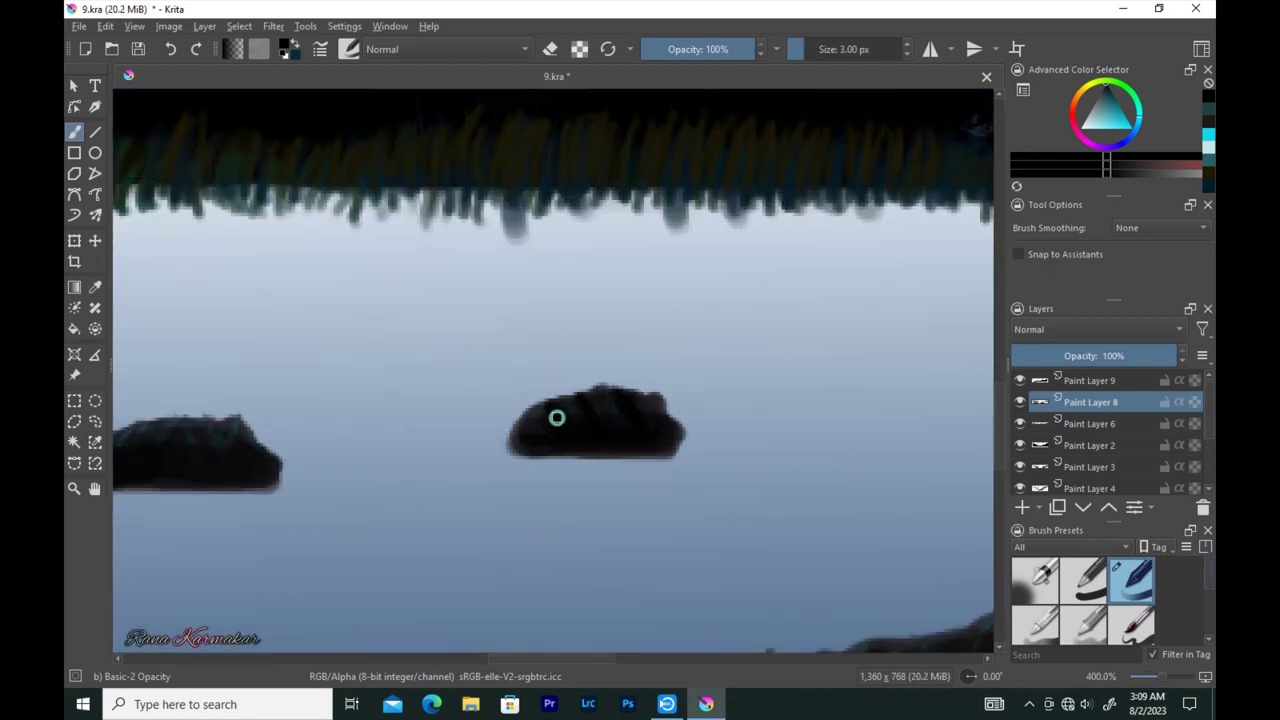
scroll(600, 410, left, 3)
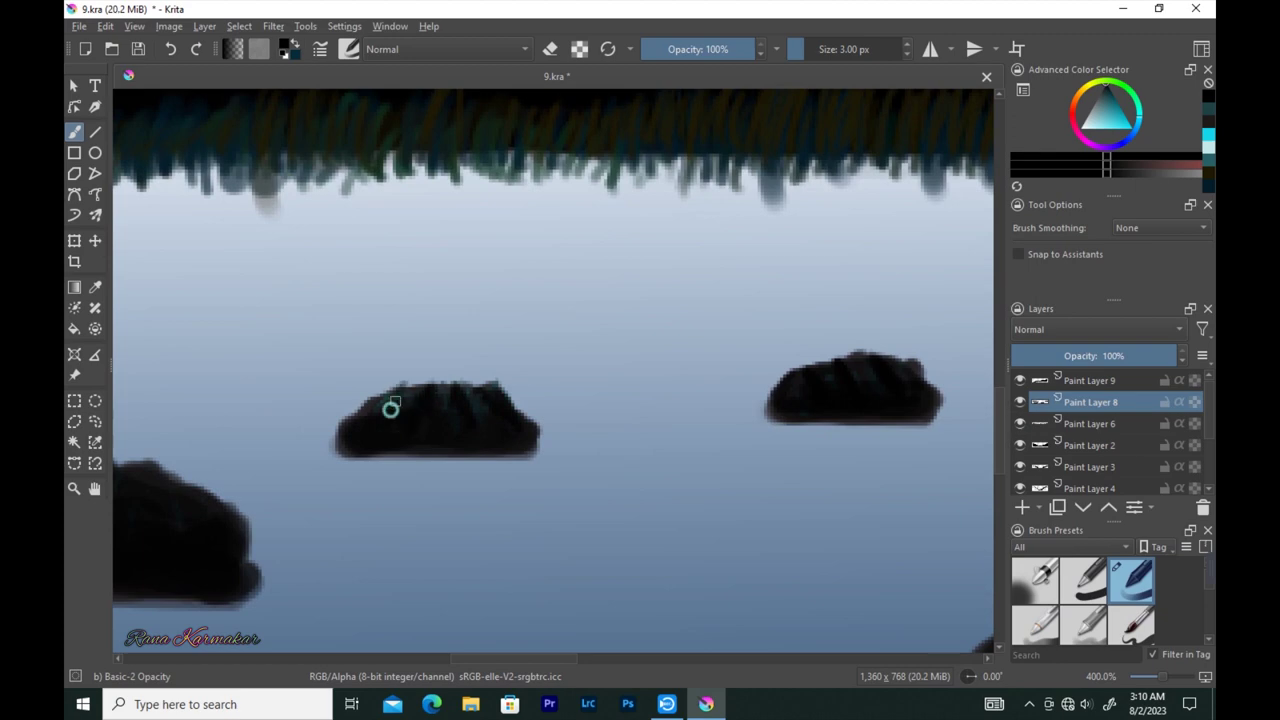
scroll(567, 340, up, 3)
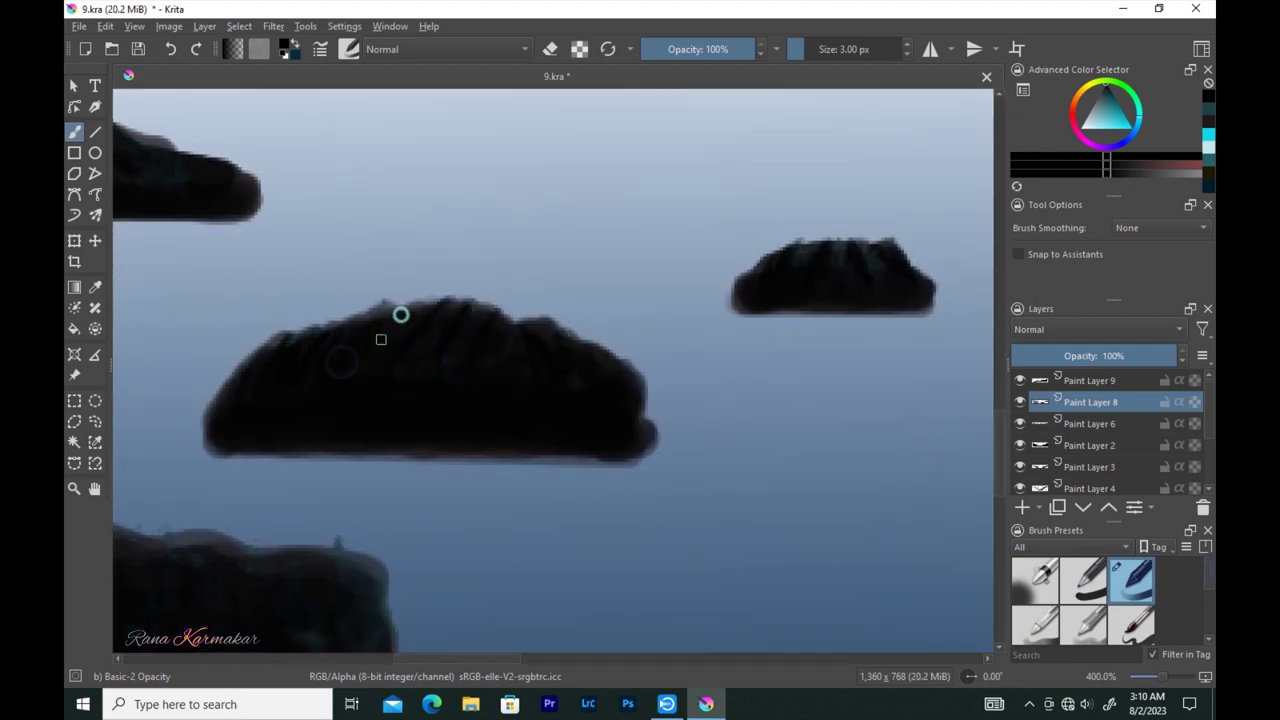
scroll(464, 370, right, 5)
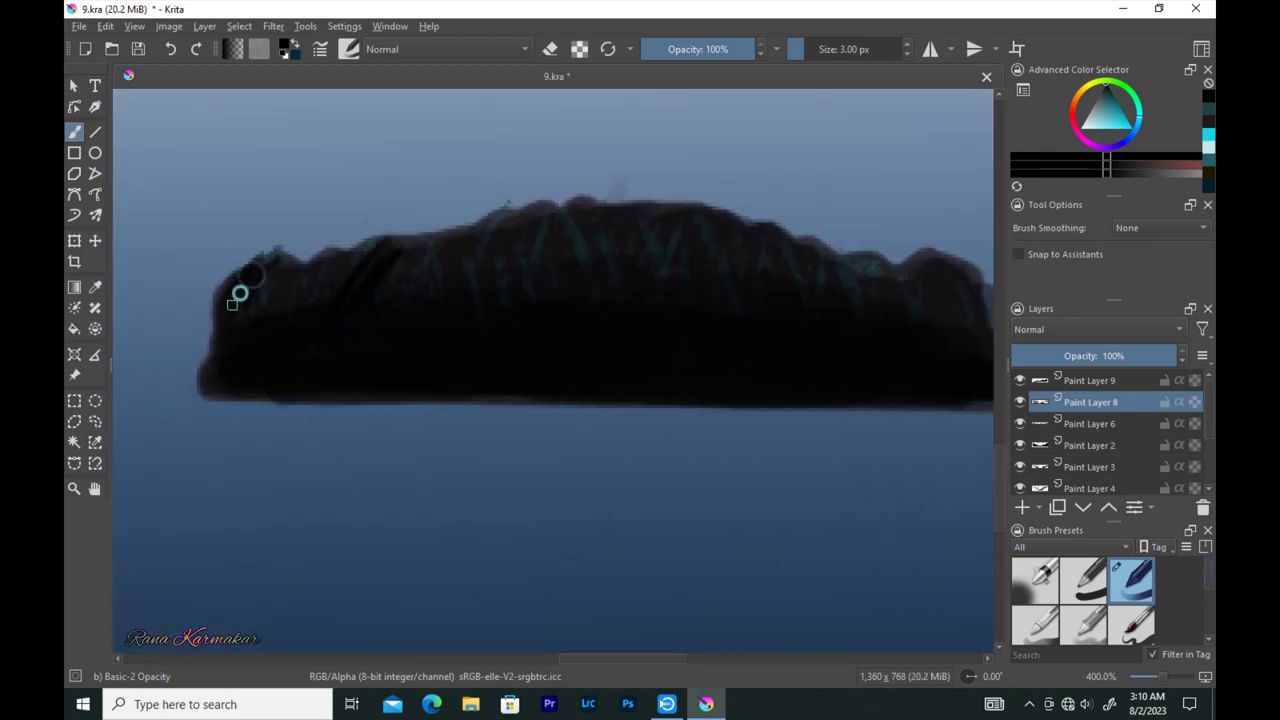
mouse_move(292, 260)
mouse_down()
mouse_move(391, 280)
mouse_move(491, 214)
mouse_move(534, 274)
mouse_move(748, 230)
mouse_move(780, 266)
mouse_move(894, 266)
mouse_move(920, 283)
mouse_up()
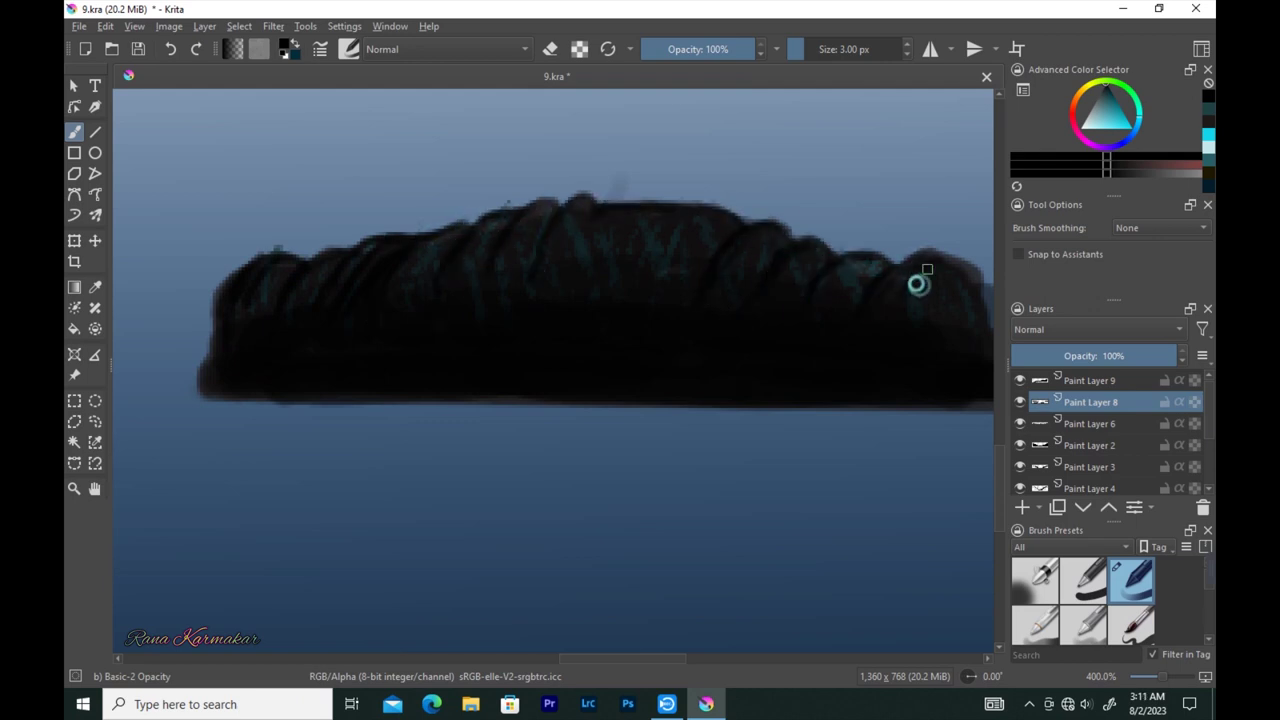
scroll(427, 268, right, 2)
drag(862, 268, 913, 400)
scroll(908, 370, down, 2)
scroll(643, 423, down, 3)
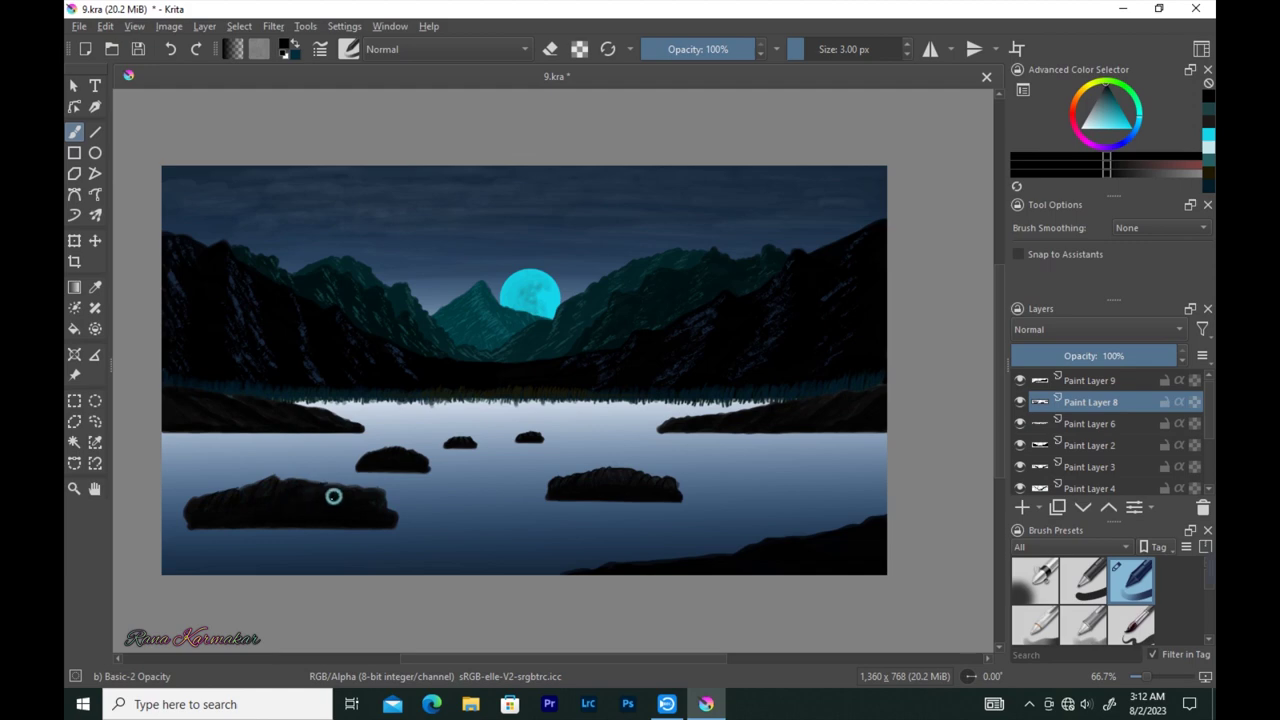
key(bracketright)
key(bracketright)
key(bracketright)
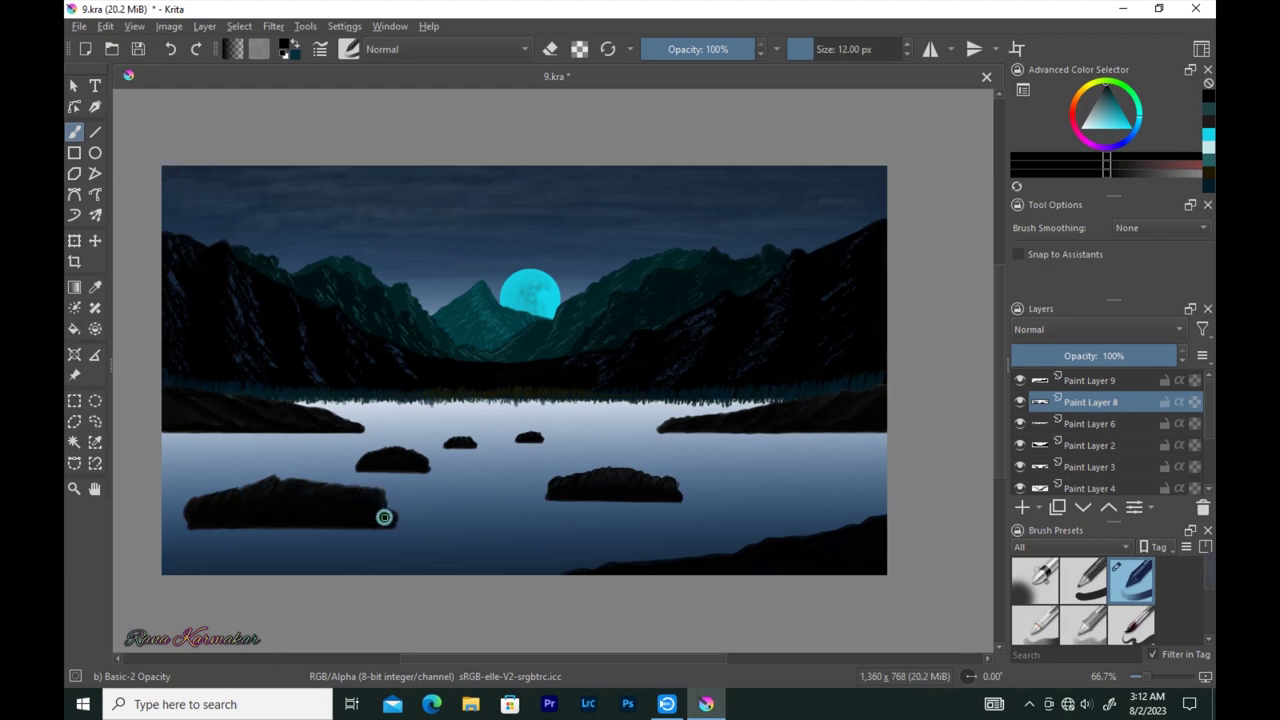
- With a 6 px Line tool, draw dark horizontal lines across the lake's right side
key(bracketleft)
key(bracketleft)
key(bracketleft)
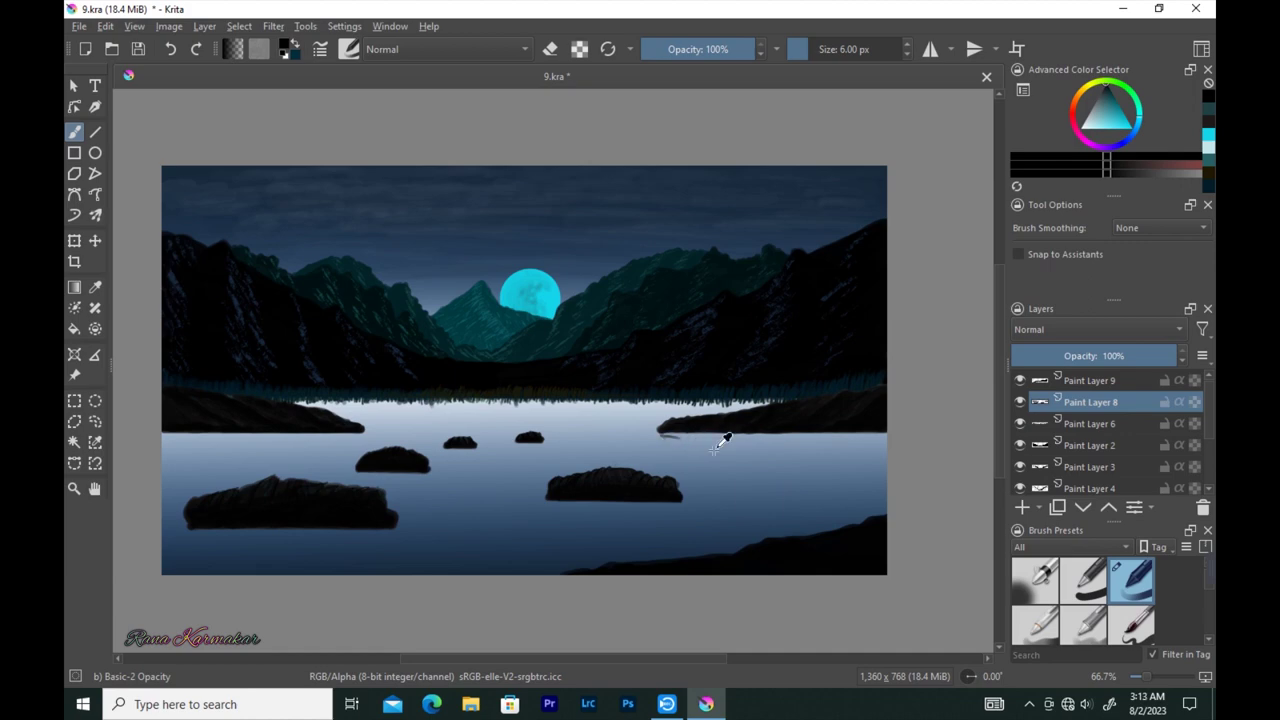
click(95, 131)
mouse_move(664, 436)
mouse_down()
mouse_move(758, 422)
mouse_move(777, 434)
mouse_move(726, 443)
mouse_move(794, 443)
mouse_up()
mouse_move(712, 450)
mouse_down()
mouse_move(692, 434)
mouse_move(854, 436)
mouse_up()
drag(764, 428, 837, 431)
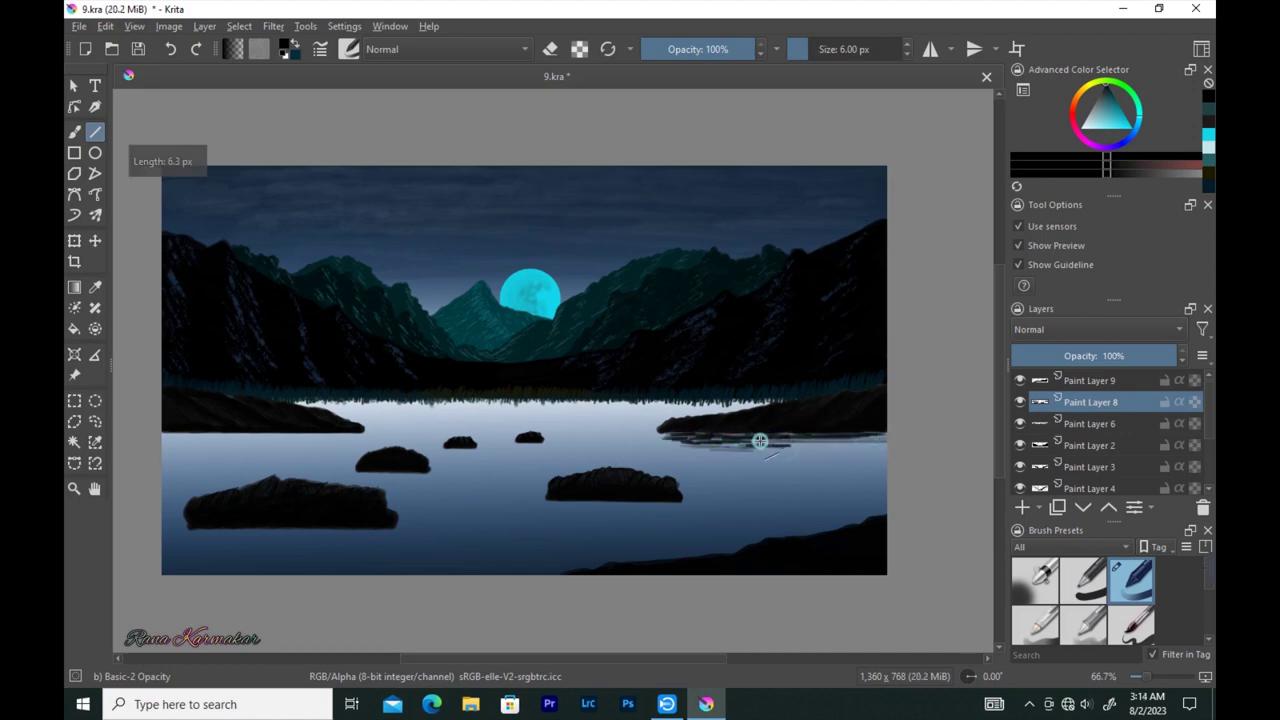
mouse_move(757, 440)
mouse_down()
mouse_move(843, 440)
mouse_move(877, 463)
mouse_move(740, 451)
mouse_move(823, 443)
mouse_move(732, 458)
mouse_move(749, 443)
mouse_move(665, 438)
mouse_move(795, 442)
mouse_up()
- Draw three dark horizontal reflection lines beneath the middle rock
key(e)
key(e)
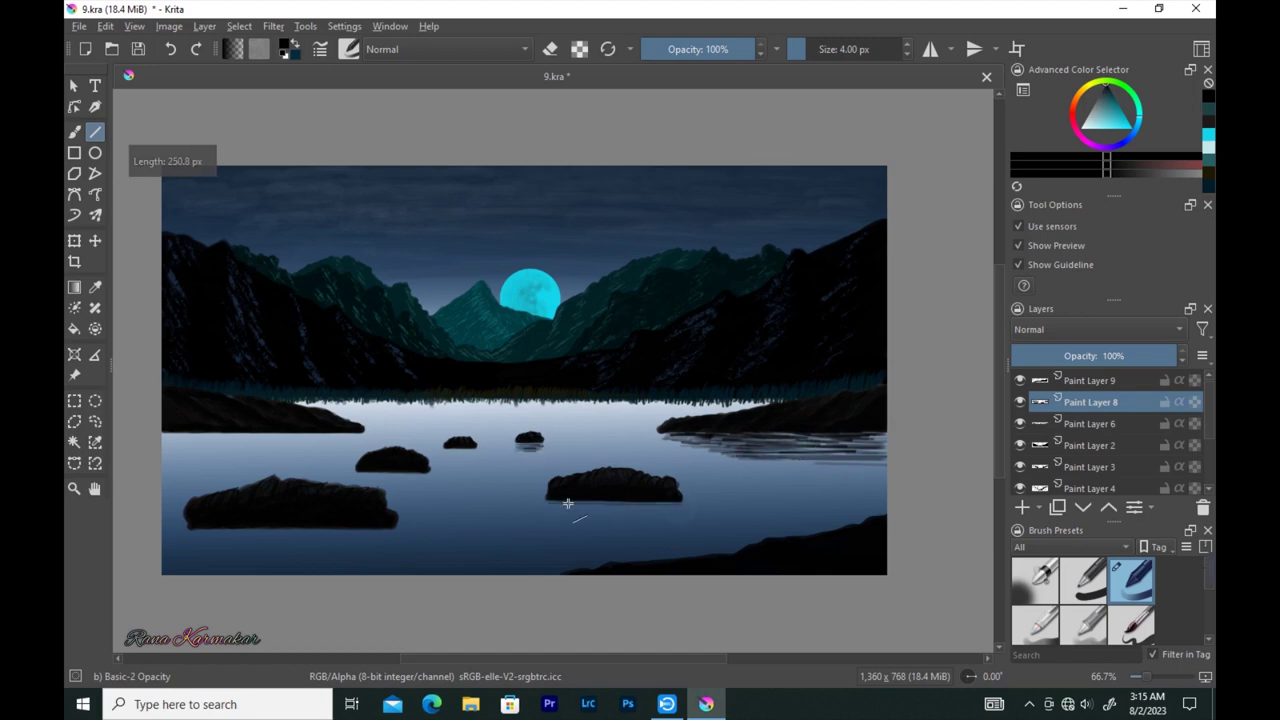
mouse_move(680, 510)
mouse_down()
mouse_move(586, 507)
mouse_move(625, 518)
mouse_up()
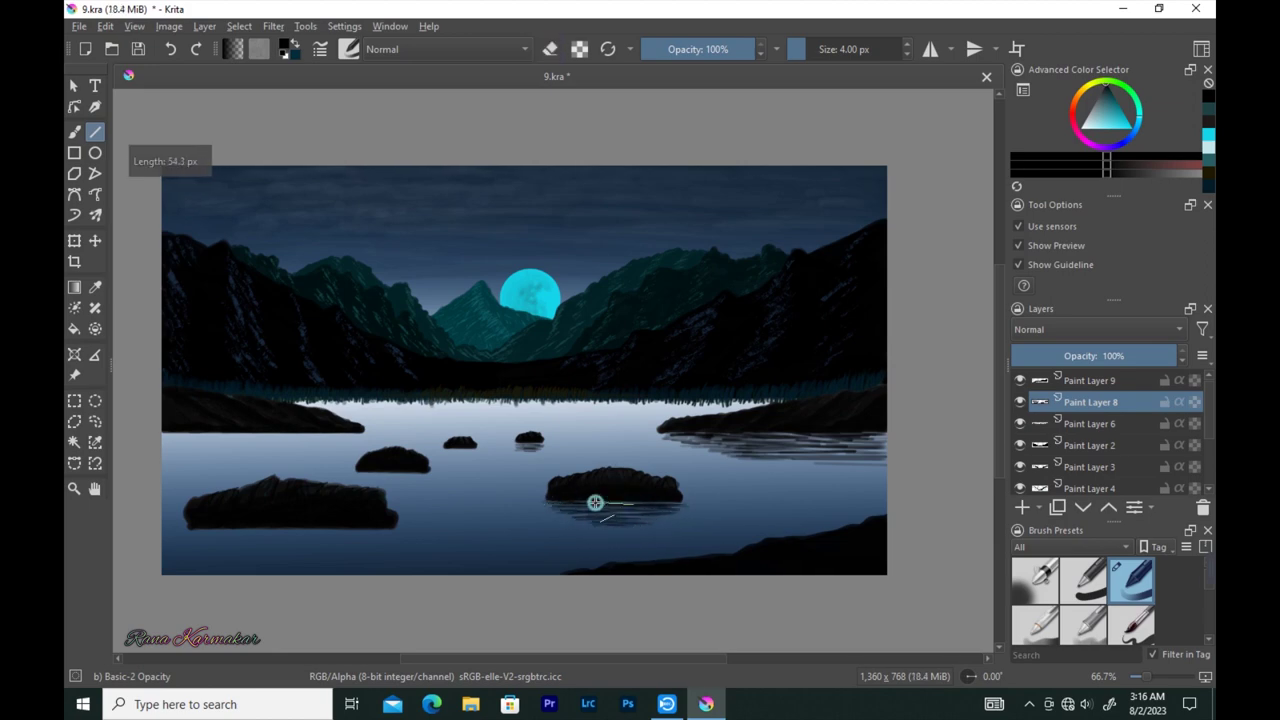
drag(595, 502, 630, 506)
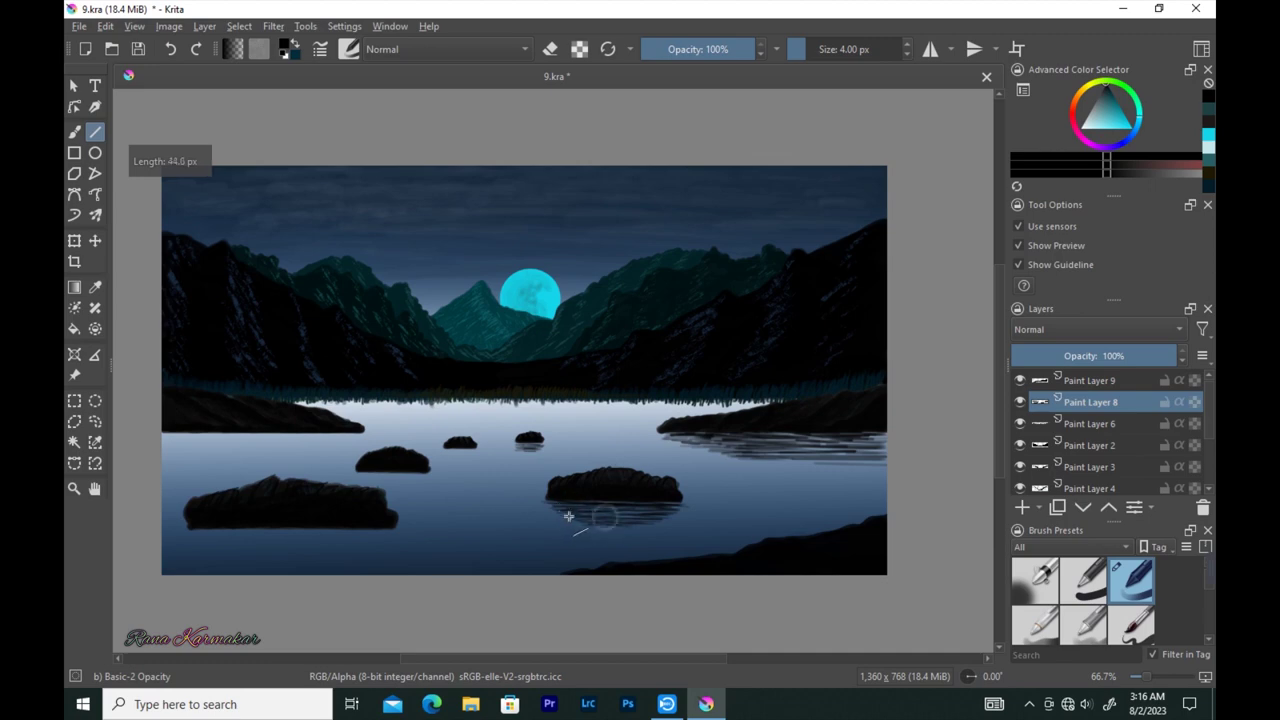
drag(590, 513, 647, 512)
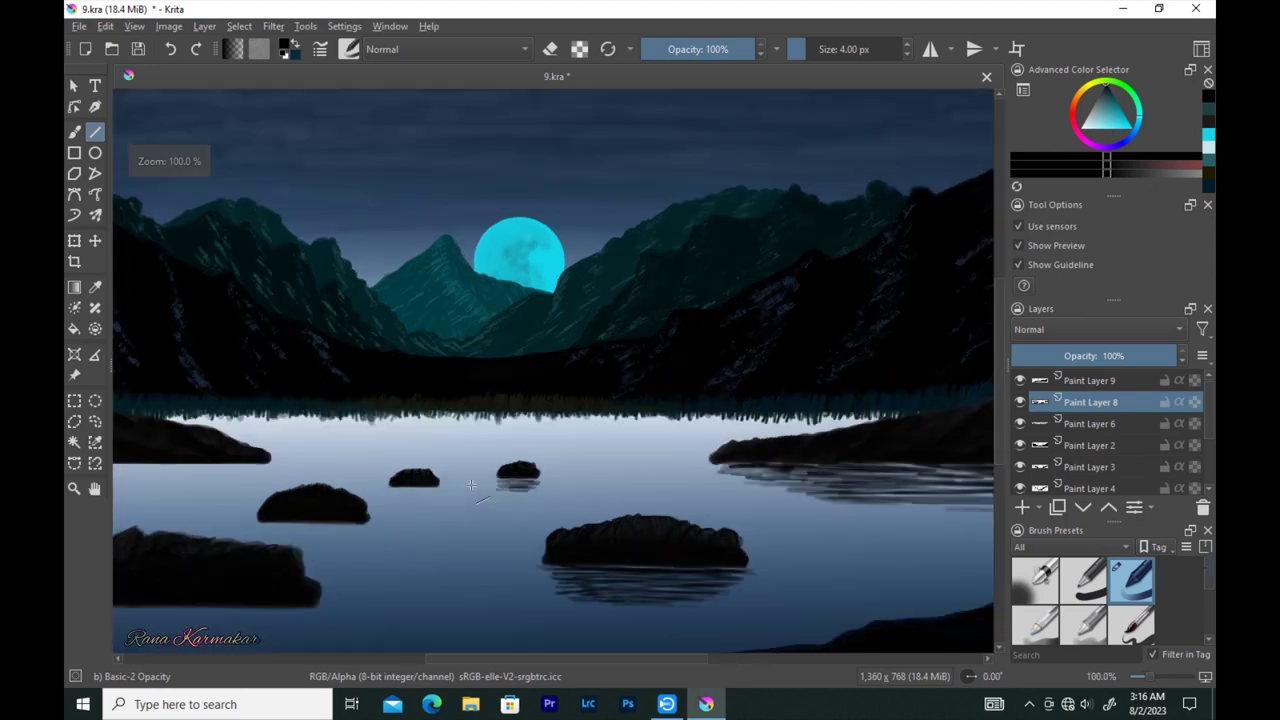
- Add more reflection lines under the small rock, middle rock and right rock
scroll(507, 390, up, 2)
mouse_move(507, 390)
mouse_down()
mouse_move(535, 385)
mouse_move(528, 398)
mouse_up()
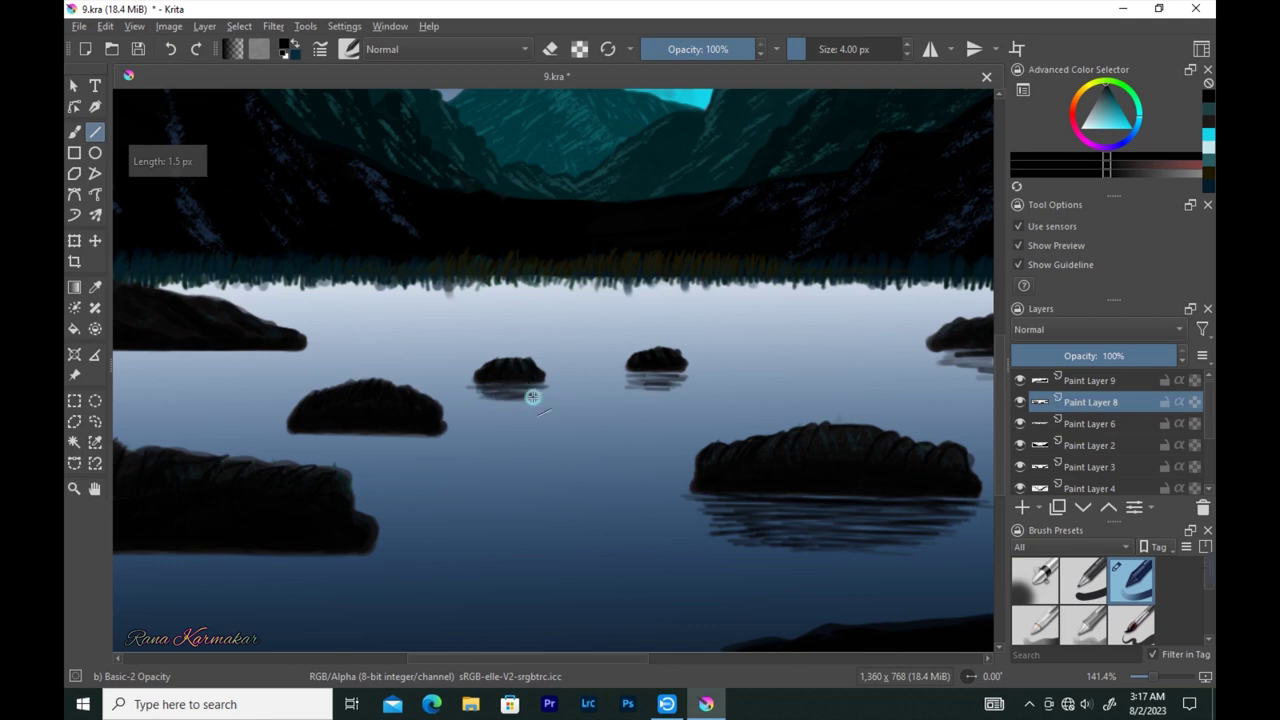
drag(625, 374, 629, 380)
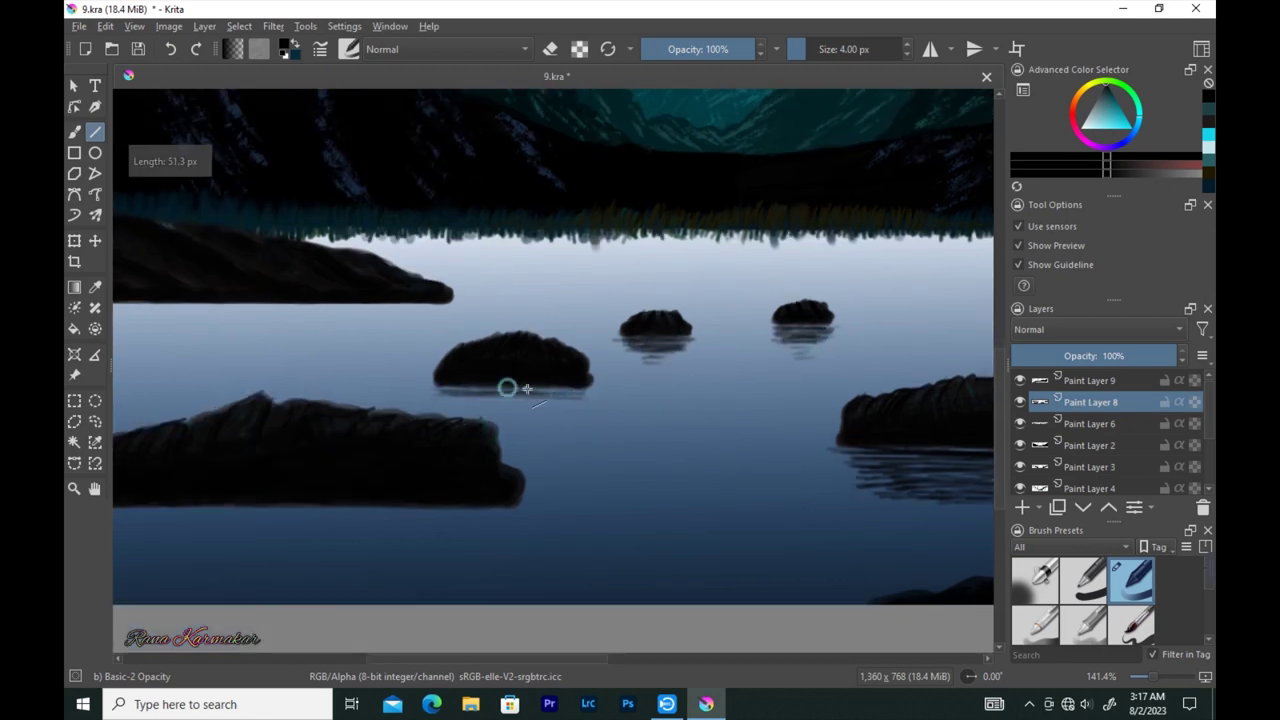
drag(493, 402, 531, 418)
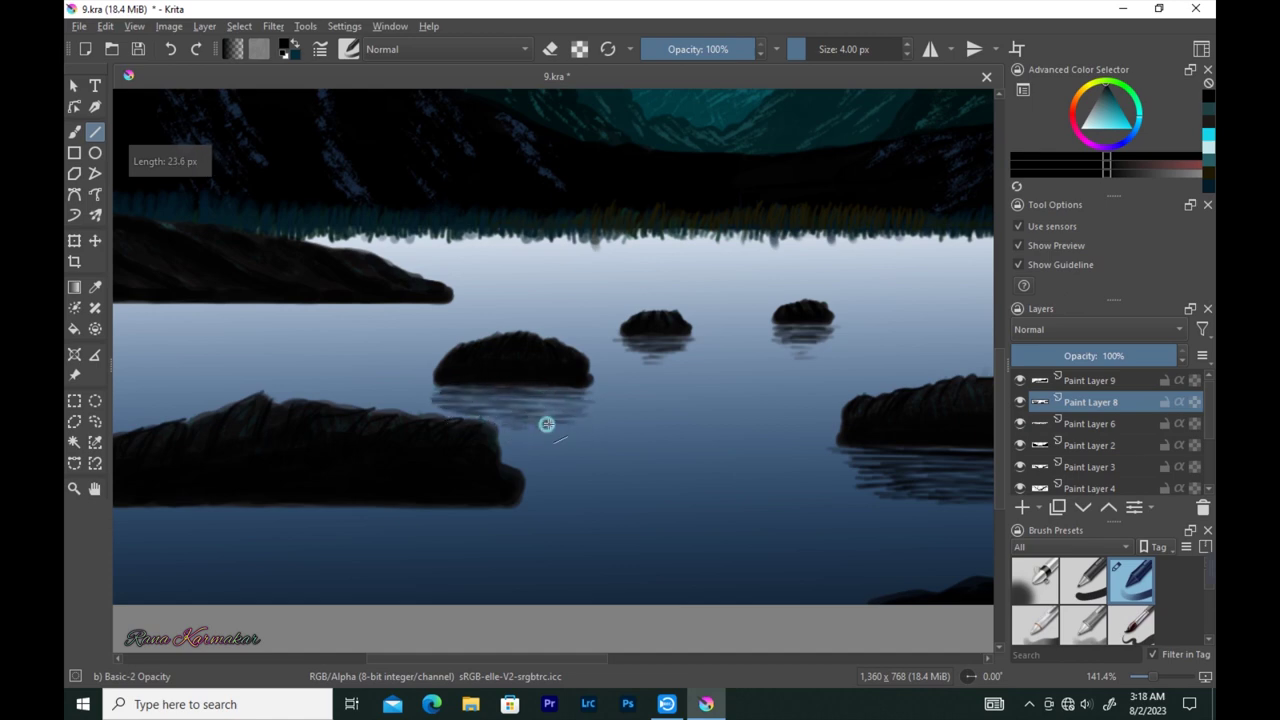
drag(452, 397, 584, 392)
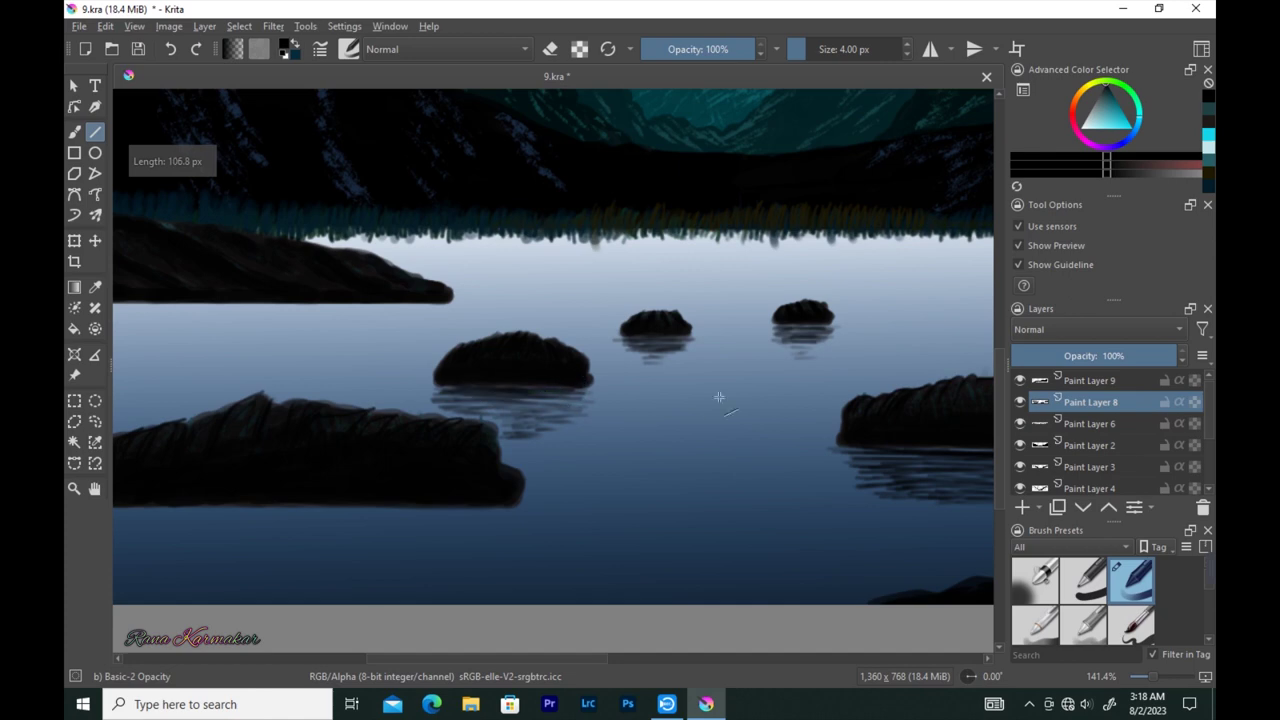
drag(672, 335, 672, 335)
drag(777, 323, 826, 329)
drag(476, 391, 572, 390)
mouse_move(461, 387)
mouse_down()
mouse_move(529, 406)
mouse_move(497, 409)
mouse_up()
- Draw horizontal reflection strokes along the right shore and across the right-side water
key(minus)
key(minus)
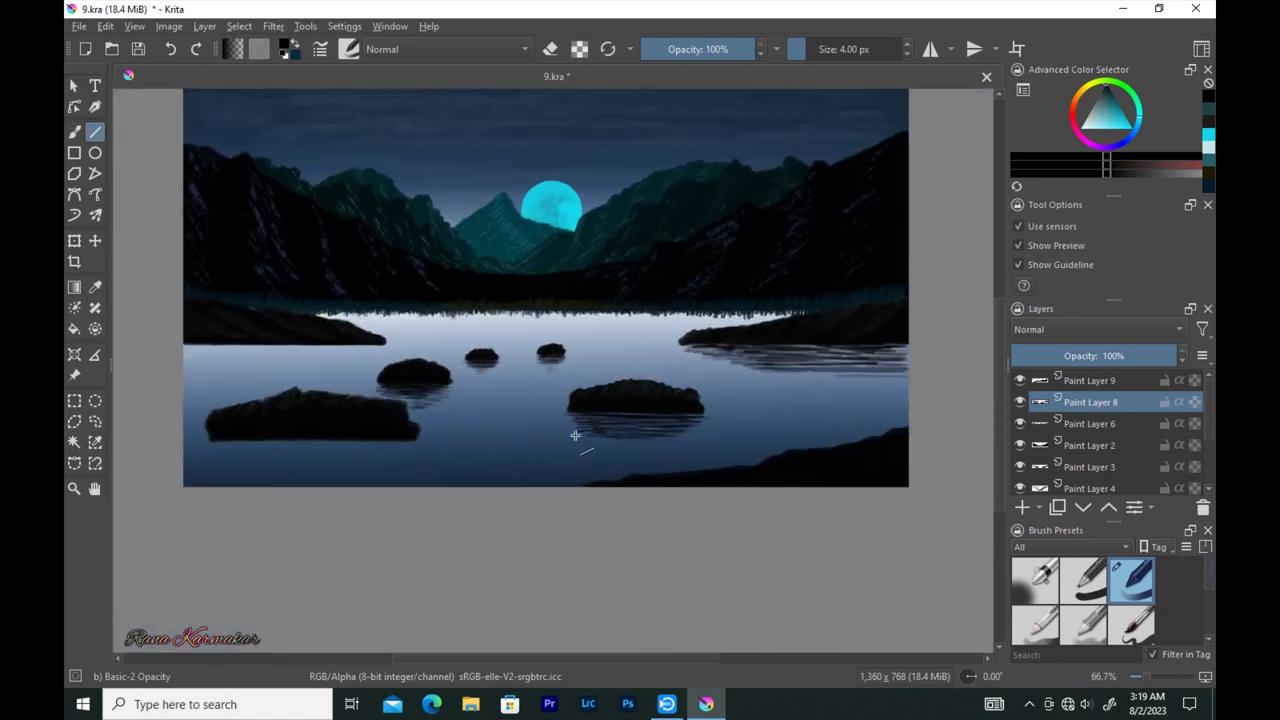
key(plus)
key(plus)
drag(642, 360, 786, 380)
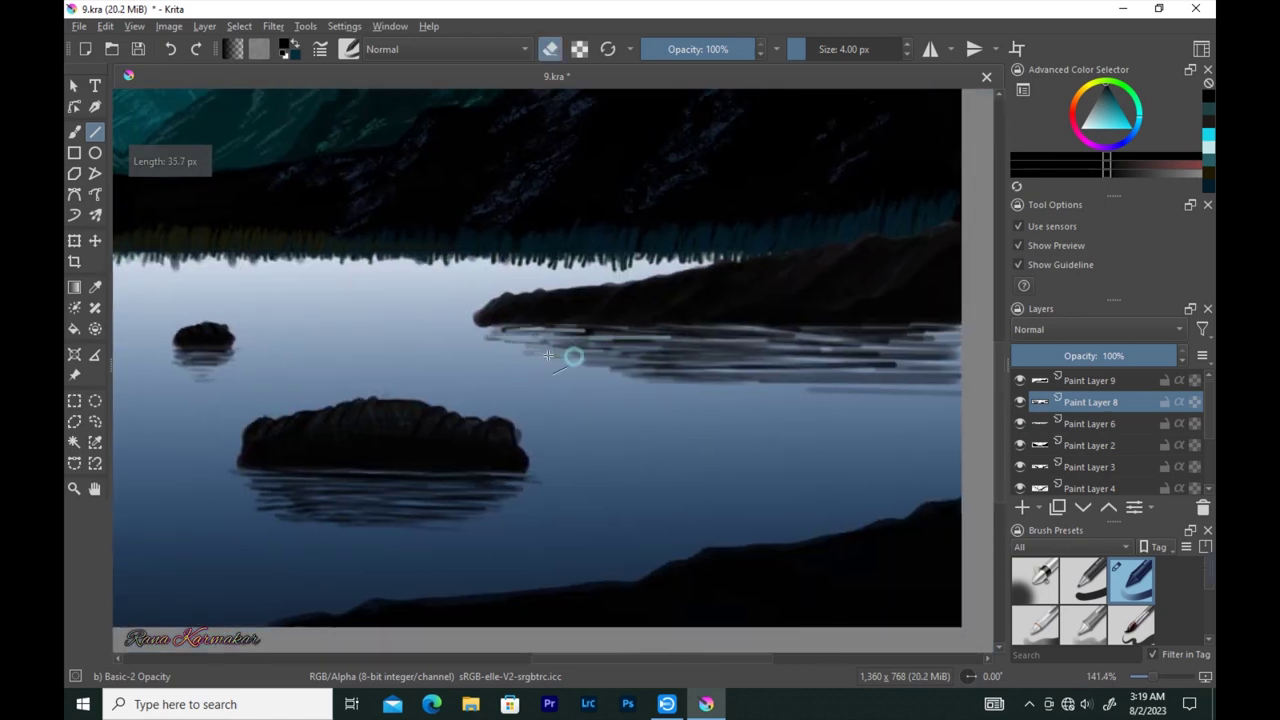
drag(480, 323, 608, 360)
drag(762, 337, 891, 357)
key(minus)
key(minus)
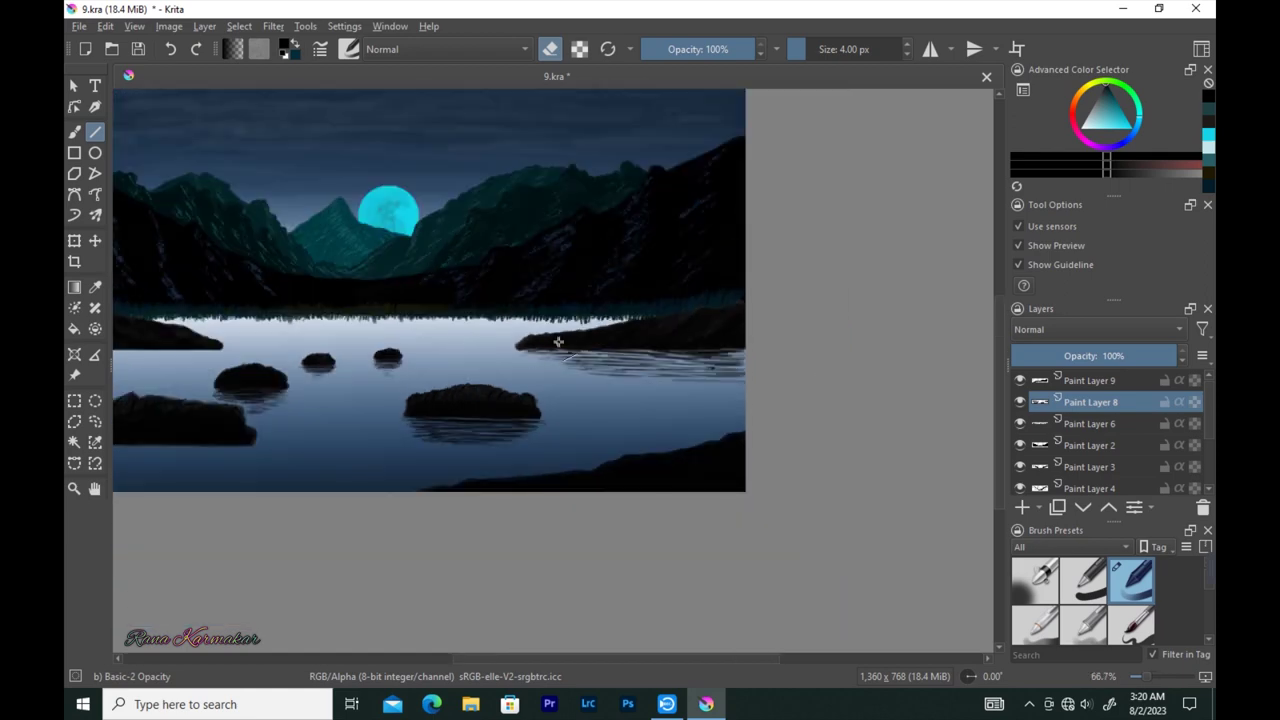
mouse_move(532, 352)
mouse_down()
mouse_move(585, 353)
mouse_move(577, 365)
mouse_move(679, 350)
mouse_up()
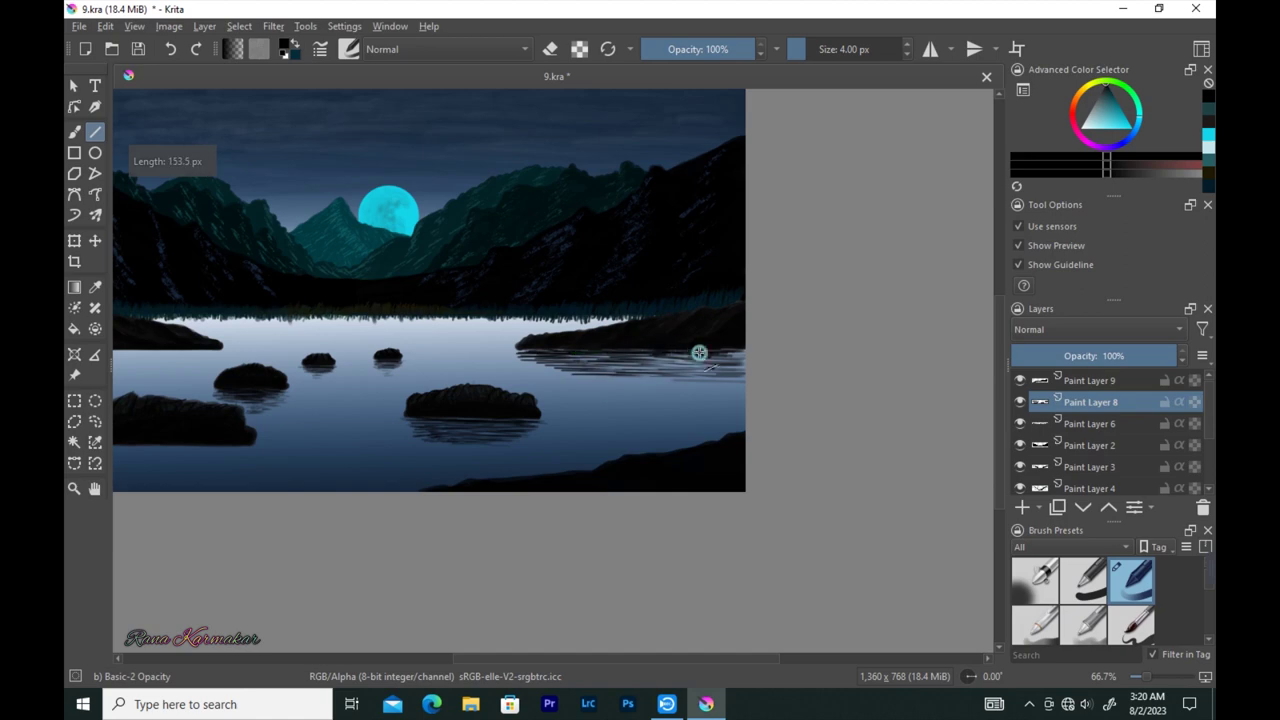
drag(565, 357, 757, 400)
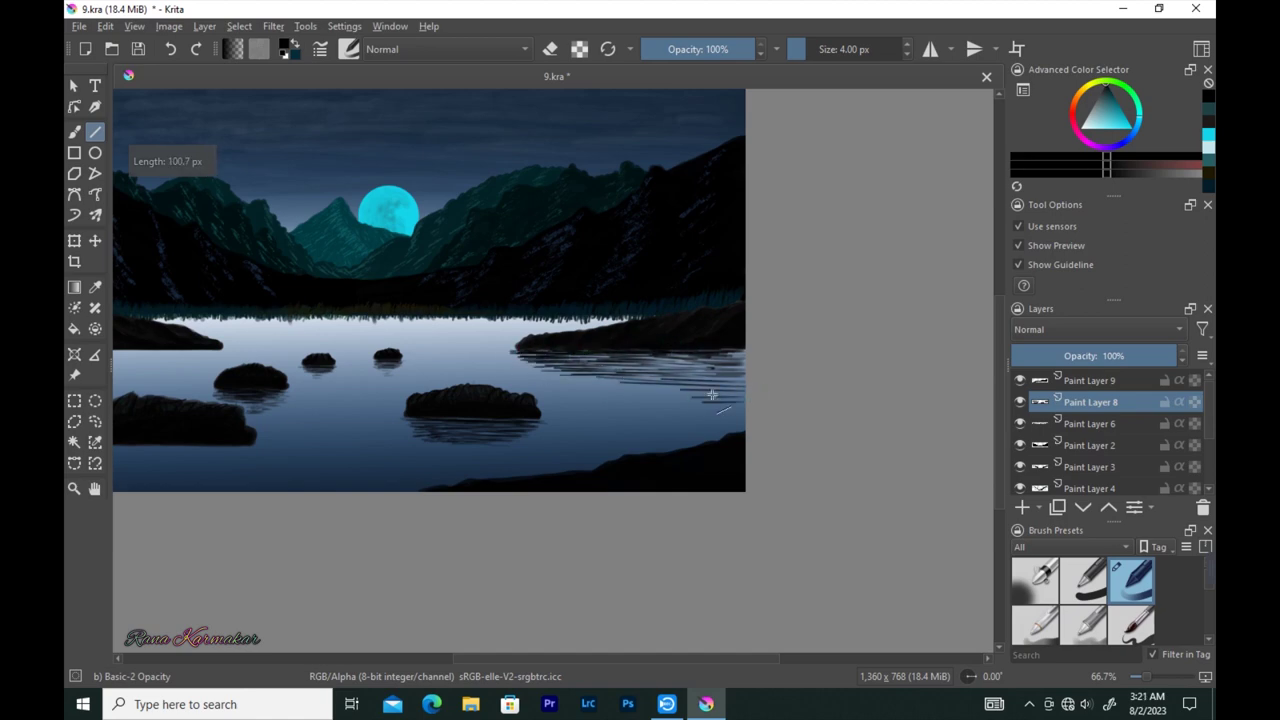
mouse_move(711, 357)
mouse_down()
mouse_move(624, 356)
mouse_move(750, 360)
mouse_move(694, 380)
mouse_move(696, 360)
mouse_up()
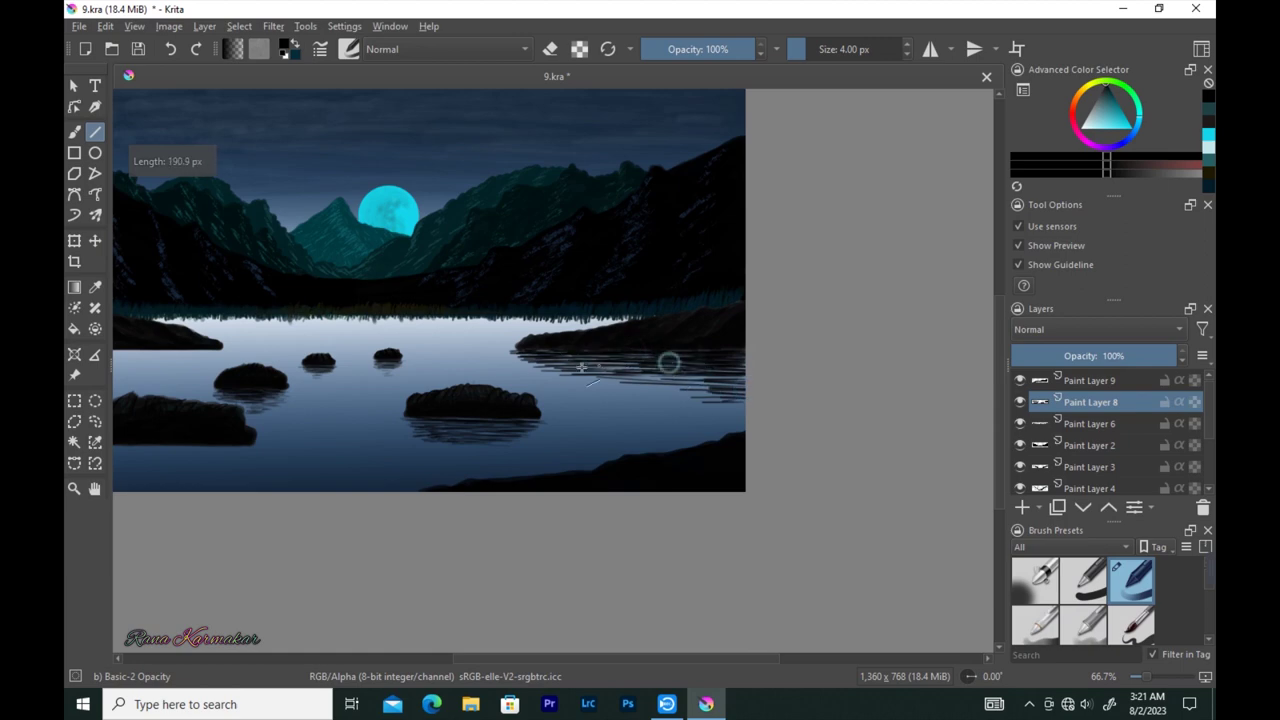
- Draw thin water lines under the lower-left rock and along the lake's lower edge
scroll(271, 420, left, 2)
scroll(420, 458, left, 4)
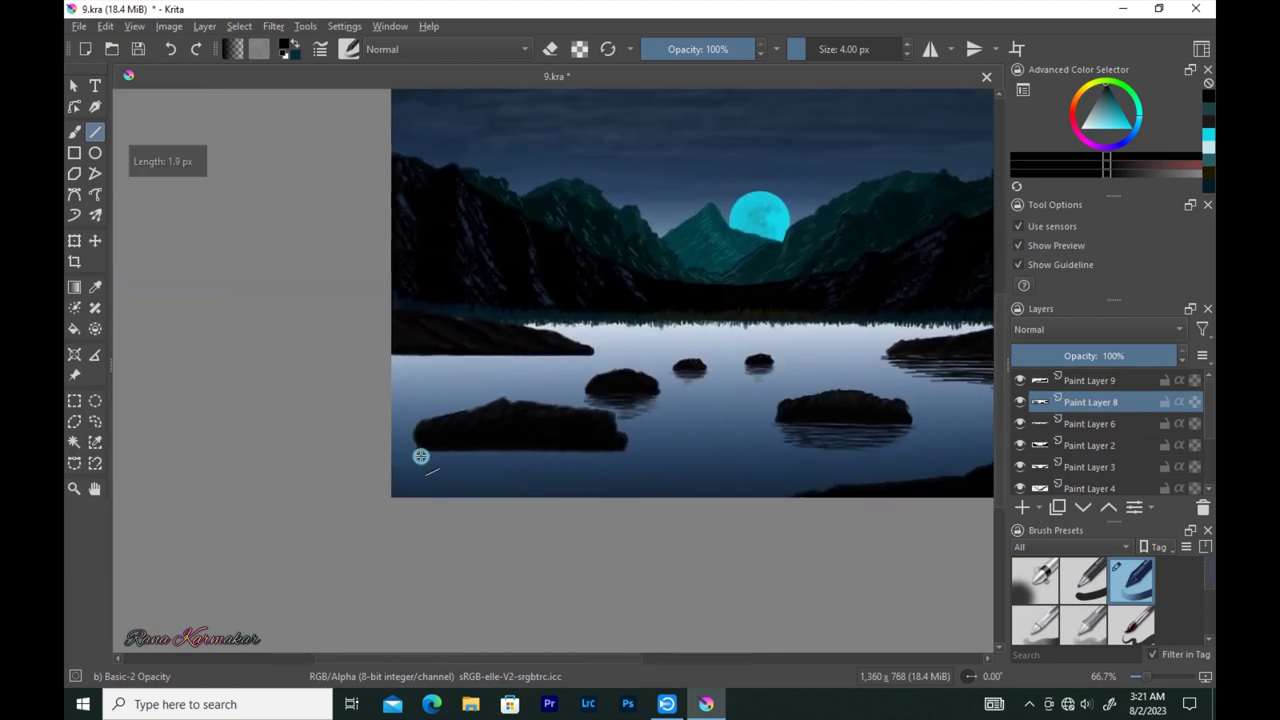
mouse_move(421, 458)
mouse_down()
mouse_move(640, 457)
mouse_move(406, 448)
mouse_move(606, 448)
mouse_move(446, 460)
mouse_move(620, 469)
mouse_move(546, 483)
mouse_move(608, 471)
mouse_move(563, 471)
mouse_move(626, 451)
mouse_move(434, 489)
mouse_move(632, 493)
mouse_up()
mouse_move(537, 466)
mouse_down()
mouse_move(651, 471)
mouse_move(666, 494)
mouse_up()
mouse_move(600, 459)
mouse_down()
mouse_move(449, 466)
mouse_move(516, 451)
mouse_up()
key(minus)
key(minus)
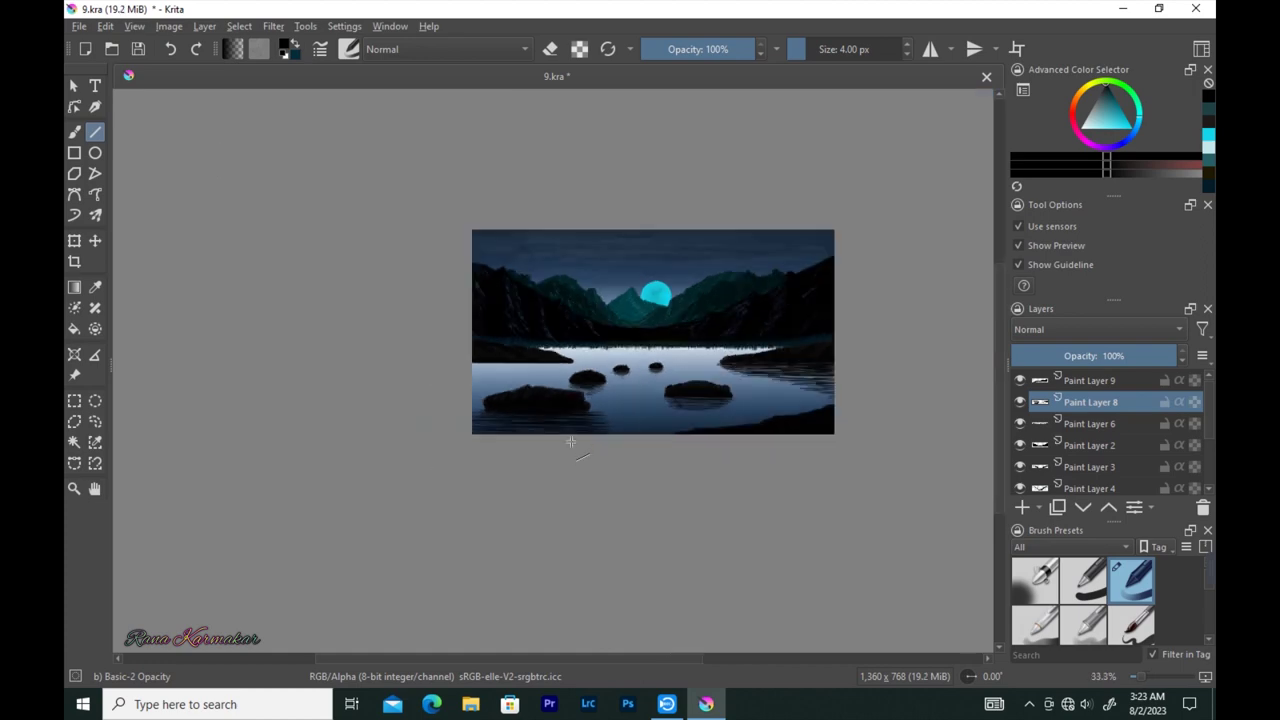
key(1)
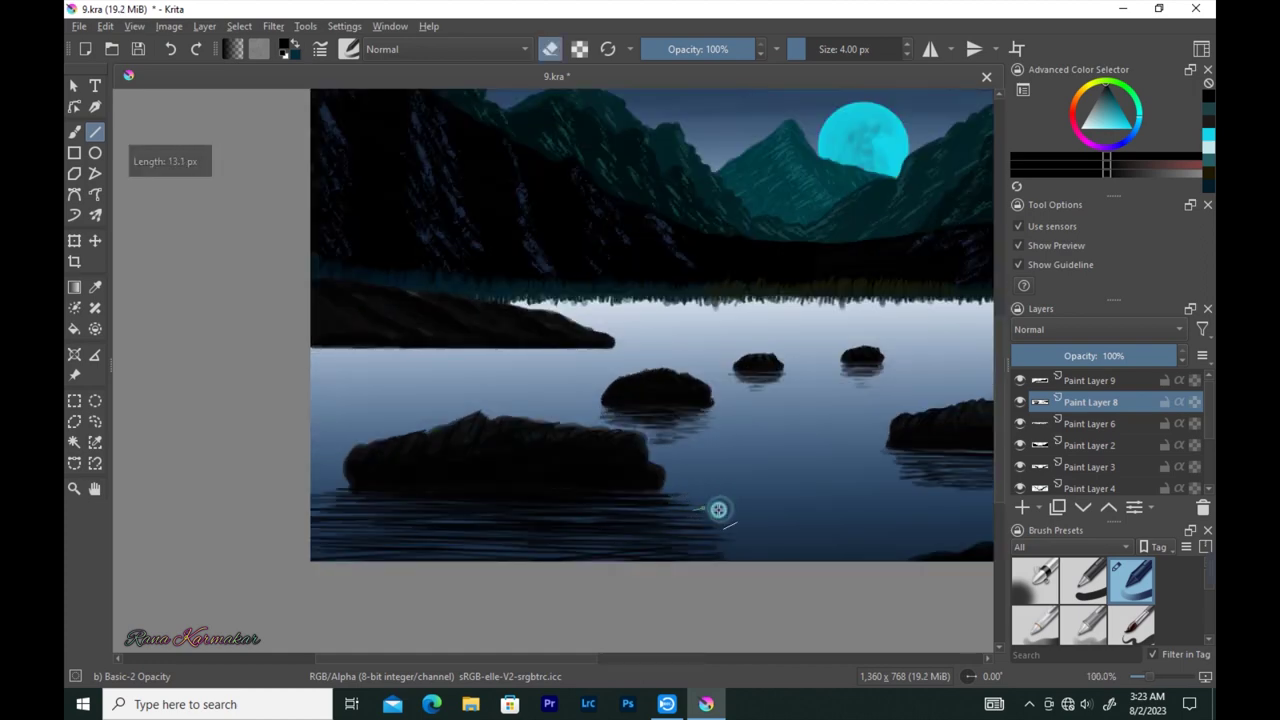
drag(702, 542, 716, 552)
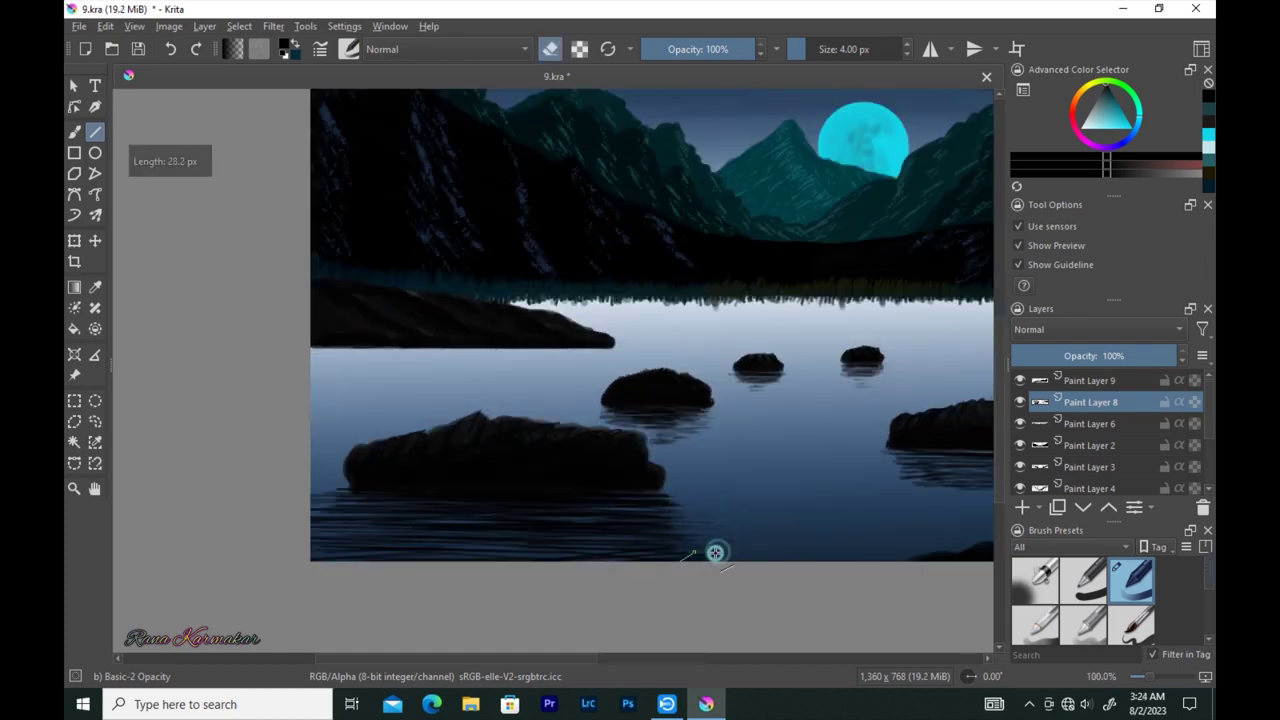
mouse_move(336, 497)
mouse_down()
mouse_move(316, 495)
mouse_move(310, 551)
mouse_up()
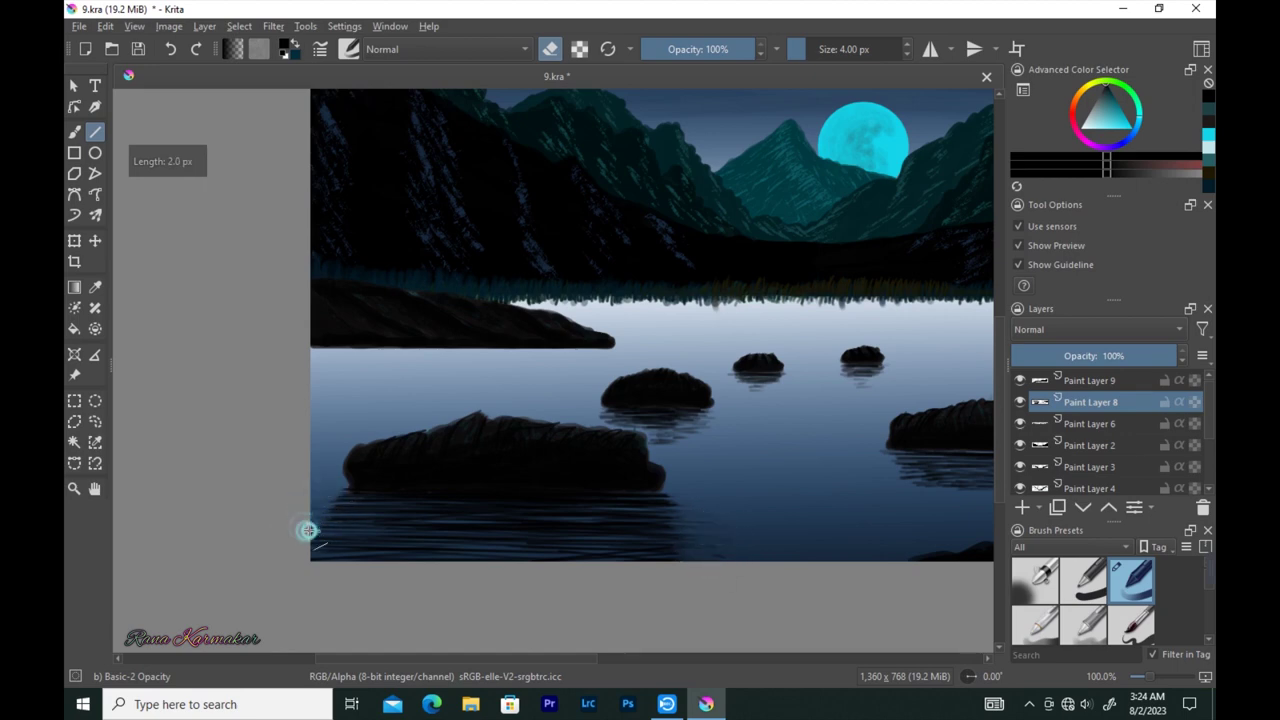
mouse_move(490, 512)
mouse_down()
mouse_move(523, 514)
mouse_move(527, 540)
mouse_up()
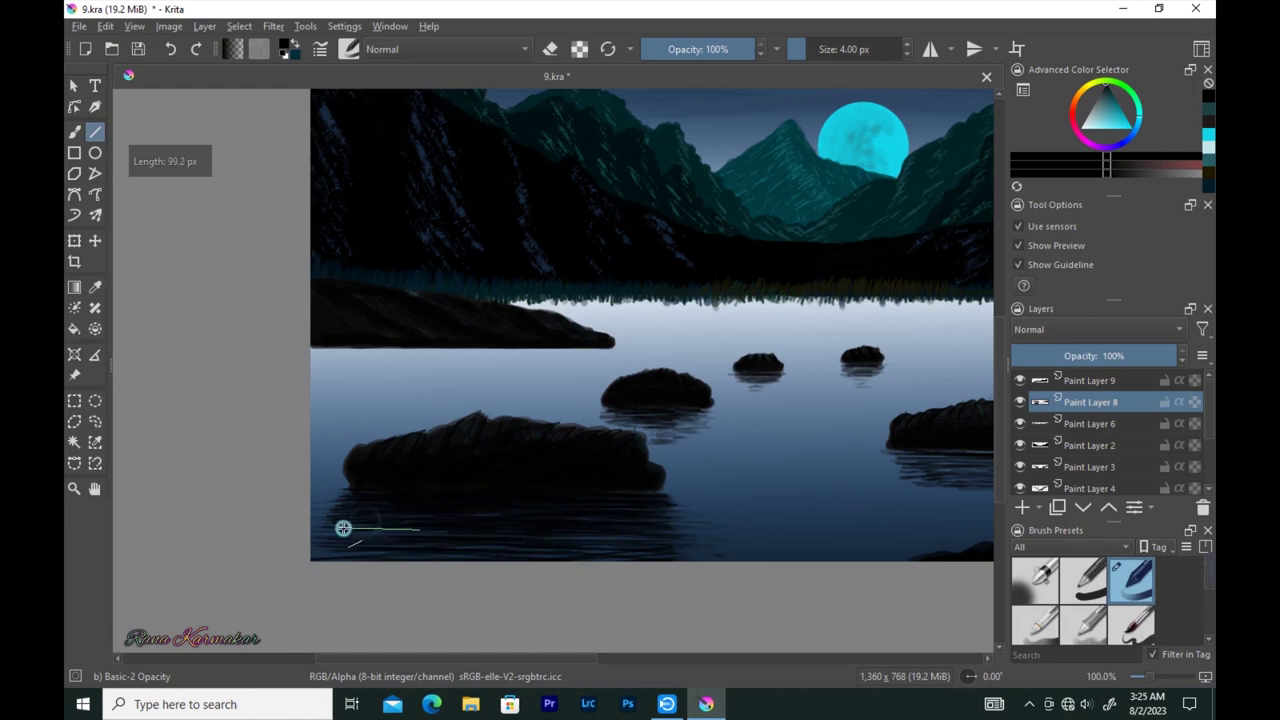
key(minus)
key(plus)
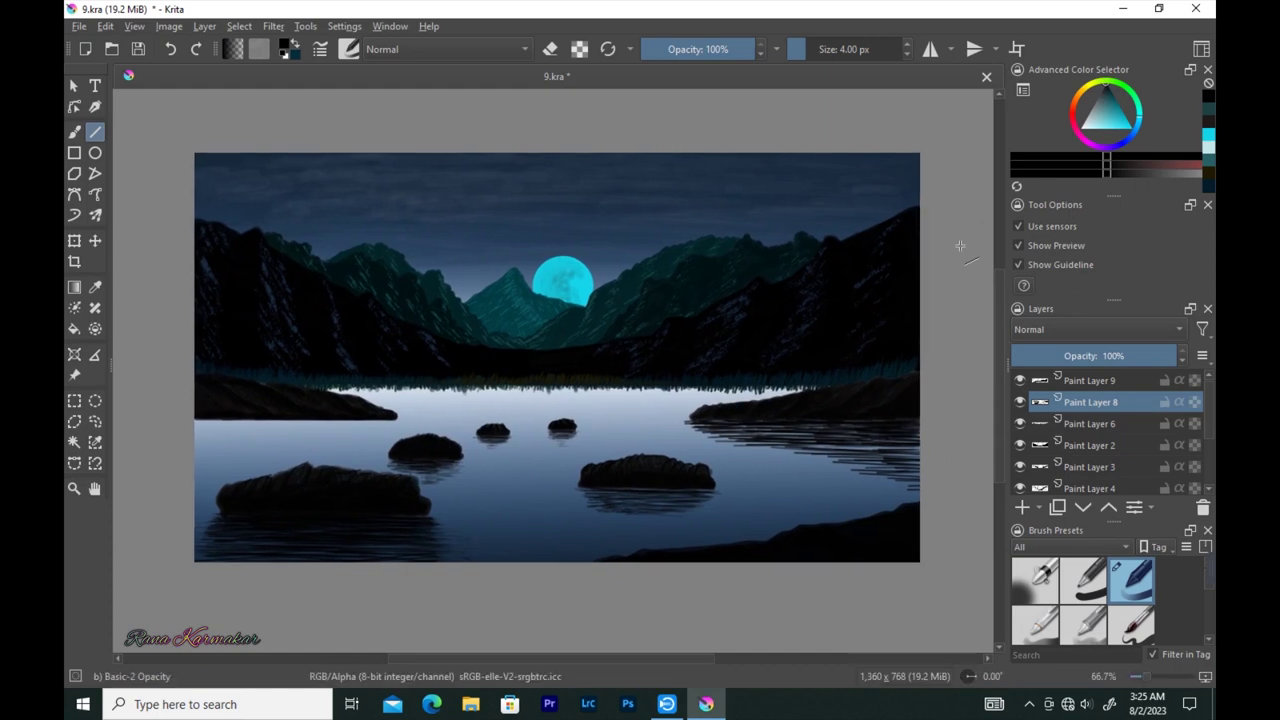
click(1019, 423)
- On Paint Layer 6, erase a straight 10 px line along the lake's far shoreline
key(e)
key(plus)
key(plus)
key(bracketright)
key(bracketright)
key(bracketright)
drag(186, 410, 752, 426)
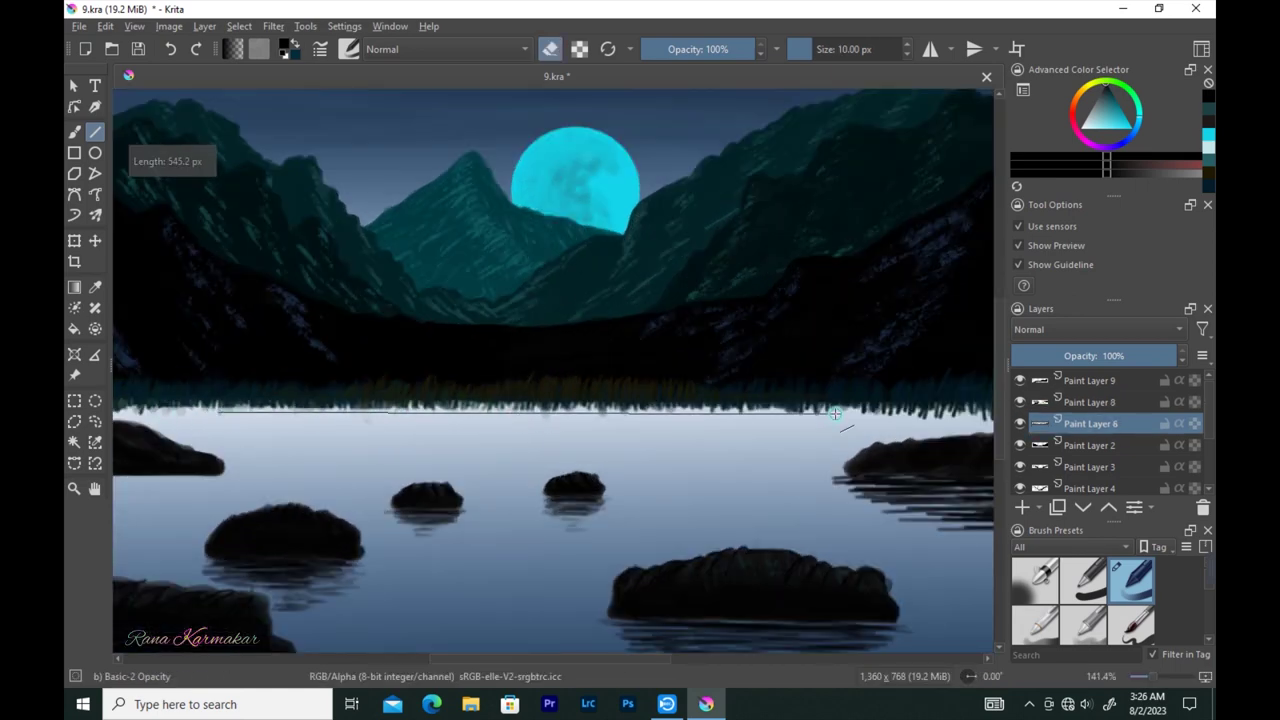
drag(752, 426, 984, 410)
key(minus)
drag(165, 396, 969, 391)
drag(163, 397, 970, 395)
- Select Paint Layer 9 and sample the moon's light cyan as the brush colour
key(b)
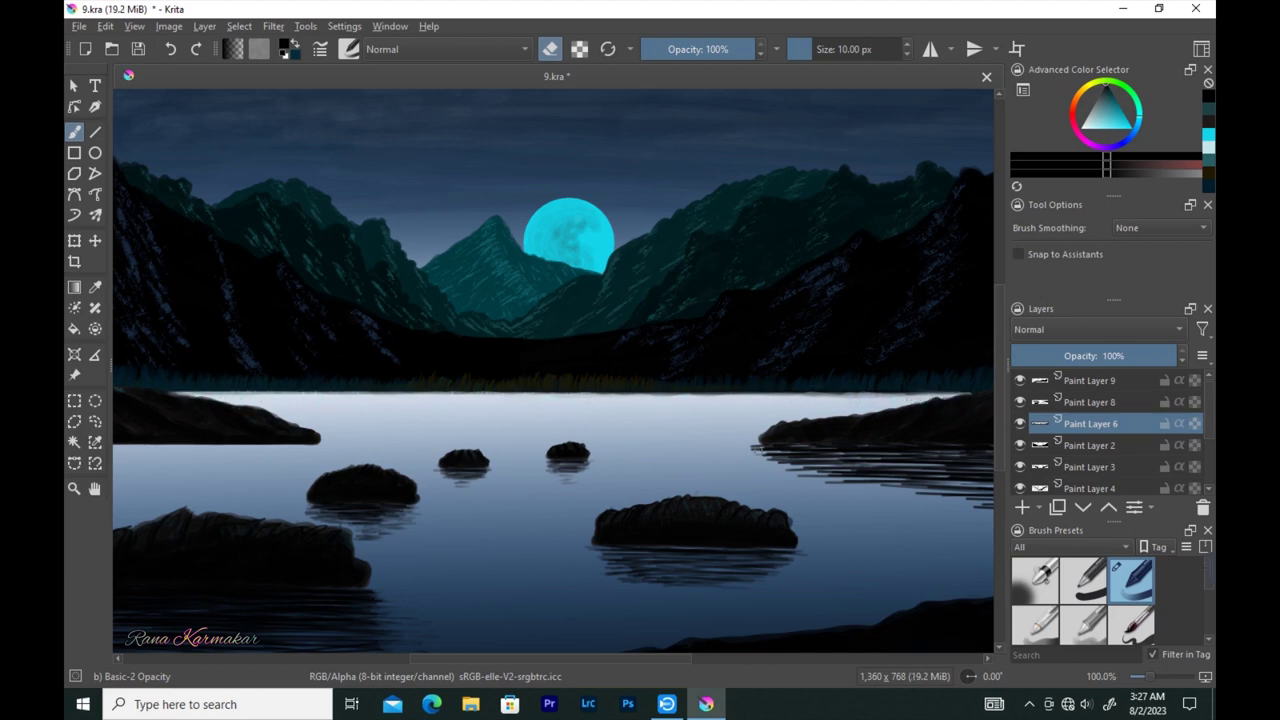
click(1090, 380)
key(minus)
click(1020, 402)
click(1020, 402)
key(p)
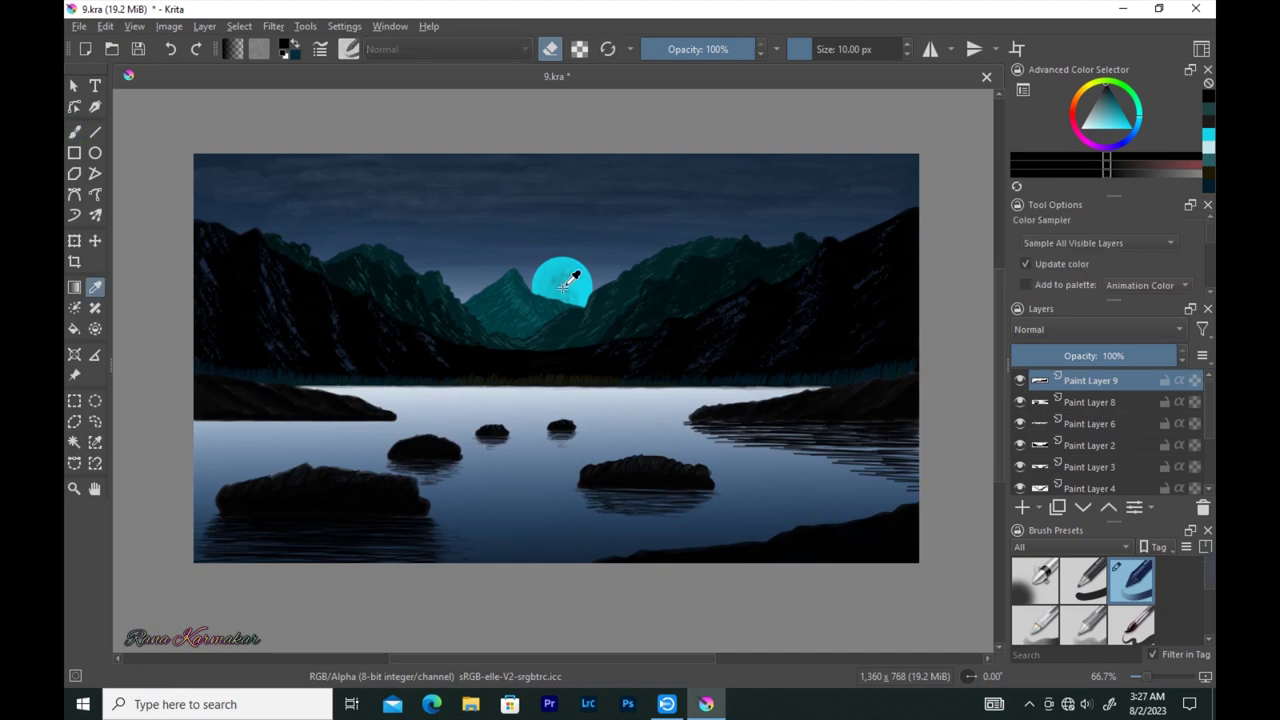
click(566, 277)
key(b)
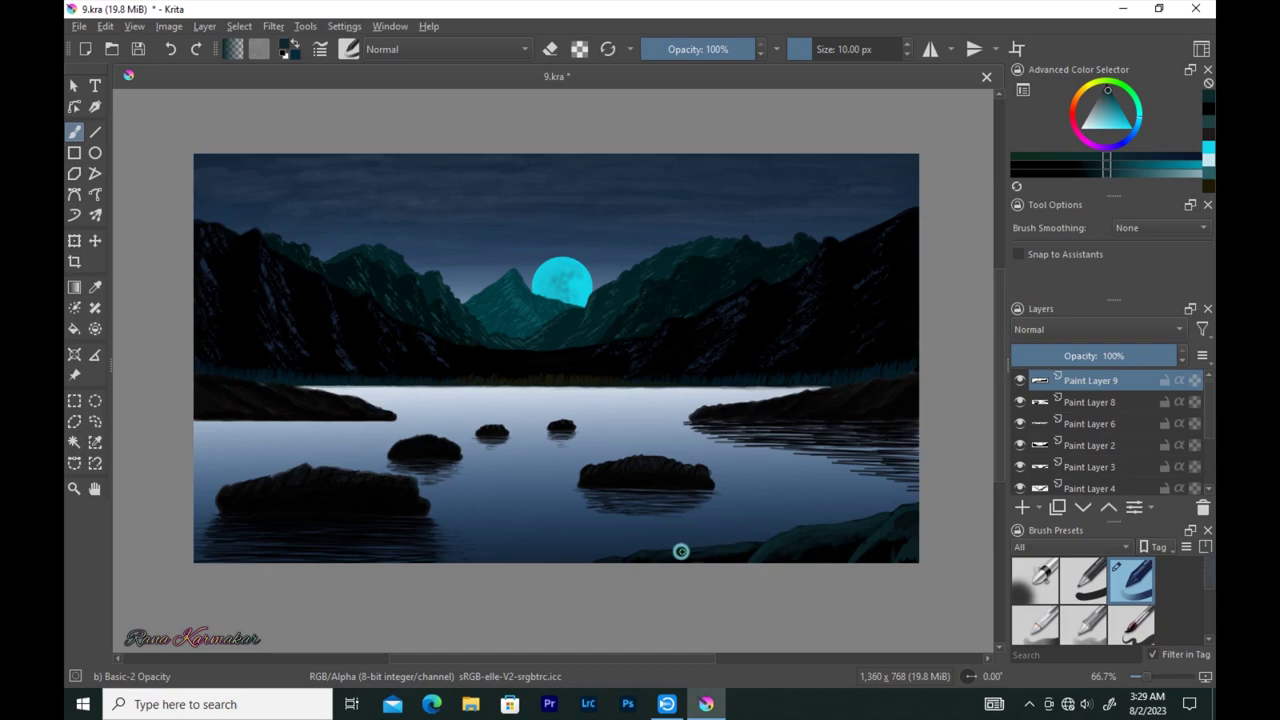
- Choose the Wild and Random Grass brush and shrink it to about 263 px
click(348, 49)
scroll(500, 300, down, 5)
click(520, 340)
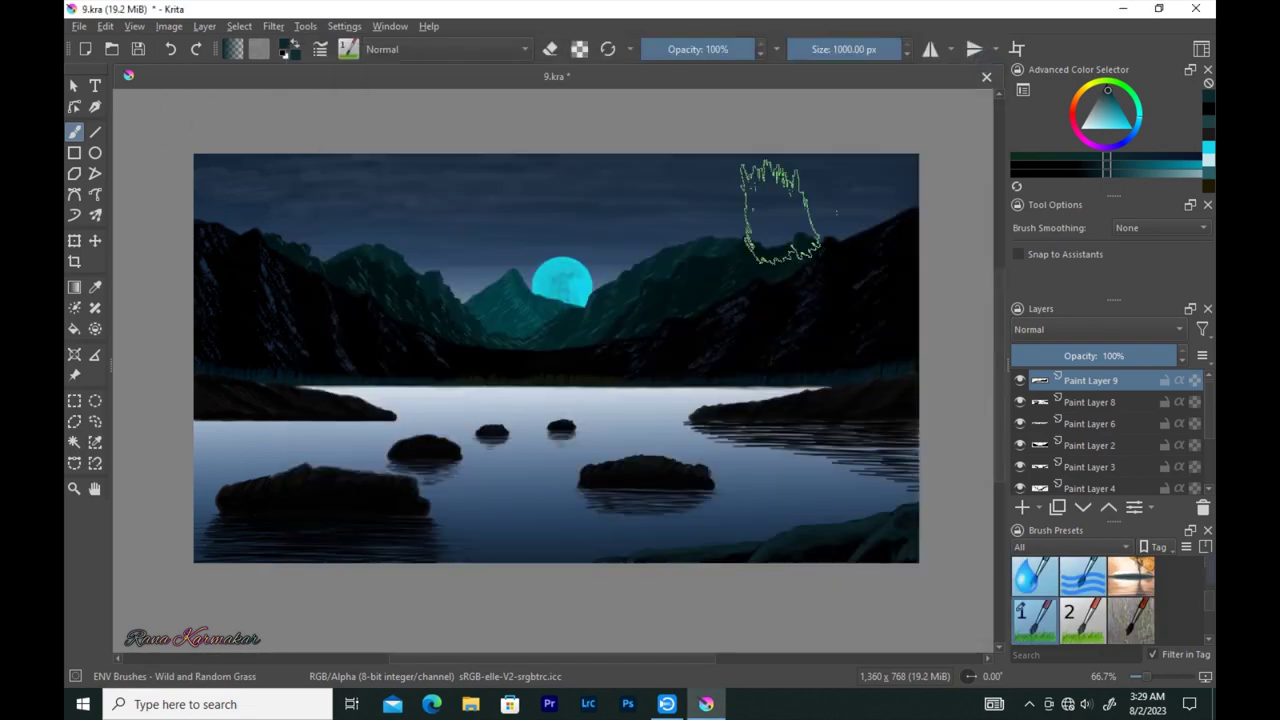
mouse_move(886, 494)
mouse_down()
mouse_move(812, 525)
mouse_move(795, 505)
mouse_up()
key(bracketleft)
key(ctrl+z)
key(ctrl+z)
key(bracketleft)
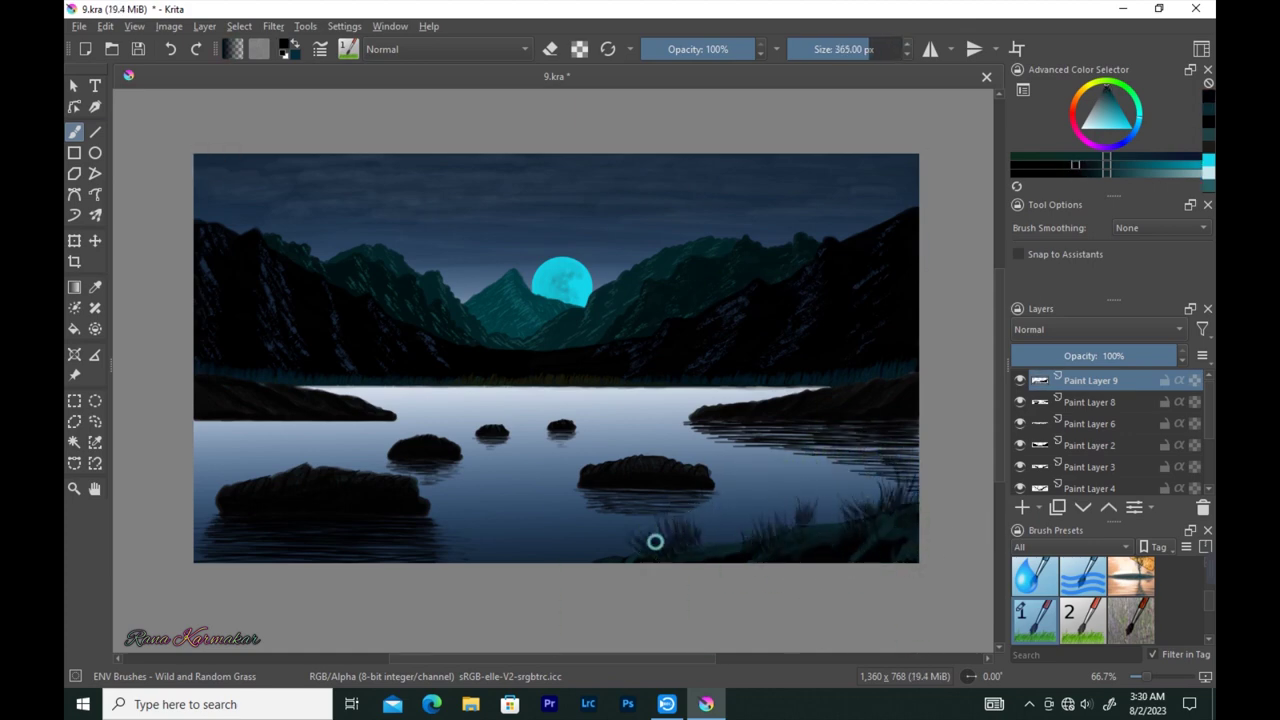
key(bracketleft)
- Paint grass tufts on top of the rocks, the left rock and three small rocks
drag(669, 445, 684, 457)
drag(357, 465, 255, 470)
key(bracketleft)
click(425, 435)
click(495, 420)
click(555, 420)
- Reduce the grass brush to 103 px and shift the view toward the left lake shore
scroll(814, 391, up, 1)
scroll(814, 391, up, 1)
key(bracketleft)
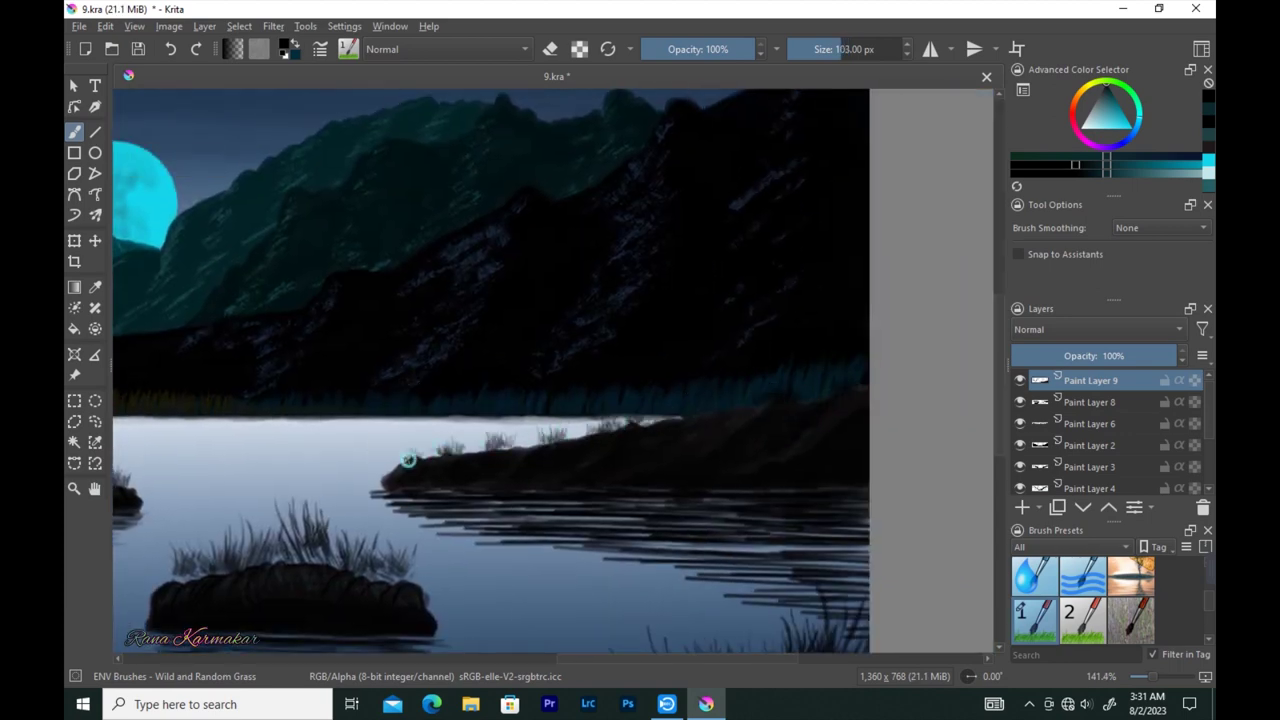
scroll(400, 443, down, 2)
scroll(557, 434, up, 2)
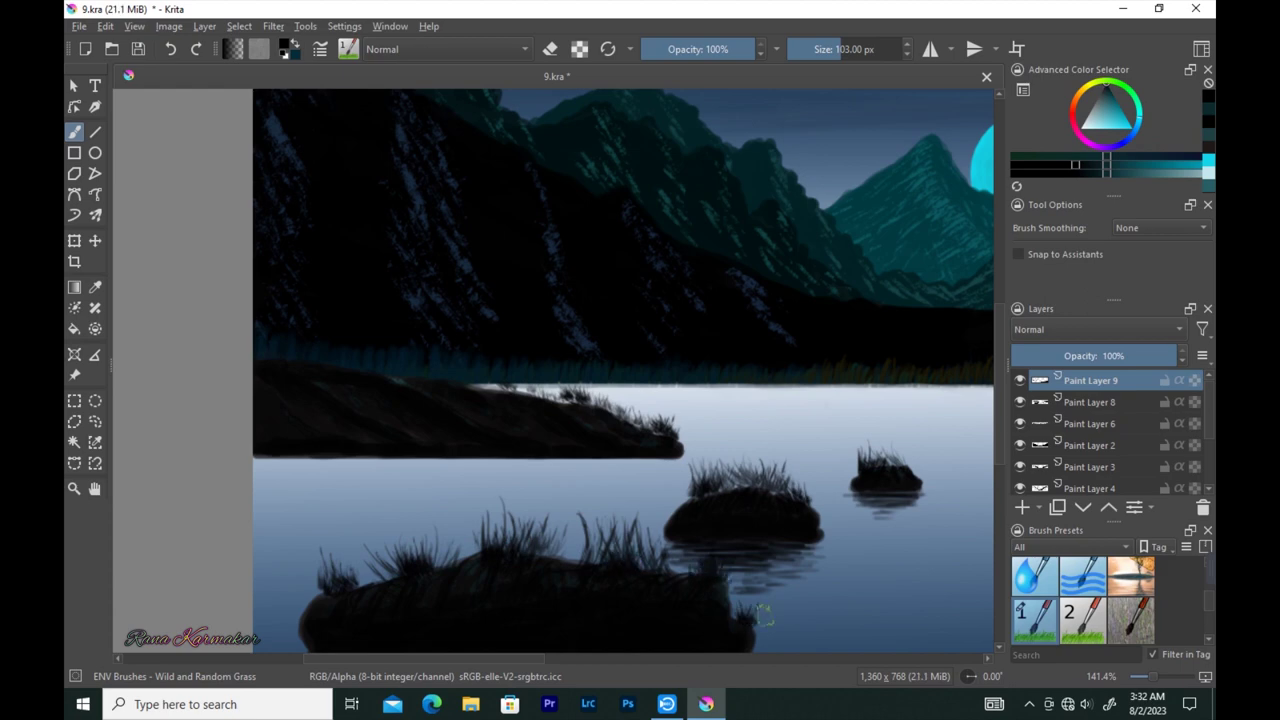
drag(763, 612, 364, 299)
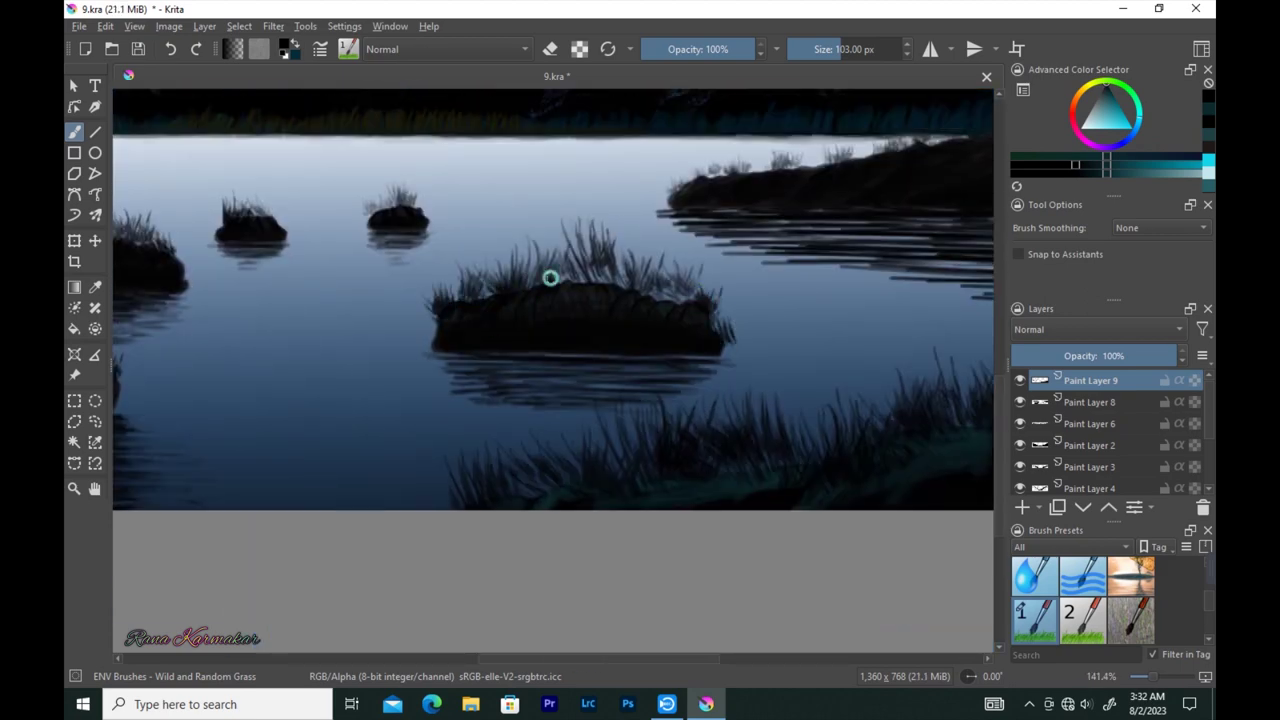
scroll(685, 297, down, 3)
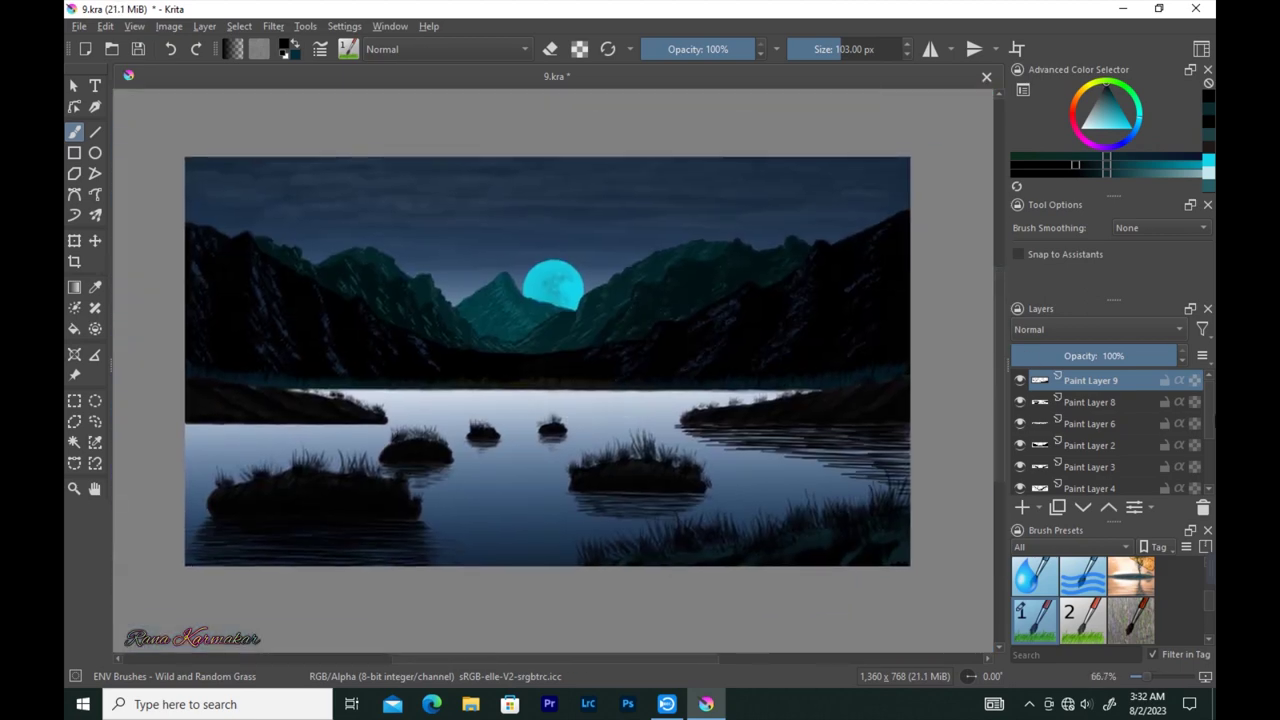
scroll(1081, 458, down, 2)
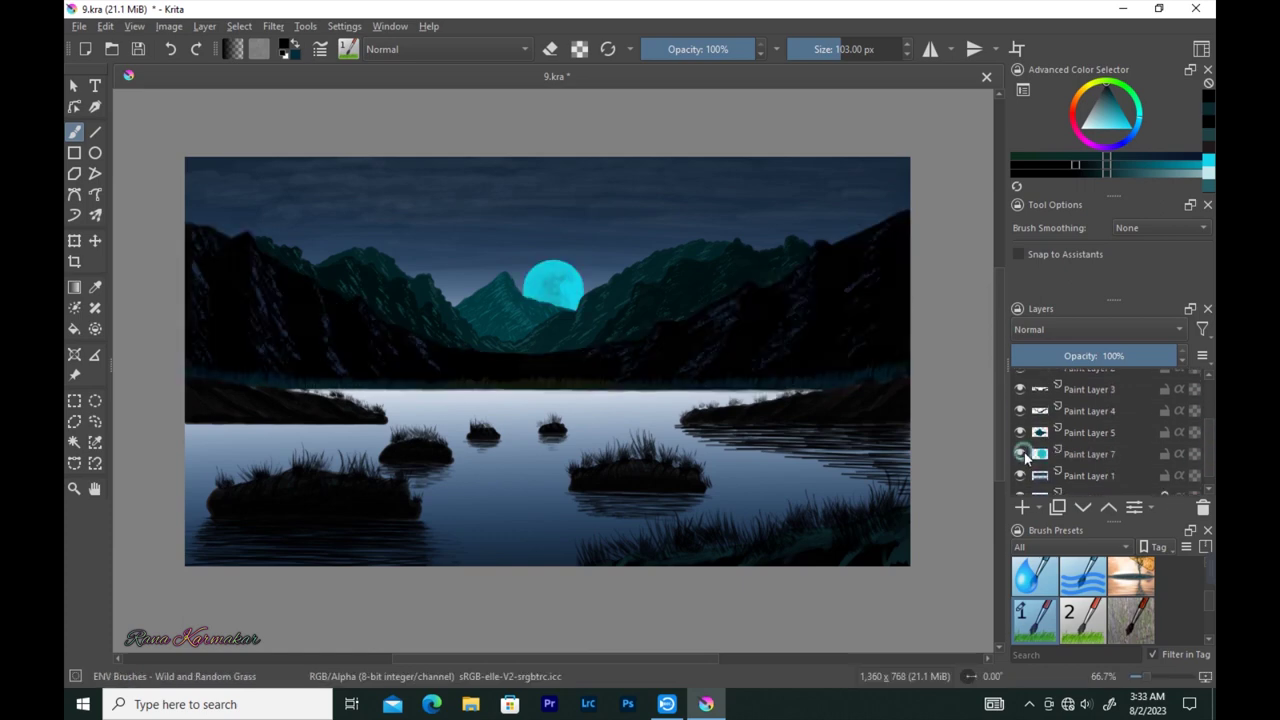
- On the water layer, sample the moon's cyan and paint a vertical reflection down the lake
click(1100, 454)
click(348, 48)
scroll(590, 360, down, 3)
click(981, 56)
click(95, 287)
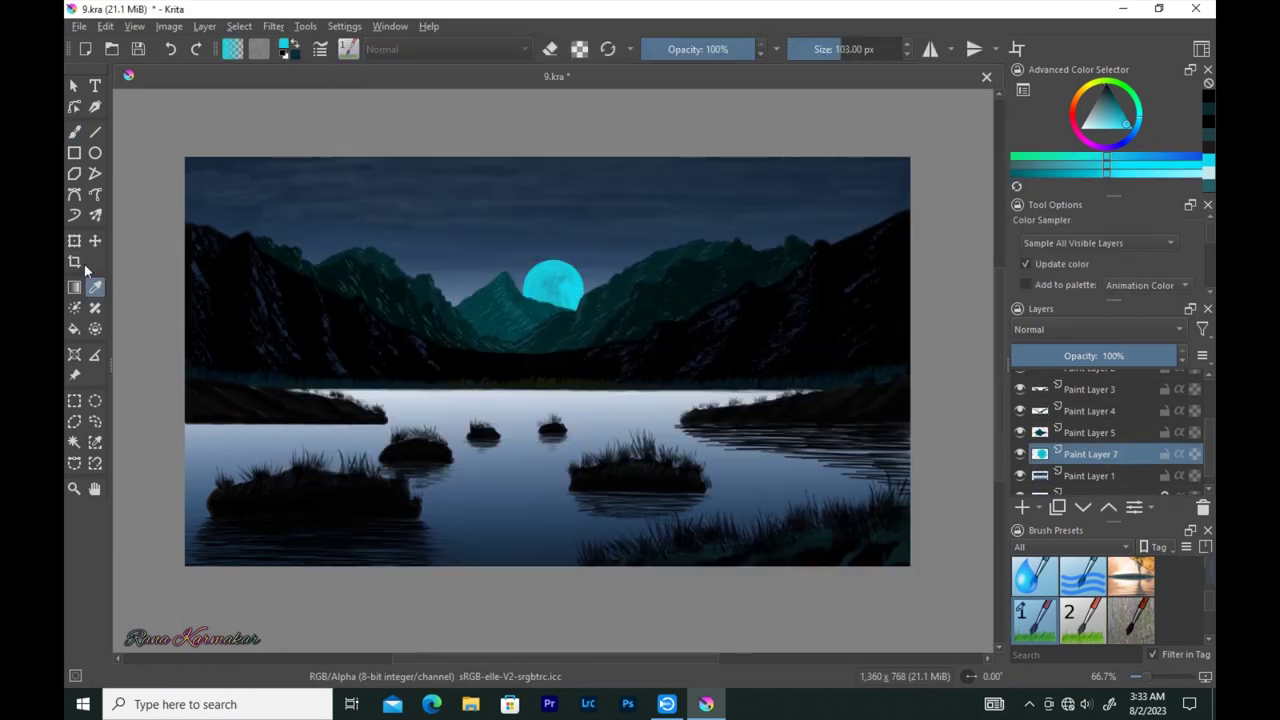
click(74, 131)
drag(555, 390, 553, 532)
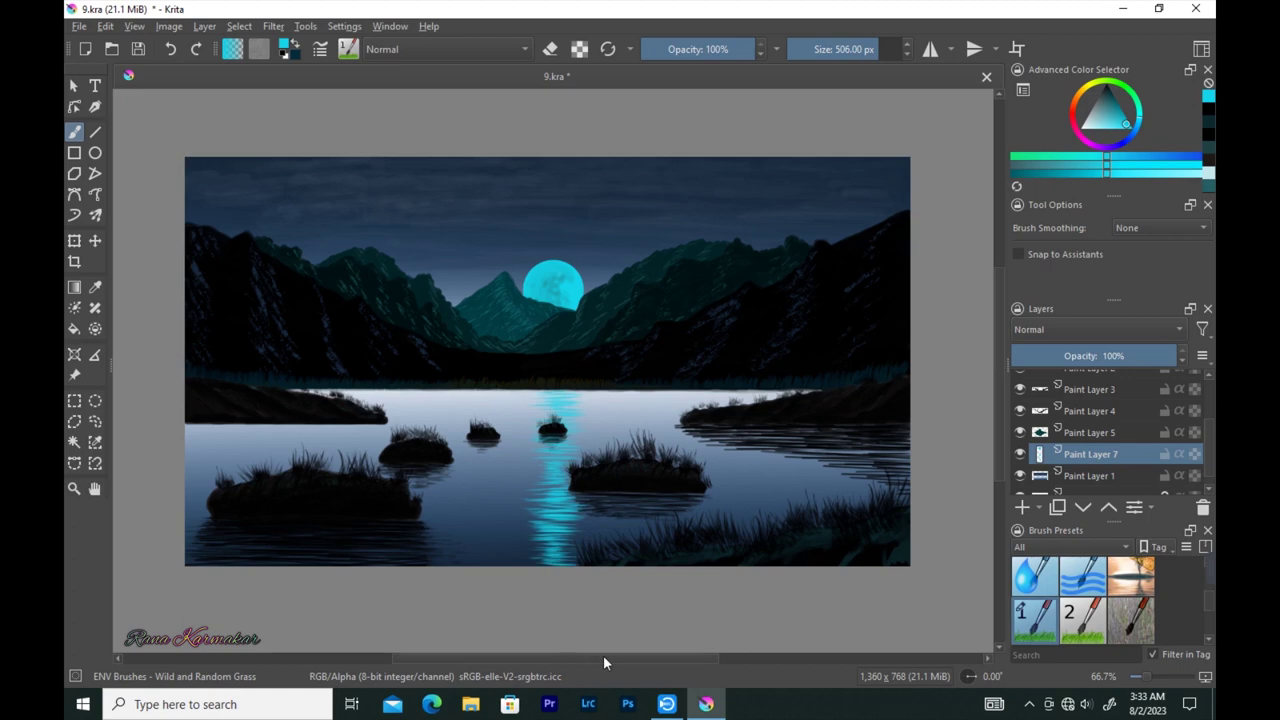
- Experiment with darker and teal colours and opacity 18%, restoring opacity to 100%
click(1093, 167)
click(1111, 103)
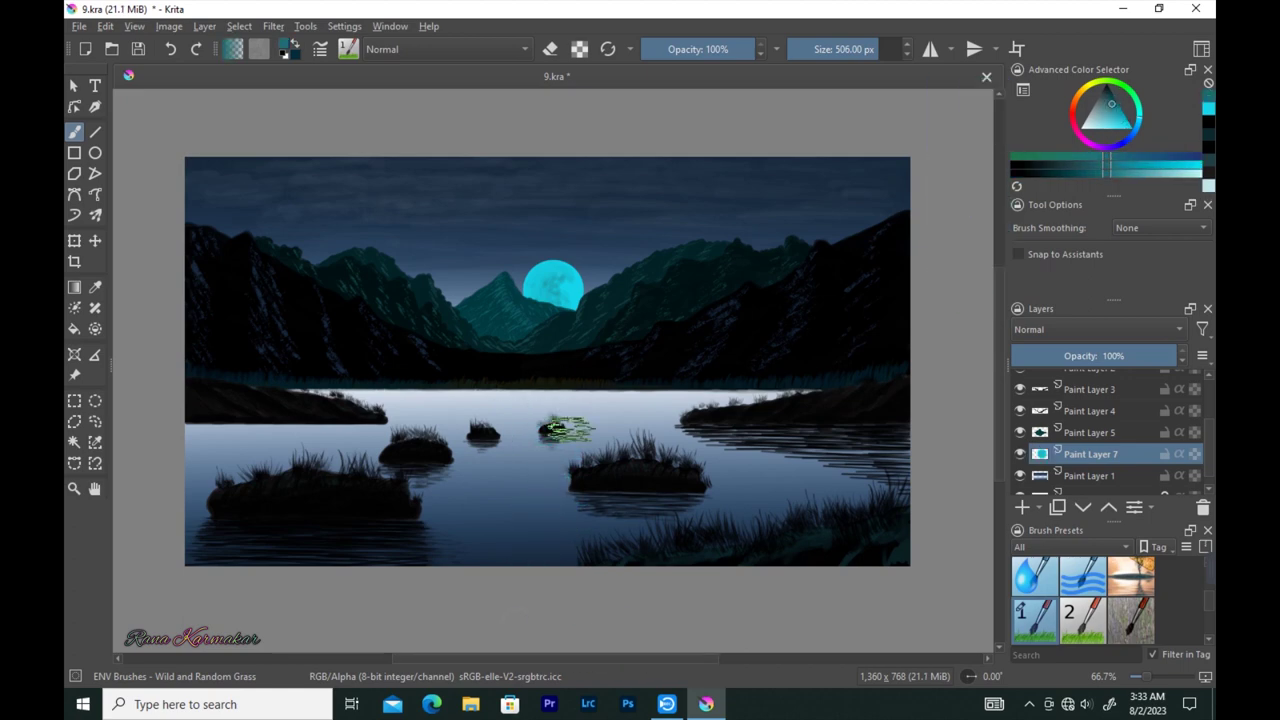
drag(560, 395, 540, 500)
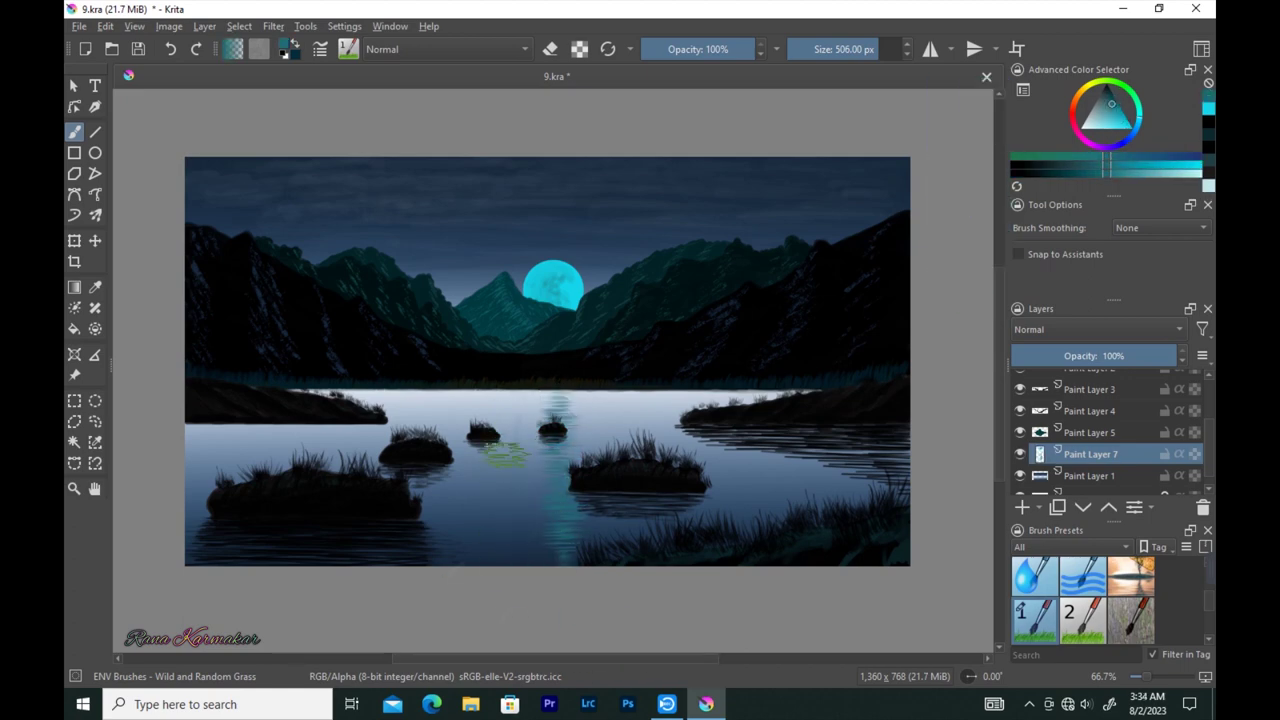
click(193, 54)
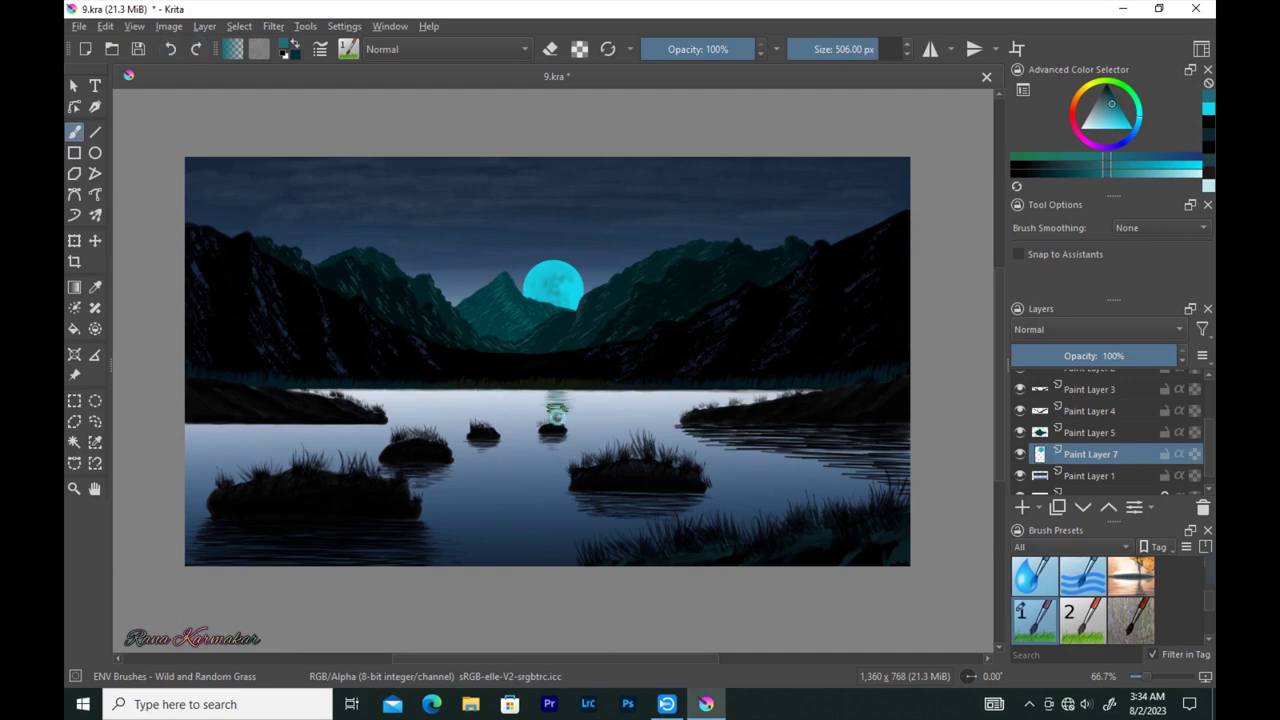
click(662, 49)
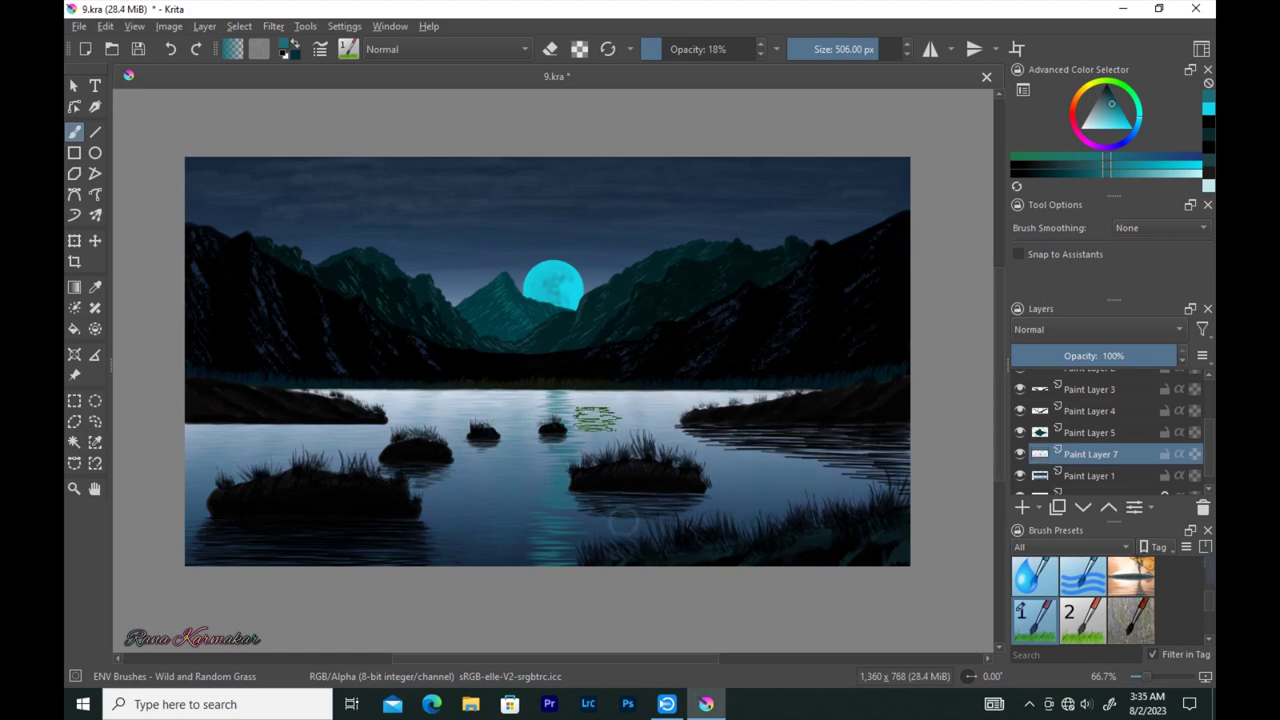
click(1101, 116)
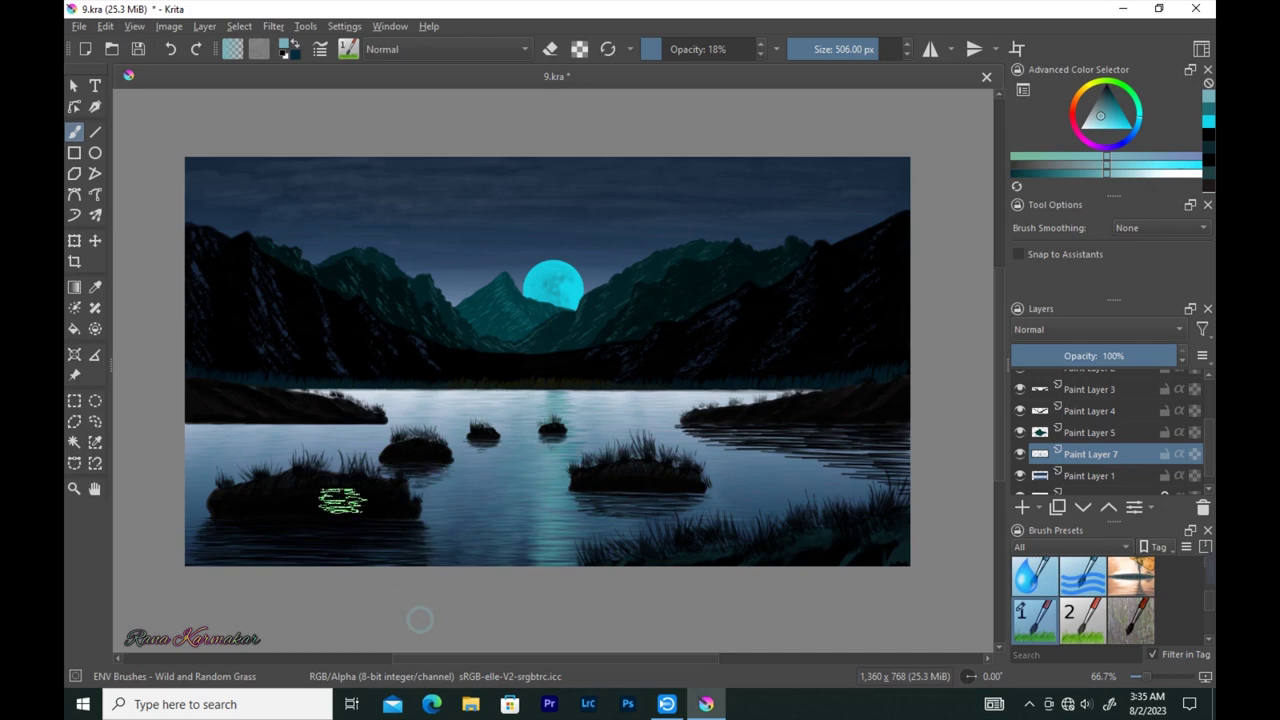
click(1026, 171)
drag(735, 49, 765, 49)
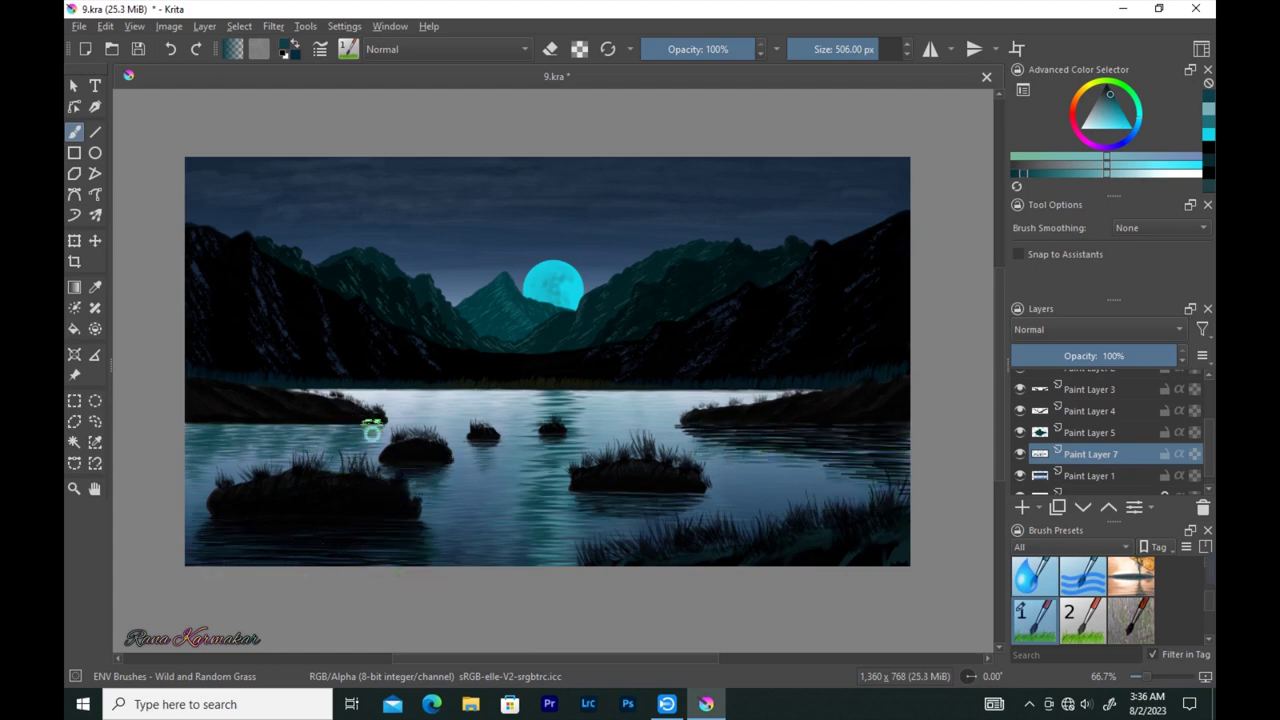
click(1112, 96)
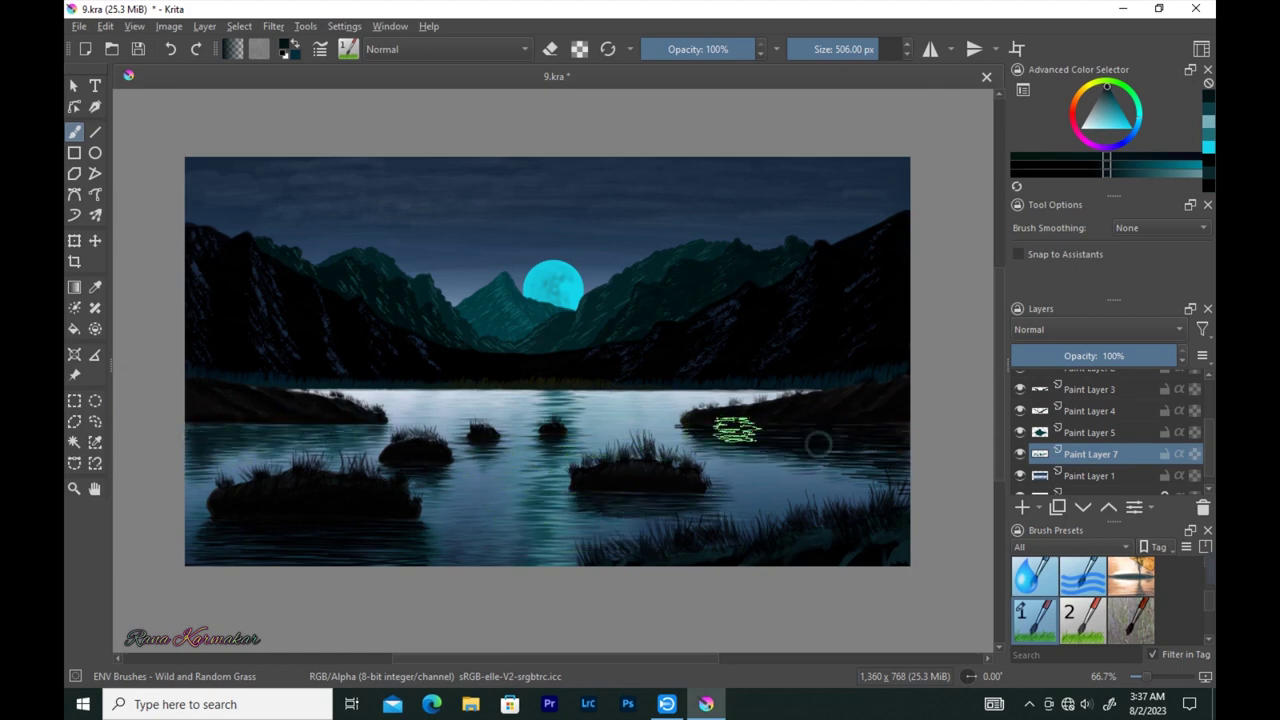
- Resample the moon's cyan and paint a bright reflection streak down the lake
ctrl+click(571, 283)
drag(552, 408, 548, 565)
ctrl+click(210, 443)
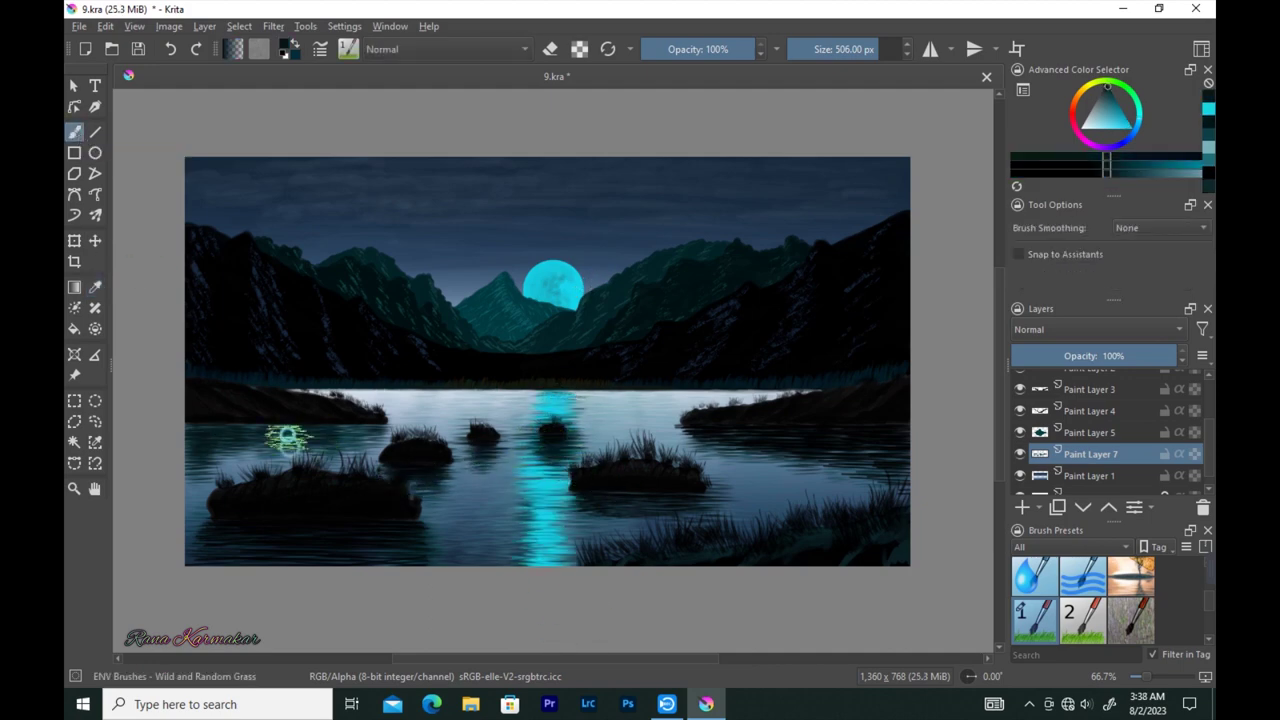
key(bracketleft)
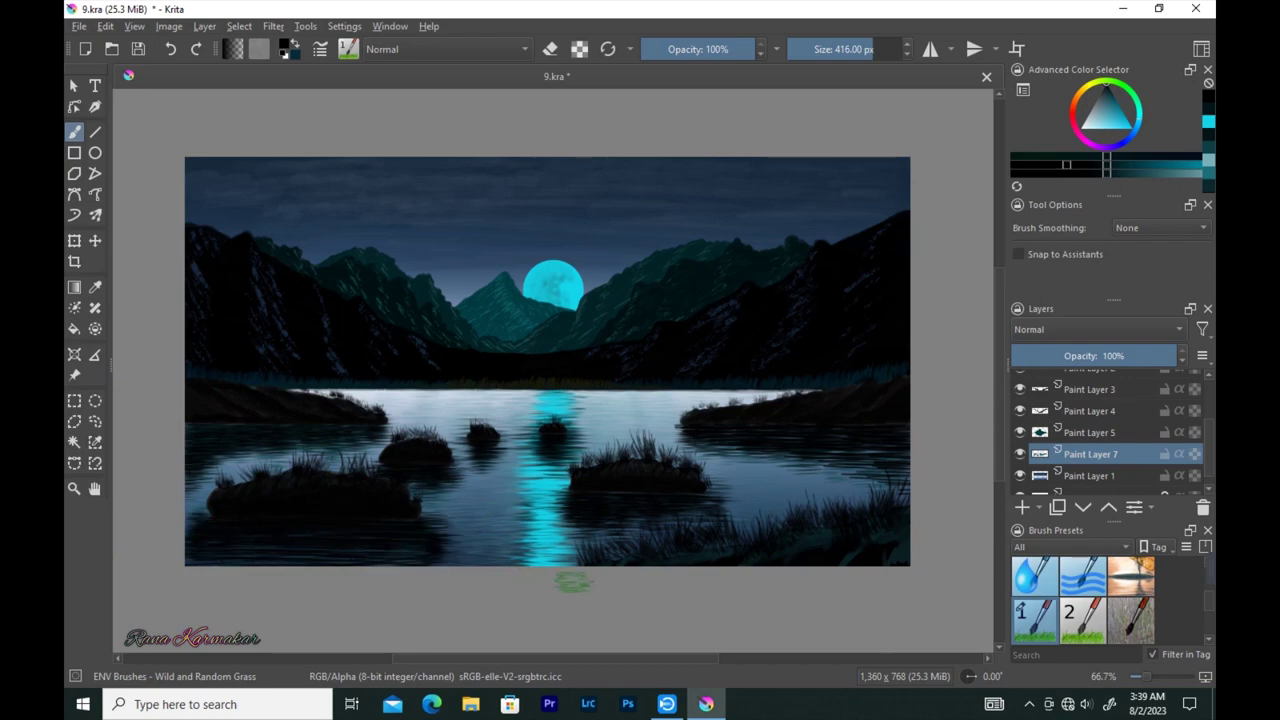
click(348, 49)
scroll(490, 280, up, 5)
click(434, 106)
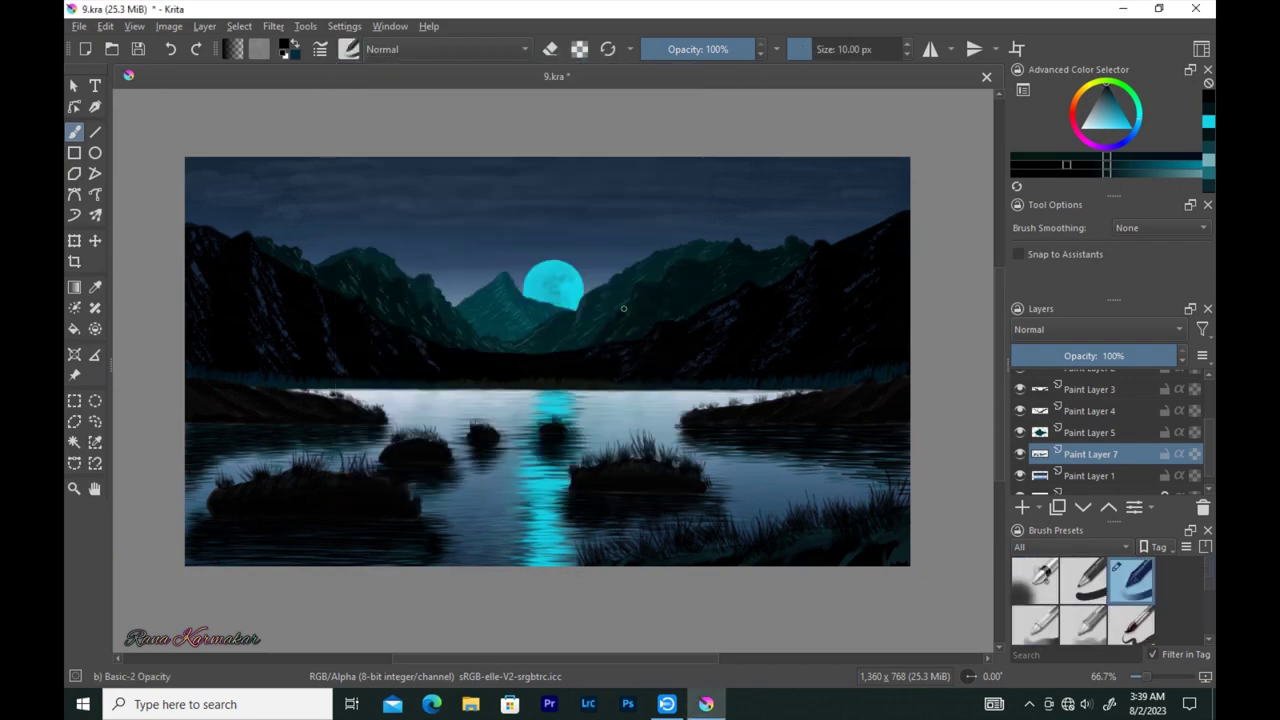
- Sign and underline the lower-right corner with a 1 px near-white brush
key(bracketleft)
ctrl+scroll(838, 541, up, 4)
ctrl+scroll(846, 534, up, 3)
key(bracketleft)
key(bracketleft)
key(bracketleft)
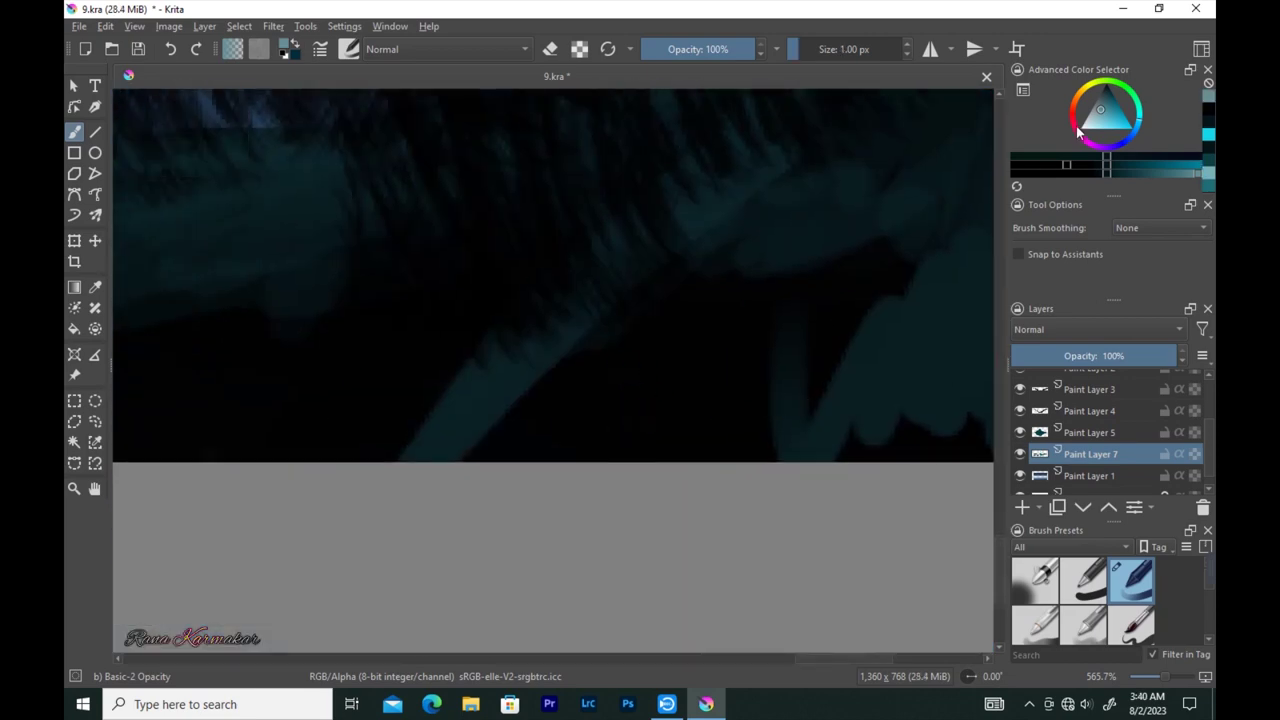
key(x)
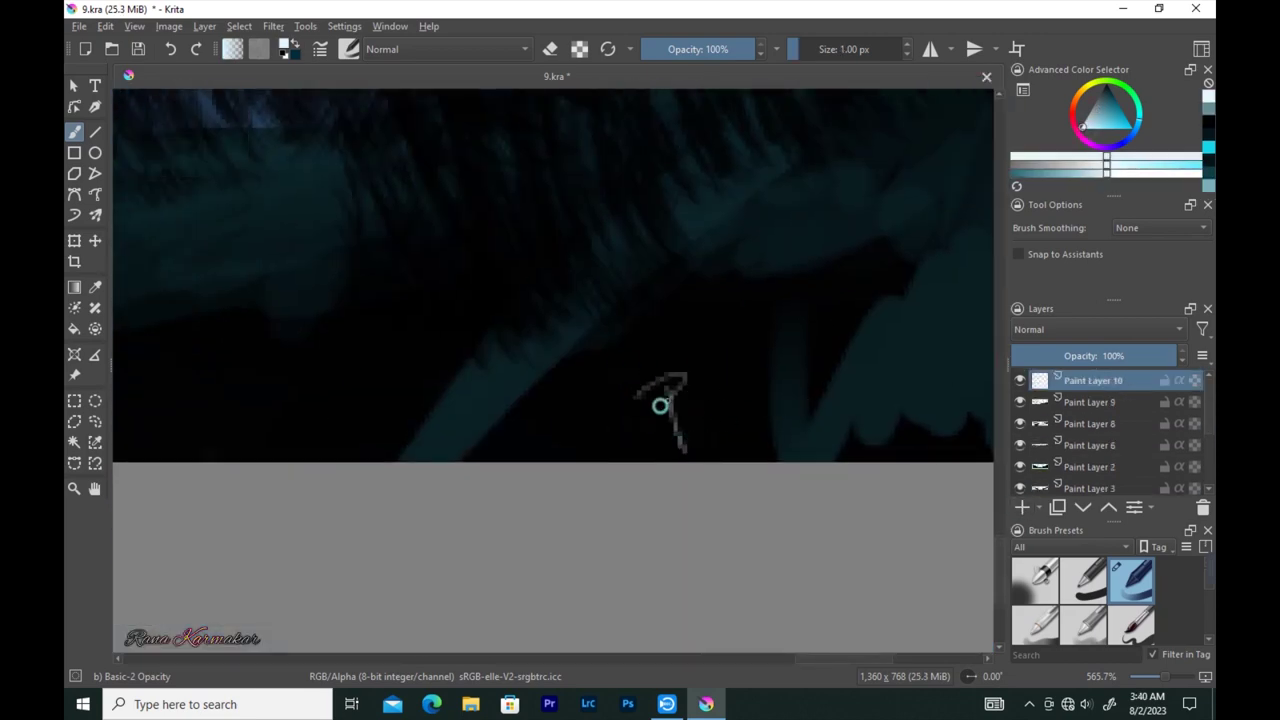
drag(625, 370, 850, 405)
drag(730, 450, 850, 415)
- Switch the brush preset to Texture Starfield
ctrl+scroll(850, 415, down, 7)
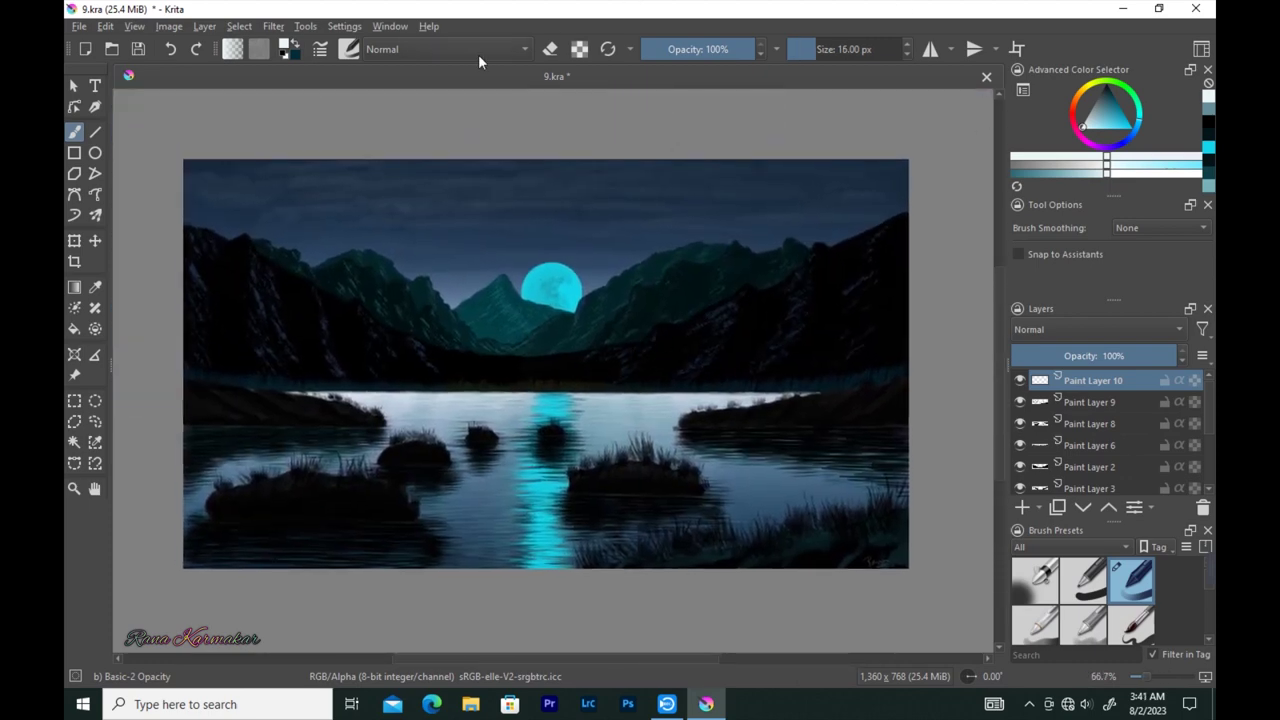
click(349, 49)
scroll(634, 440, down, 5)
click(609, 298)
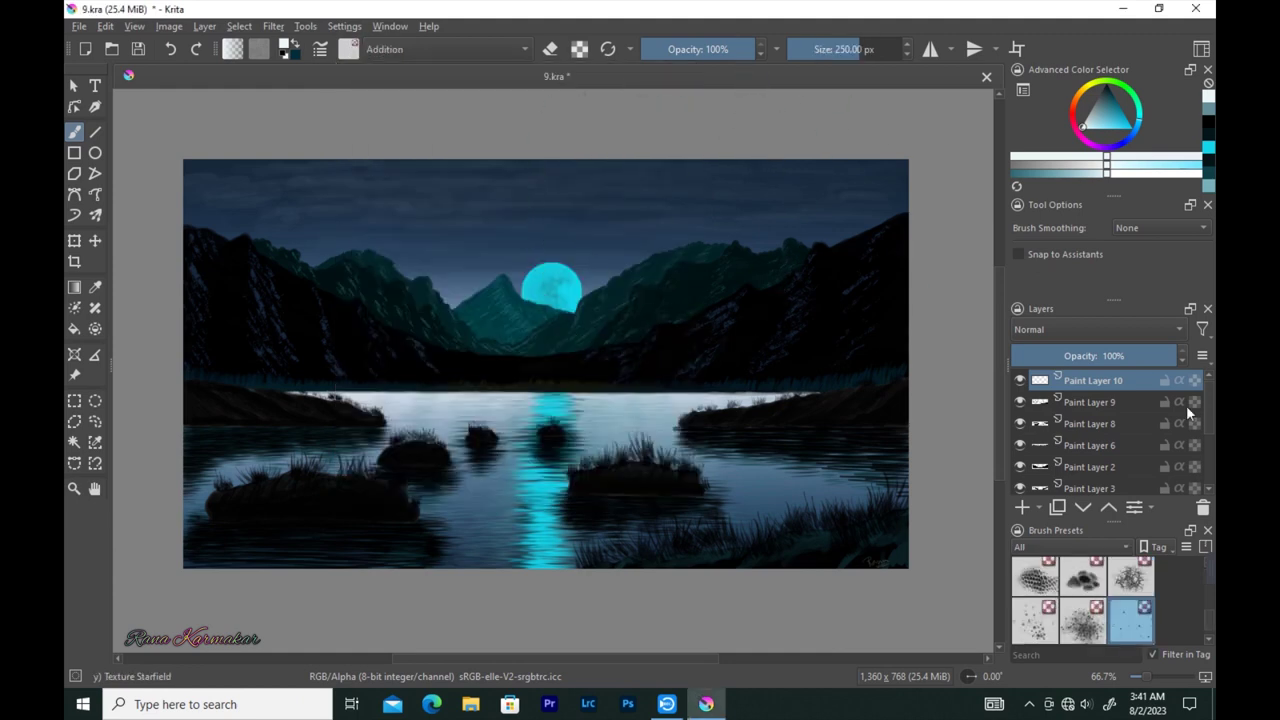
- On the sky layer, brush starfield sparkles in white, cyan, red and light blue
scroll(1090, 430, down, 3)
click(1090, 462)
mouse_move(313, 208)
mouse_down()
mouse_move(214, 194)
mouse_move(657, 208)
mouse_move(512, 228)
mouse_up()
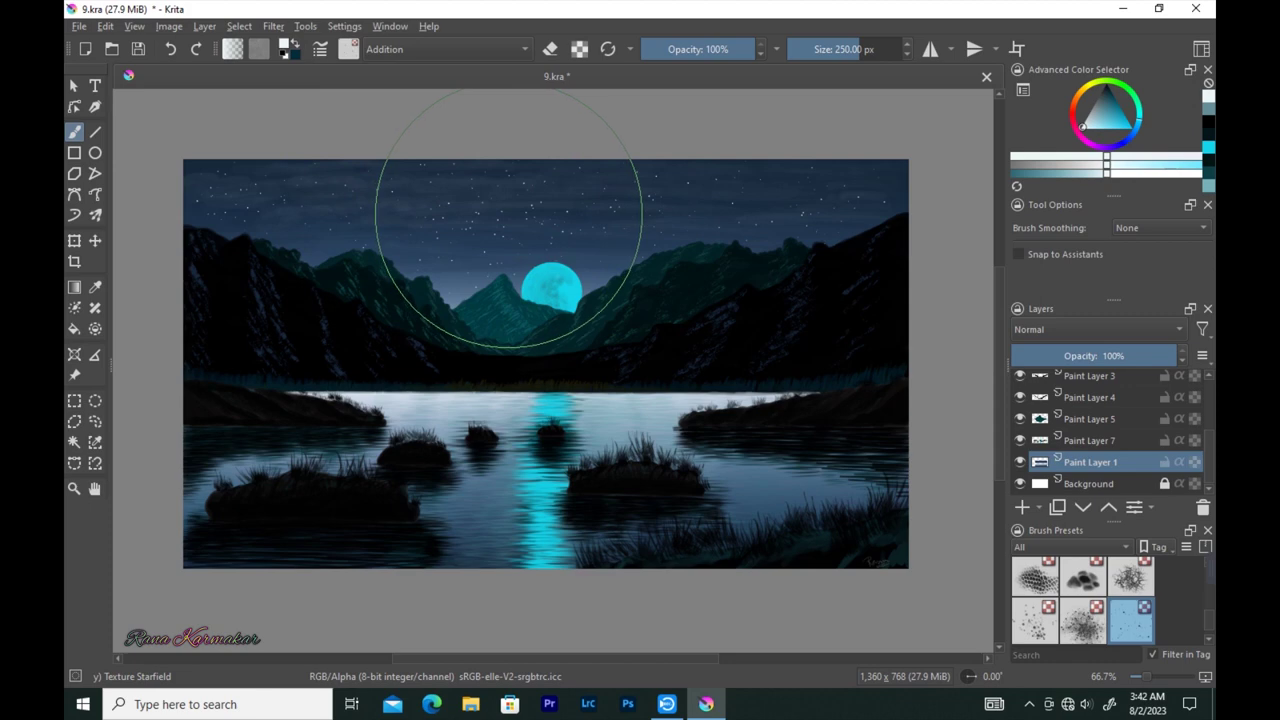
ctrl+click(177, 200)
drag(177, 200, 471, 190)
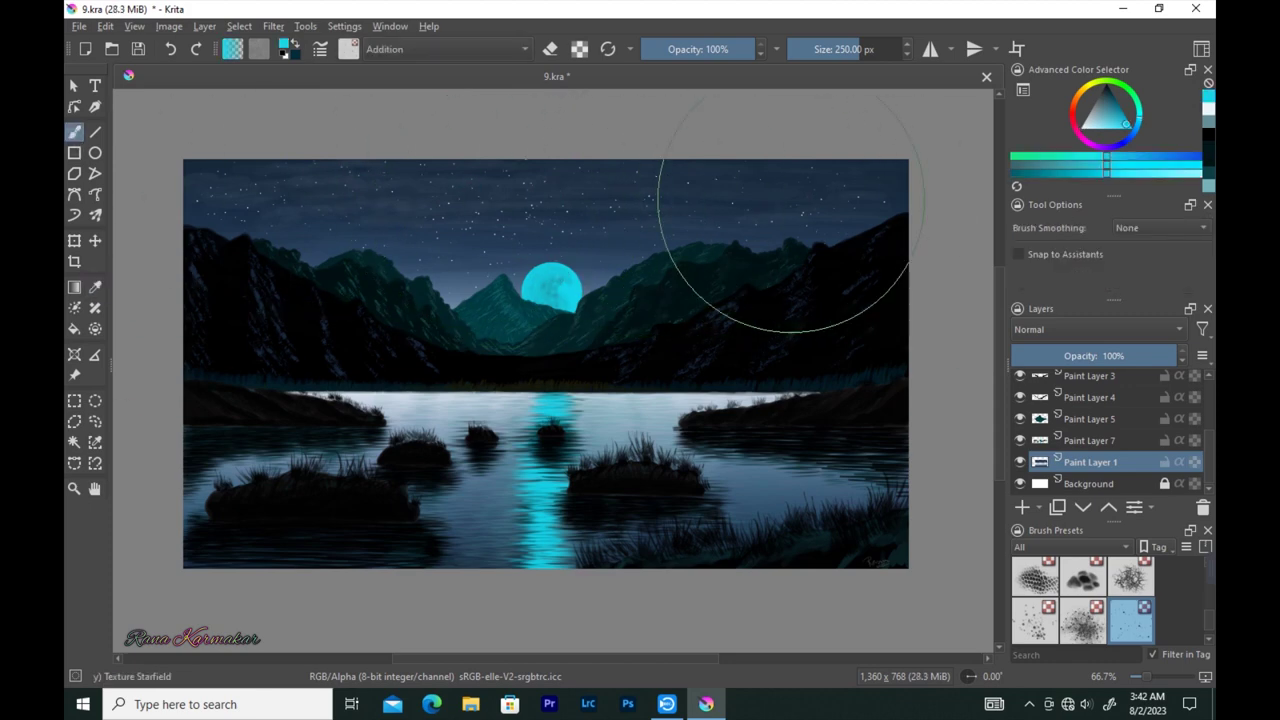
click(1078, 122)
drag(600, 186, 260, 186)
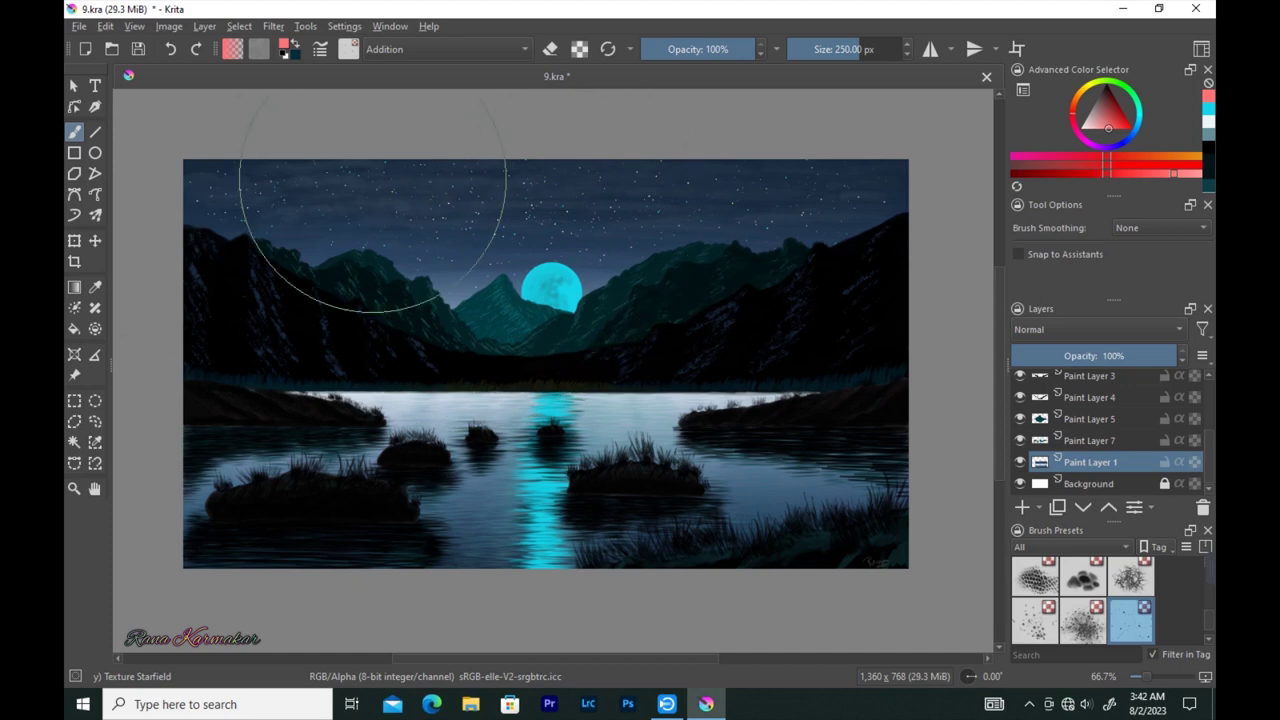
ctrl+click(657, 171)
drag(337, 189, 739, 175)
click(348, 49)
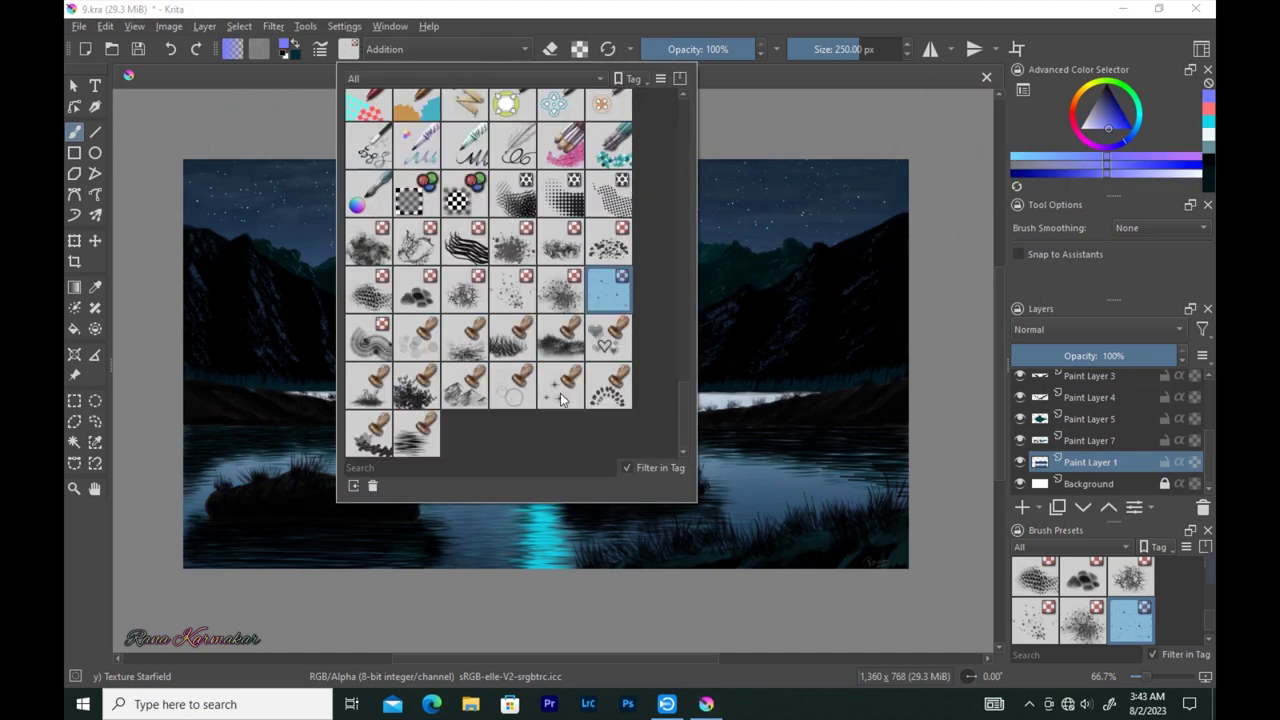
- With the Stamp Sparkles brush, stamp purple and then white sparkles across the sky
click(540, 390)
click(1146, 161)
drag(886, 189, 872, 194)
click(754, 178)
click(267, 177)
click(404, 240)
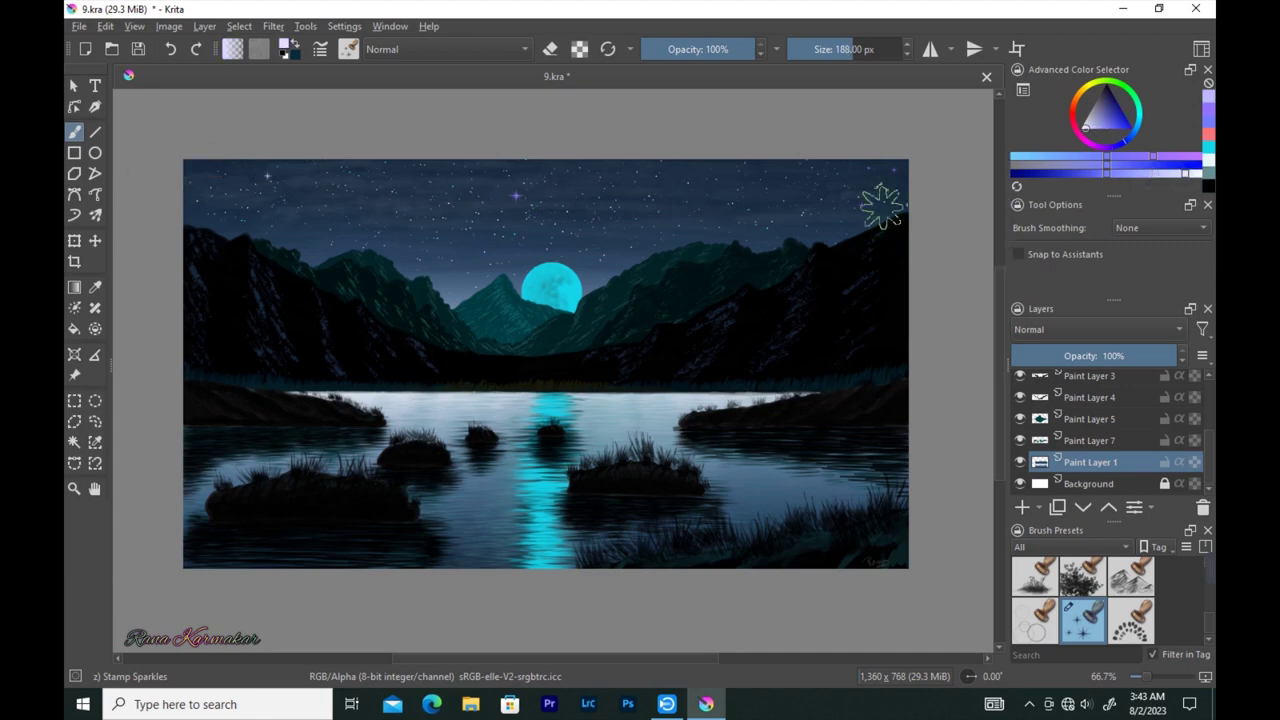
click(717, 224)
- Try pink and cyan, then enlarge the brush and stamp a big yellow sparkle near the top
click(1086, 146)
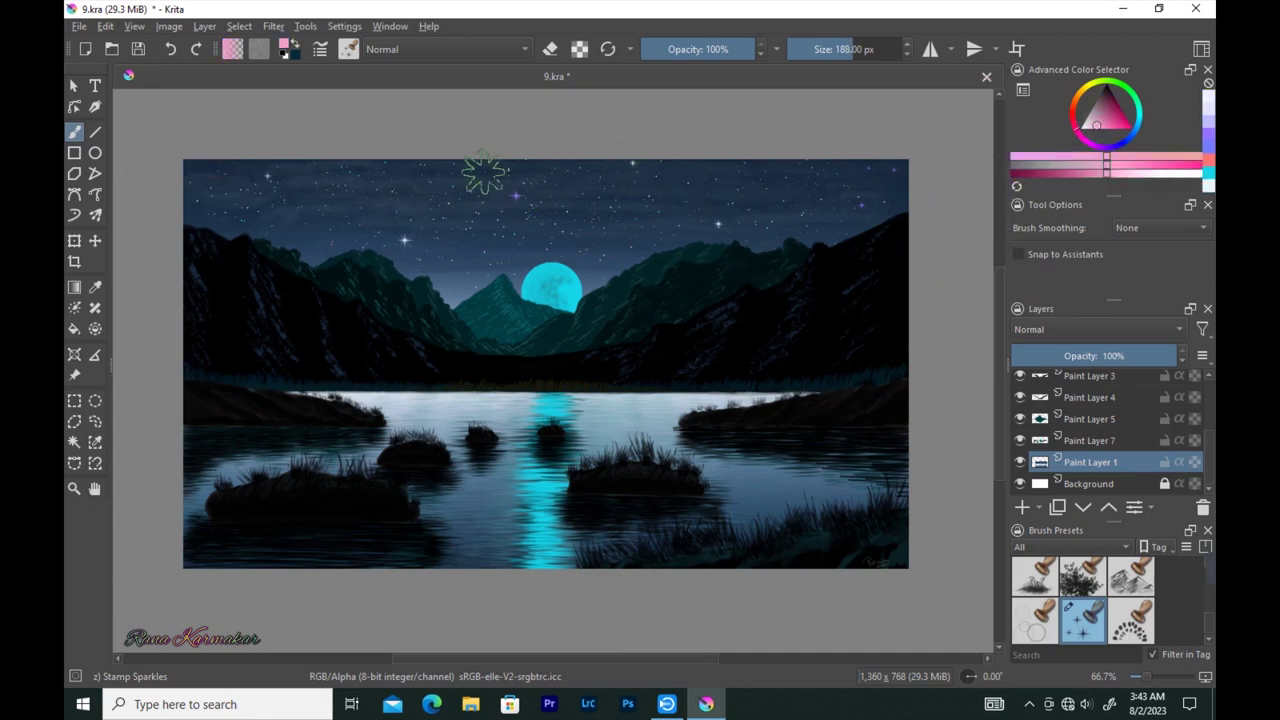
click(1136, 110)
key([)
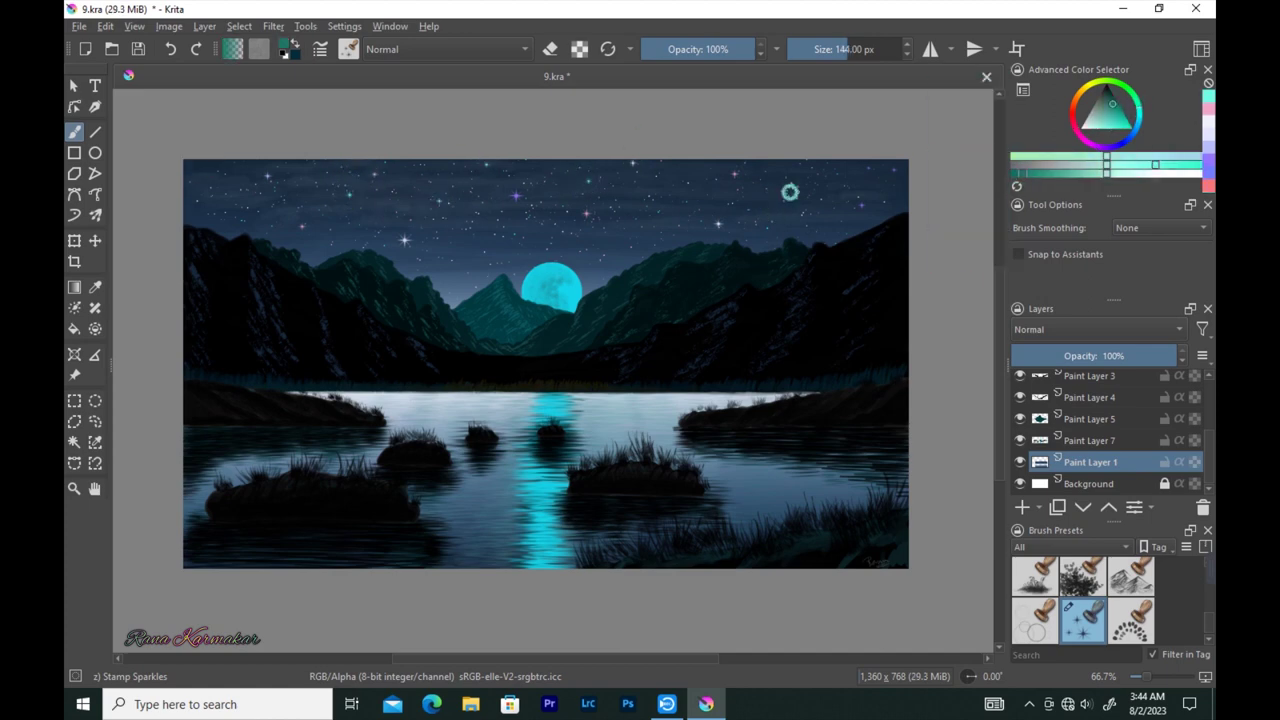
key(bracketright)
click(1090, 88)
key(bracketright)
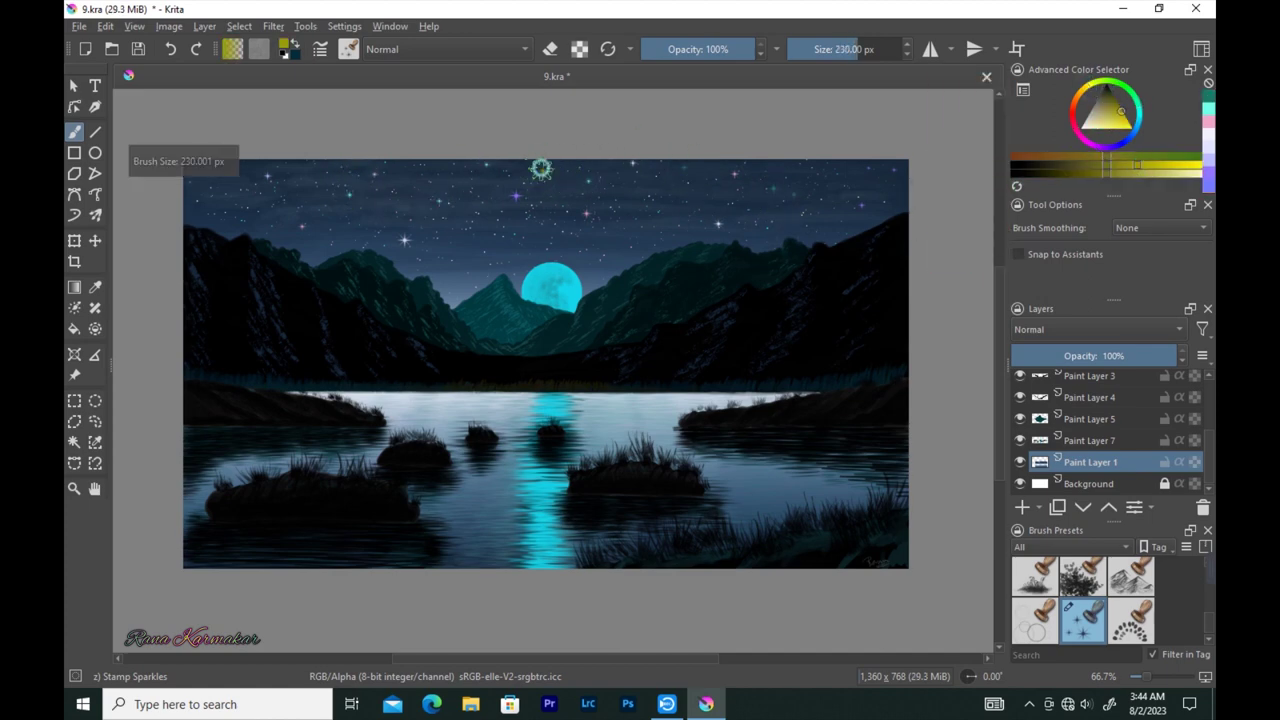
key(bracketright)
click(541, 172)
- Switch to the Texture Spray brush in cyan at a smaller size
click(348, 49)
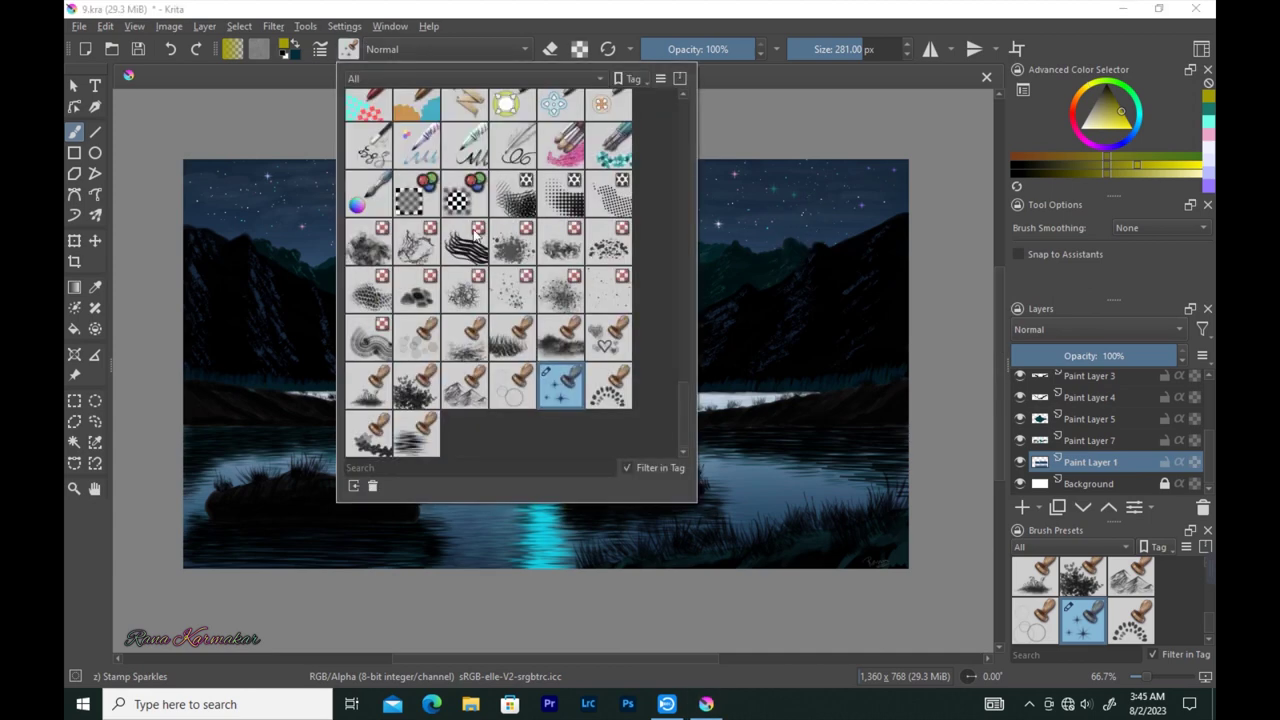
click(566, 290)
ctrl+click(718, 225)
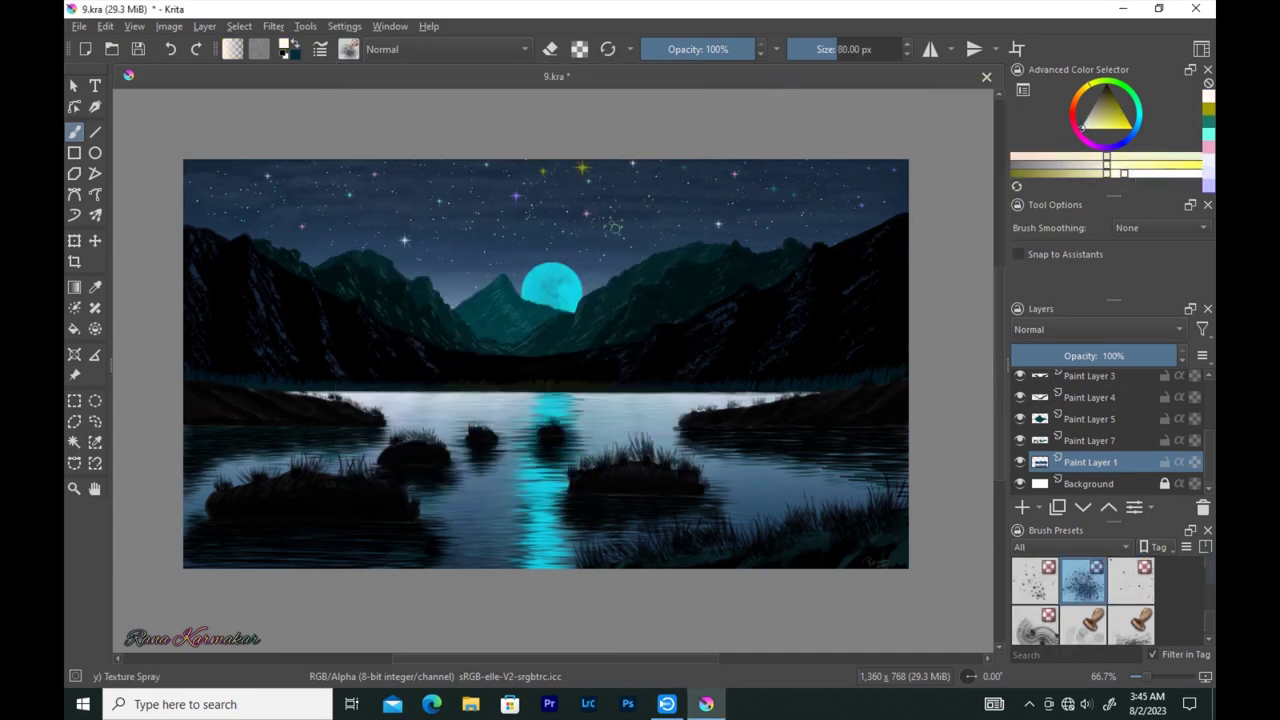
ctrl+click(548, 285)
key(bracketleft)
key(bracketleft)
key(bracketleft)
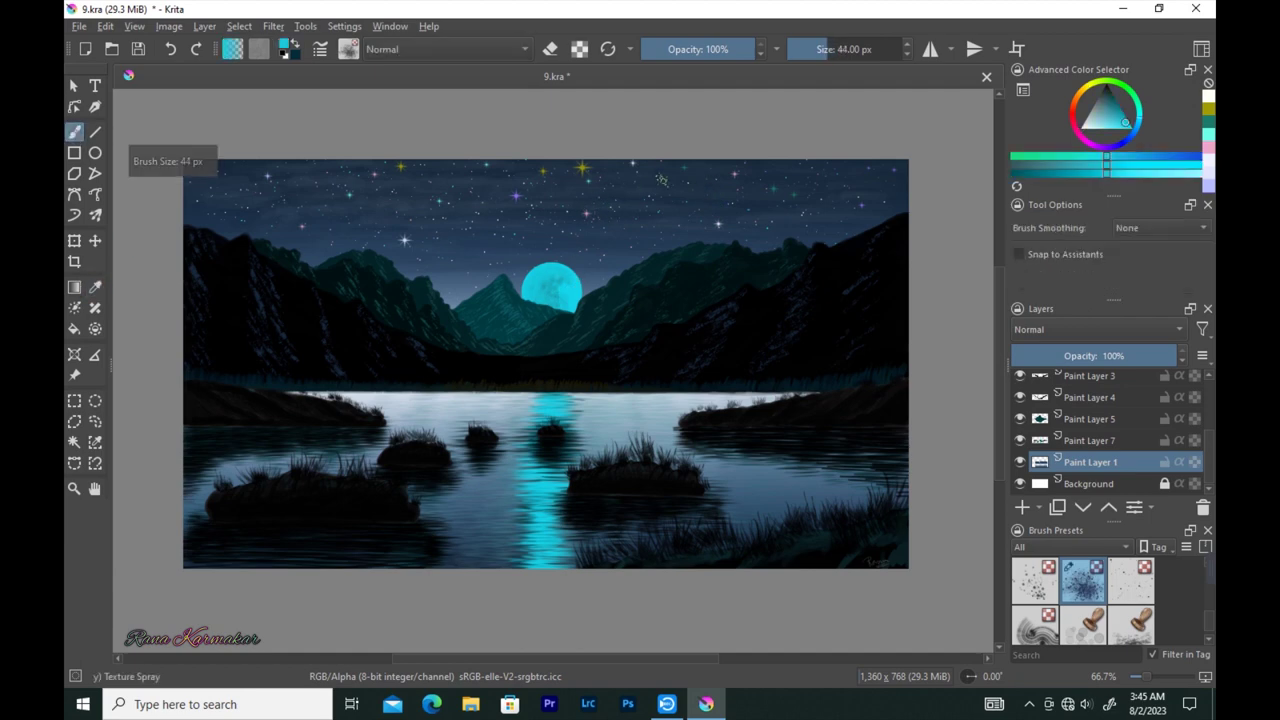